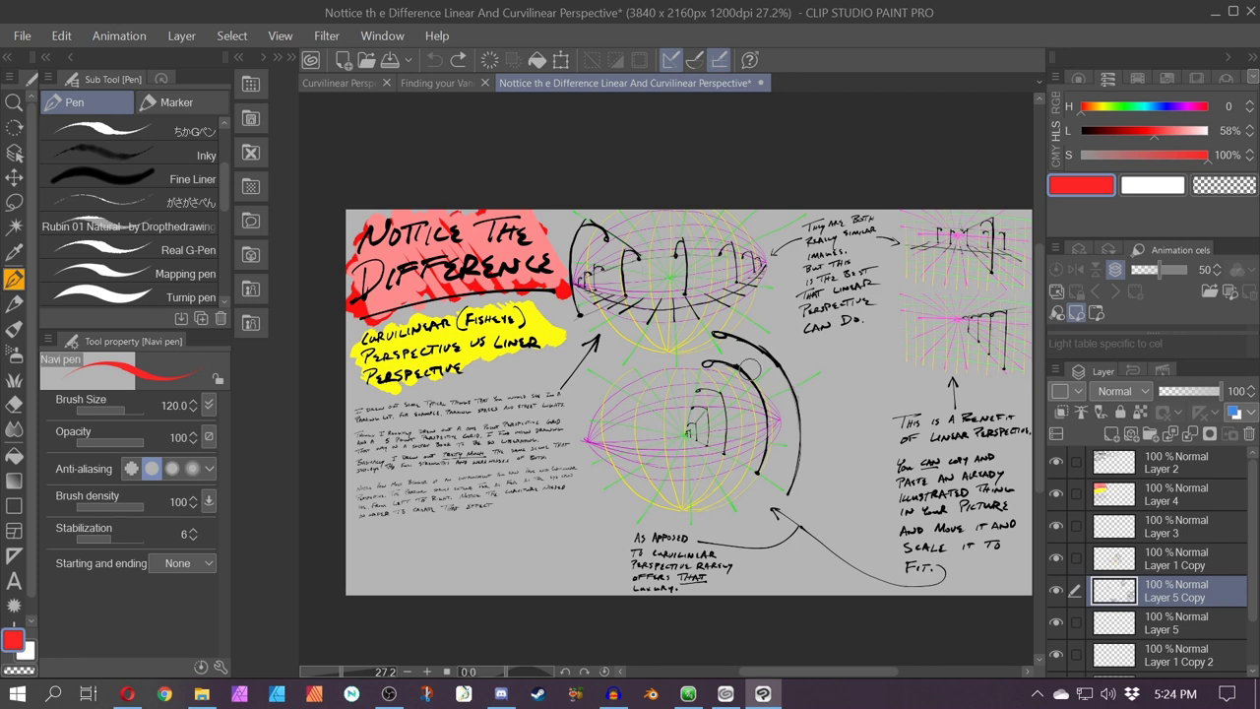
Draw two thick red vertical lines down the sheet to divide it into three columns
scroll(651, 317, up, 1)
scroll(655, 315, down, 1)
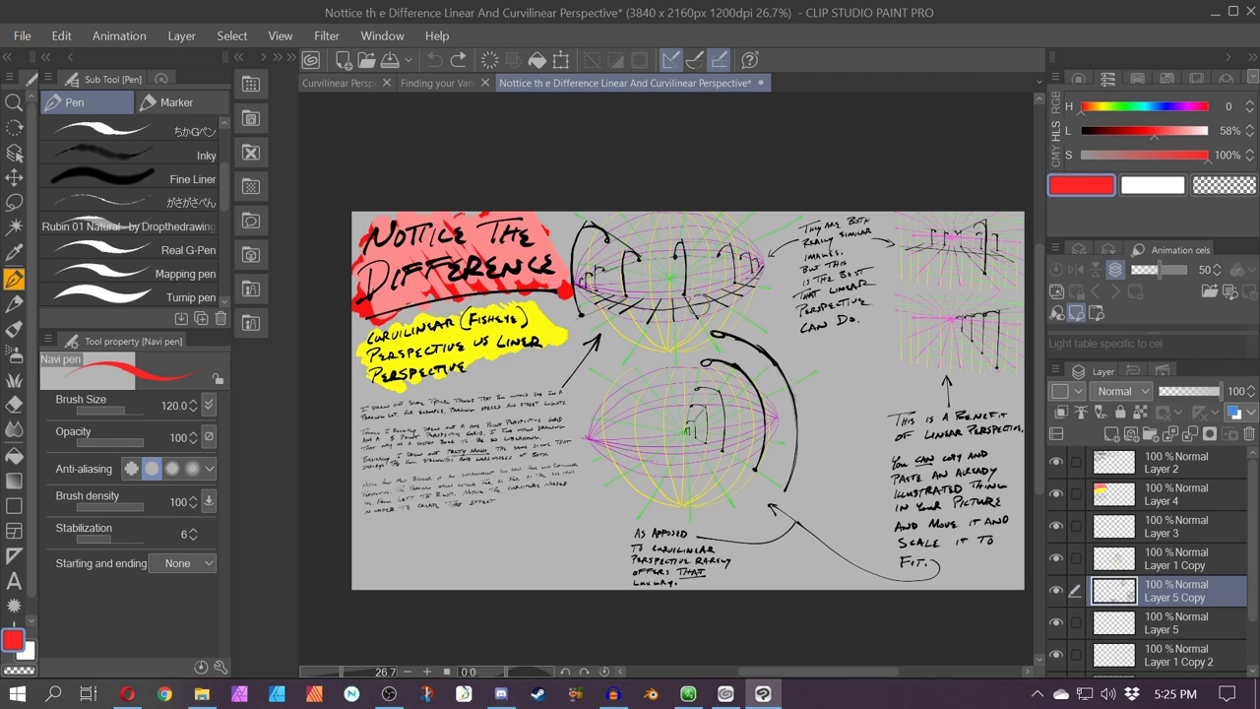
scroll(703, 306, up, 4)
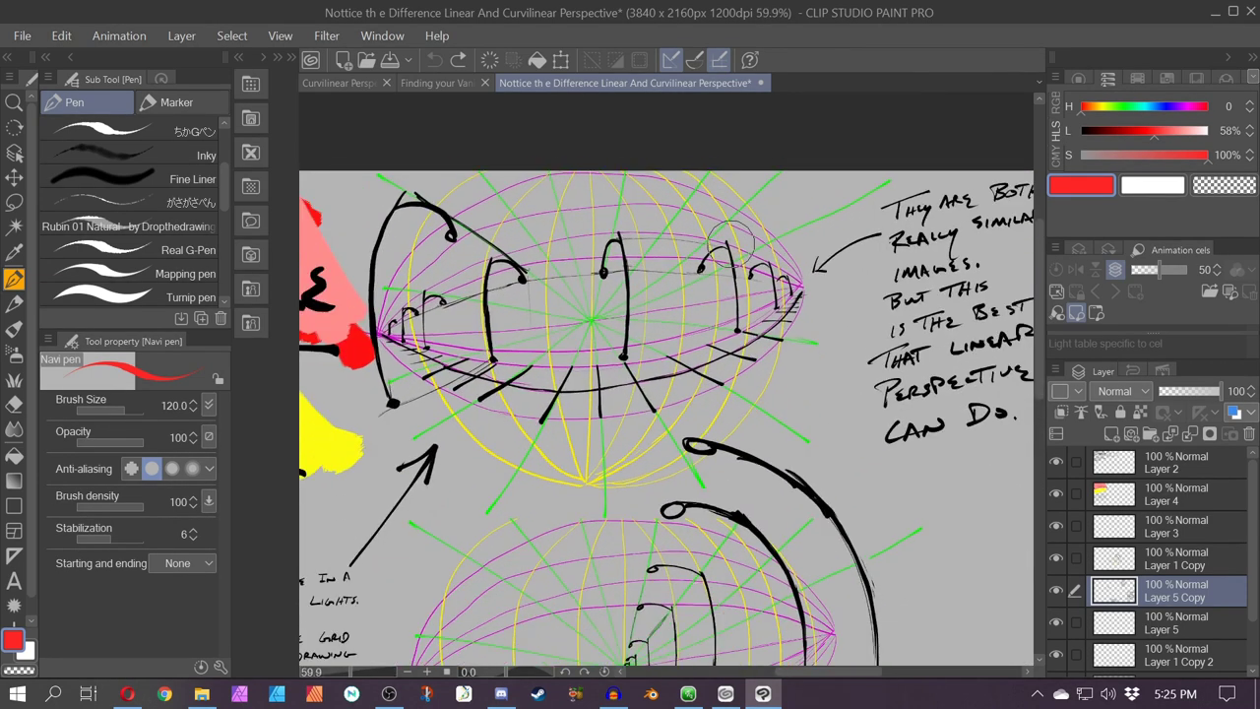
drag(376, 338, 497, 591)
scroll(498, 591, down, 4)
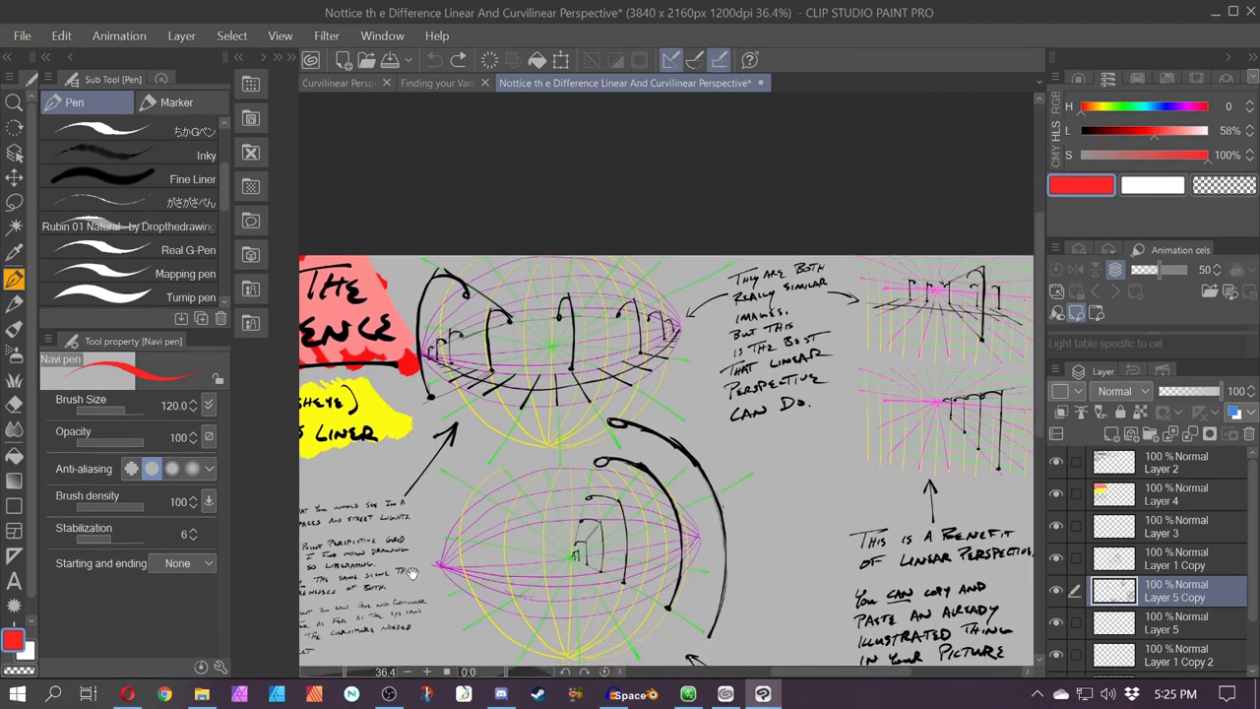
drag(512, 258, 522, 606)
drag(780, 212, 783, 640)
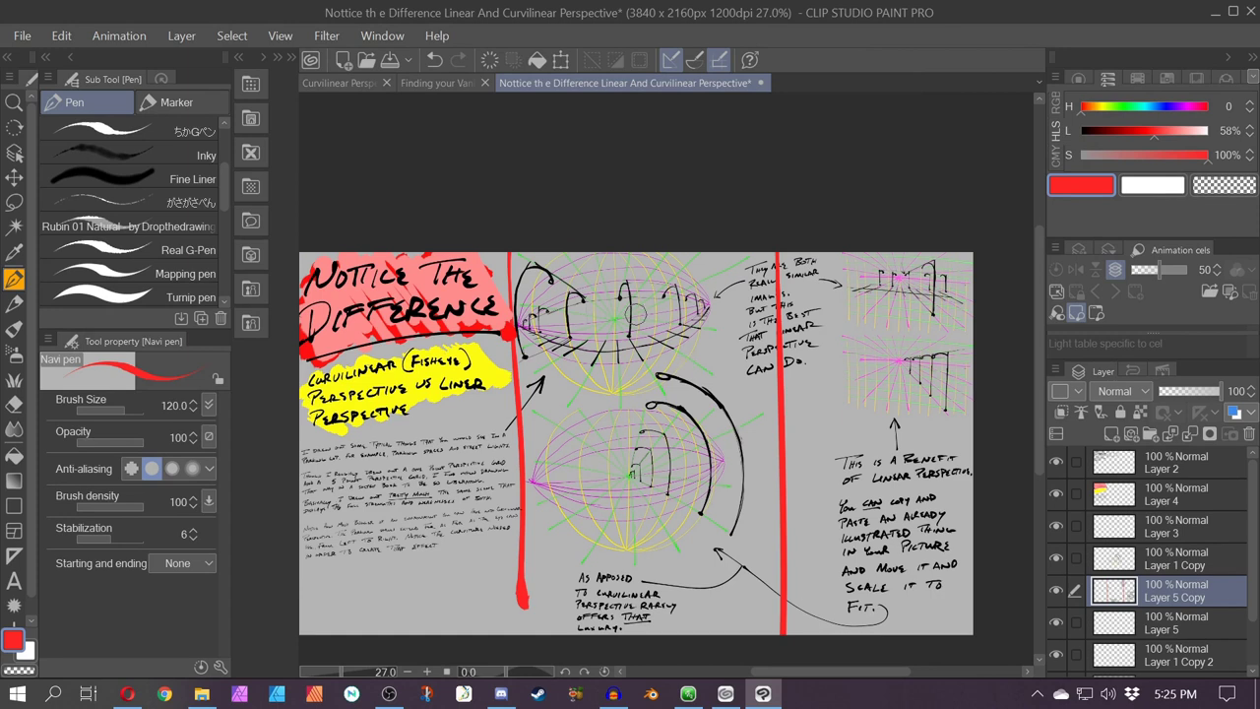
Scribble red zigzags over the middle, left and right columns one at a time, undoing each scribble
mouse_move(679, 258)
mouse_down()
mouse_move(586, 345)
mouse_move(598, 464)
mouse_move(678, 555)
mouse_up()
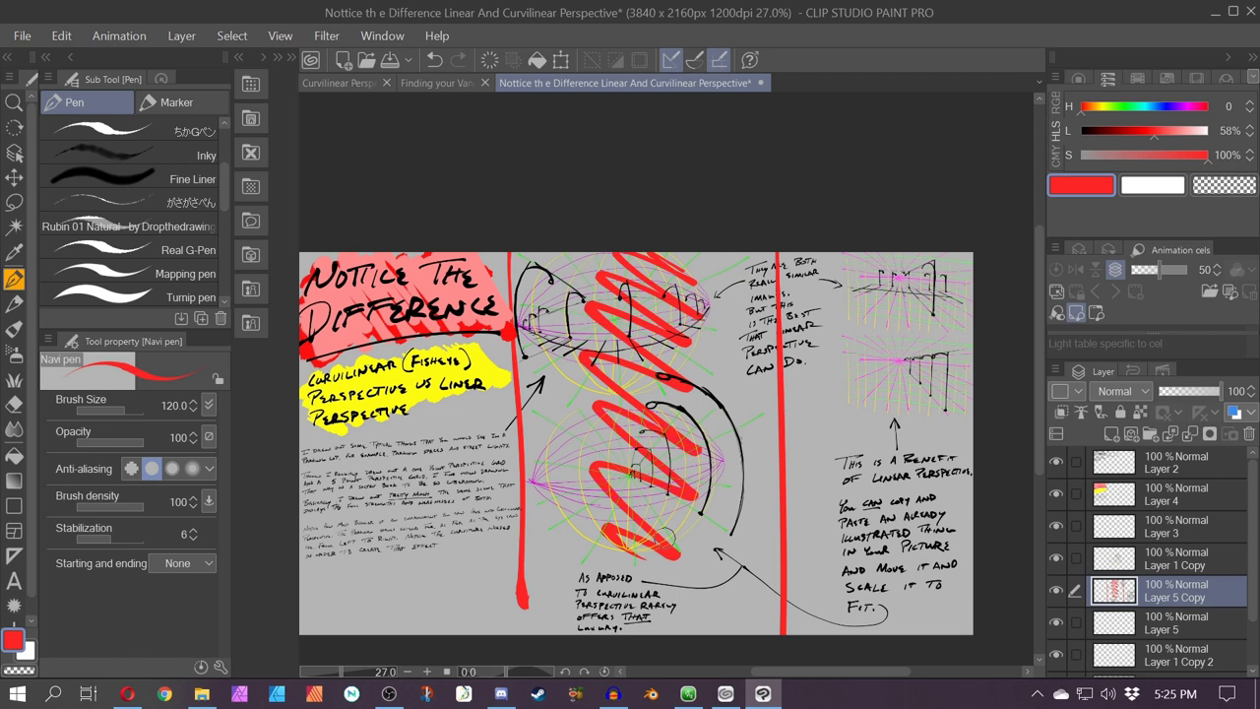
key(ctrl+z)
mouse_move(488, 421)
mouse_down()
mouse_move(429, 486)
mouse_move(335, 552)
mouse_up()
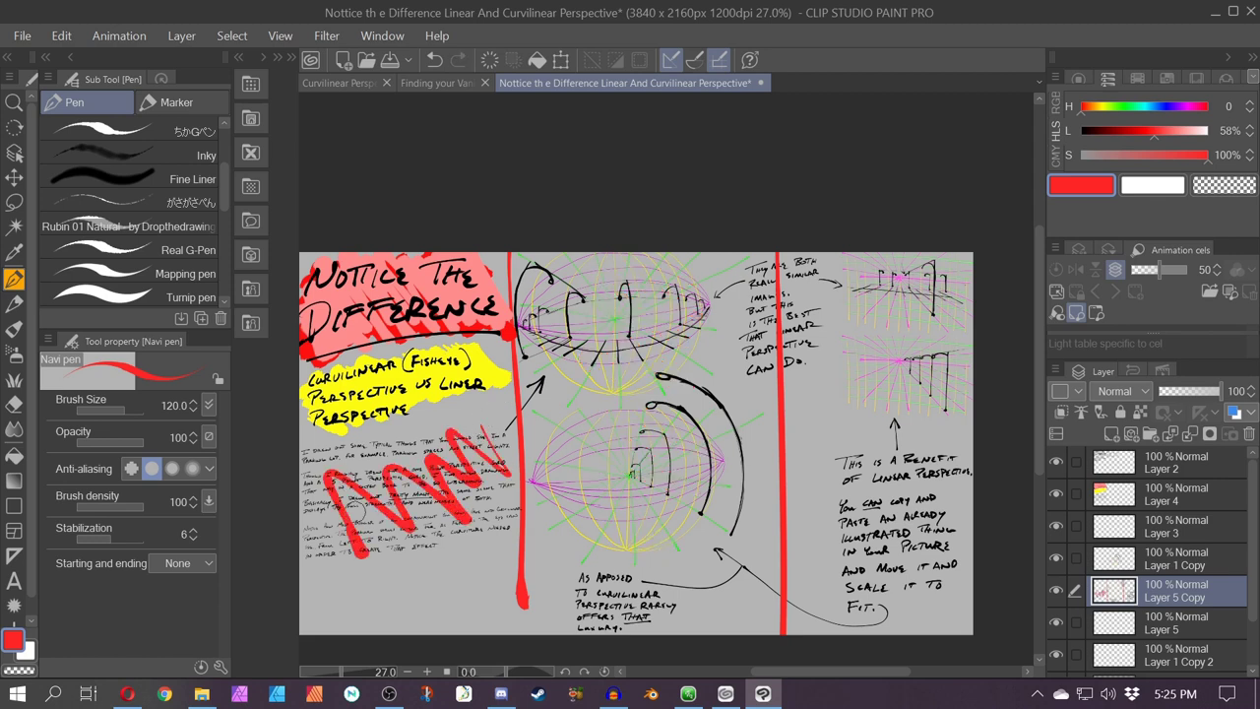
key(ctrl+z)
mouse_move(735, 262)
mouse_down()
mouse_move(671, 476)
mouse_move(604, 591)
mouse_up()
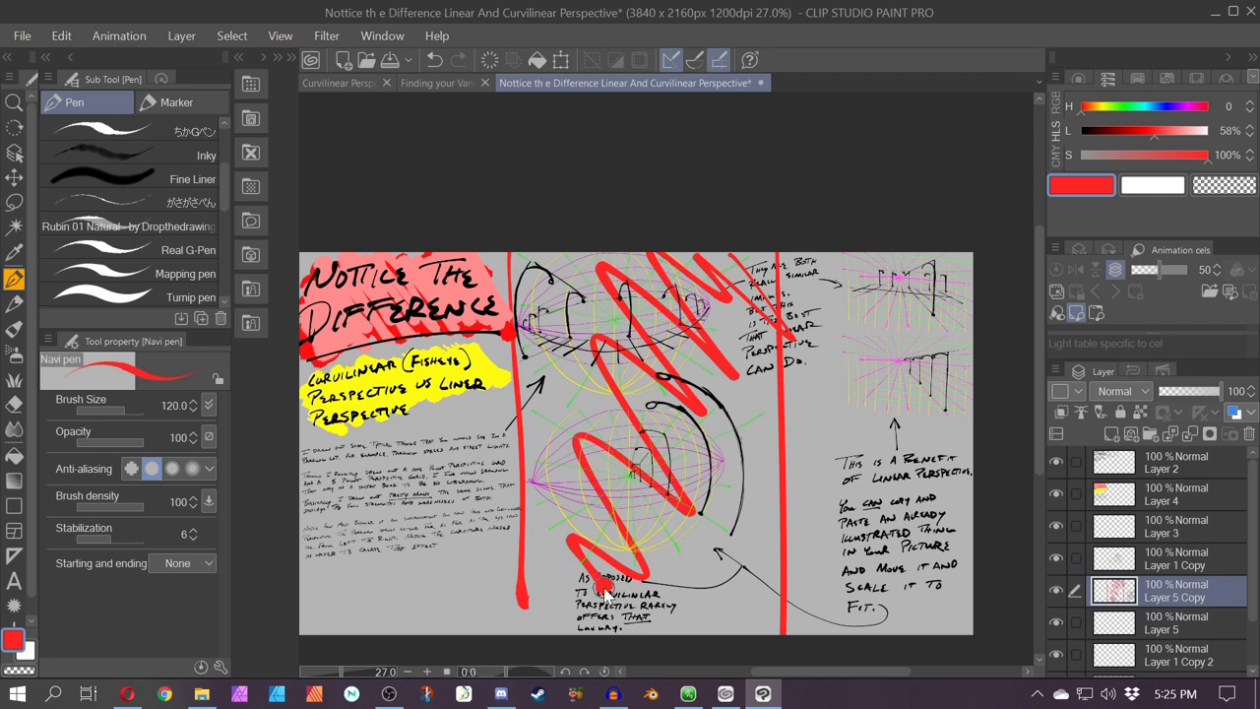
key(ctrl+z)
mouse_move(965, 281)
mouse_down()
mouse_move(867, 414)
mouse_move(827, 591)
mouse_move(891, 620)
mouse_up()
key(ctrl+z)
Scribble a red zigzag over the upper fisheye grid with the street lights, and undo it
scroll(644, 331, up, 4)
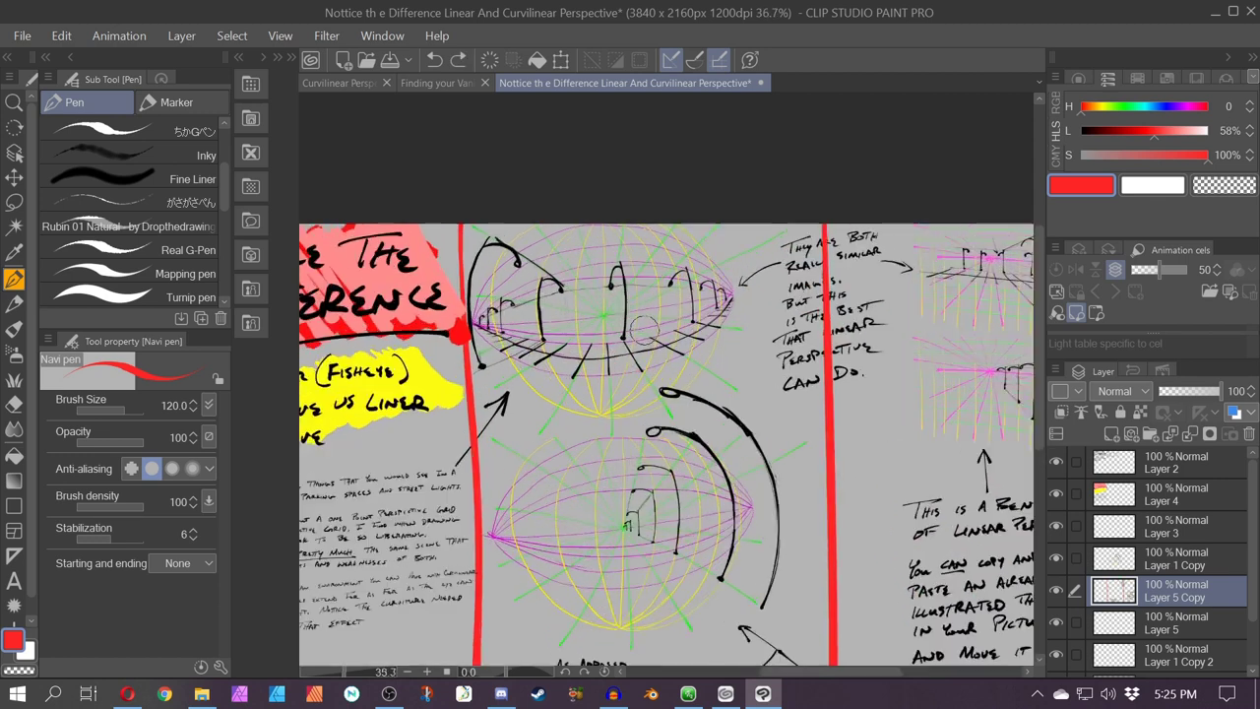
drag(787, 467, 900, 630)
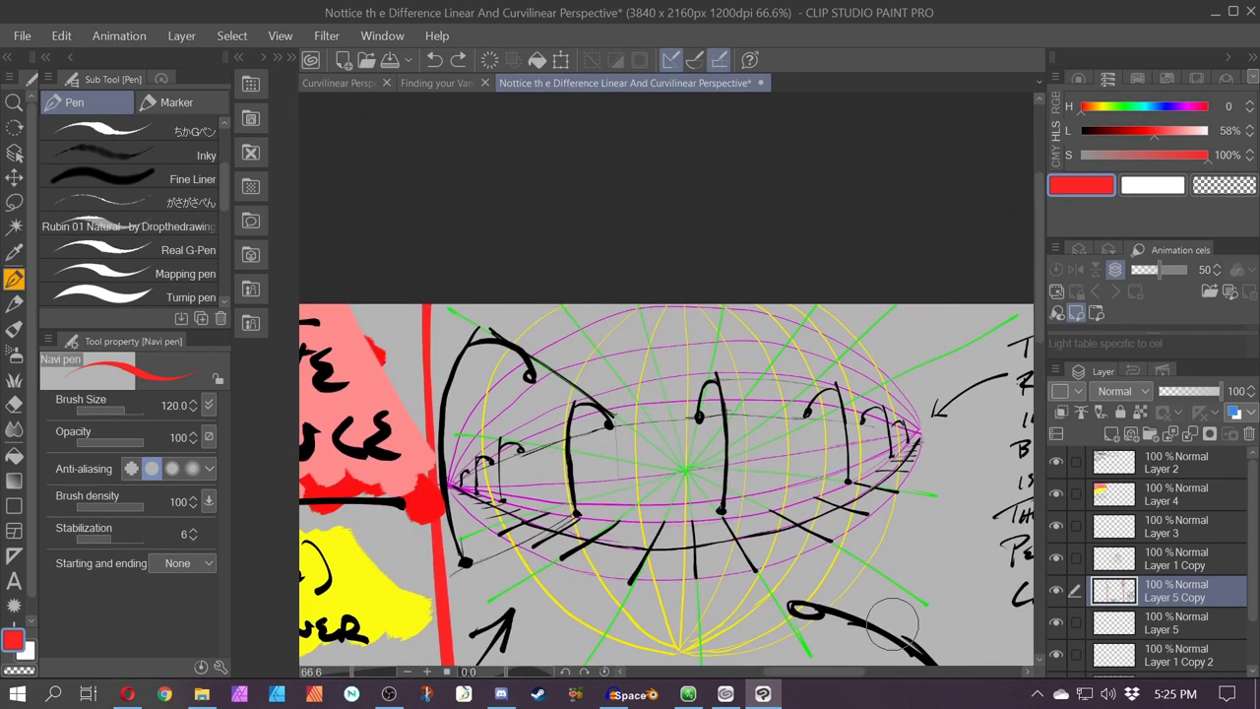
mouse_move(706, 296)
mouse_down()
mouse_move(650, 315)
mouse_move(472, 596)
mouse_up()
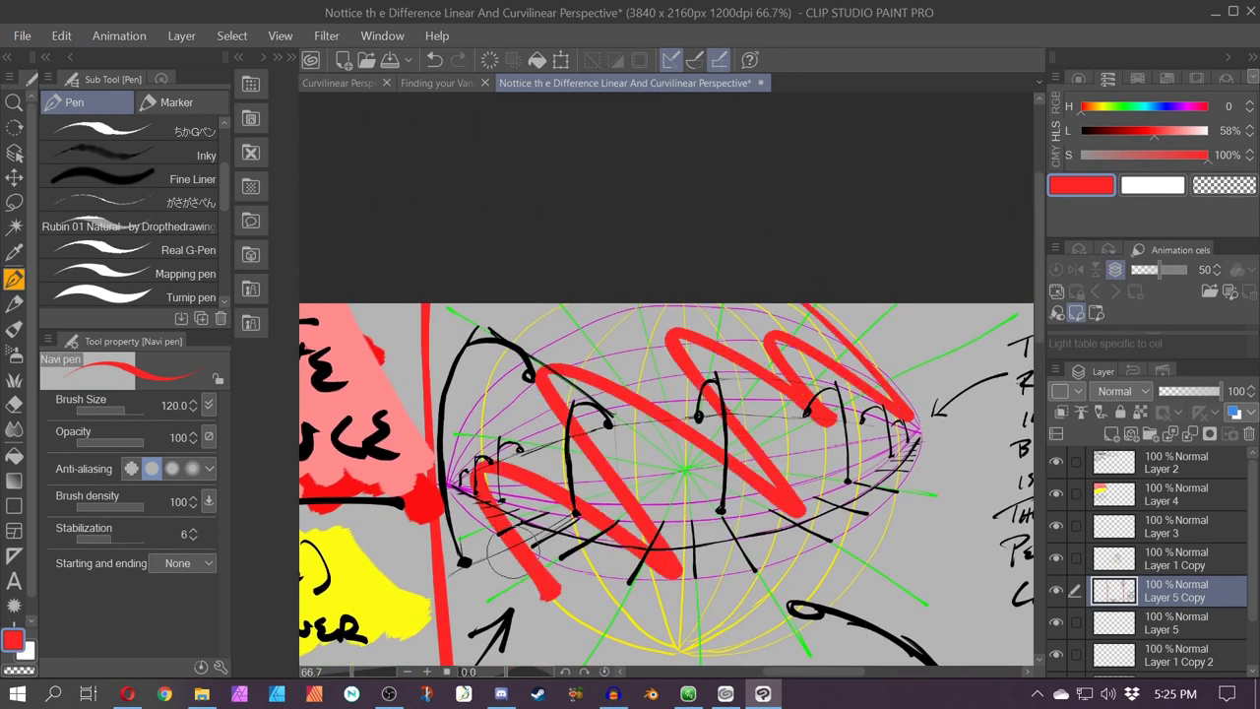
key(ctrl+z)
Scribble a red zigzag over the upper linear-perspective grid, and undo it
drag(1004, 417, 641, 388)
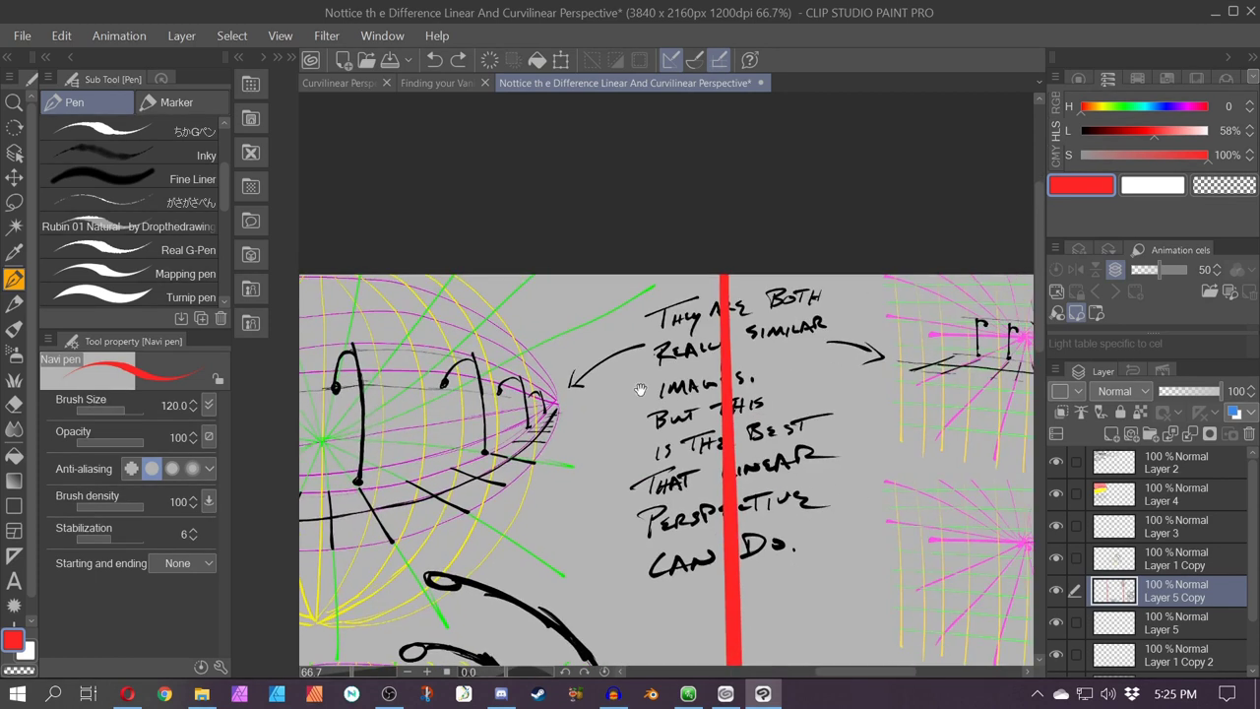
drag(883, 388, 573, 413)
scroll(750, 396, up, 3)
mouse_move(921, 286)
mouse_down()
mouse_move(847, 458)
mouse_move(671, 317)
mouse_move(566, 386)
mouse_move(543, 418)
mouse_up()
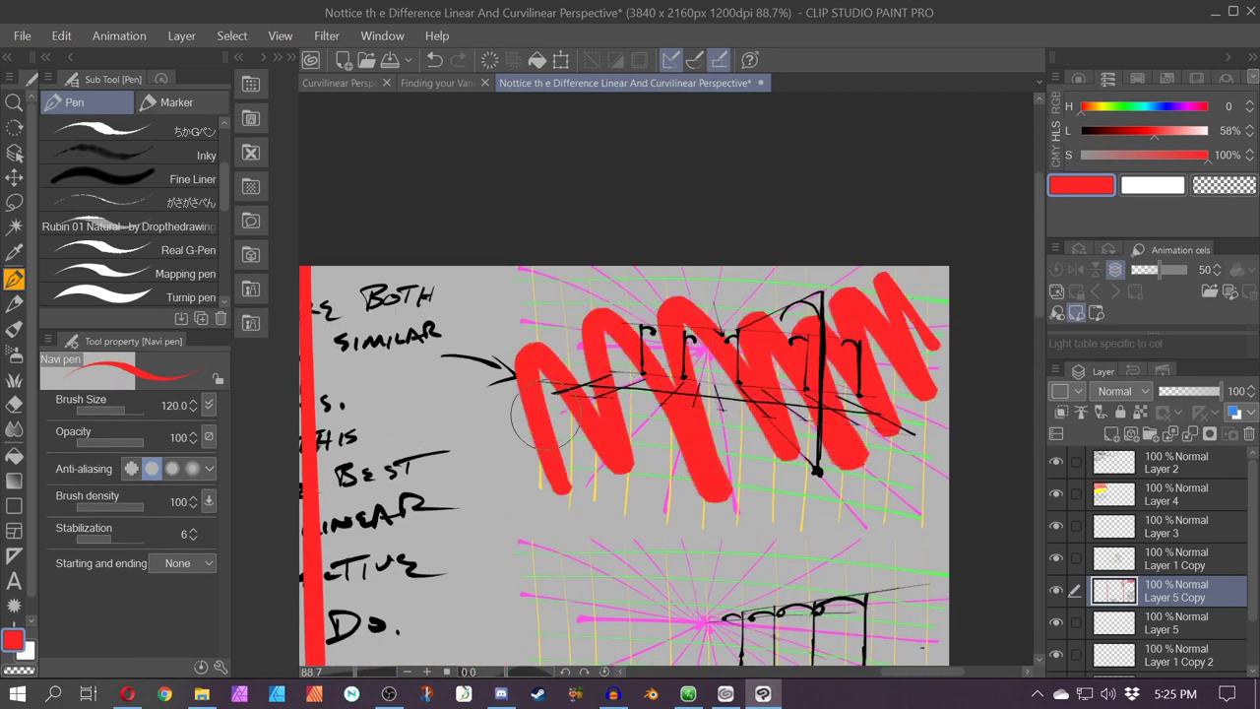
key(ctrl+z)
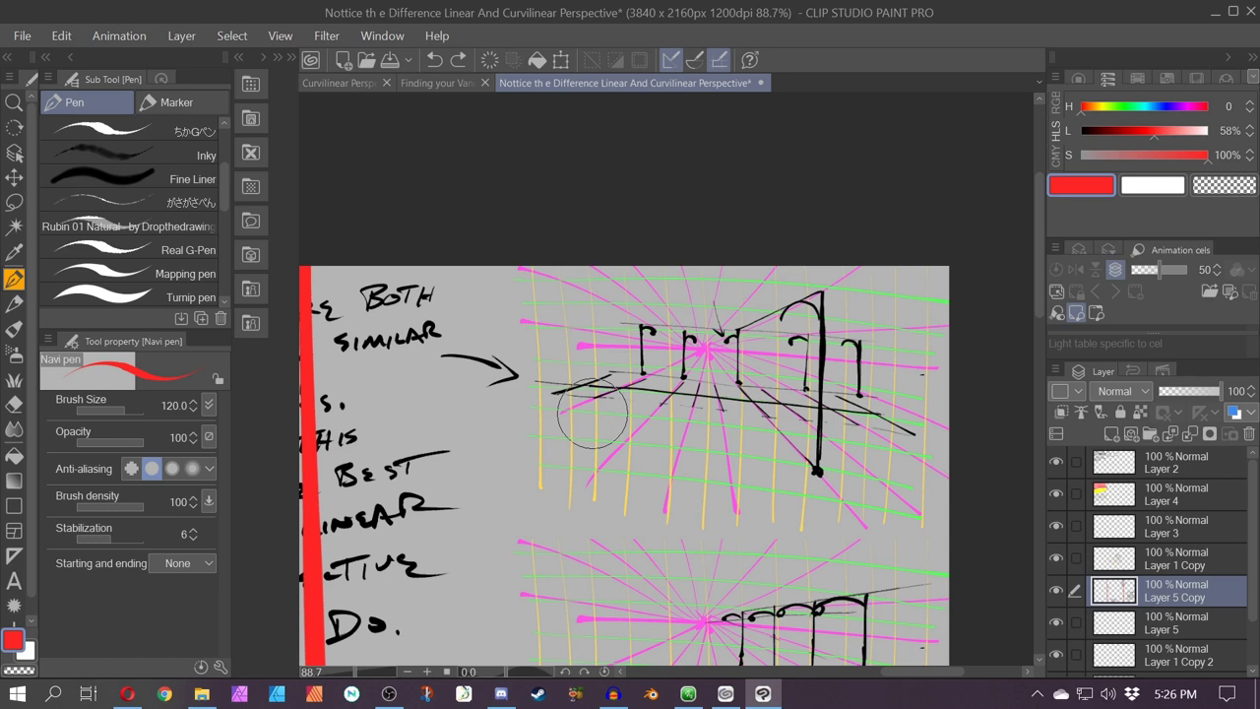
Trace the curved ground line and its parking-space lines in red from the middle to the right vanishing point of the upper fisheye drawing
mouse_move(591, 436)
mouse_down()
mouse_move(705, 399)
mouse_move(652, 297)
mouse_up()
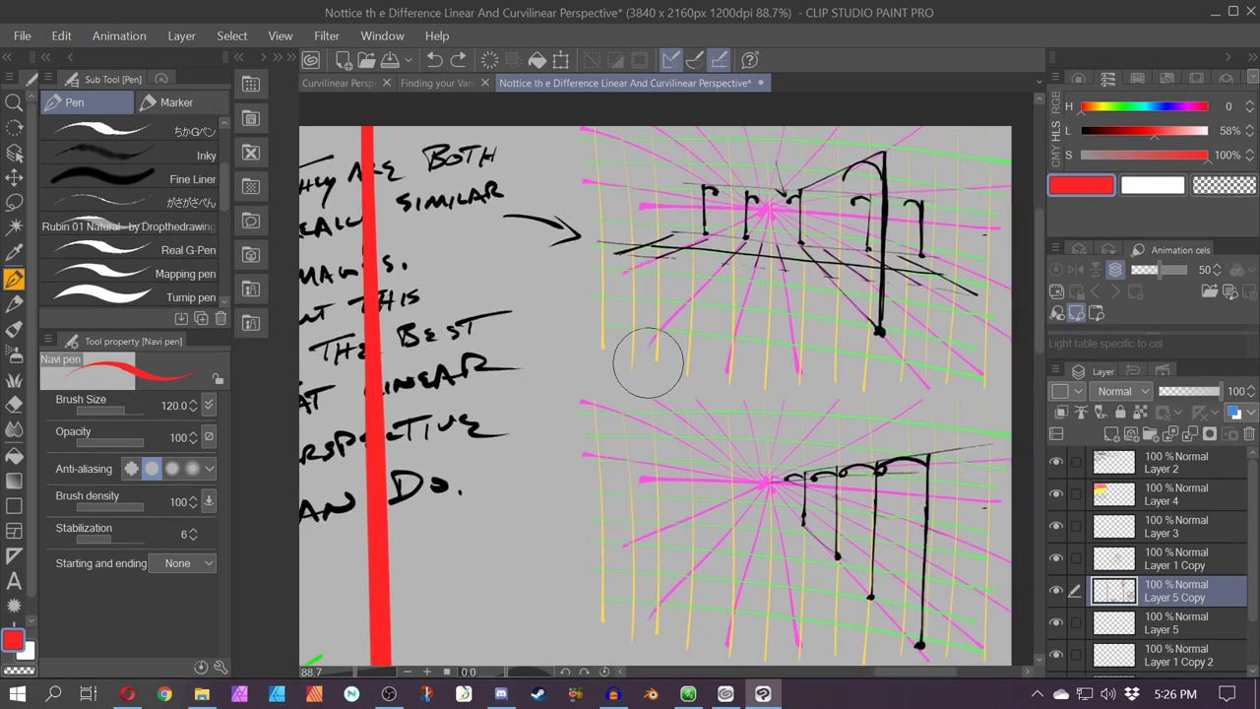
drag(673, 366, 1100, 417)
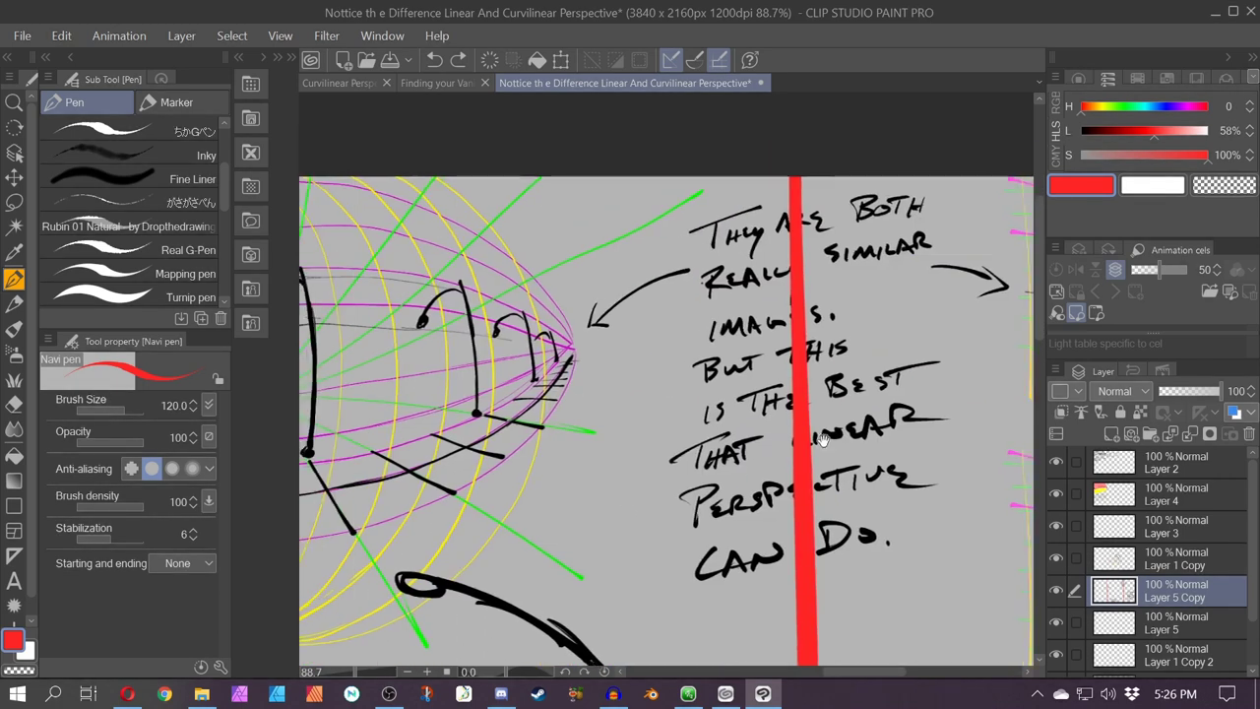
mouse_move(516, 444)
mouse_down()
mouse_move(990, 469)
mouse_move(889, 477)
mouse_up()
scroll(990, 470, down, 1)
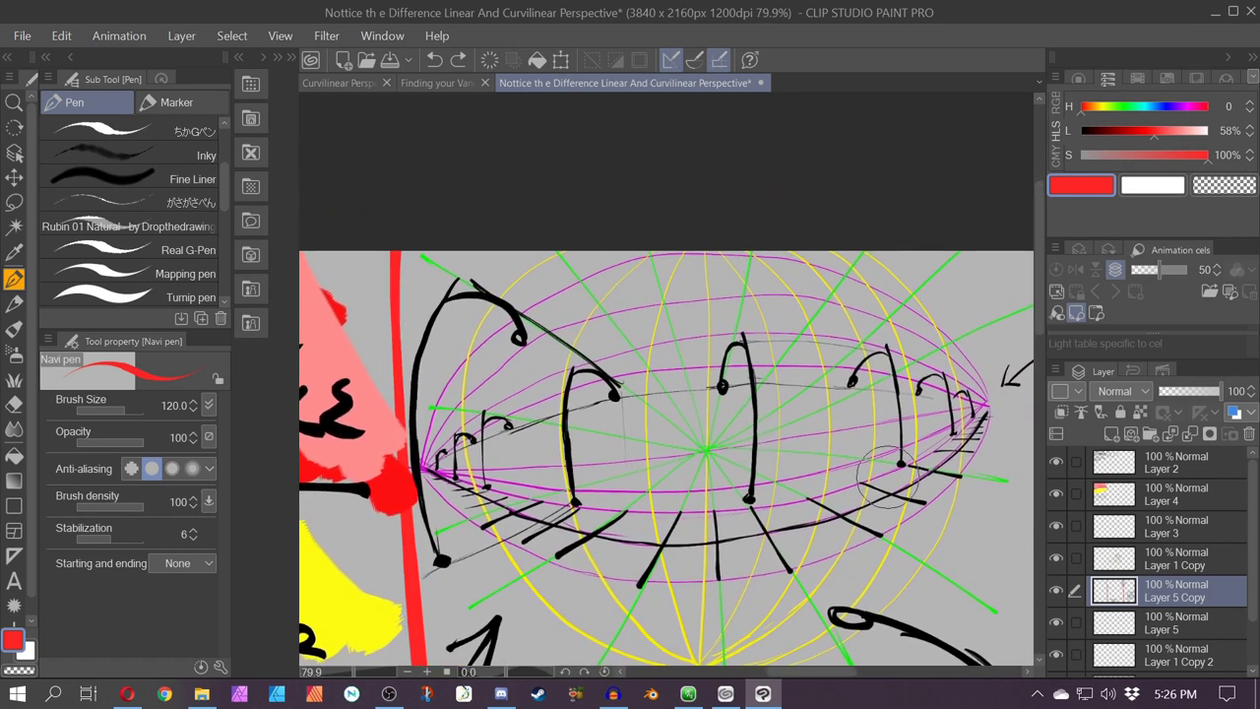
mouse_move(684, 512)
mouse_down()
mouse_move(643, 585)
mouse_move(720, 585)
mouse_up()
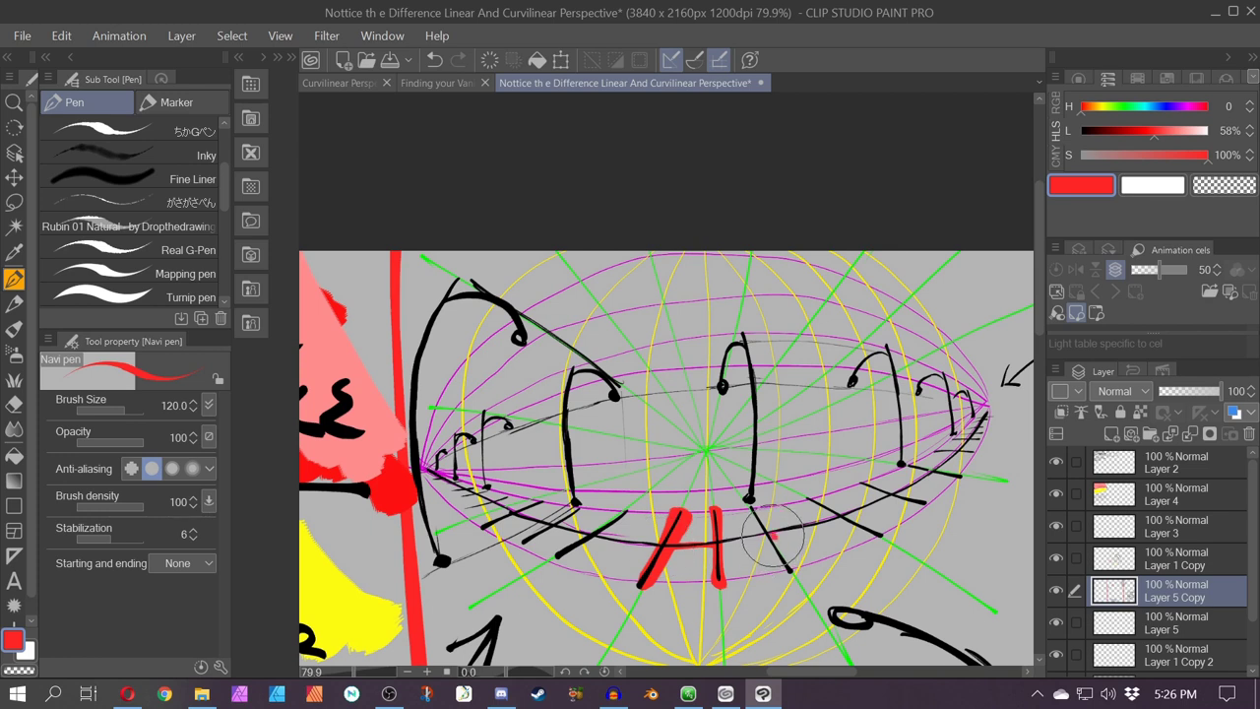
mouse_move(773, 536)
mouse_down()
mouse_move(702, 545)
mouse_move(787, 575)
mouse_up()
mouse_move(811, 501)
mouse_down()
mouse_move(868, 541)
mouse_move(774, 538)
mouse_up()
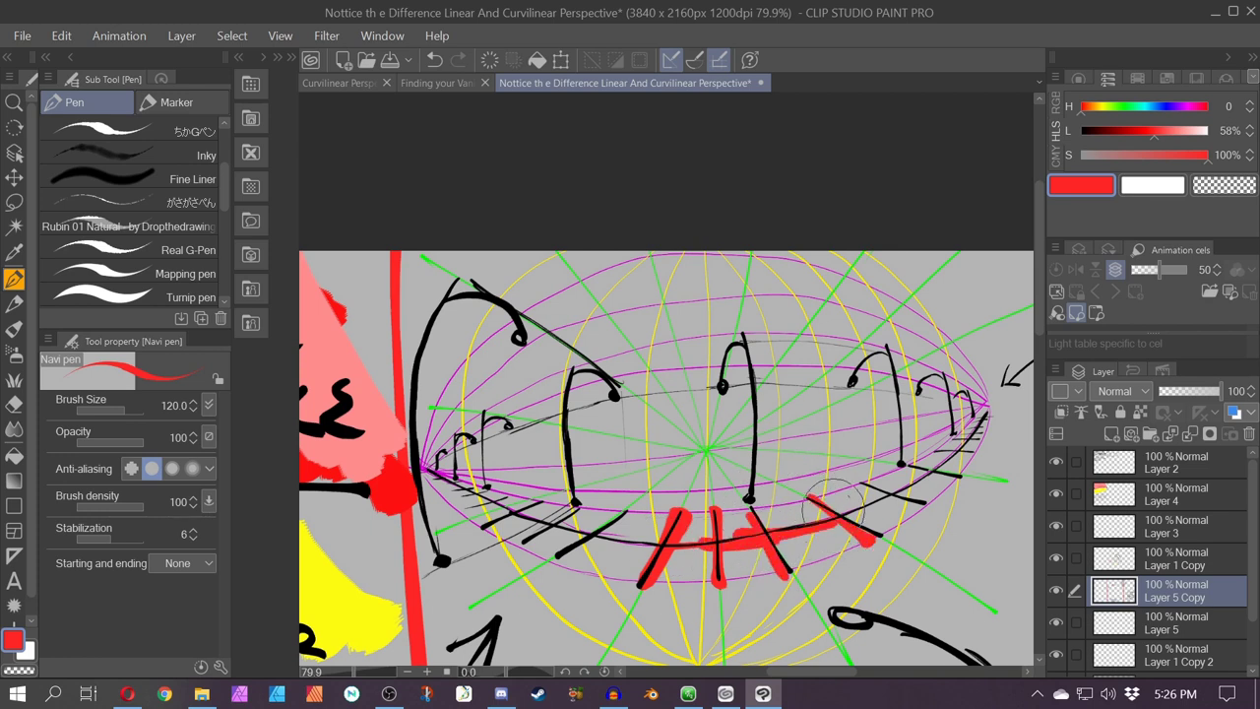
mouse_move(858, 483)
mouse_down()
mouse_move(901, 522)
mouse_move(916, 490)
mouse_move(965, 476)
mouse_up()
drag(988, 409, 924, 485)
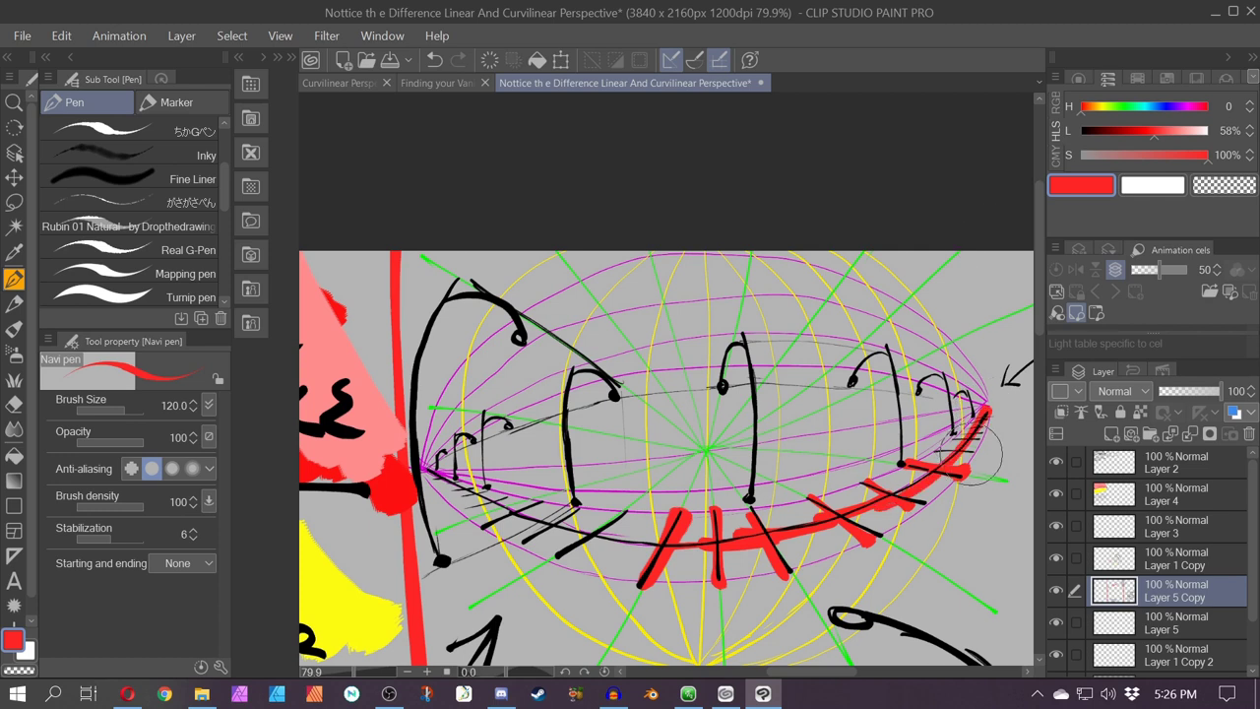
drag(953, 443, 988, 421)
Trace the remaining parking-space lines and the curved ground line in red toward the left vanishing point
drag(630, 509, 550, 564)
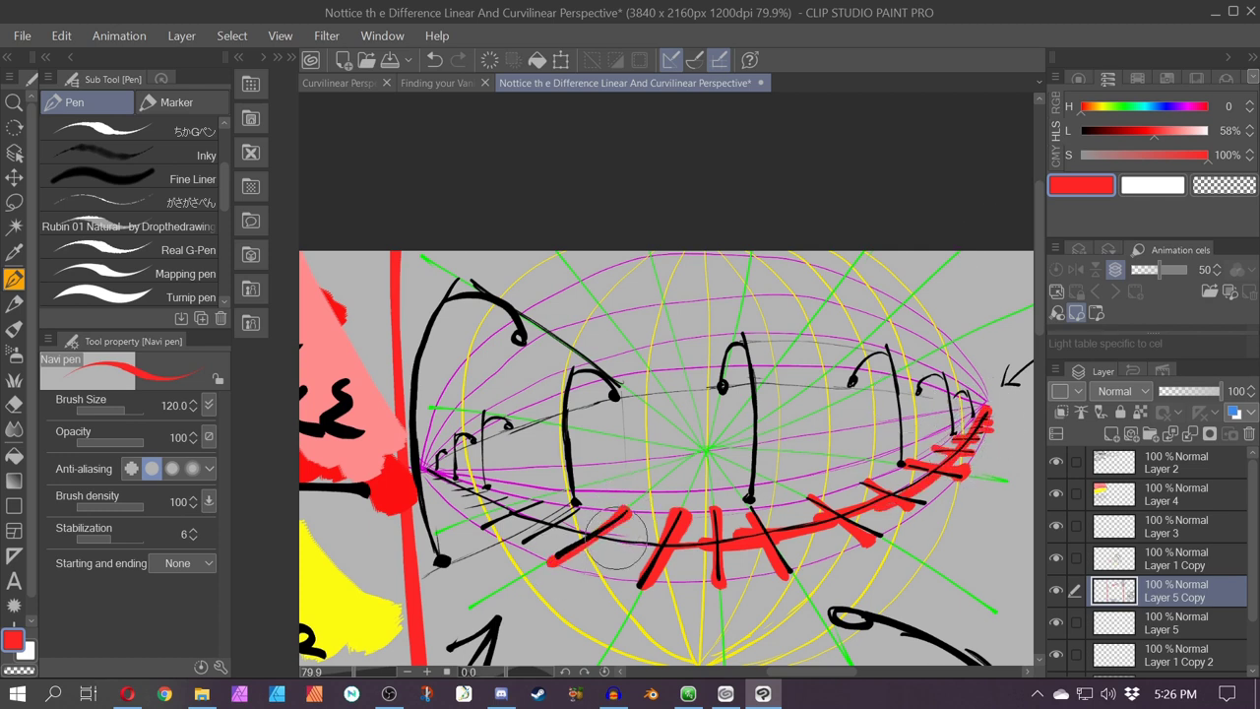
mouse_move(622, 532)
mouse_down()
mouse_move(546, 520)
mouse_move(583, 534)
mouse_move(440, 470)
mouse_up()
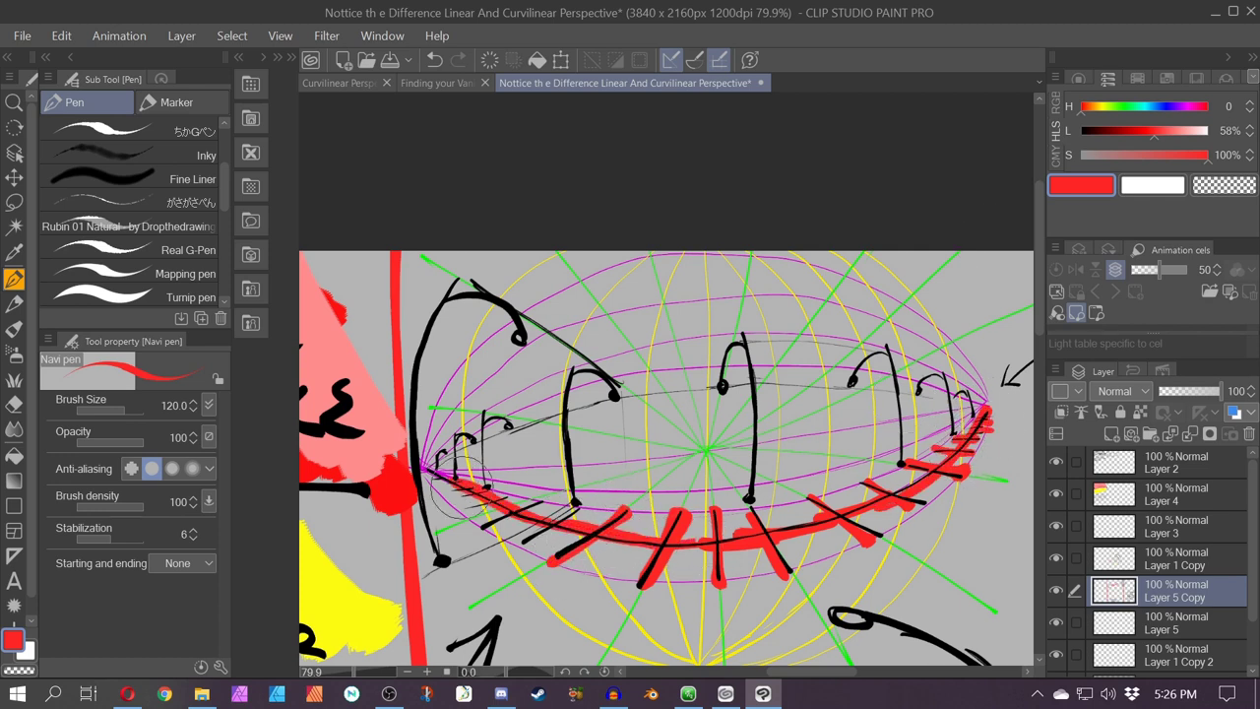
drag(539, 503, 481, 524)
mouse_move(507, 492)
mouse_down()
mouse_move(460, 505)
mouse_move(442, 492)
mouse_up()
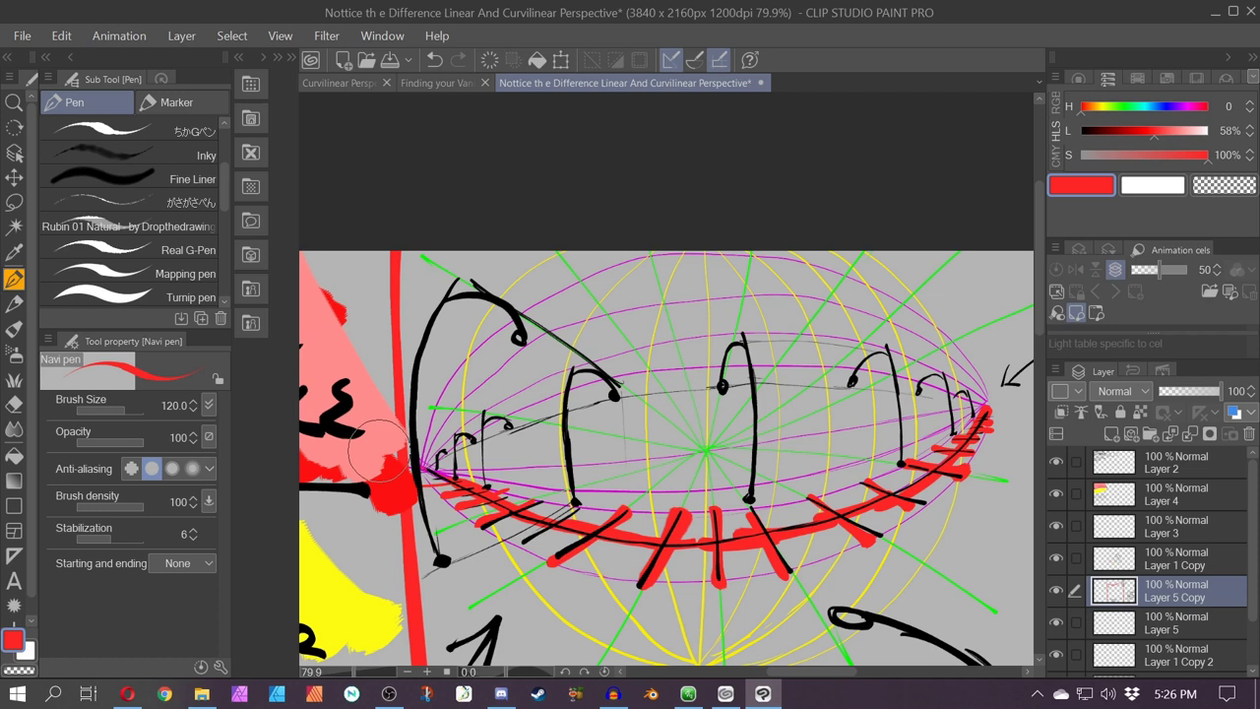
Undo all the red tracing strokes on the fisheye drawing's ground and parking-space lines
key(ctrl+z)
key(ctrl+z)
key(ctrl+z)
key(ctrl+z)
key(ctrl+z)
key(ctrl+z)
key(ctrl+z)
key(ctrl+z)
key(ctrl+z)
key(ctrl+z)
key(ctrl+z)
key(ctrl+z)
key(ctrl+z)
key(ctrl+z)
key(ctrl+z)
key(ctrl+z)
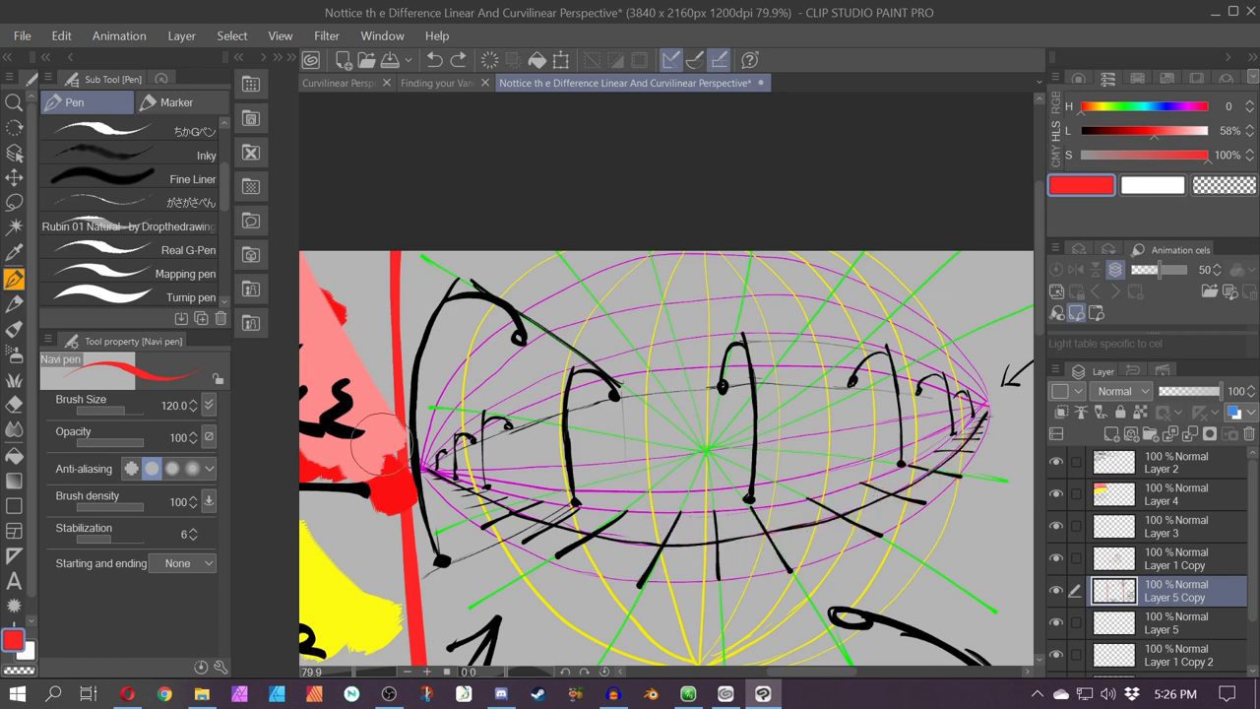
Circle the lower ground lines, mark the right, left and bottom vanishing points in red, and undo these marks
mouse_move(581, 459)
mouse_down()
mouse_move(606, 455)
mouse_move(478, 537)
mouse_move(866, 552)
mouse_up()
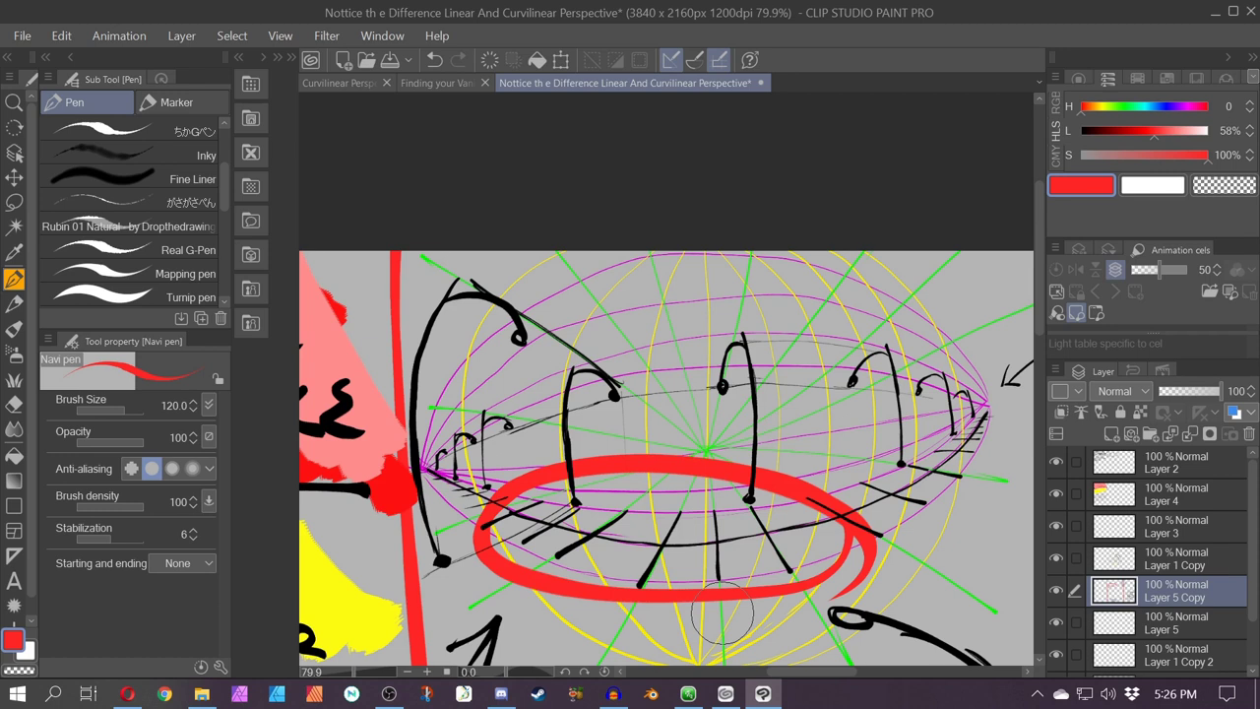
key(ctrl+z)
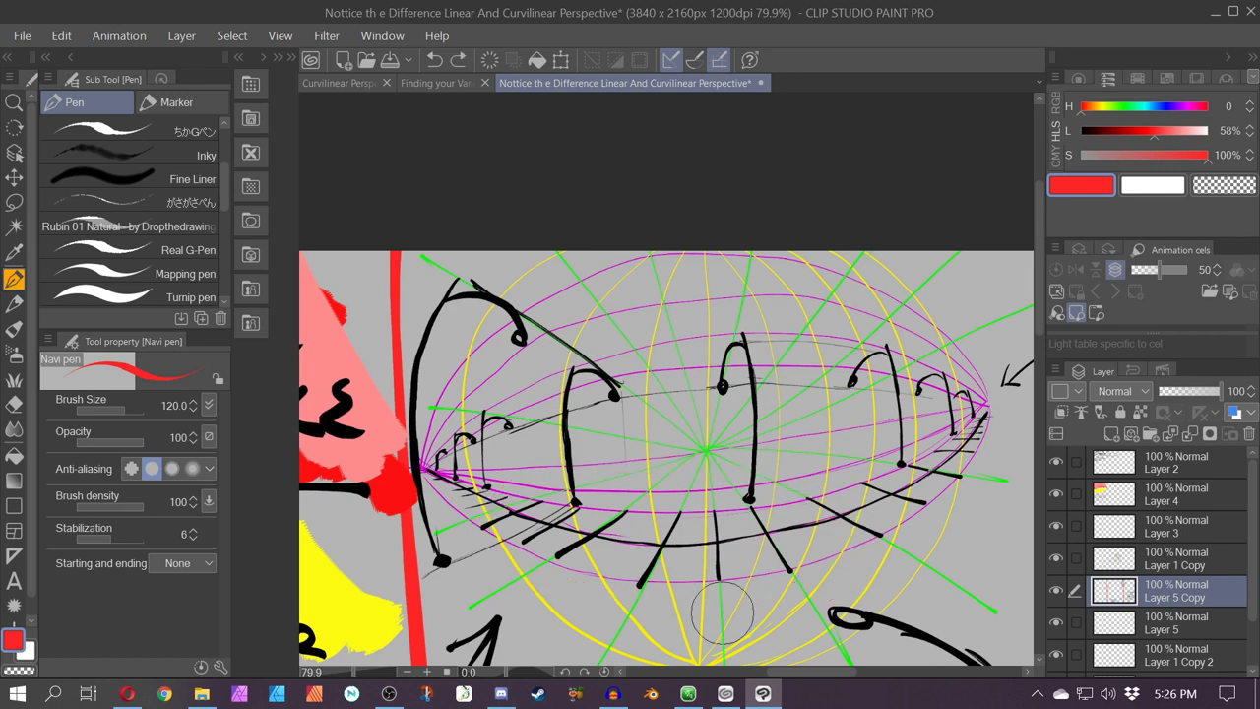
drag(977, 404, 985, 423)
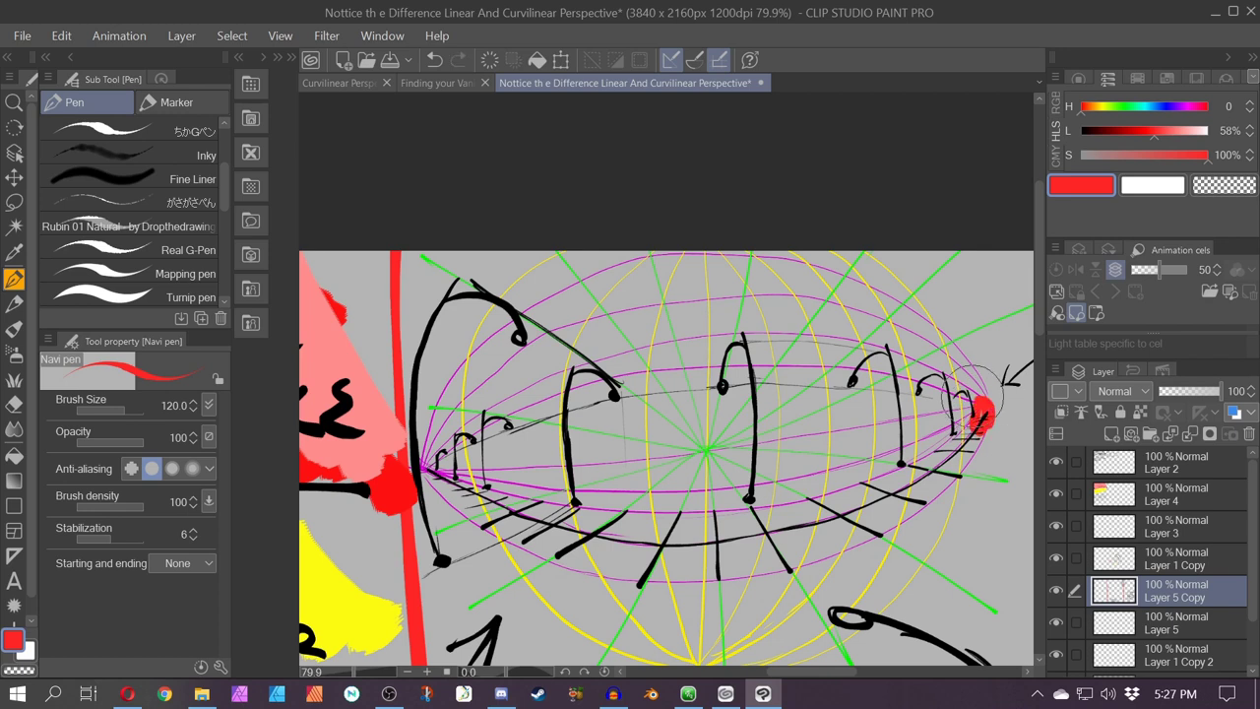
drag(424, 455, 433, 470)
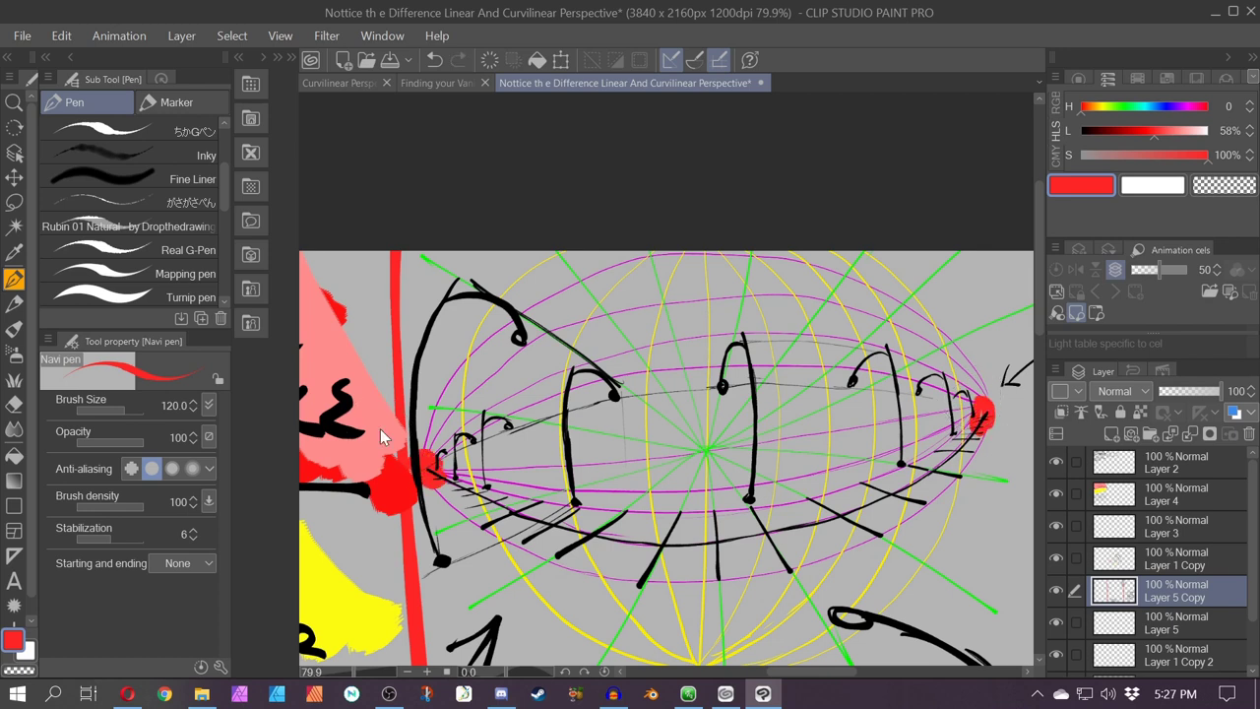
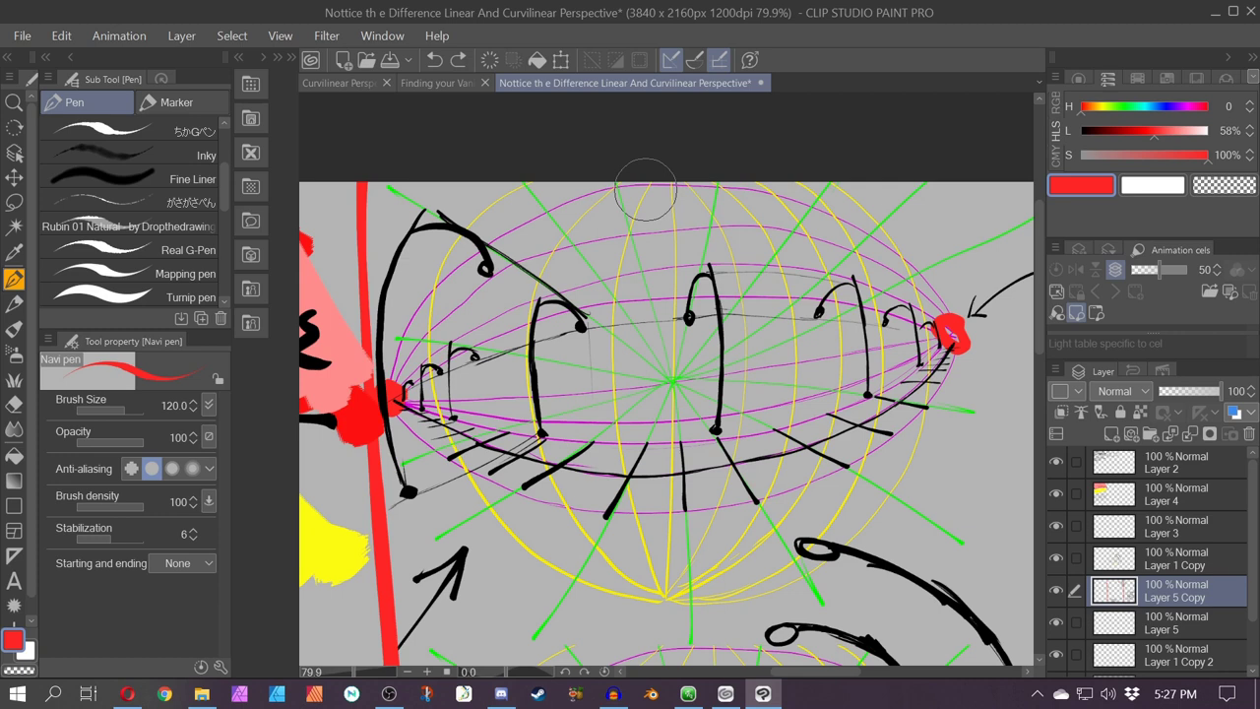
drag(664, 579, 668, 597)
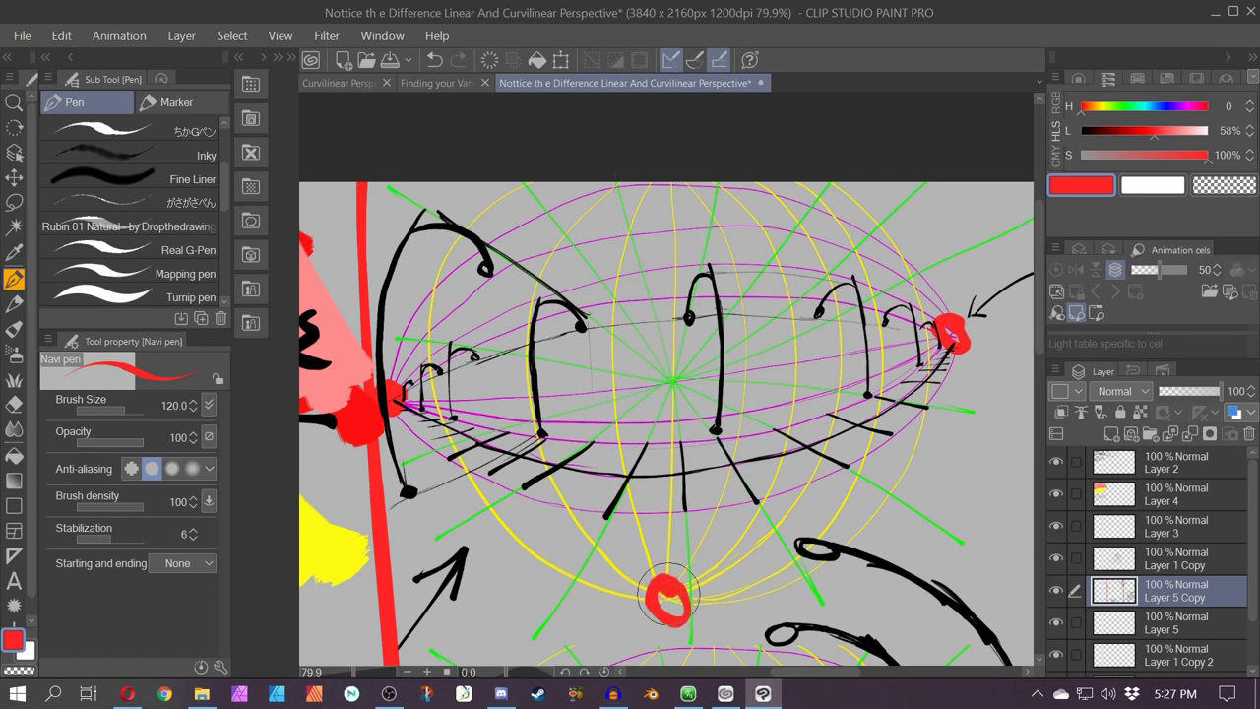
key(ctrl+z)
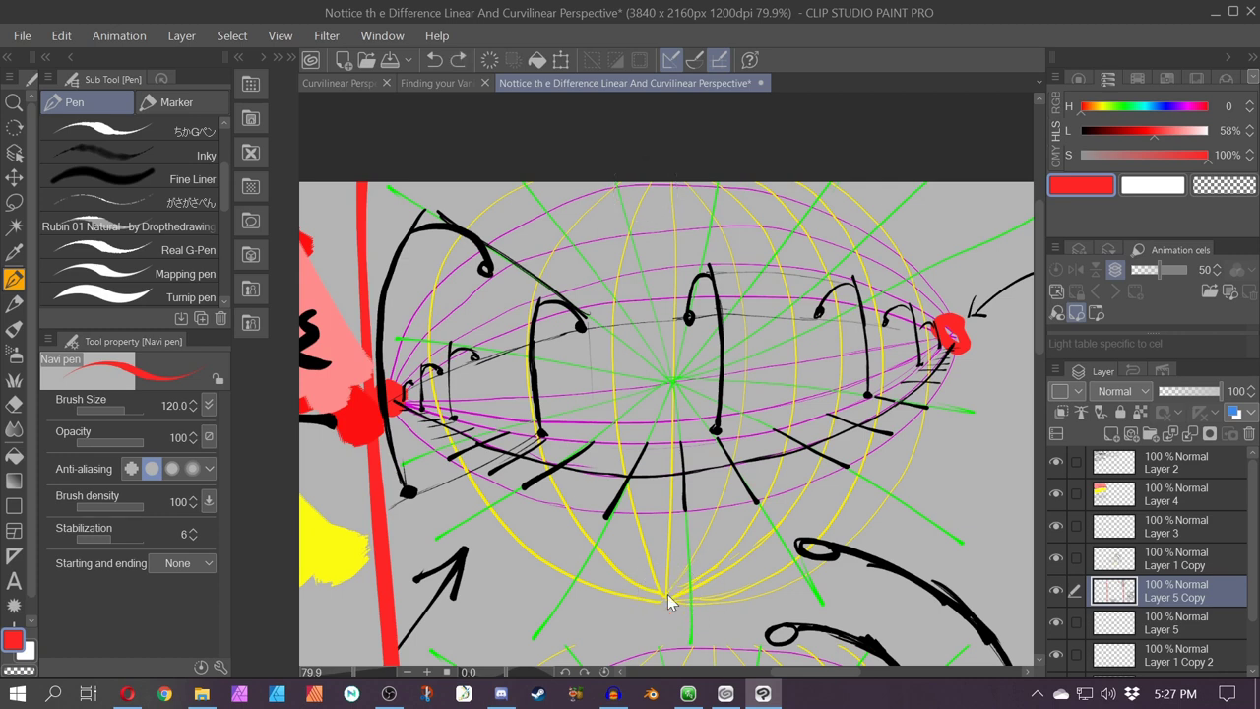
key(ctrl+z)
key(ctrl+z)
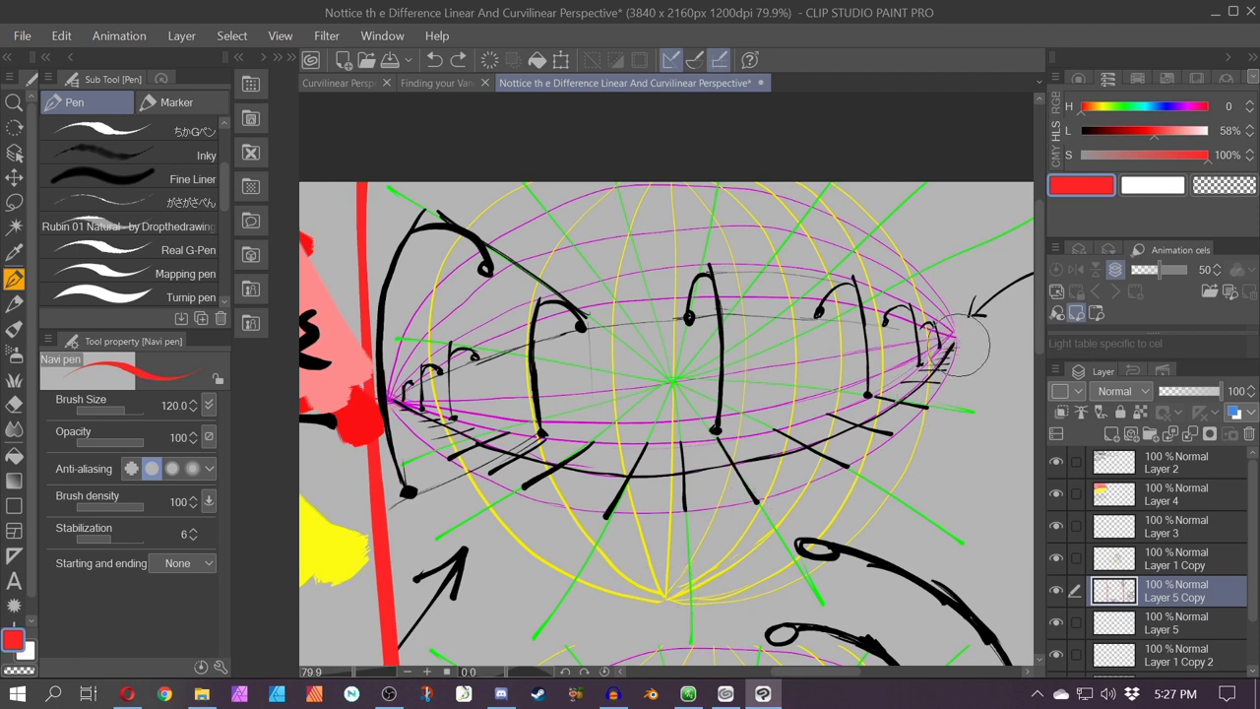
Draw a red arrow along the outer curve from the right vanishing point, circle the curve's lowest part, and trace up to the left vanishing point
mouse_move(953, 341)
mouse_down()
mouse_move(836, 470)
mouse_move(754, 501)
mouse_up()
drag(832, 492, 803, 470)
mouse_move(603, 497)
mouse_down()
mouse_move(729, 513)
mouse_move(602, 520)
mouse_move(650, 492)
mouse_up()
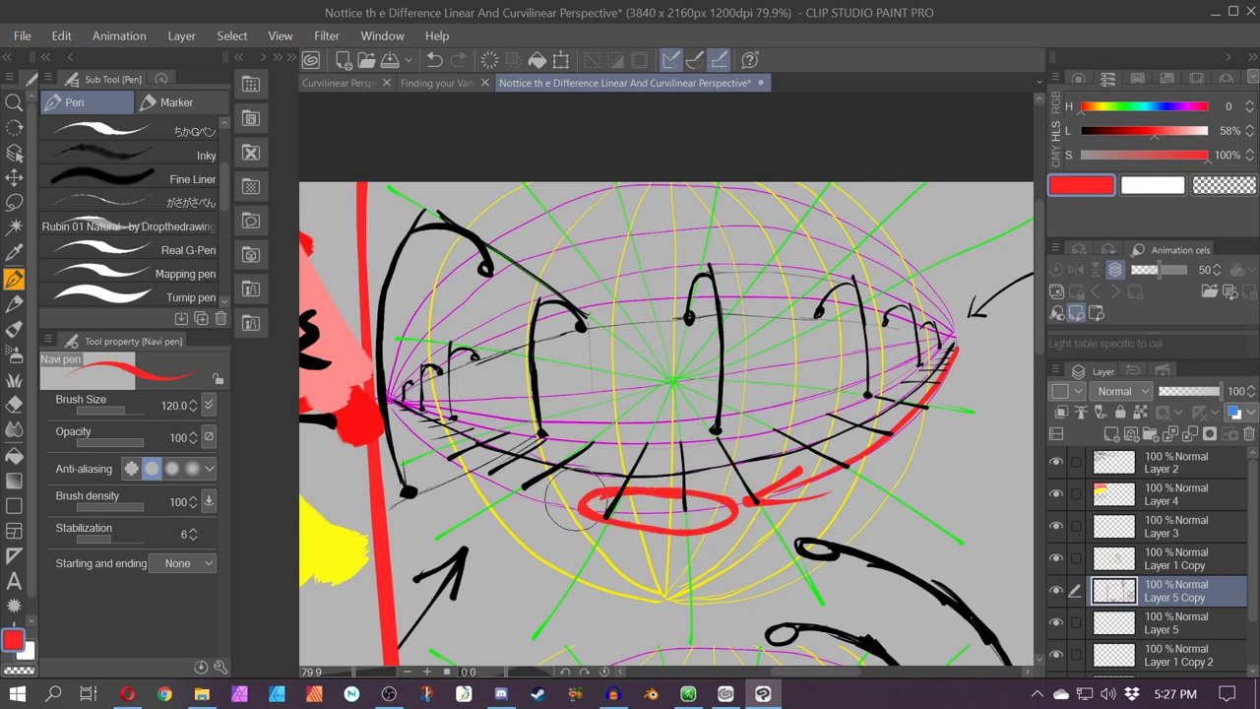
mouse_move(573, 500)
mouse_down()
mouse_move(460, 472)
mouse_move(399, 407)
mouse_up()
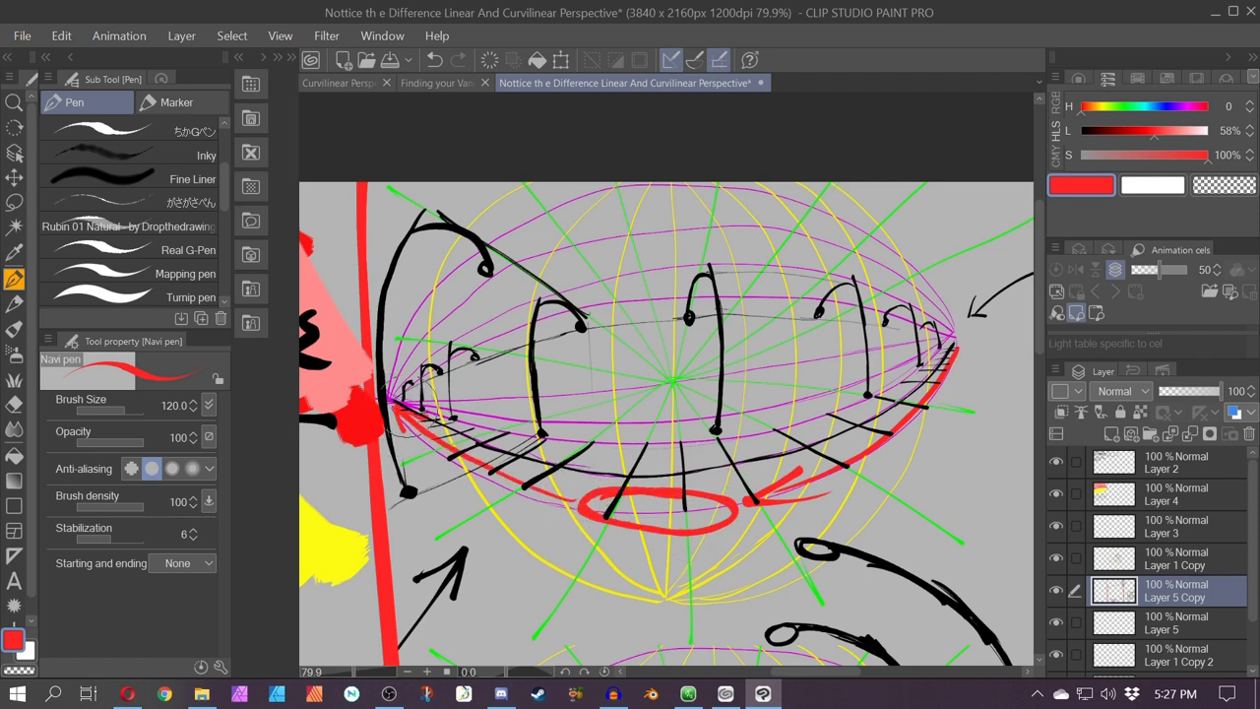
Undo the red arrow, circle and curve strokes on the upper fisheye drawing
key(ctrl+z)
key(ctrl+z)
key(ctrl+z)
key(ctrl+z)
key(ctrl+z)
key(ctrl+z)
key(ctrl+z)
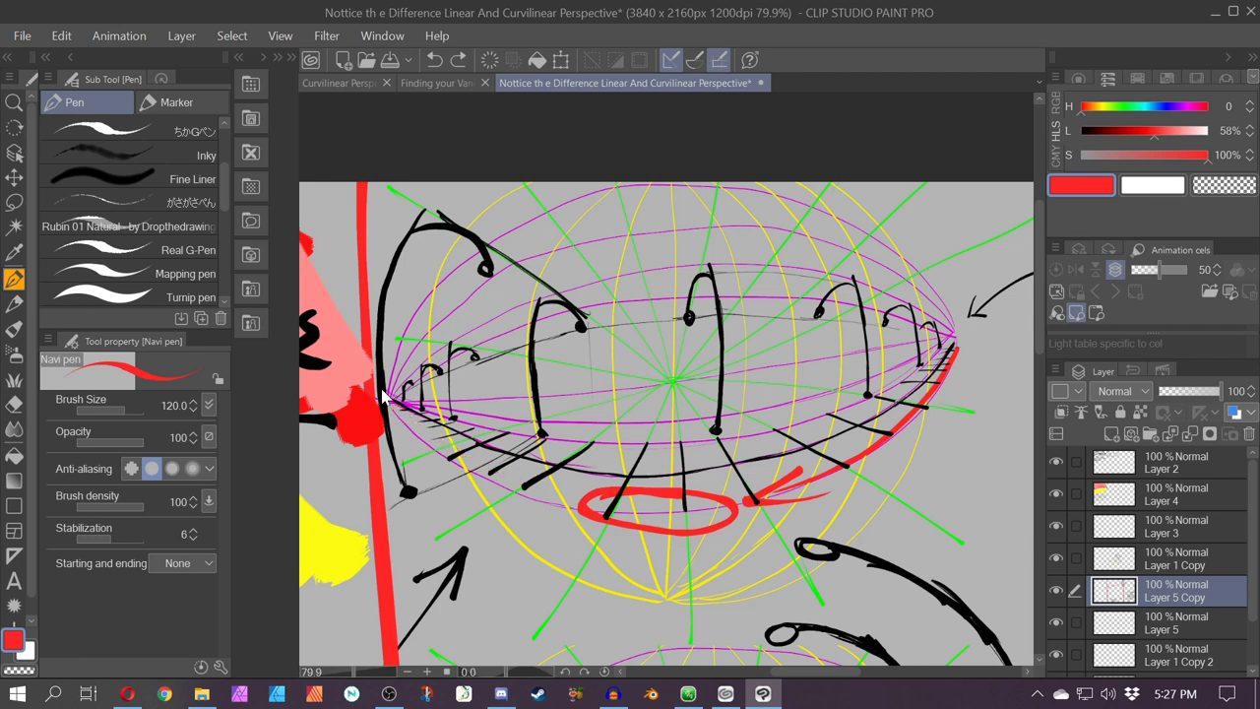
Trace the upper linear drawing's ground line in red and extend it leftward across the handwritten notes
drag(668, 430, 374, 480)
drag(859, 399, 536, 394)
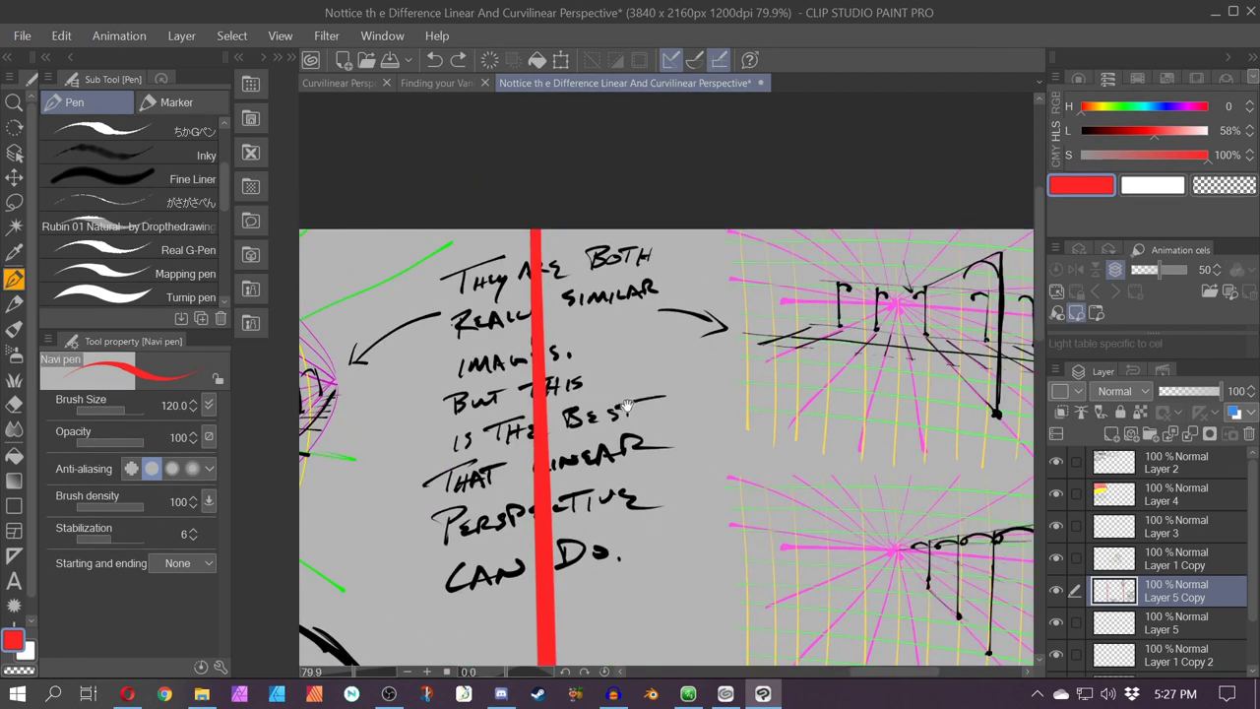
drag(737, 394, 441, 376)
scroll(615, 371, up, 3)
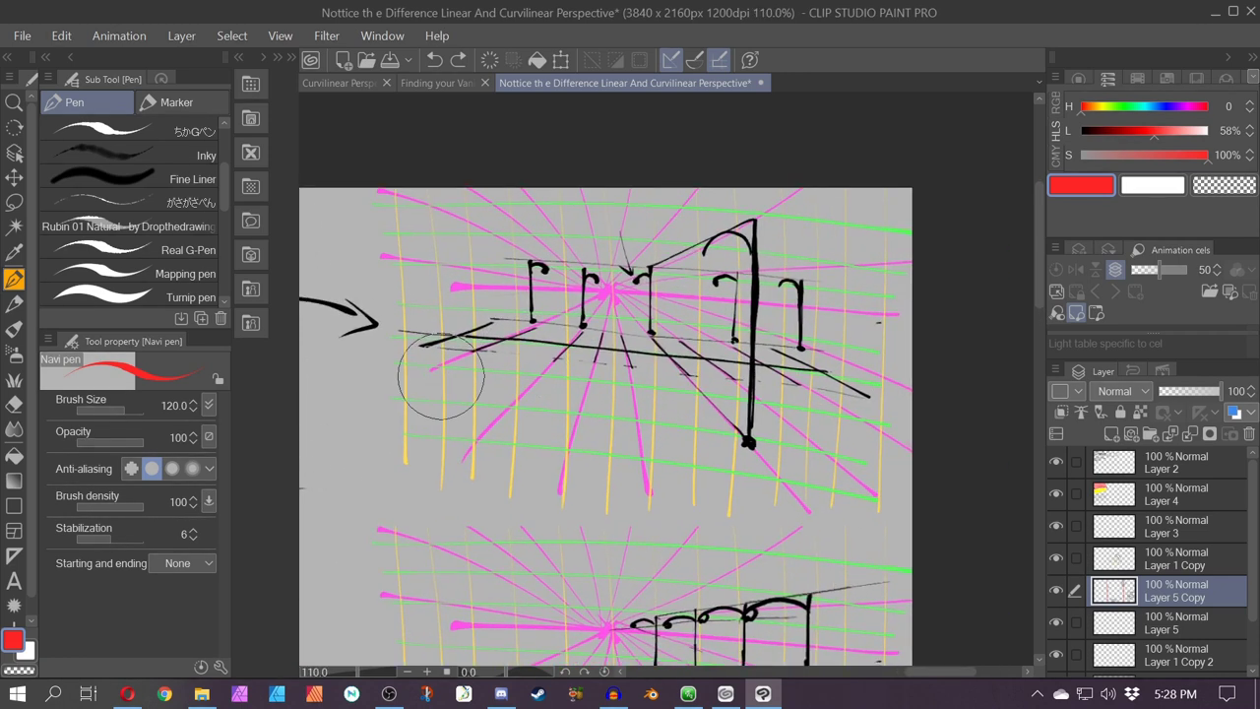
scroll(440, 381, up, 1)
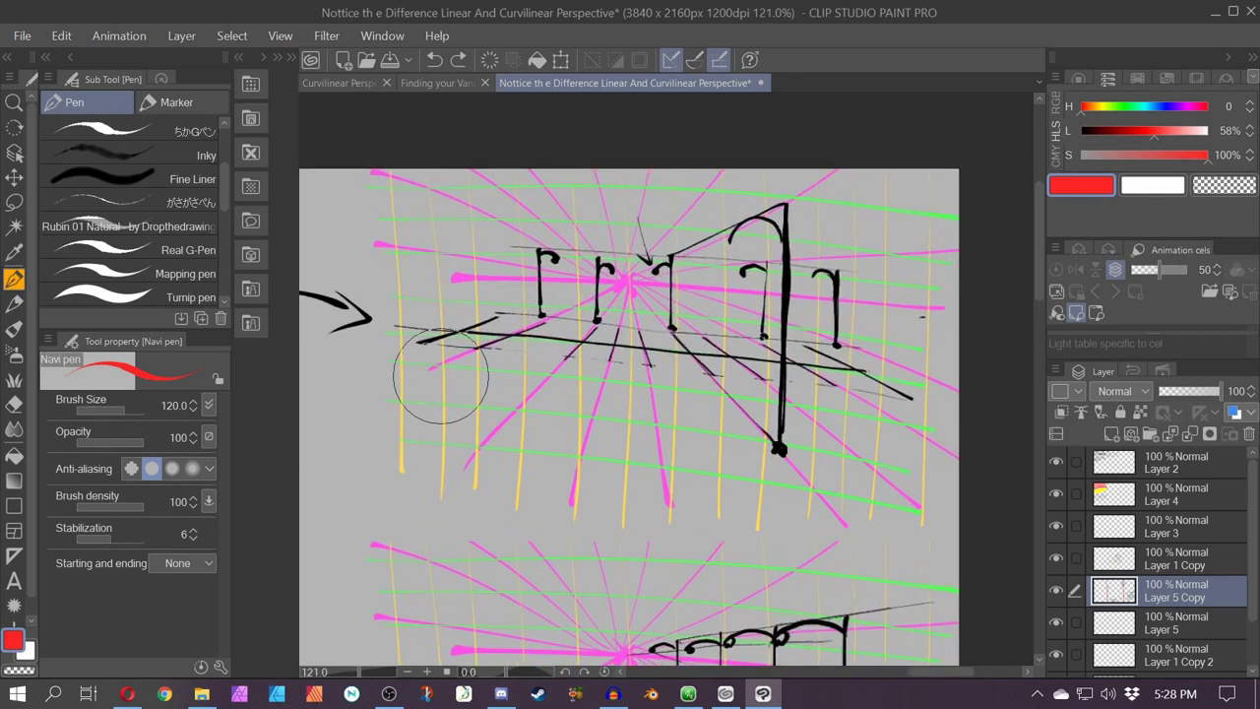
mouse_move(866, 372)
mouse_down()
mouse_move(374, 325)
mouse_move(765, 438)
mouse_move(382, 394)
mouse_up()
drag(589, 493, 490, 471)
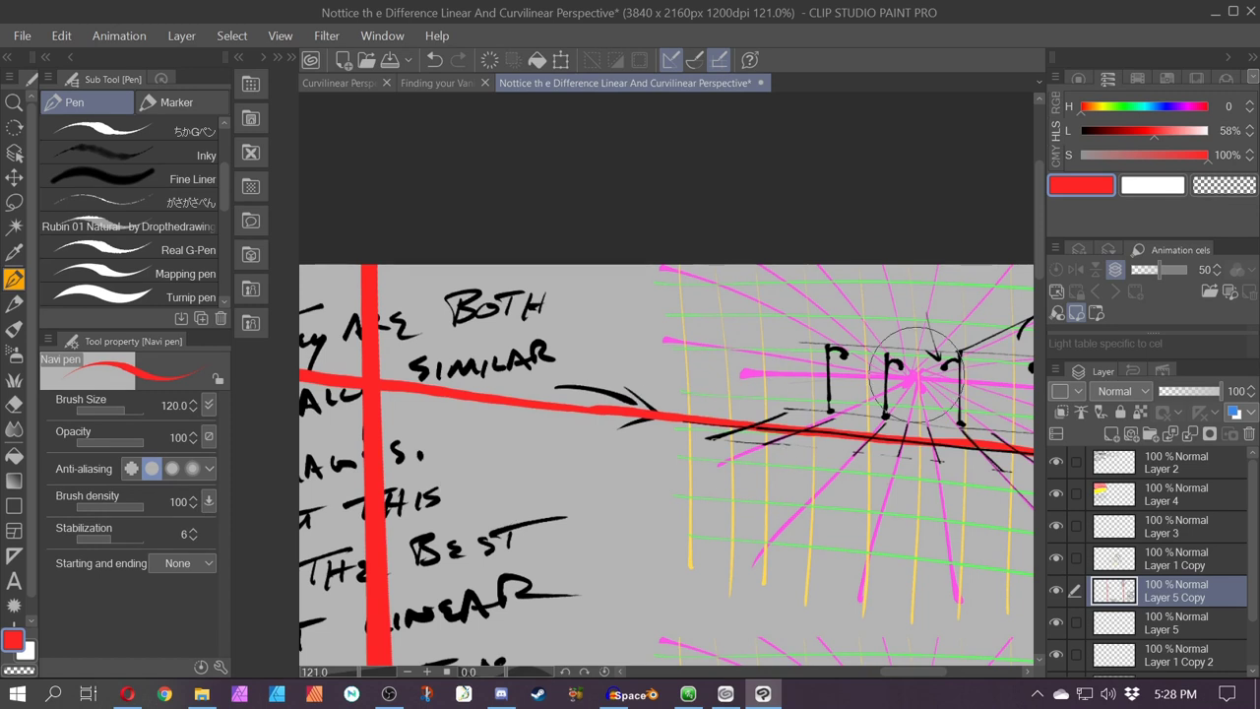
Draw several red rays from the upper linear drawing's central vanishing point out across the handwritten notes
drag(916, 375, 403, 402)
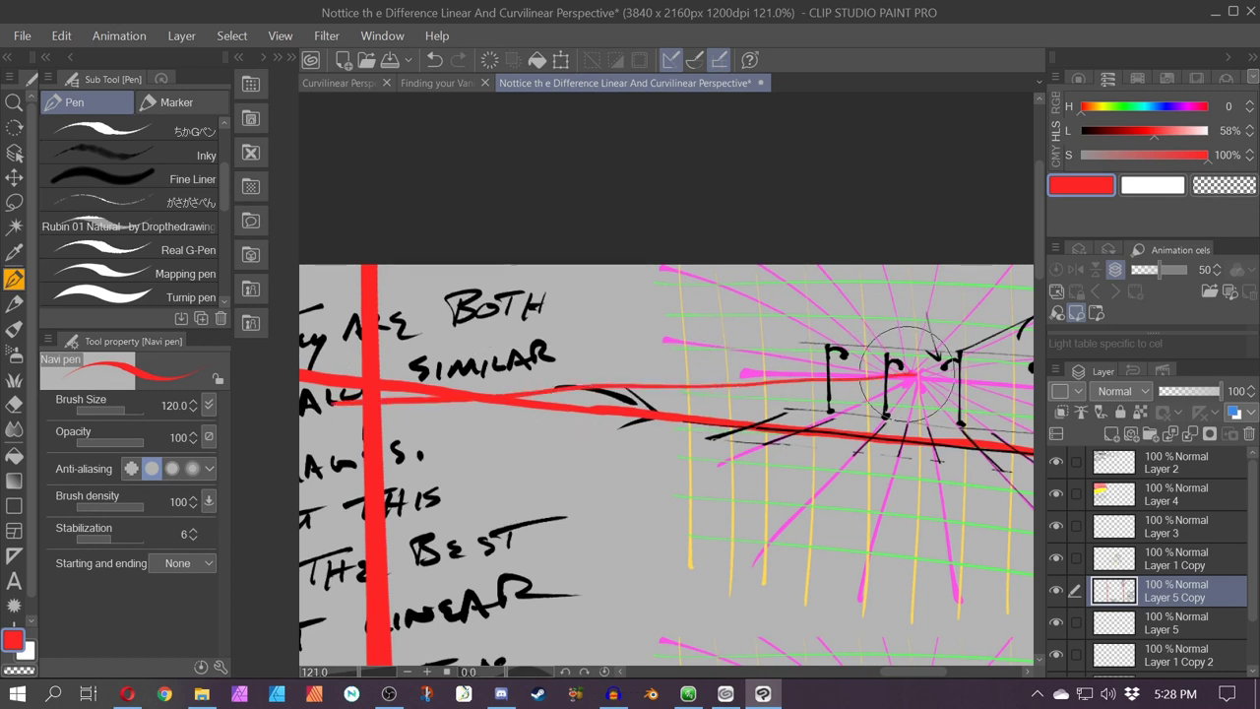
drag(915, 369, 414, 414)
drag(915, 372, 523, 435)
drag(915, 373, 261, 392)
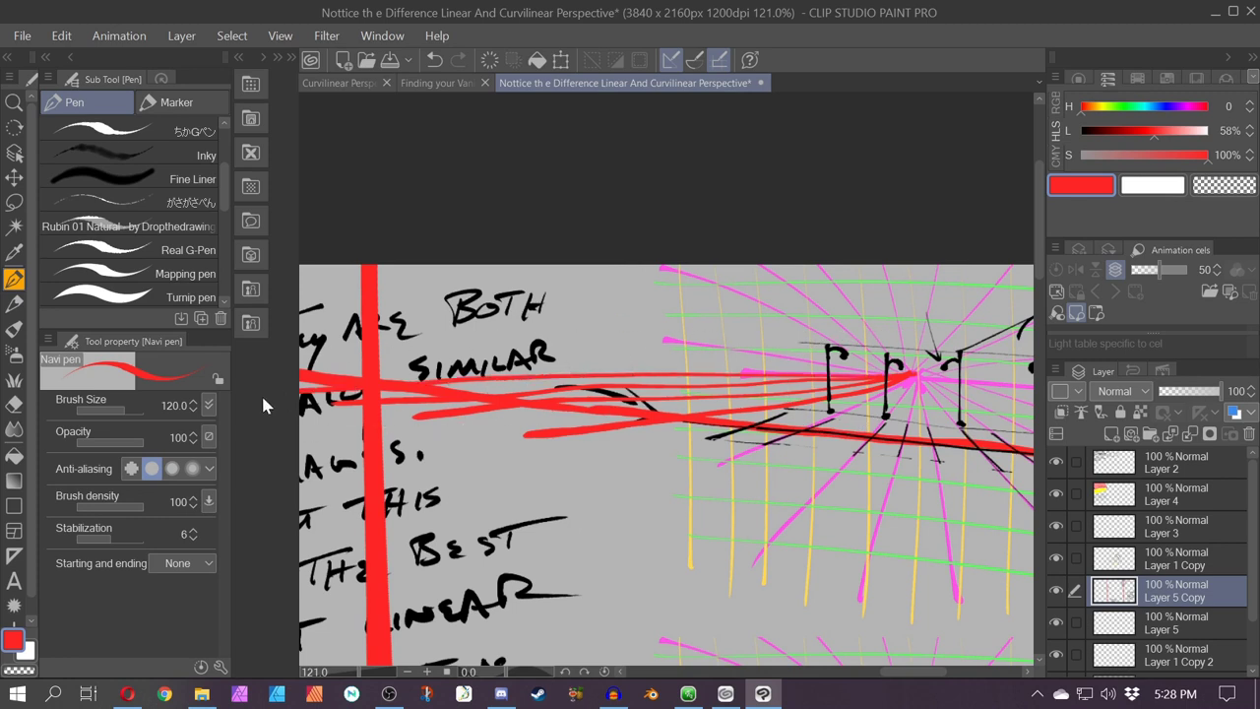
Undo the red rays and the red ground-line strokes on the upper linear drawing
key(ctrl+z)
key(ctrl+z)
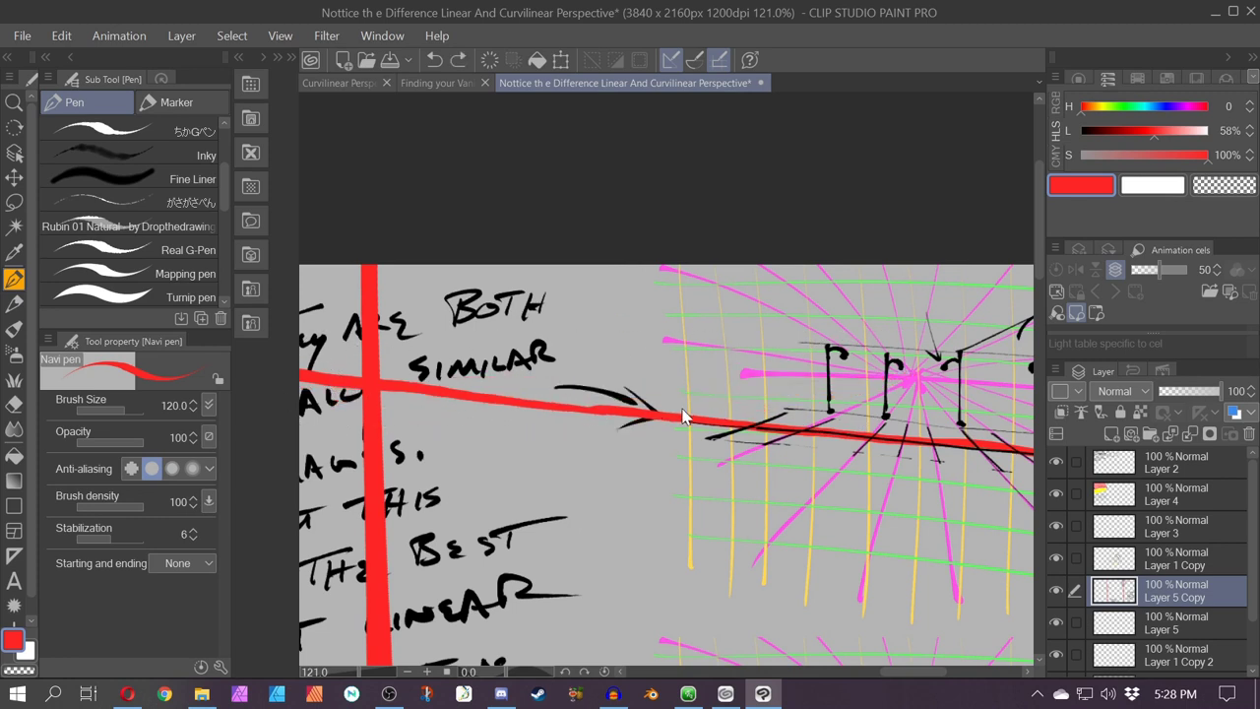
key(ctrl+z)
drag(896, 506, 676, 463)
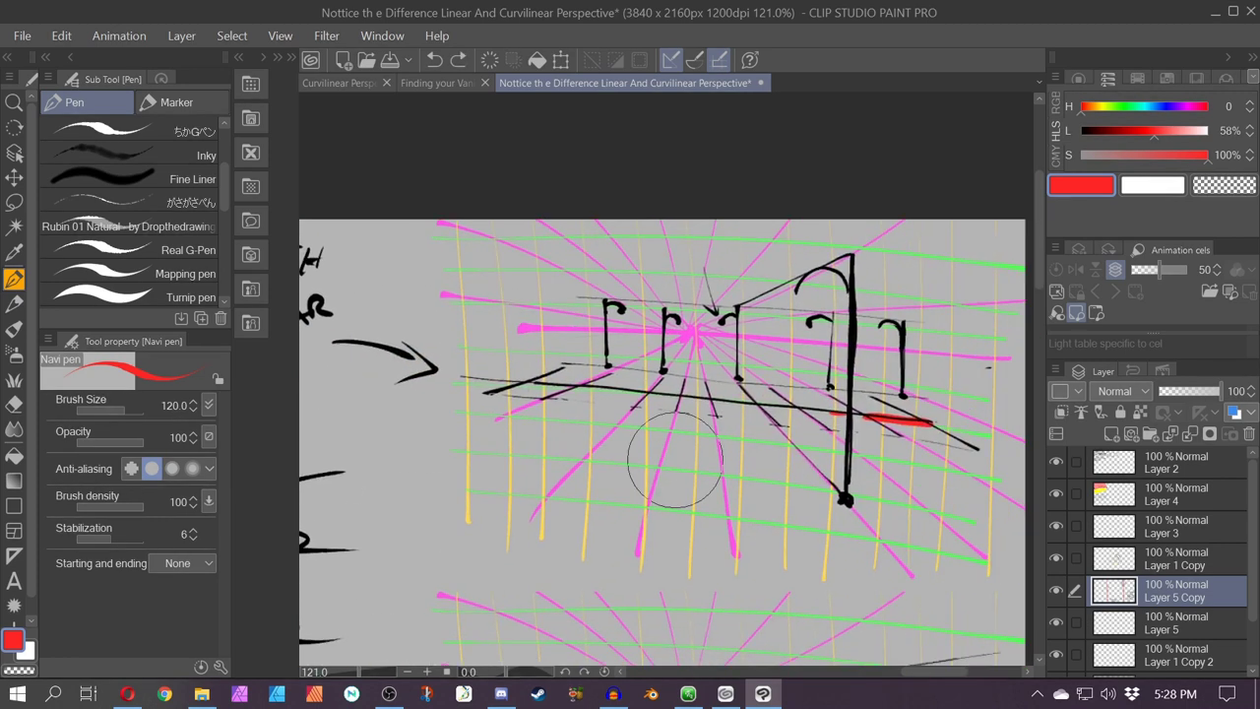
key(ctrl+z)
Draw a red curve along the upper linear drawing's ground line, bending upward at both ends, and undo it
scroll(676, 458, down, 2)
mouse_move(733, 258)
mouse_down()
mouse_move(512, 365)
mouse_move(714, 522)
mouse_up()
key(ctrl+z)
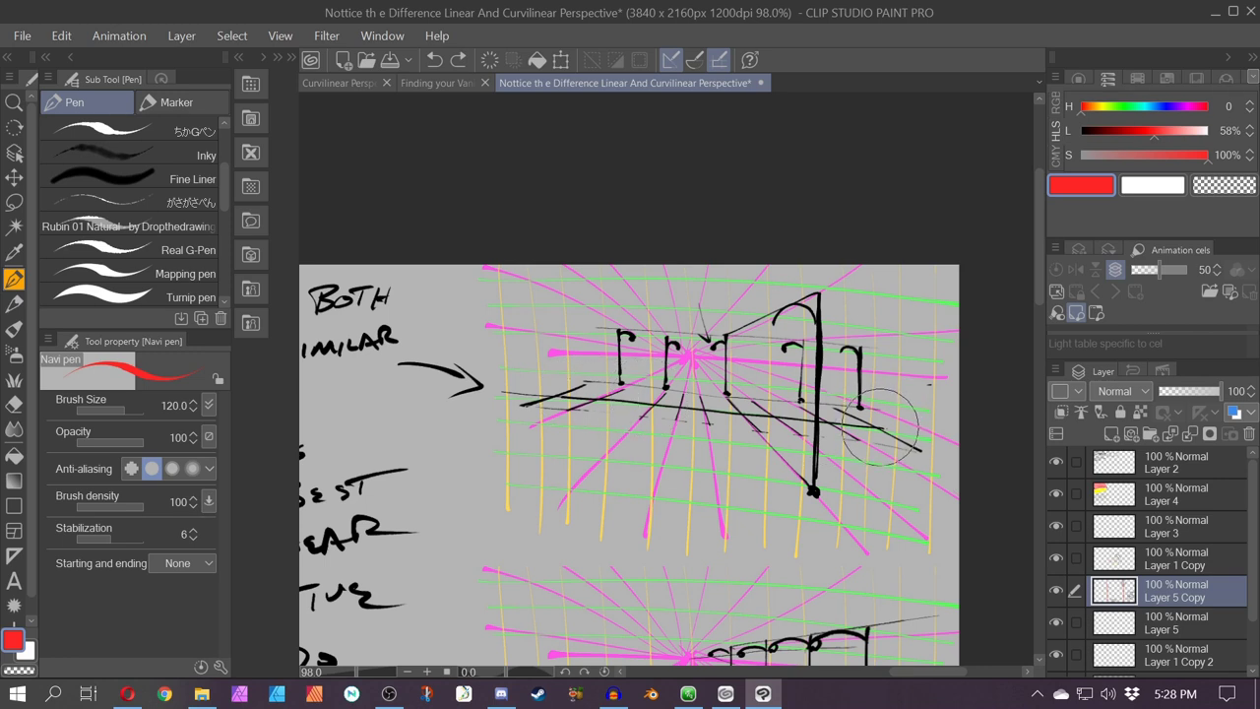
mouse_move(881, 426)
mouse_down()
mouse_move(670, 409)
mouse_move(579, 385)
mouse_move(520, 346)
mouse_up()
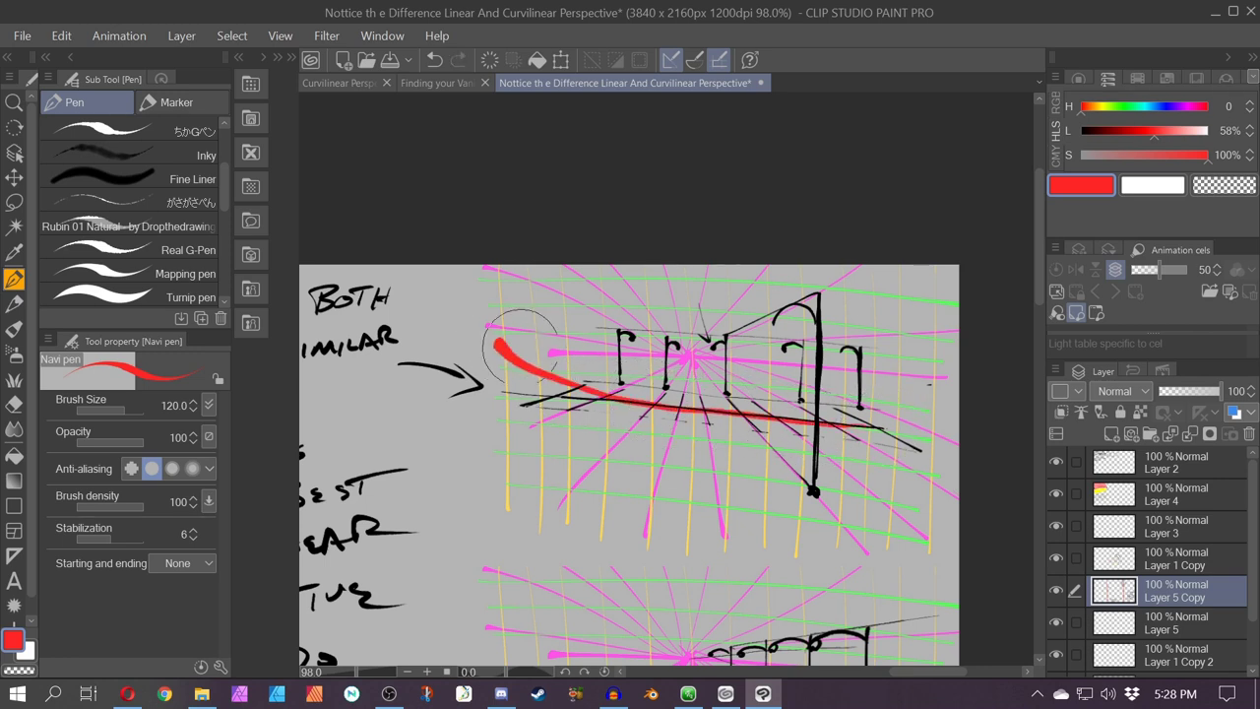
drag(876, 426, 954, 377)
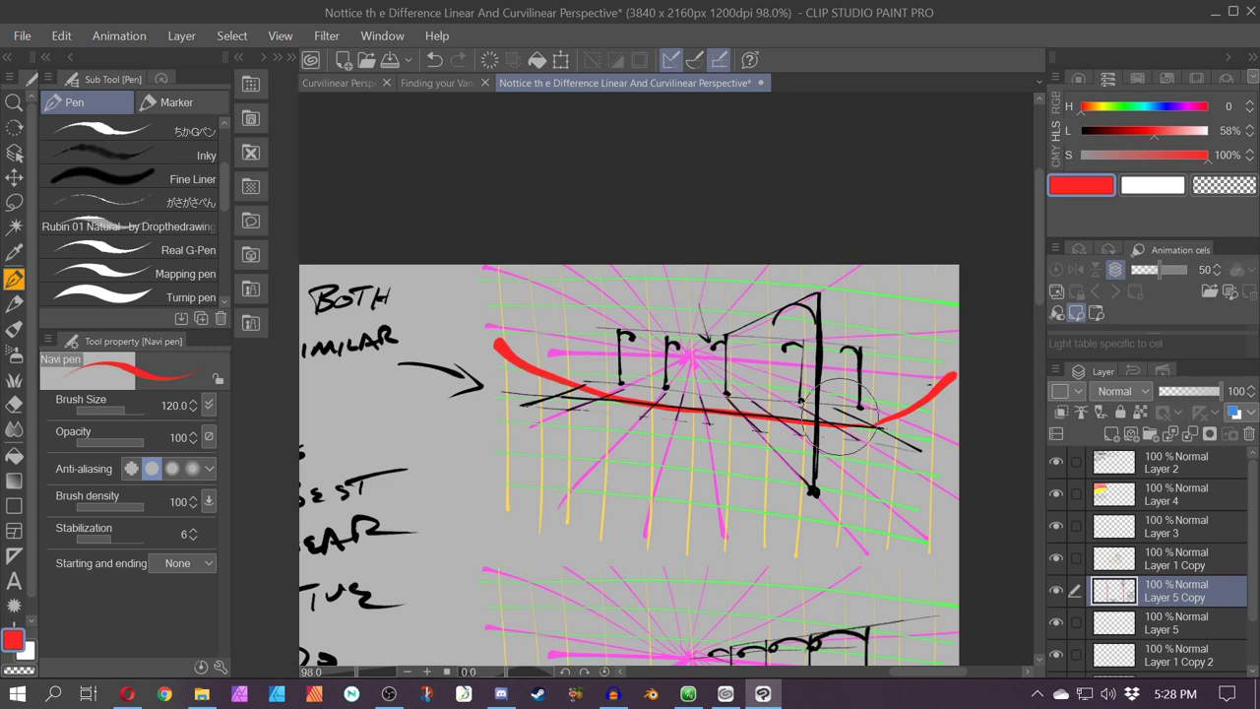
key(ctrl+z)
key(ctrl+z)
Remove the red vertical line crossing the handwritten notes and the one beside the fisheye drawings
drag(709, 457, 867, 434)
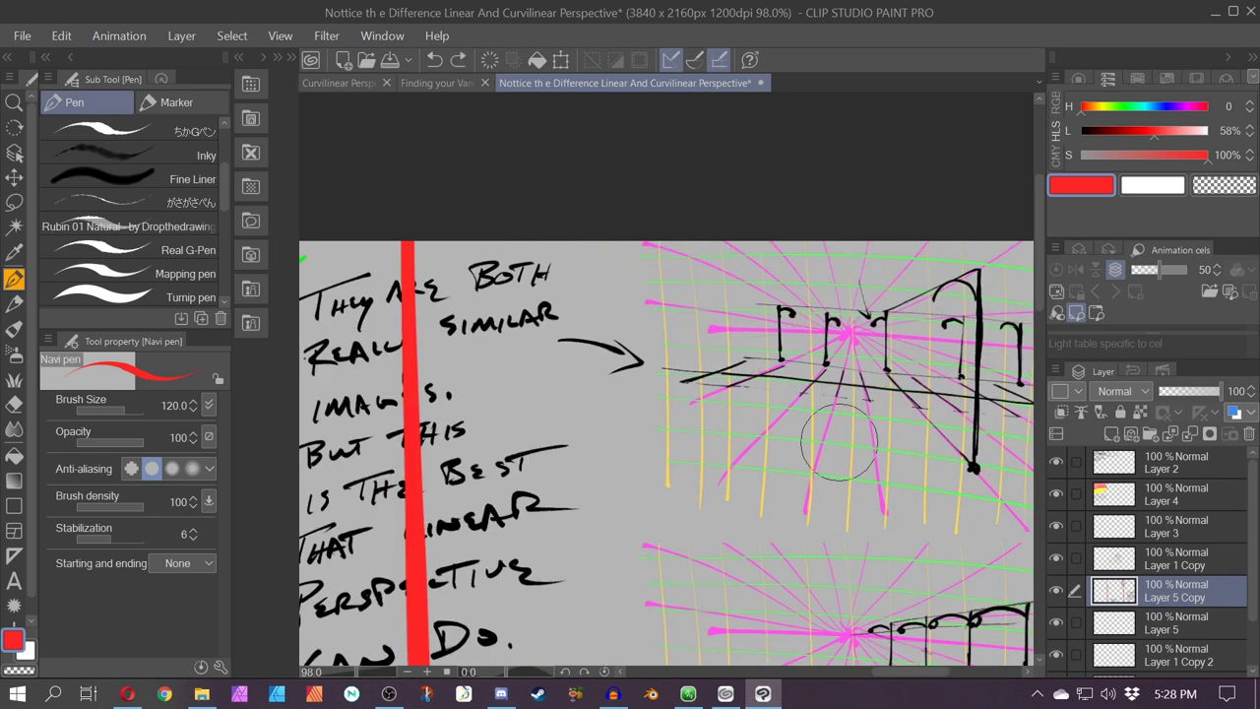
scroll(839, 443, down, 1)
drag(791, 454, 717, 467)
scroll(638, 518, down, 2)
drag(638, 518, 808, 403)
scroll(807, 403, down, 2)
key(ctrl+z)
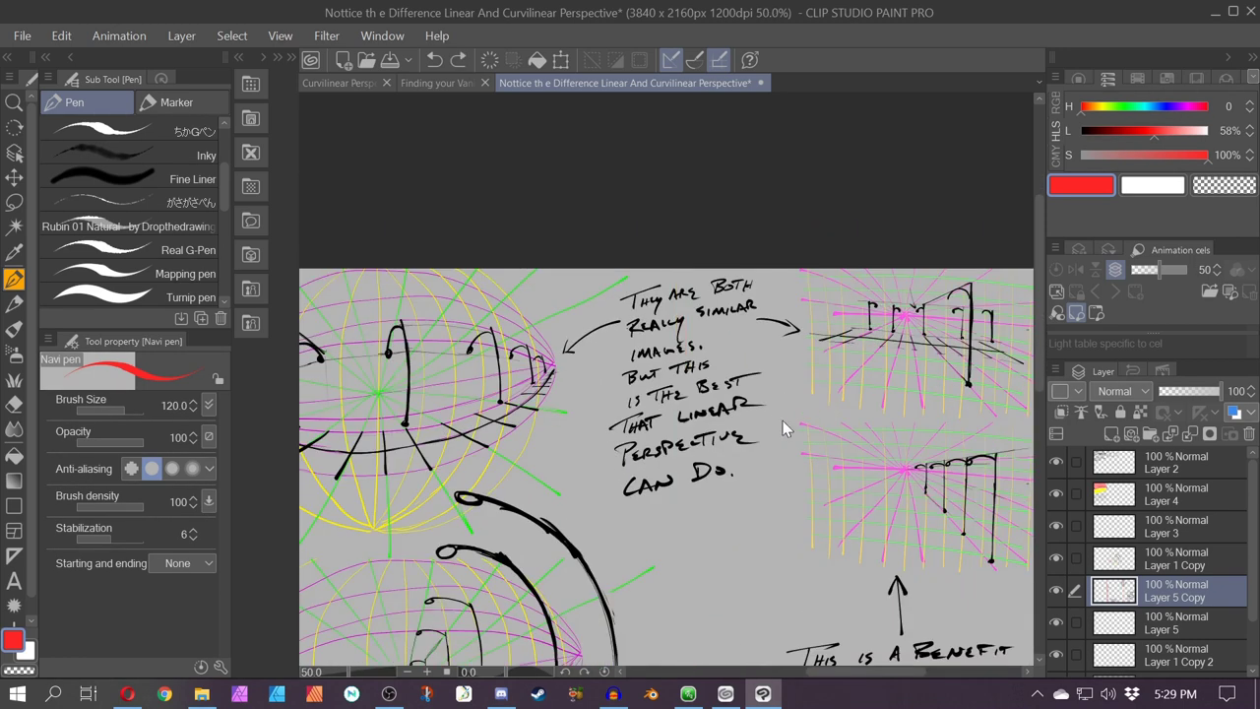
scroll(785, 428, left, 3)
scroll(784, 428, down, 1)
key(ctrl+x)
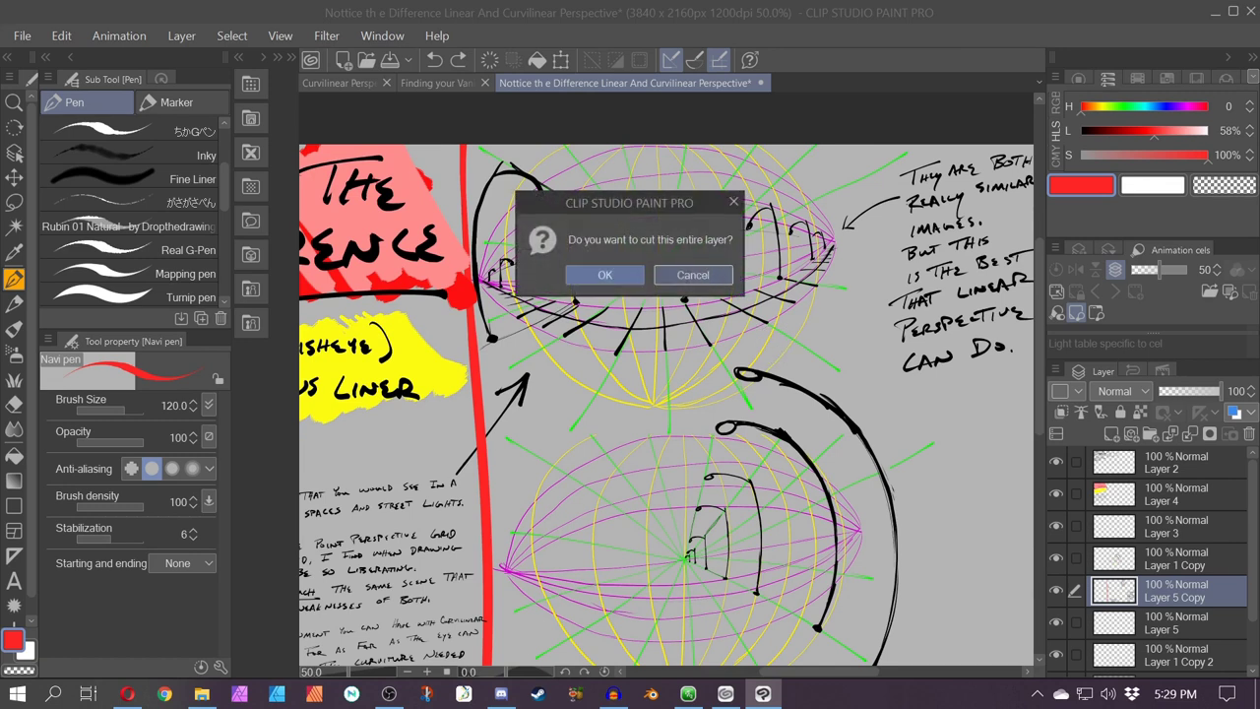
key(Return)
Trace the middle lamp post of the upper fisheye drawing in red and undo the tracing
drag(868, 296, 670, 410)
scroll(541, 389, up, 3)
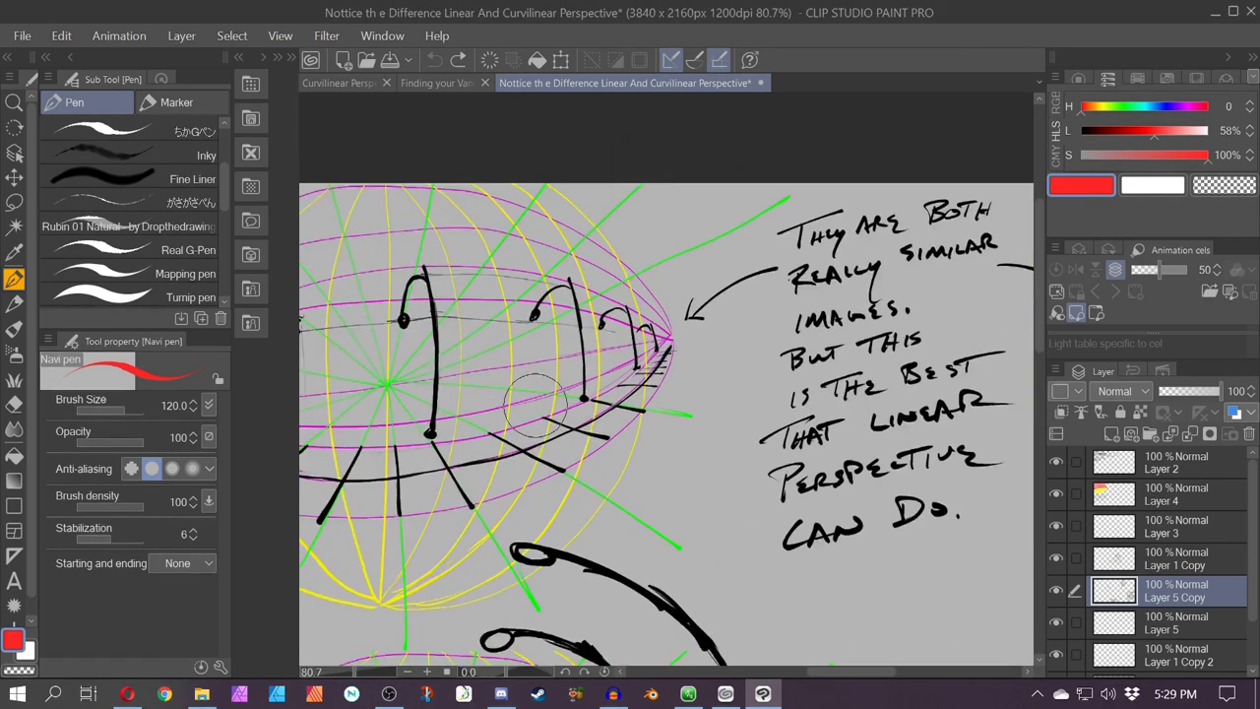
drag(548, 451, 721, 391)
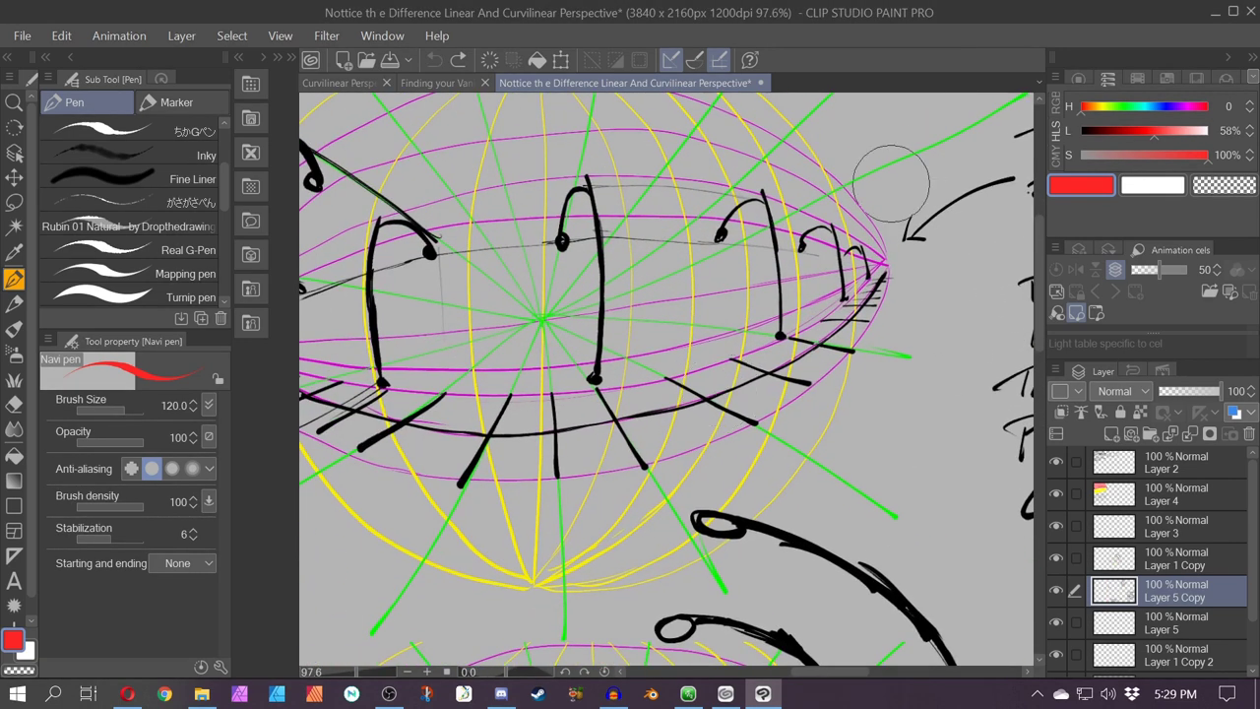
drag(537, 438, 652, 507)
mouse_move(707, 439)
mouse_down()
mouse_move(700, 249)
mouse_move(722, 346)
mouse_move(716, 450)
mouse_up()
drag(701, 258, 673, 315)
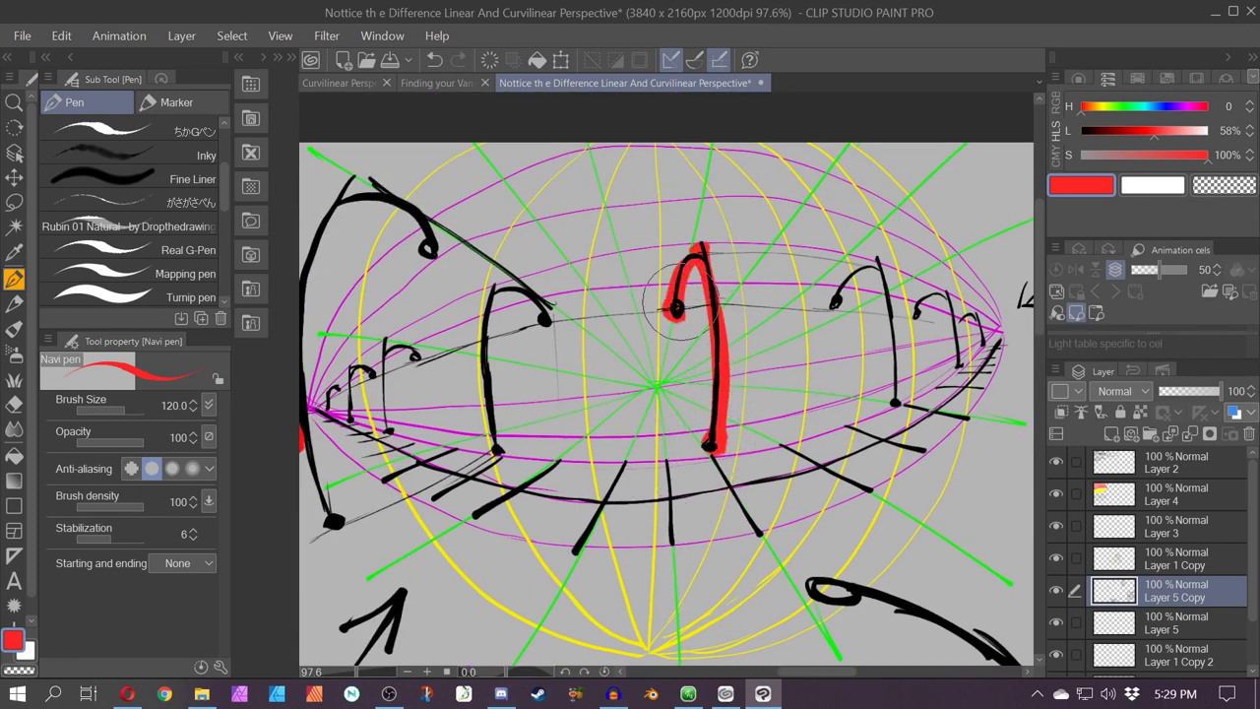
key(ctrl+z)
key(ctrl+z)
key(ctrl+z)
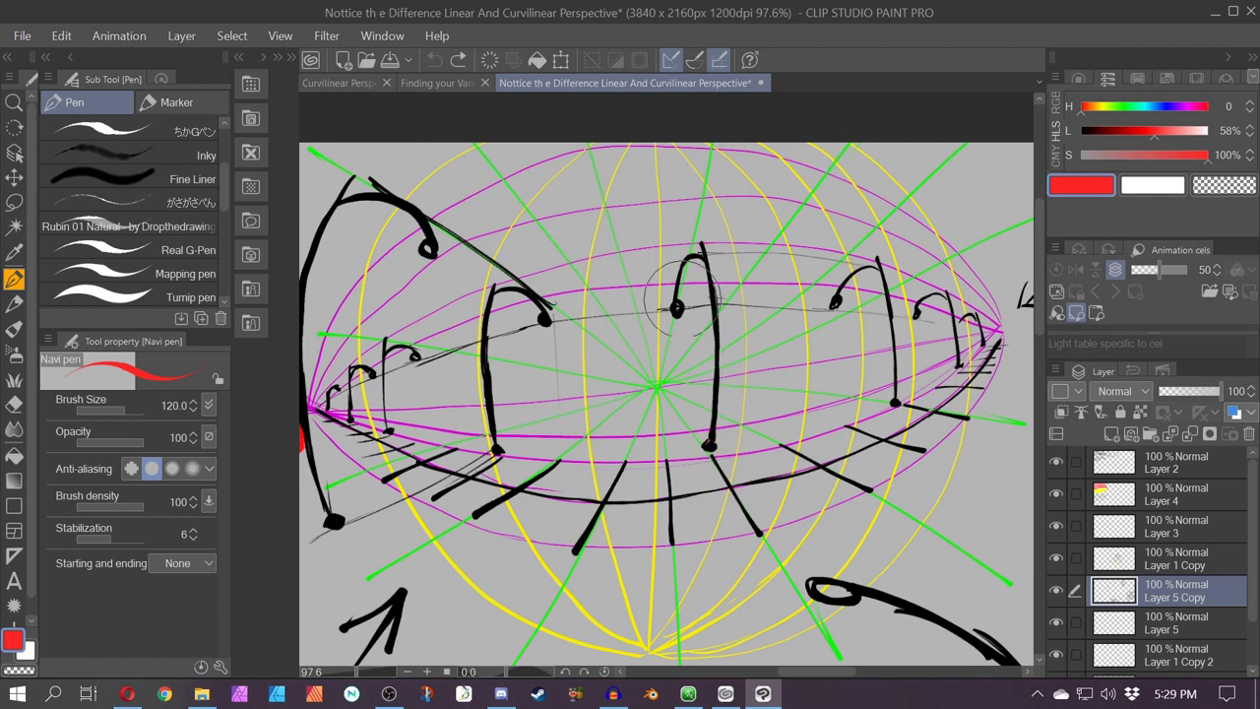
Draw a nearly straight red line across the upper fisheye, undo it, then trace the curve along the lamp-post bases and undo that too
drag(985, 332, 325, 370)
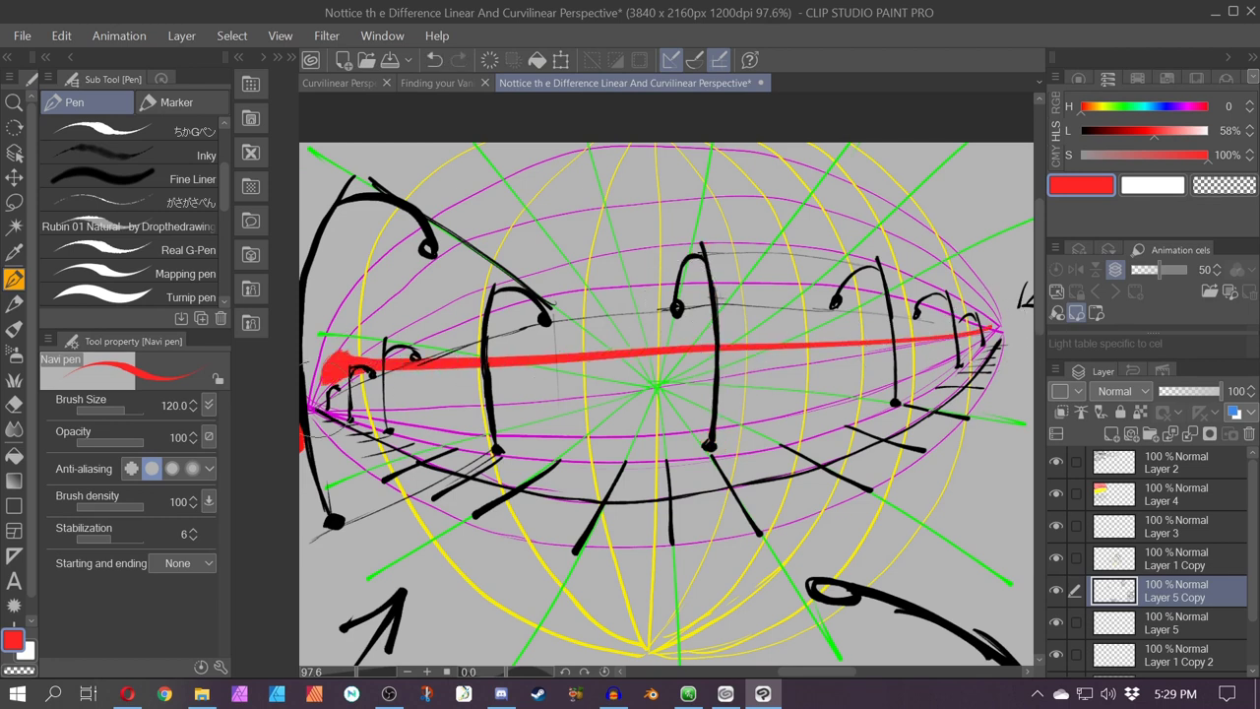
key(ctrl+z)
mouse_move(592, 460)
mouse_down()
mouse_move(742, 427)
mouse_move(630, 443)
mouse_up()
scroll(631, 454, down, 2)
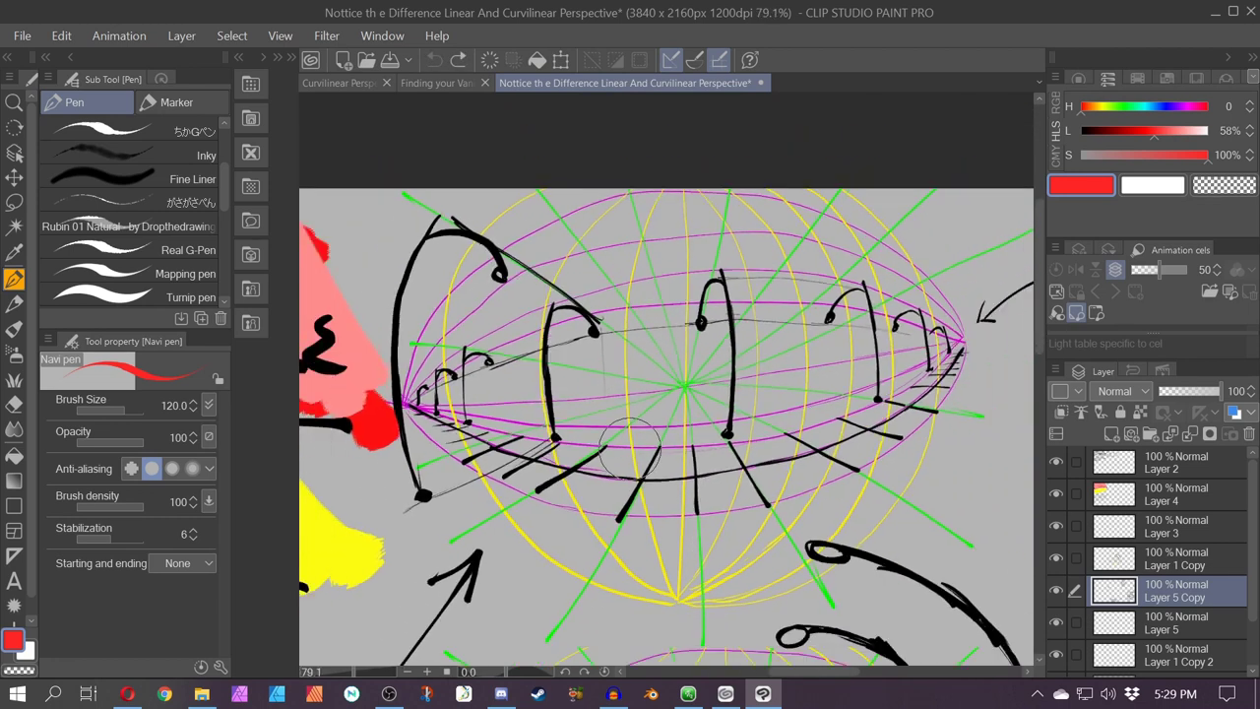
scroll(631, 449, up, 1)
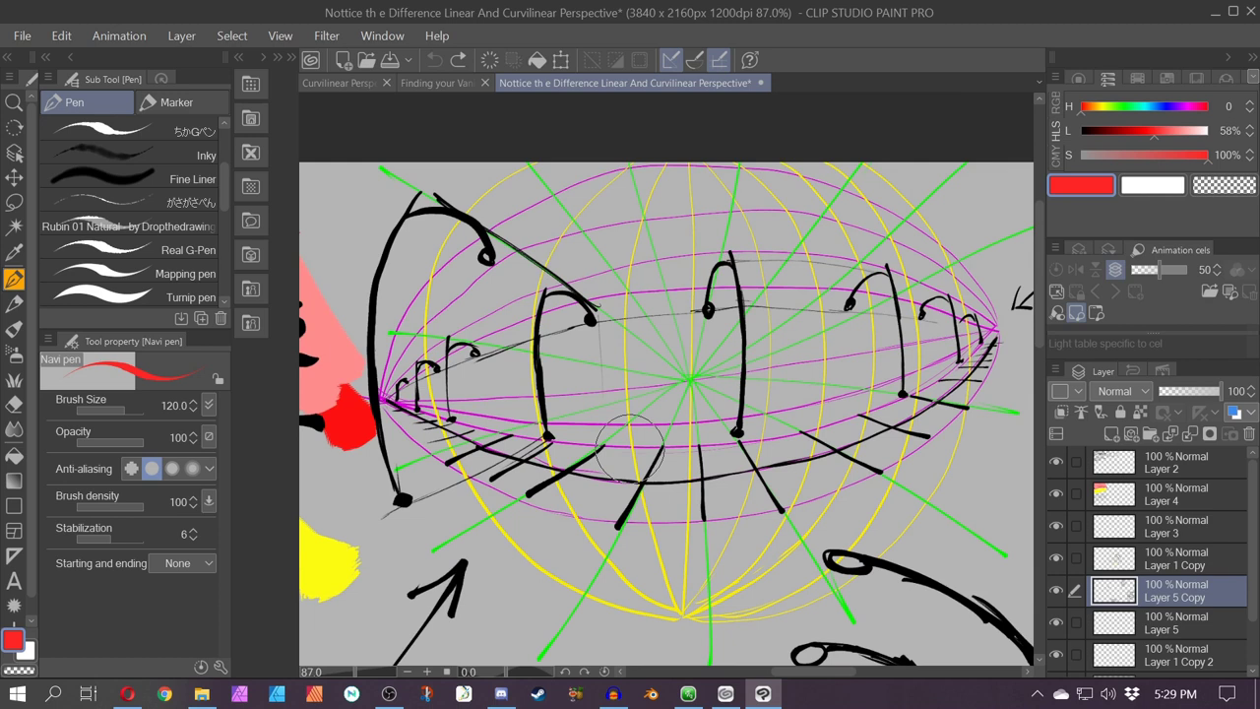
mouse_move(995, 338)
mouse_down()
mouse_move(950, 376)
mouse_move(846, 427)
mouse_move(709, 445)
mouse_move(459, 422)
mouse_move(383, 392)
mouse_move(356, 366)
mouse_up()
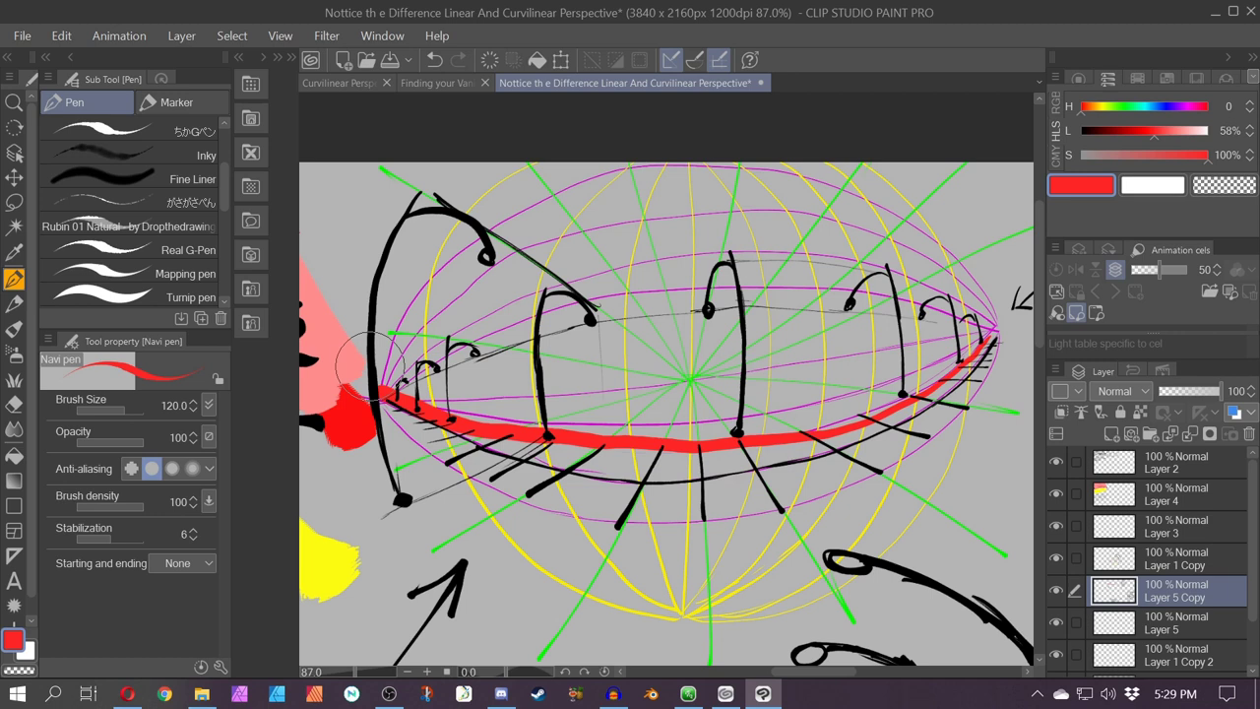
key(ctrl+z)
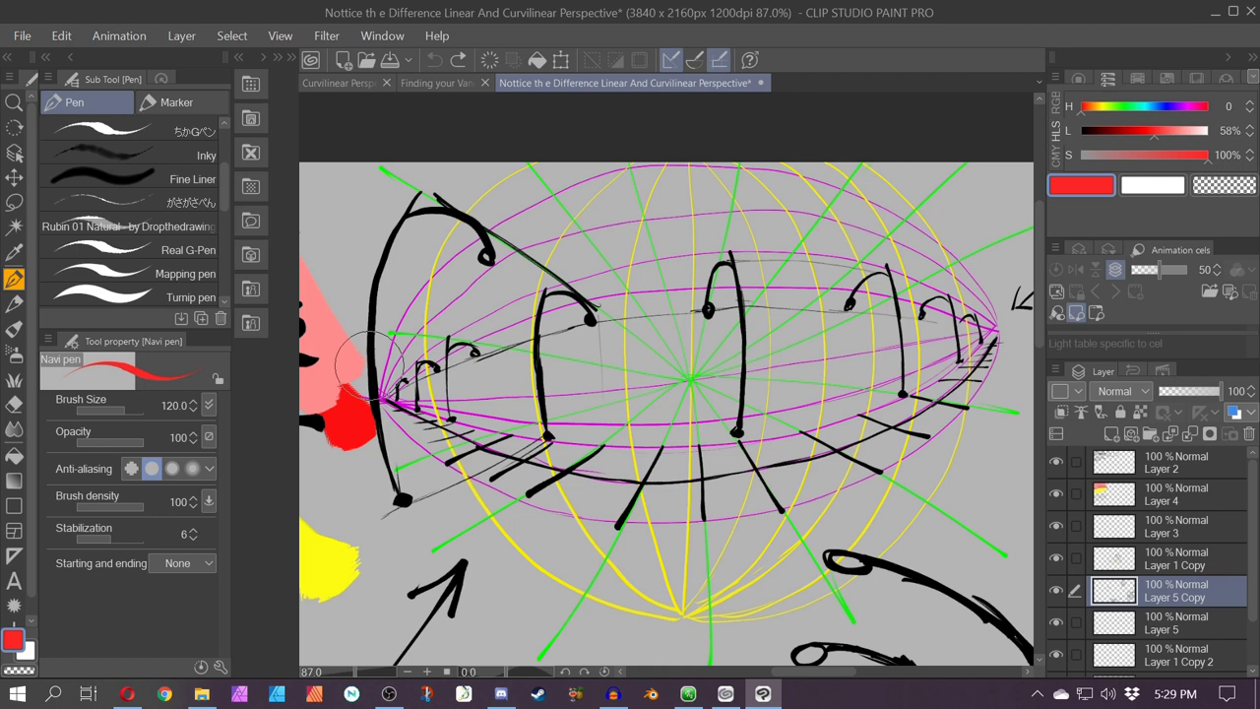
Trace the straight line through the lamp-post bases of the upper linear drawing in red and undo the strokes
drag(730, 527, 319, 515)
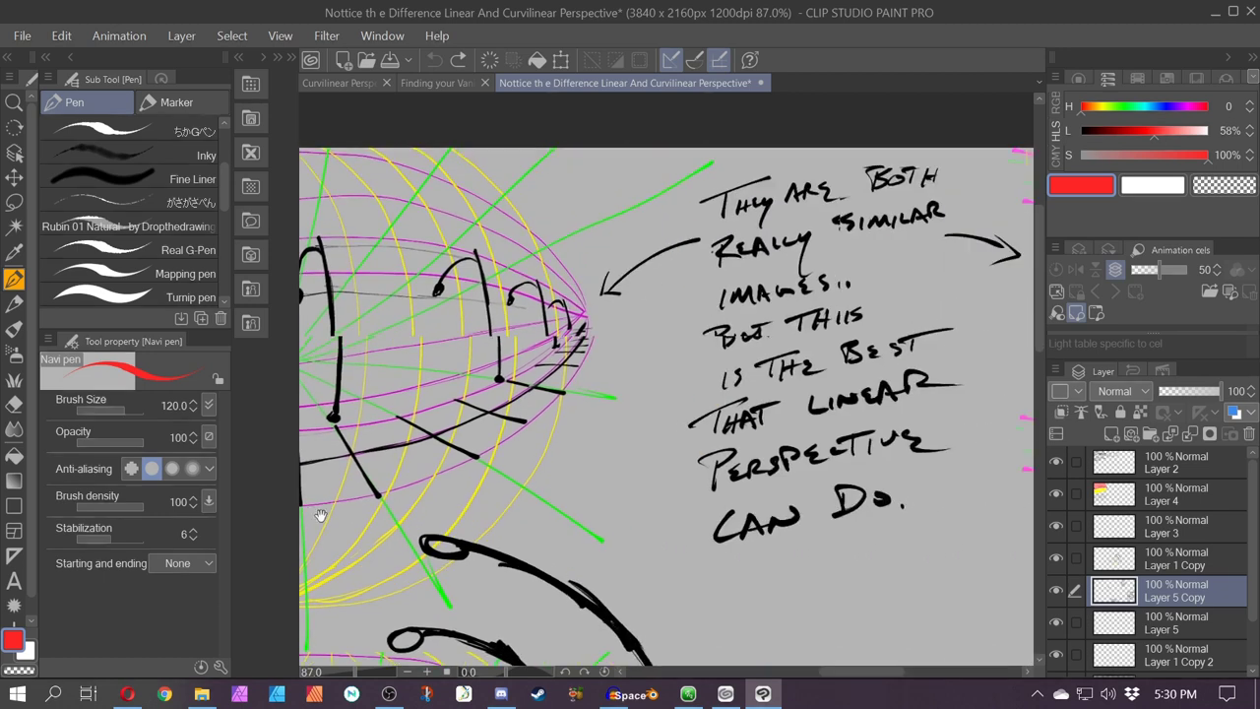
drag(624, 552, 249, 538)
mouse_move(754, 300)
mouse_down()
mouse_move(528, 362)
mouse_move(597, 577)
mouse_up()
scroll(714, 408, up, 3)
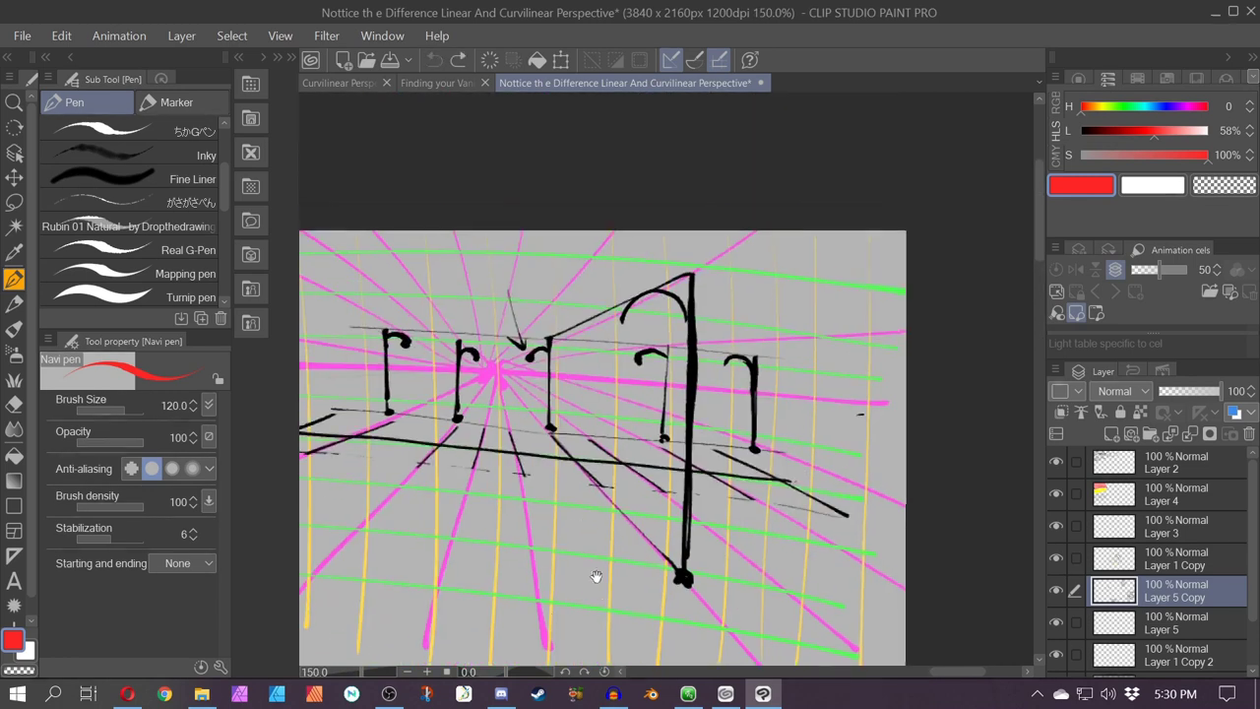
mouse_move(755, 451)
mouse_down()
mouse_move(525, 442)
mouse_move(369, 411)
mouse_move(786, 449)
mouse_move(355, 399)
mouse_up()
key(ctrl+z)
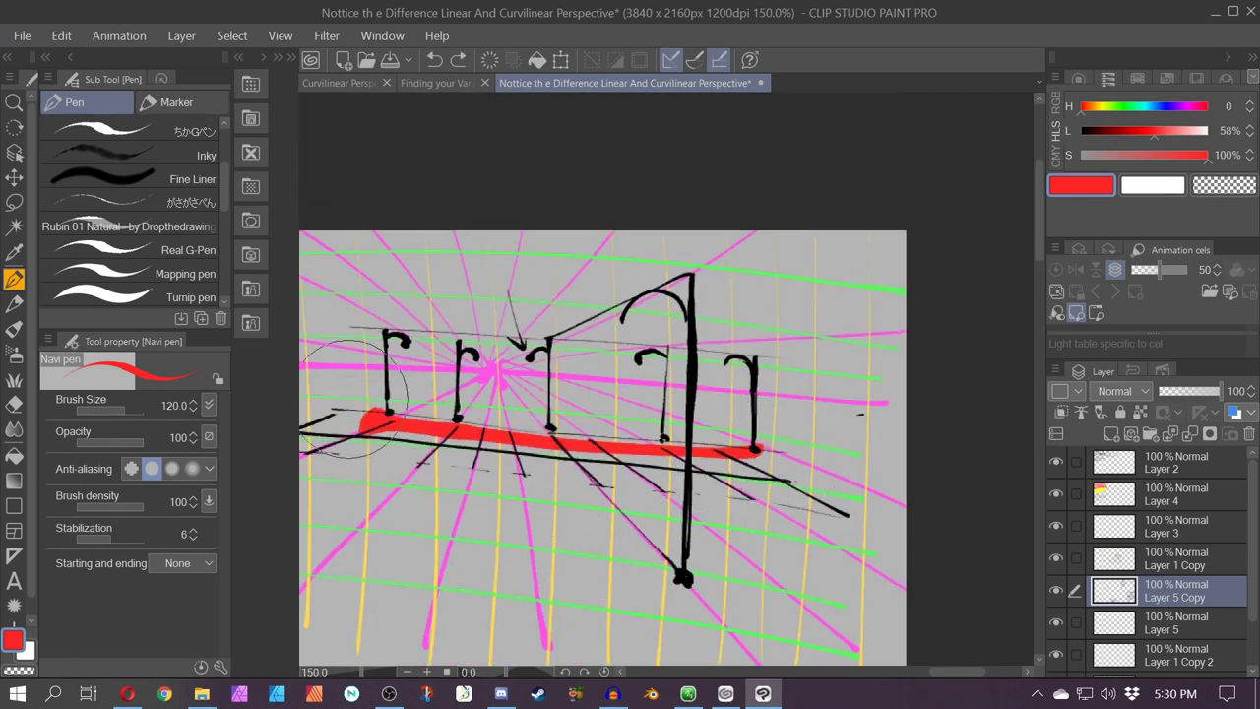
drag(430, 495, 506, 479)
key(ctrl+z)
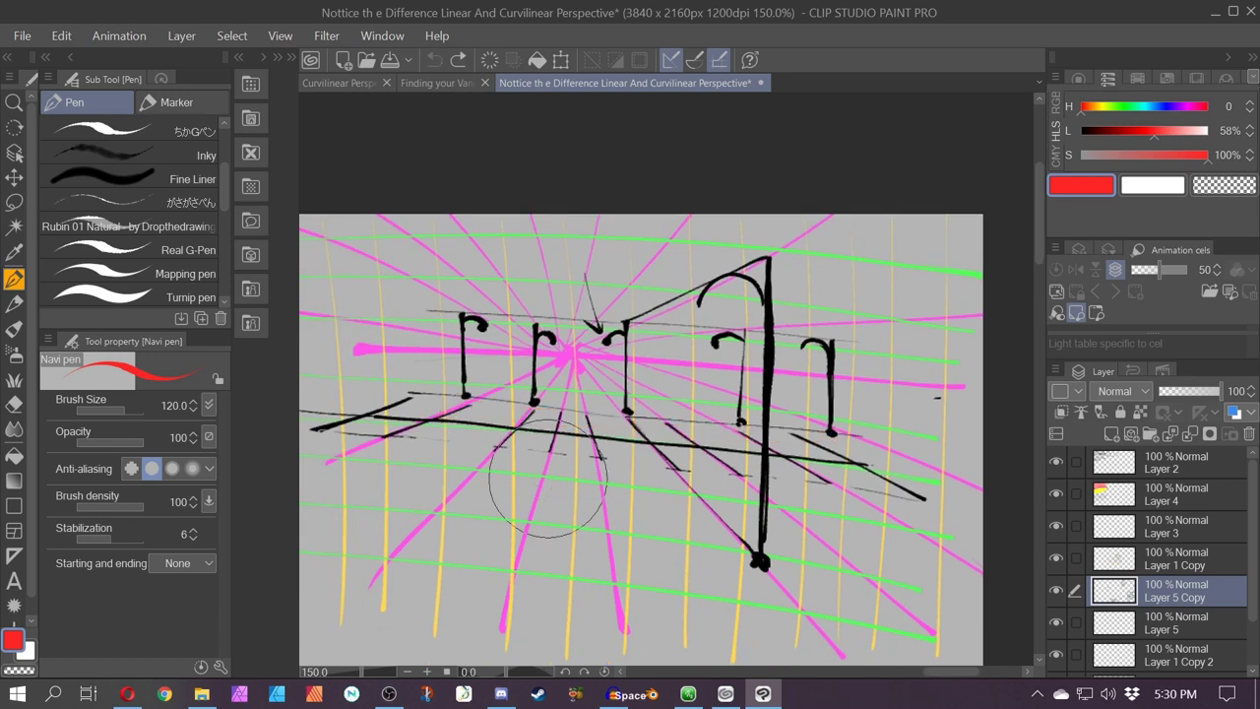
drag(842, 463, 344, 422)
key(ctrl+z)
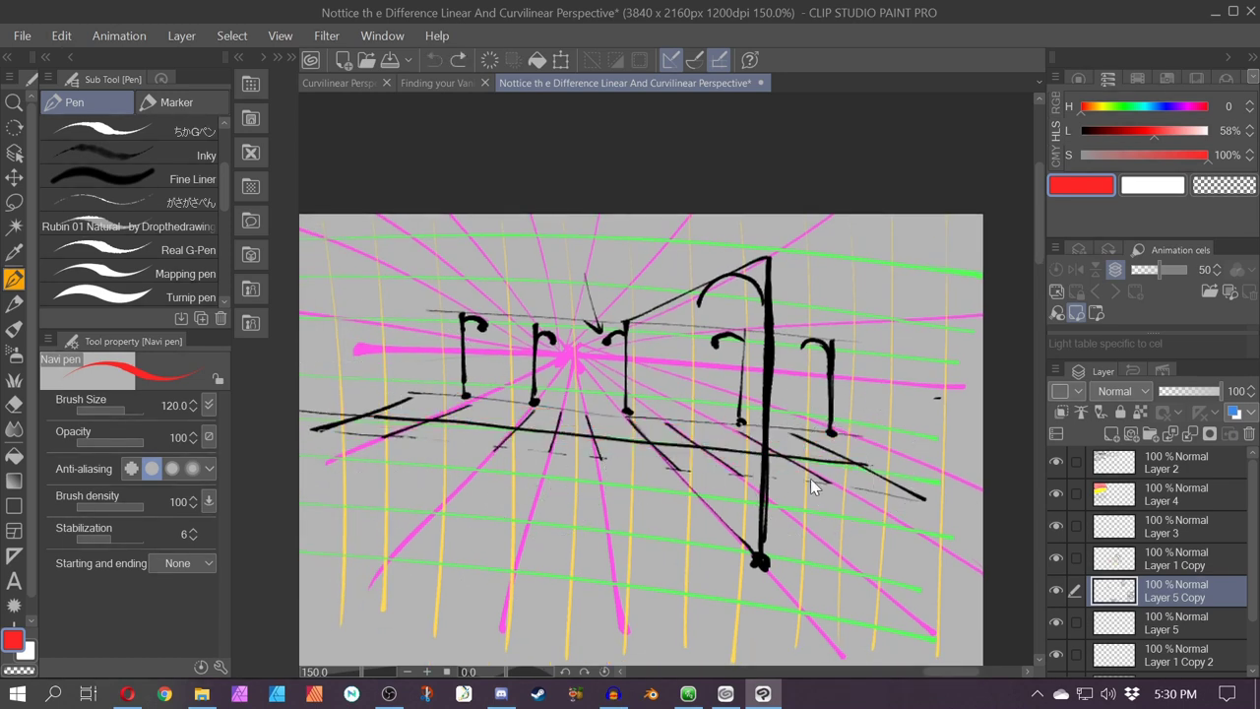
Return to the upper fisheye drawing, draw a short red stroke near its left vanishing point, and undo it
drag(811, 480, 878, 460)
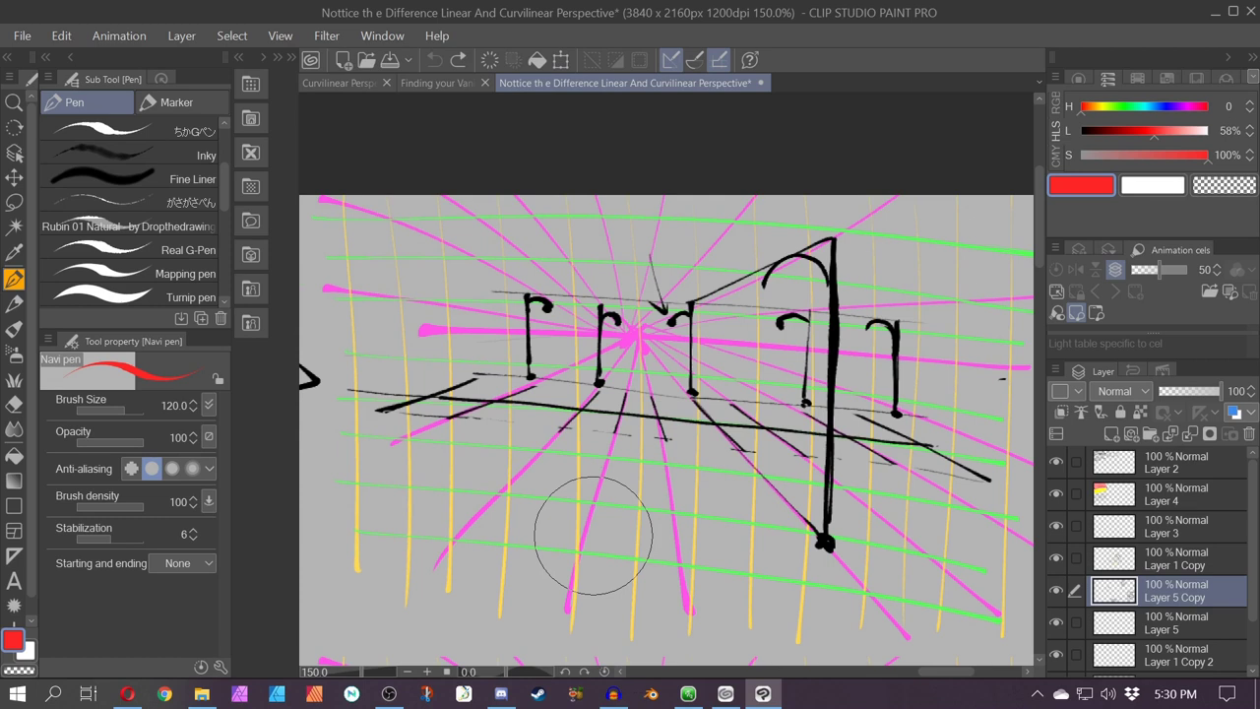
scroll(1011, 515, down, 7)
drag(788, 488, 563, 417)
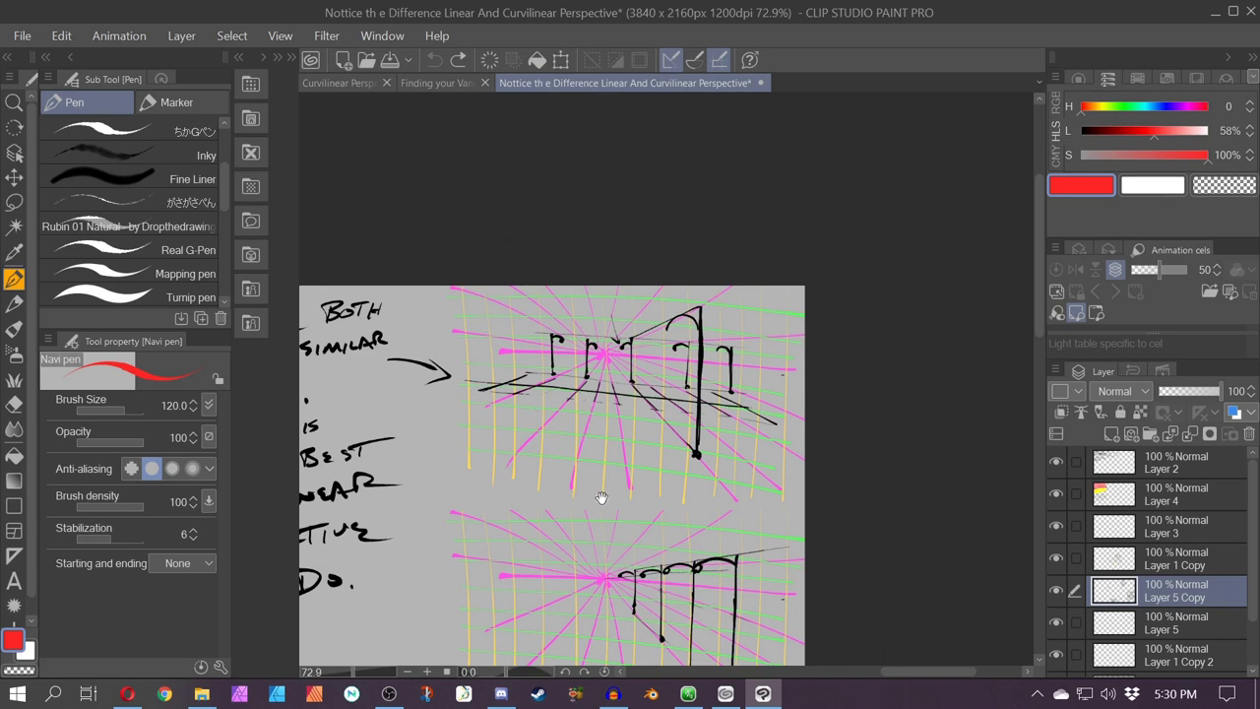
drag(602, 498, 863, 465)
drag(483, 445, 855, 437)
drag(519, 413, 782, 383)
scroll(706, 406, up, 3)
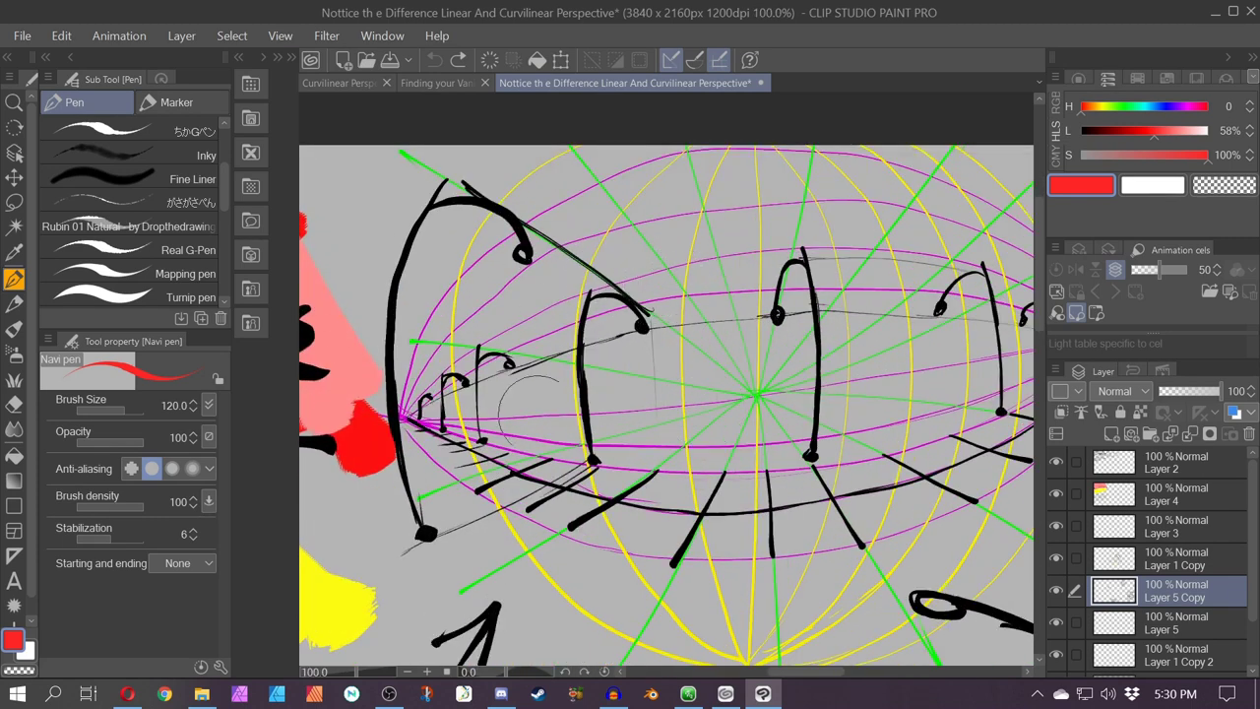
scroll(749, 517, down, 1)
scroll(689, 537, down, 1)
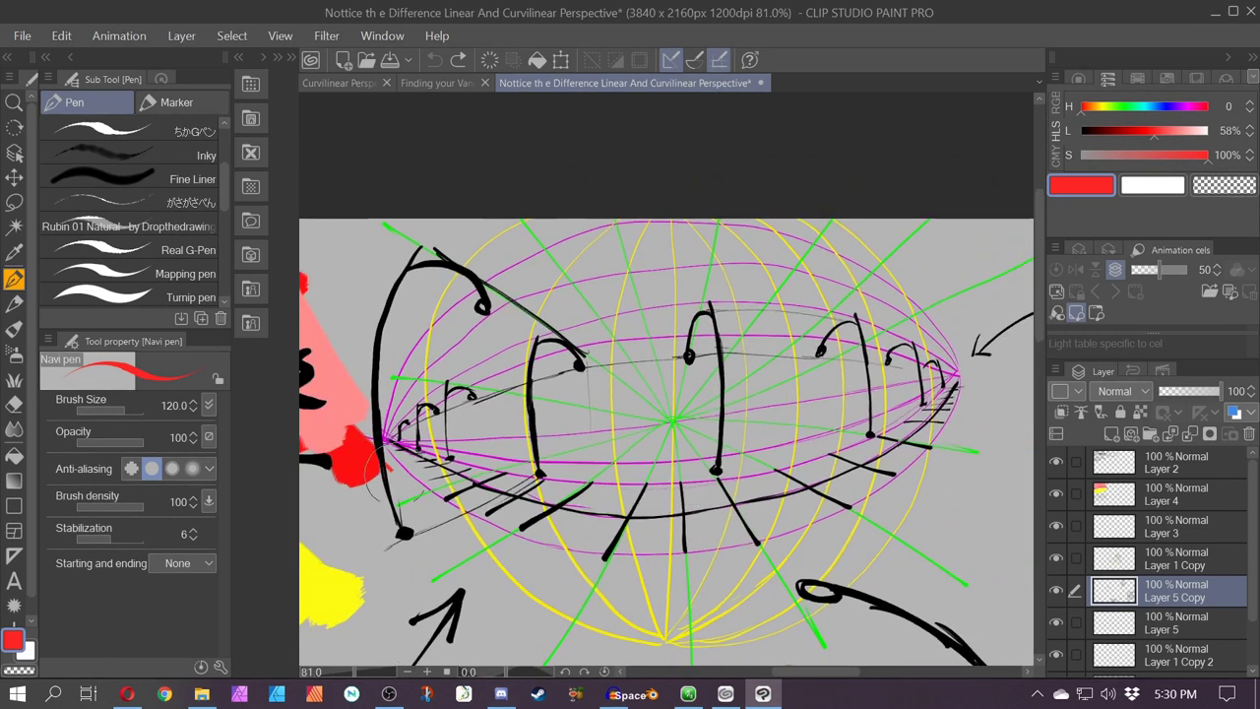
mouse_move(387, 463)
mouse_down()
mouse_move(960, 356)
mouse_move(497, 522)
mouse_up()
key(ctrl+z)
Frame the small lamp posts near the fisheye's left vanishing point in red and draw a red line from inside the frame past the middle post
scroll(531, 522, up, 2)
scroll(549, 512, down, 1)
scroll(549, 512, up, 2)
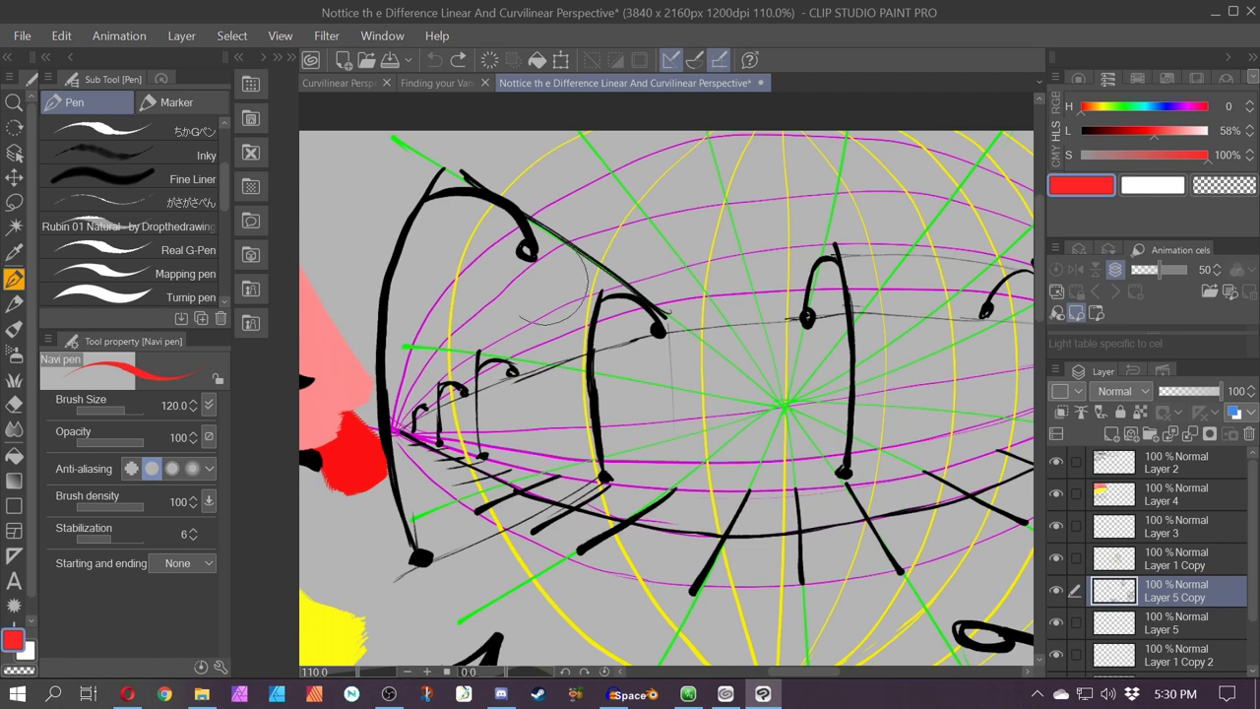
mouse_move(630, 263)
mouse_down()
mouse_move(343, 260)
mouse_move(372, 444)
mouse_move(371, 431)
mouse_move(648, 461)
mouse_move(640, 303)
mouse_move(674, 482)
mouse_up()
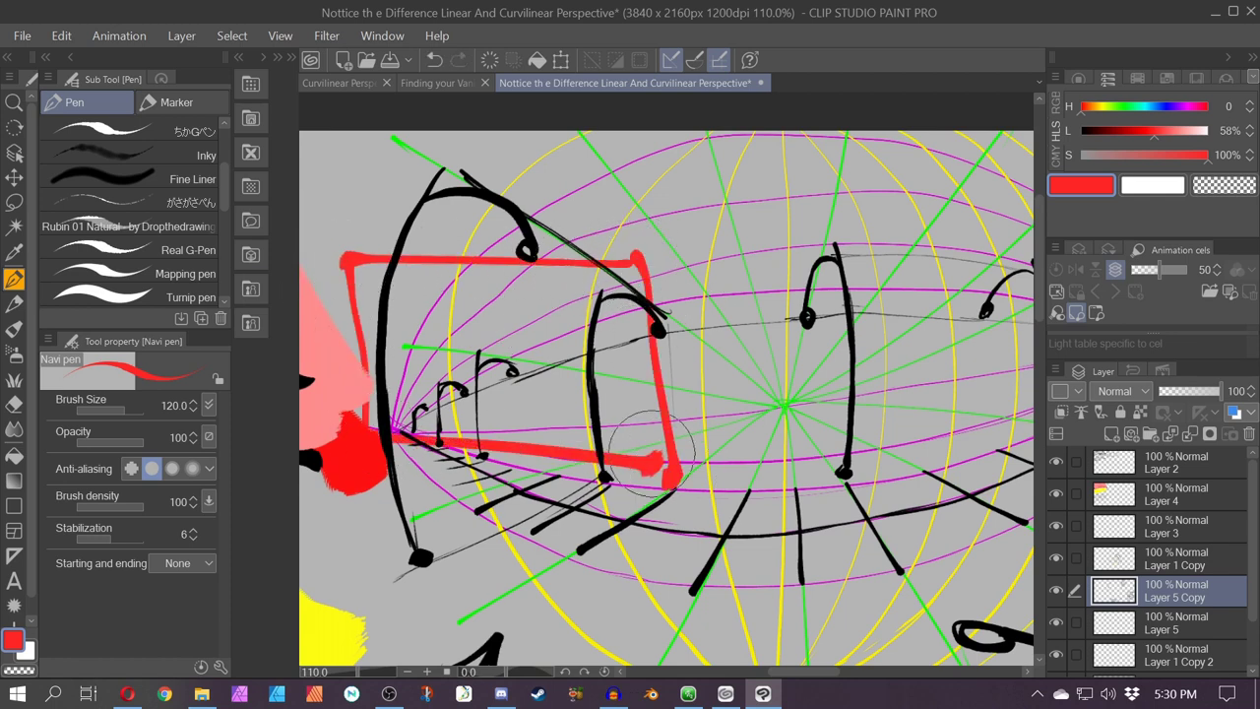
drag(564, 366, 975, 392)
key(space)
drag(877, 489, 622, 480)
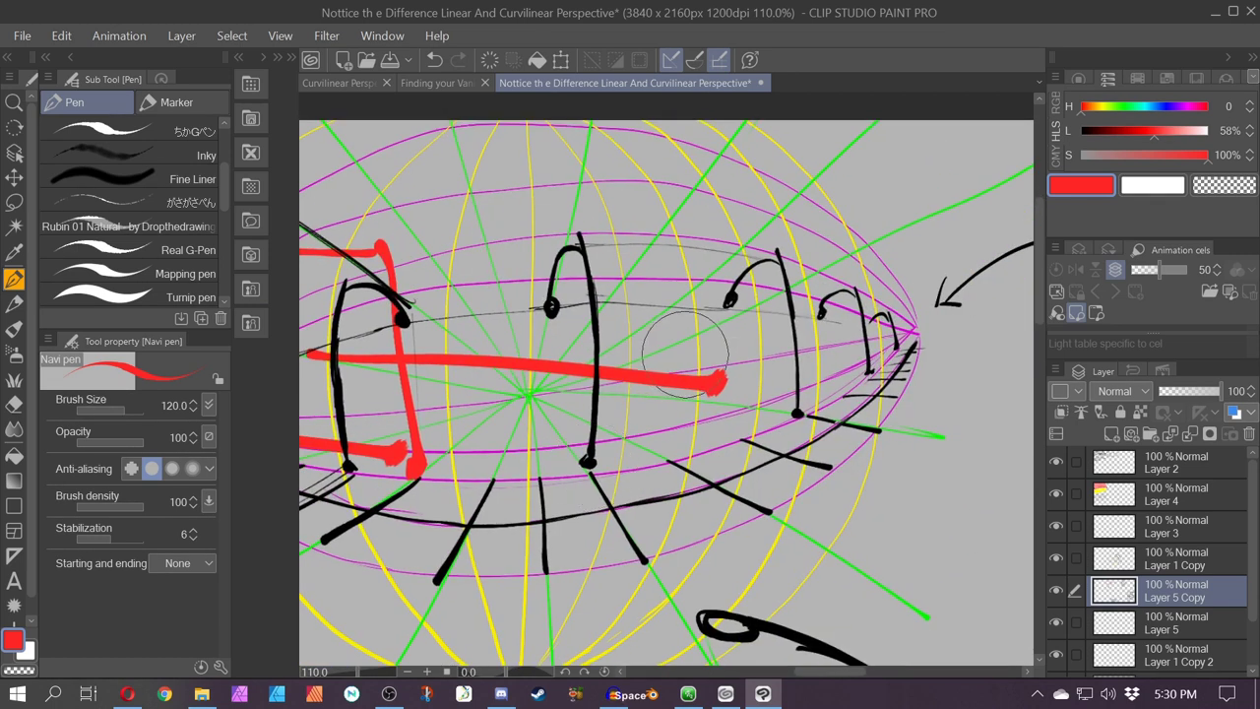
Finish the red arrowhead and frame the small lamp posts near the upper fisheye's right vanishing point in red
drag(688, 358, 665, 402)
drag(660, 243, 666, 483)
drag(669, 450, 943, 453)
drag(669, 244, 951, 249)
drag(951, 249, 946, 422)
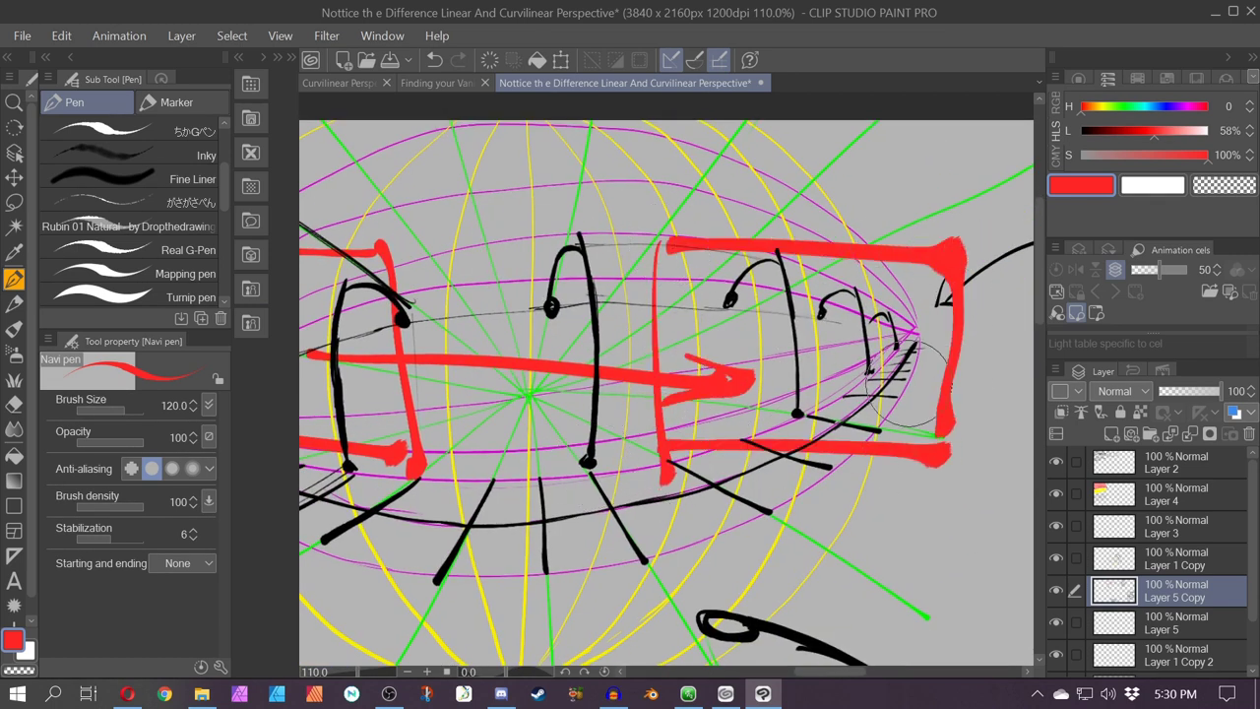
Undo the red arrow and both red frames on the upper fisheye drawing
key(ctrl+minus)
drag(607, 470, 838, 483)
scroll(837, 490, down, 2)
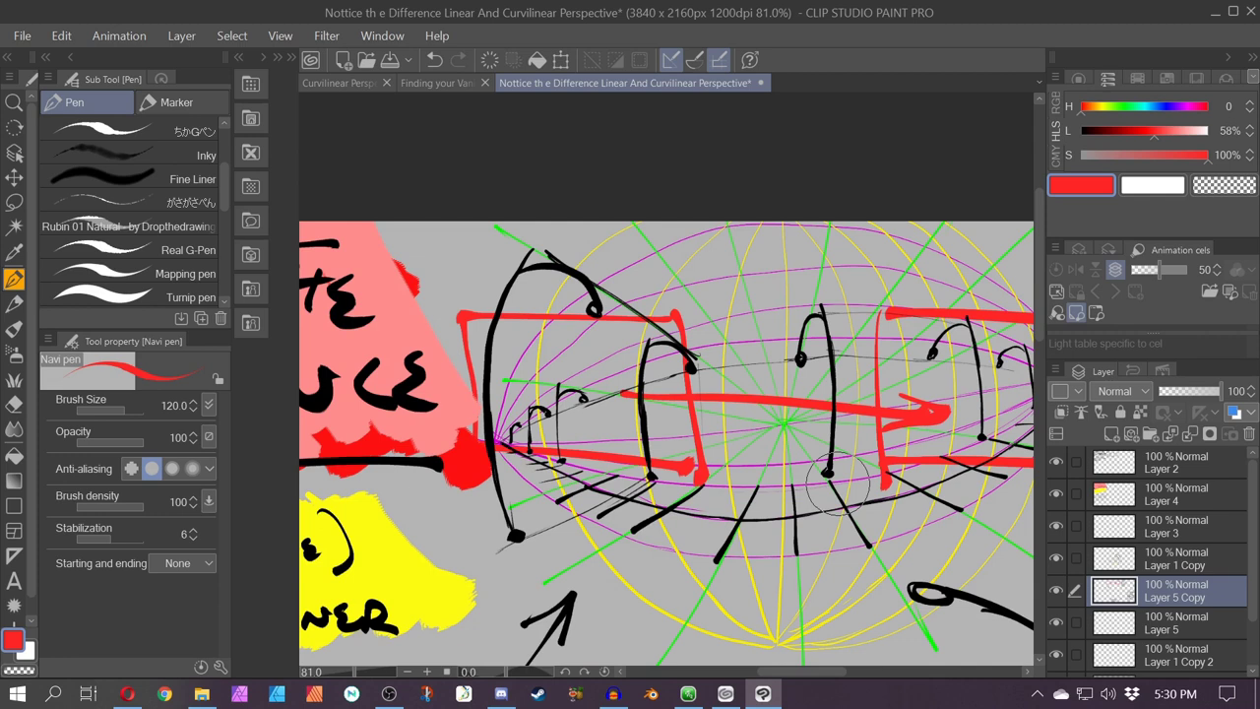
scroll(838, 484, down, 2)
scroll(838, 483, up, 2)
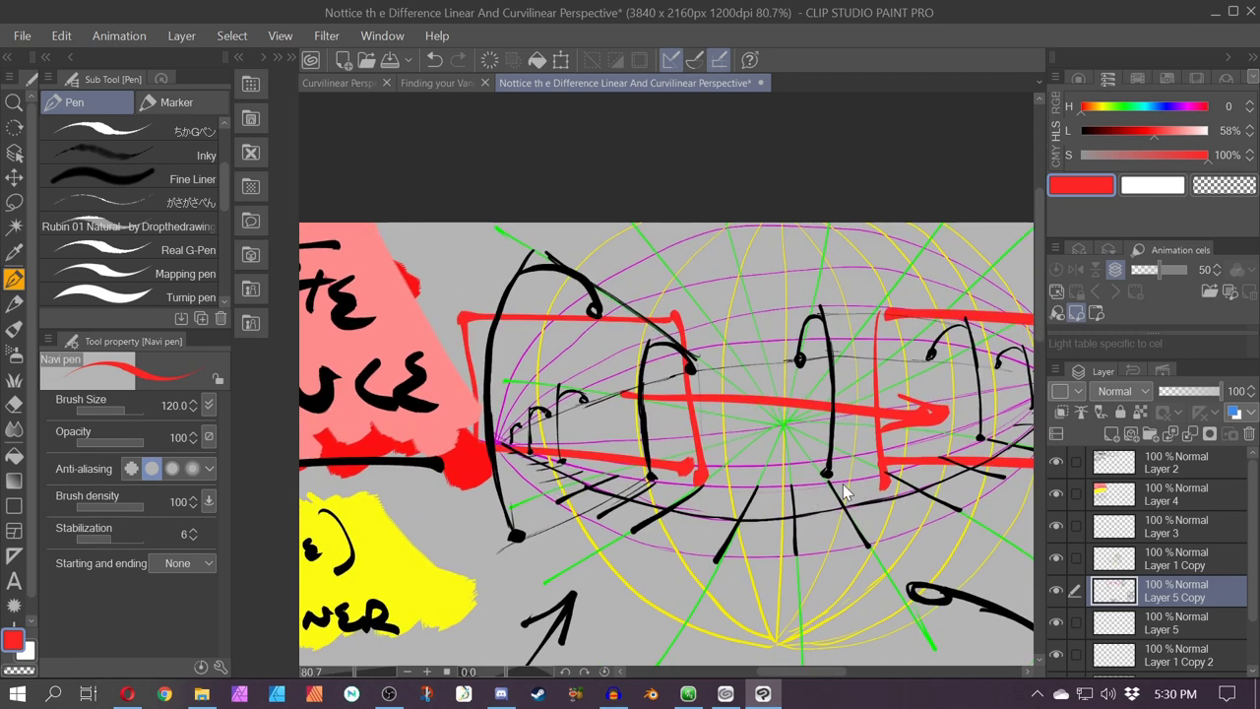
key(ctrl+z)
key(ctrl+z)
key(ctrl+z)
key(ctrl+z)
key(ctrl+z)
key(ctrl+z)
key(ctrl+z)
key(ctrl+z)
key(ctrl+z)
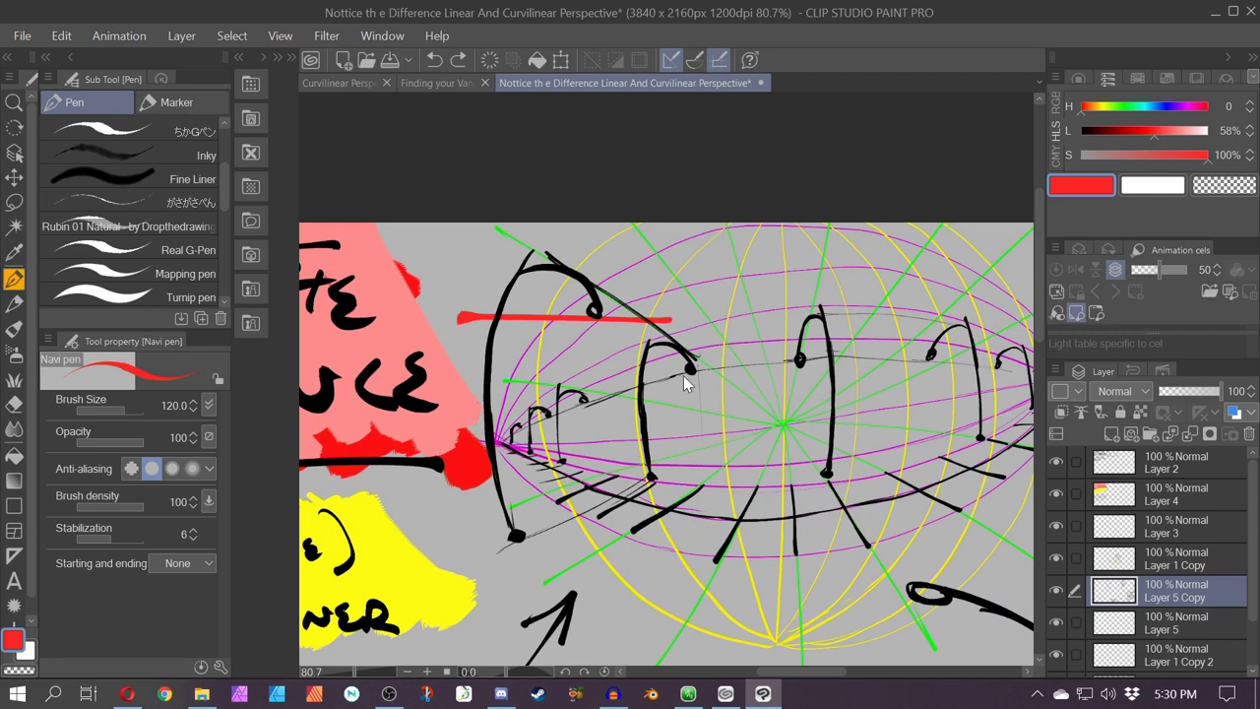
Mark the upper linear perspective drawing with red strokes from its upper-left corner and undo them
drag(885, 430, 799, 461)
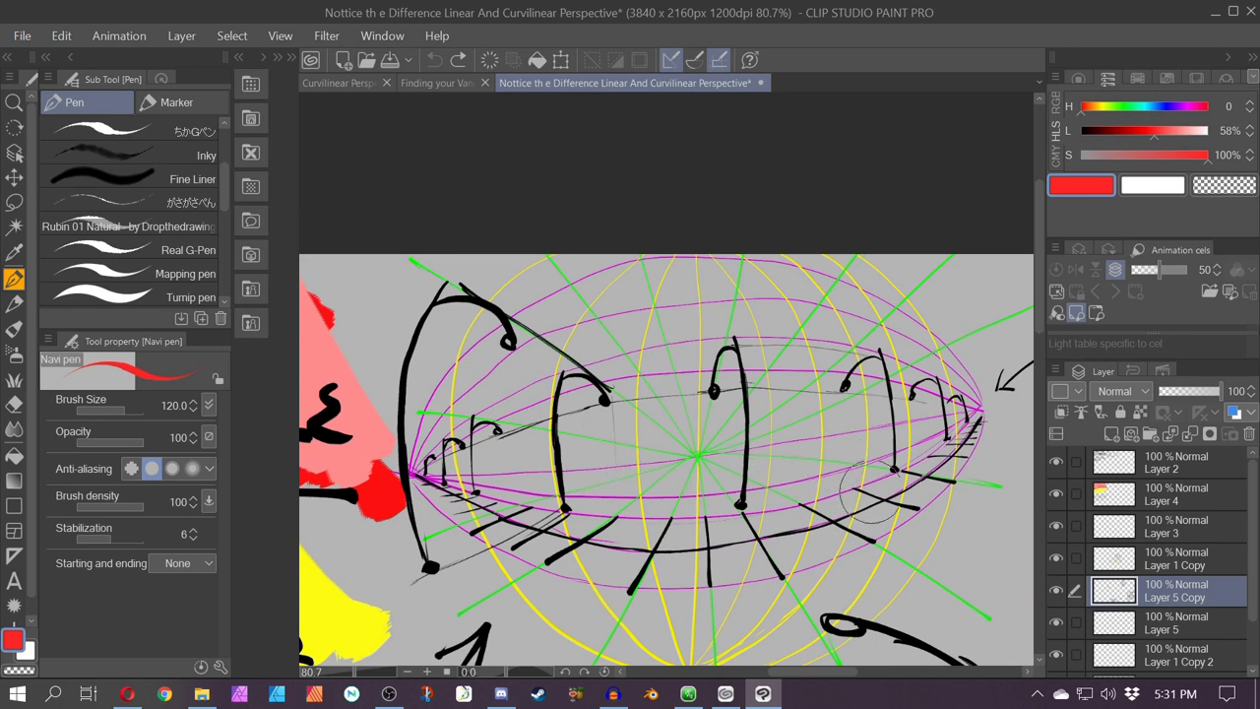
scroll(601, 470, down, 1)
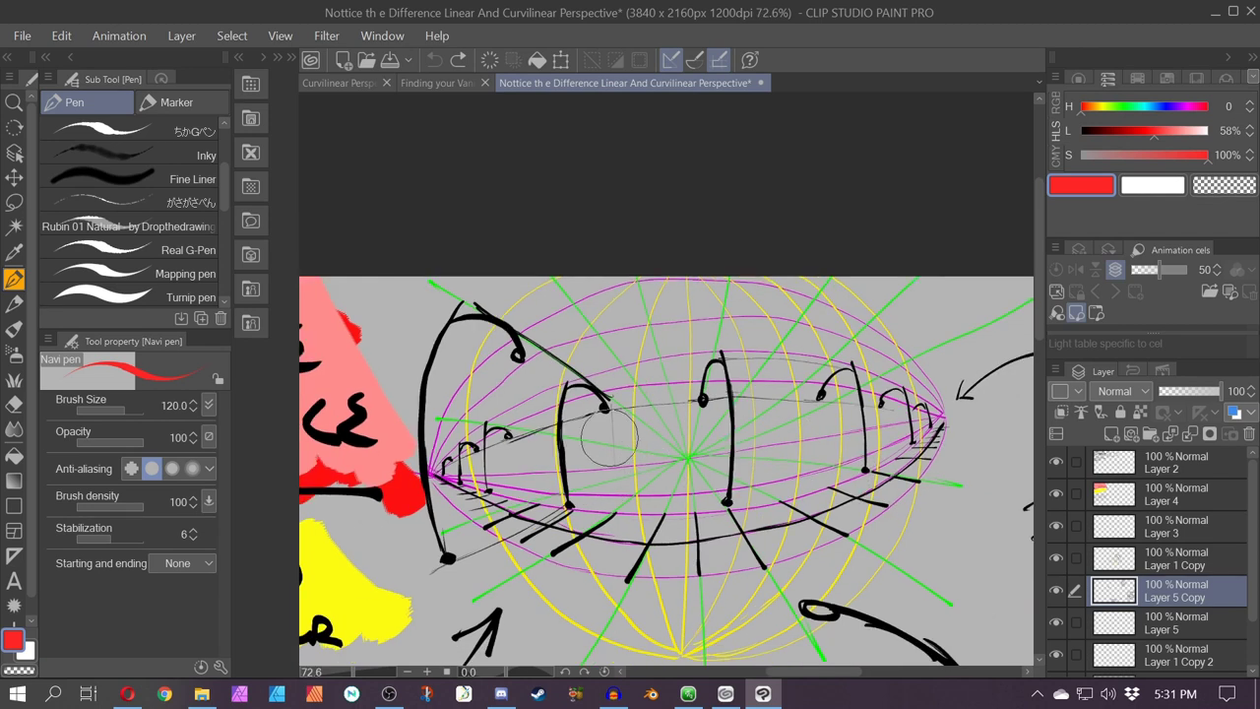
drag(821, 534, 411, 521)
mouse_move(904, 416)
mouse_down()
mouse_move(707, 378)
mouse_move(620, 405)
mouse_up()
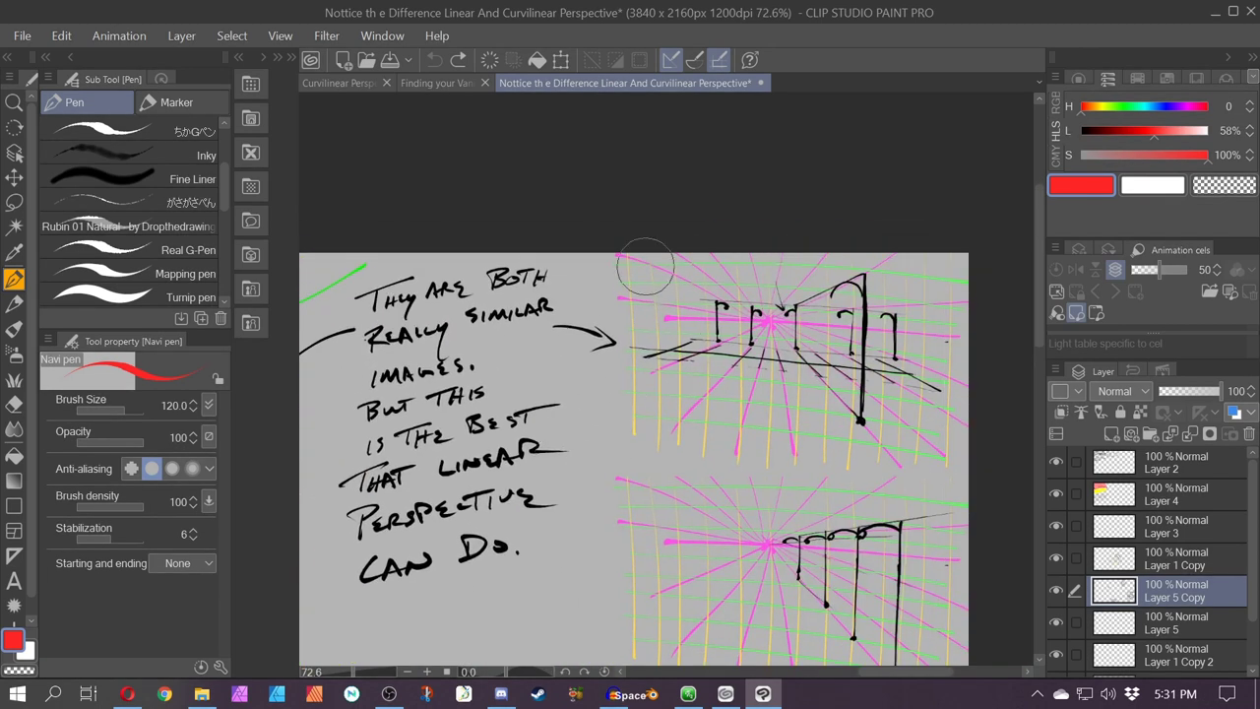
mouse_move(645, 266)
mouse_down()
mouse_move(635, 483)
mouse_move(960, 261)
mouse_move(945, 472)
mouse_move(679, 471)
mouse_move(717, 496)
mouse_up()
key(ctrl+z)
key(ctrl+z)
key(ctrl+z)
key(ctrl+z)
key(ctrl+z)
Trace the lower fisheye's lamp-post bases and tops with red lines meeting at the central vanishing point, and undo them
mouse_move(598, 484)
mouse_down()
mouse_move(1171, 427)
mouse_move(1237, 435)
mouse_up()
scroll(686, 383, up, 1)
drag(648, 383, 691, 456)
scroll(667, 462, down, 6)
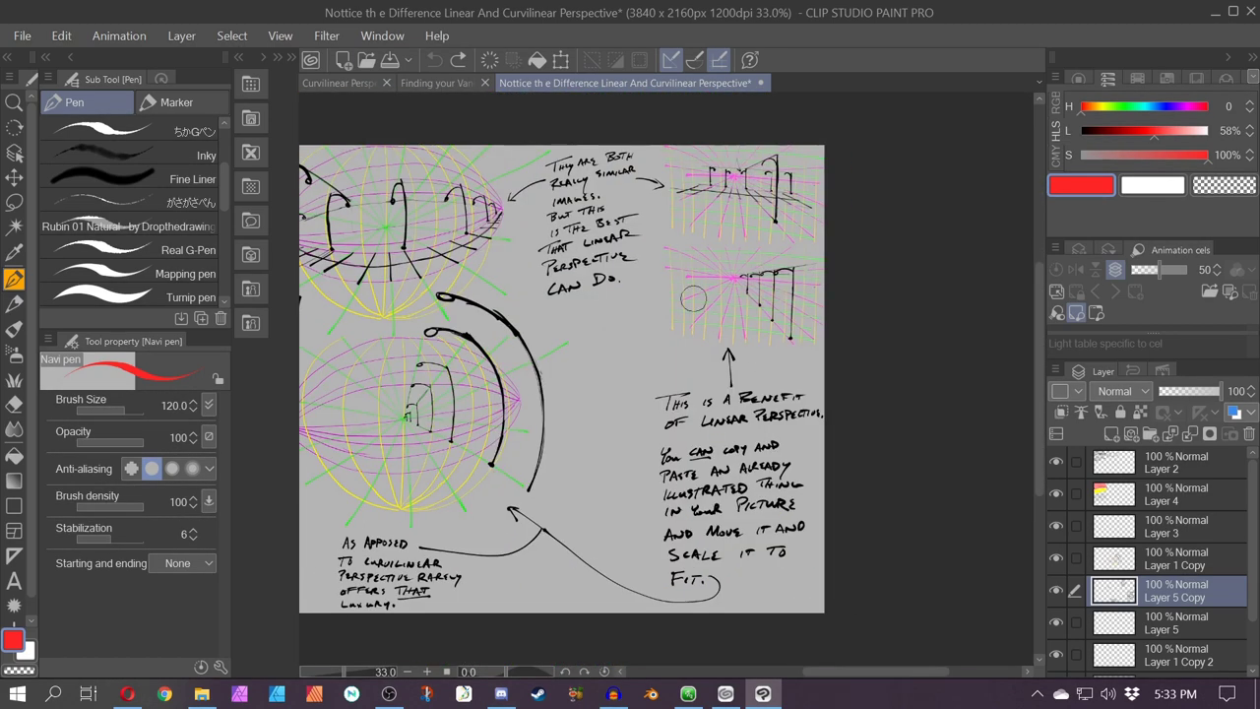
scroll(701, 283, up, 3)
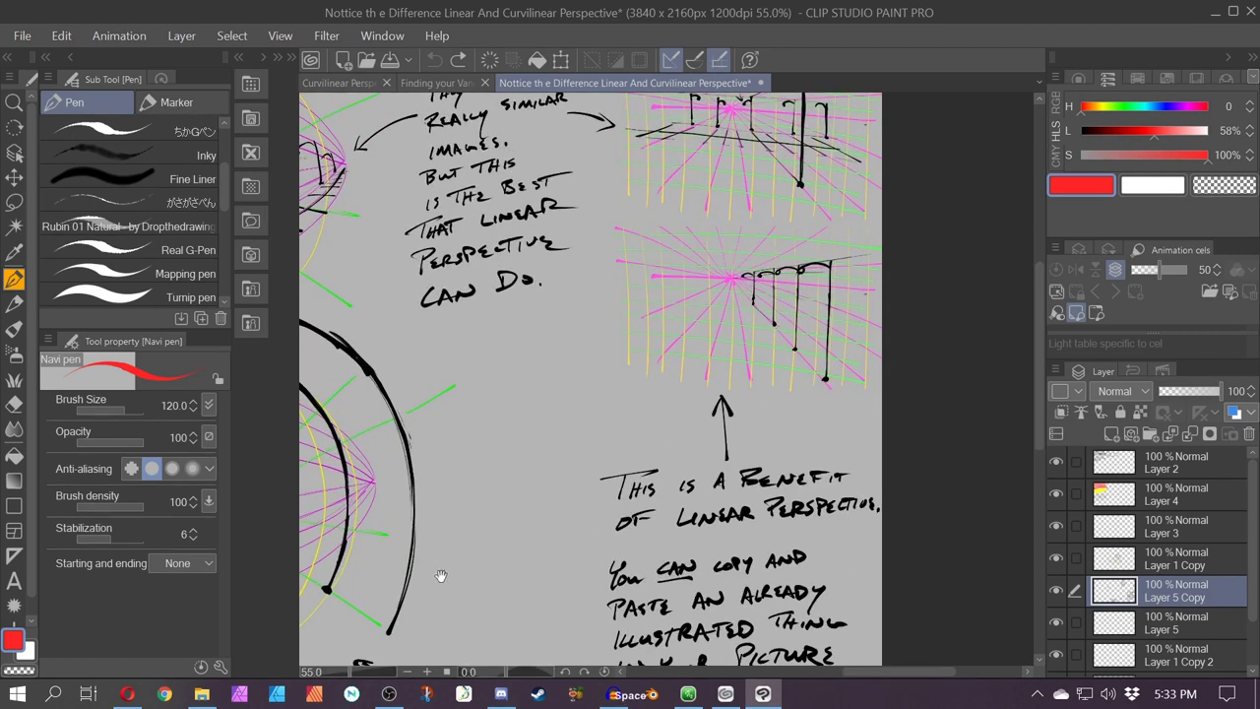
drag(443, 575, 837, 447)
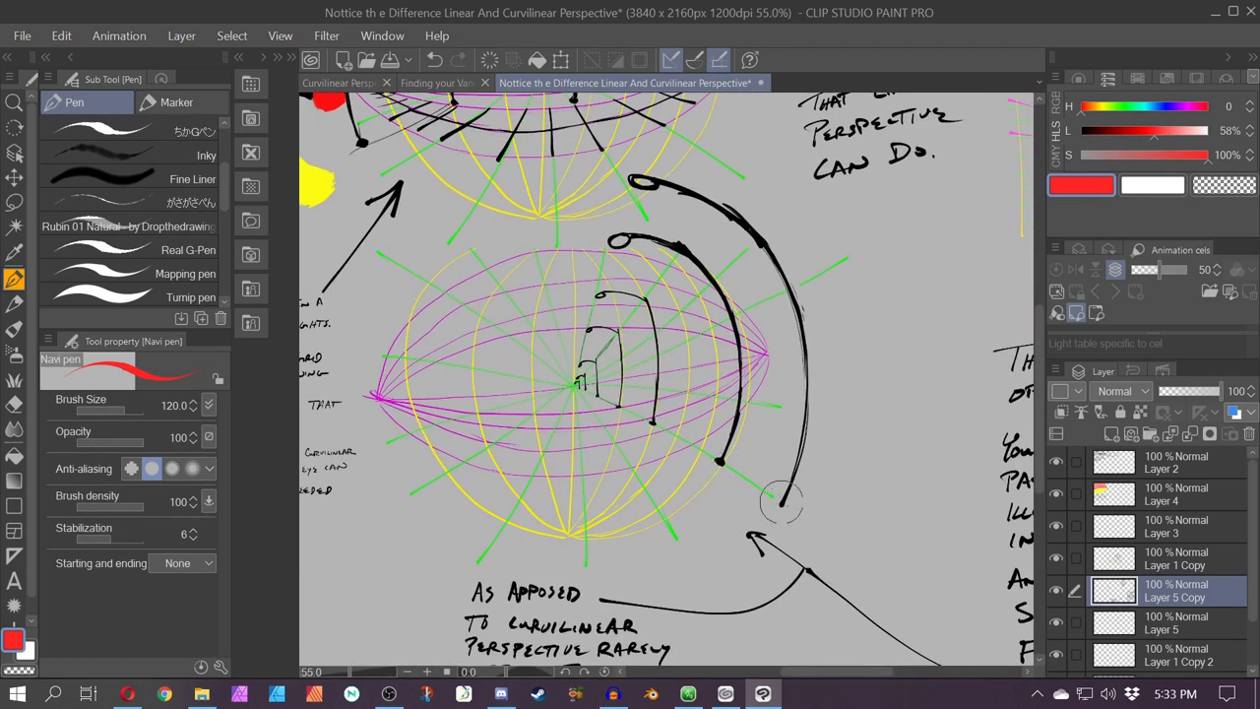
mouse_move(786, 504)
mouse_down()
mouse_move(563, 384)
mouse_move(689, 253)
mouse_move(729, 182)
mouse_up()
key(ctrl+z)
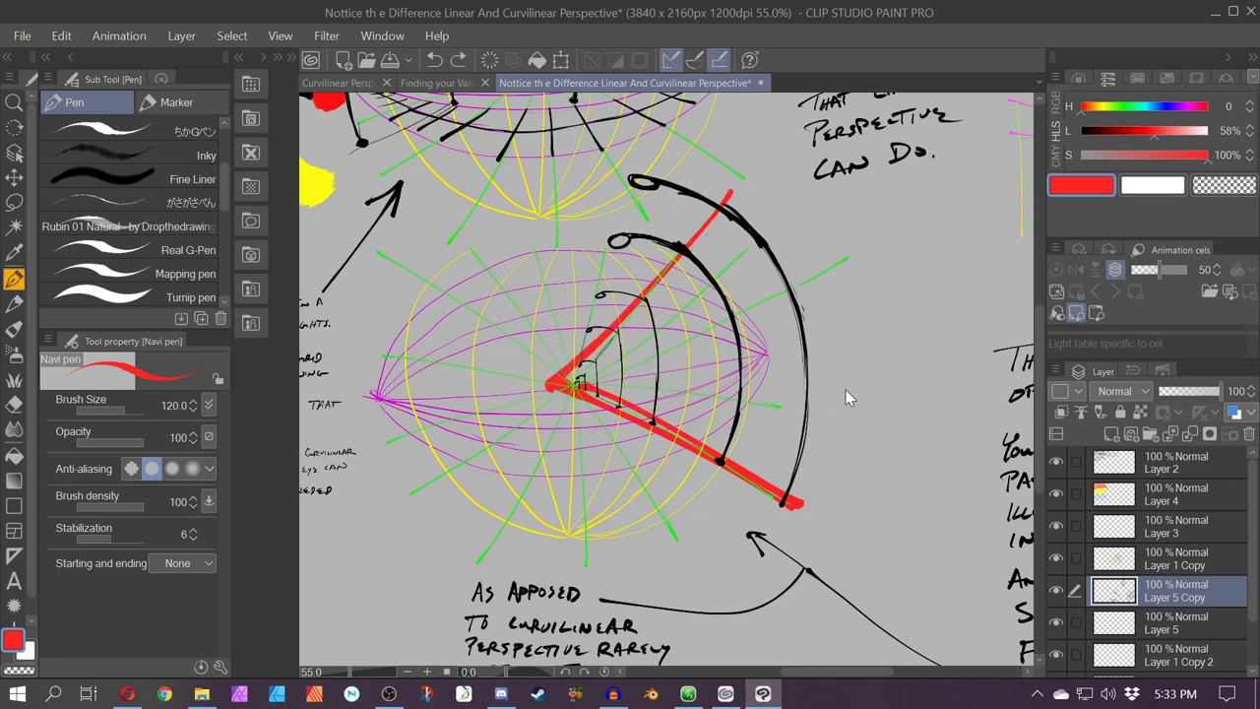
key(ctrl+z)
key(ctrl+z)
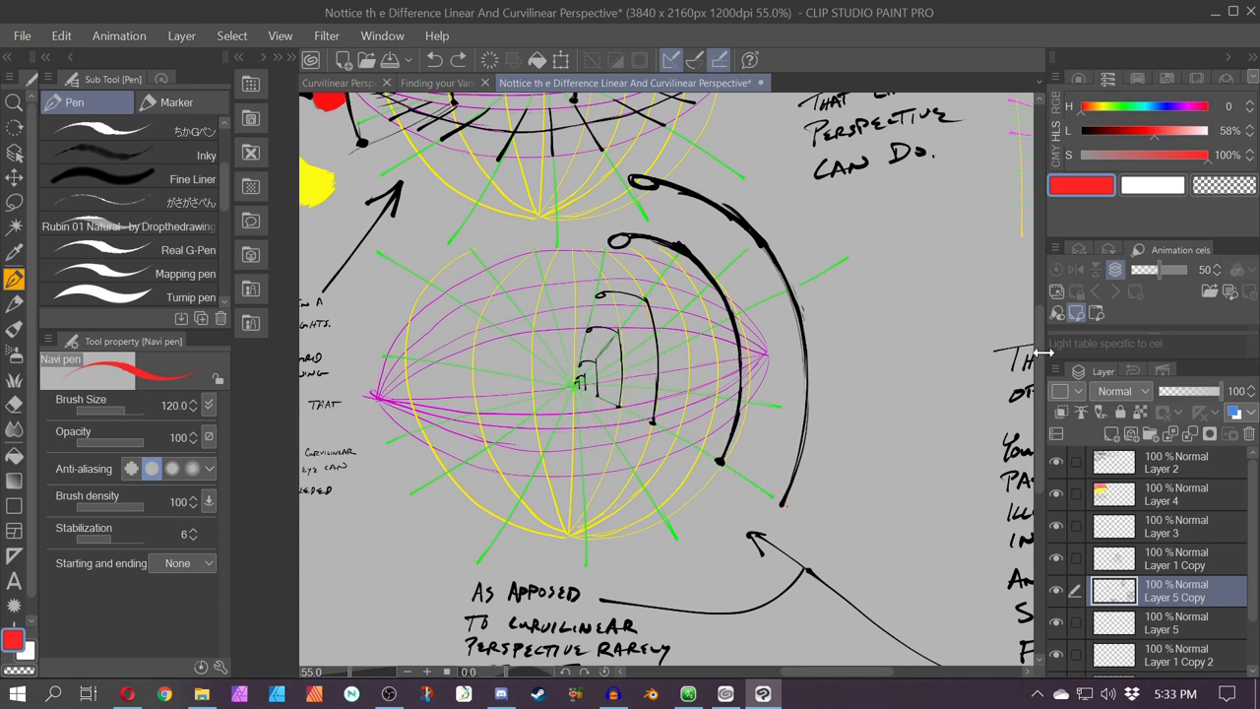
Trace red lines along the lamp-post bases and tops of the lower linear drawing and undo them
mouse_move(950, 332)
mouse_down()
mouse_move(565, 385)
mouse_move(522, 469)
mouse_up()
scroll(619, 421, up, 6)
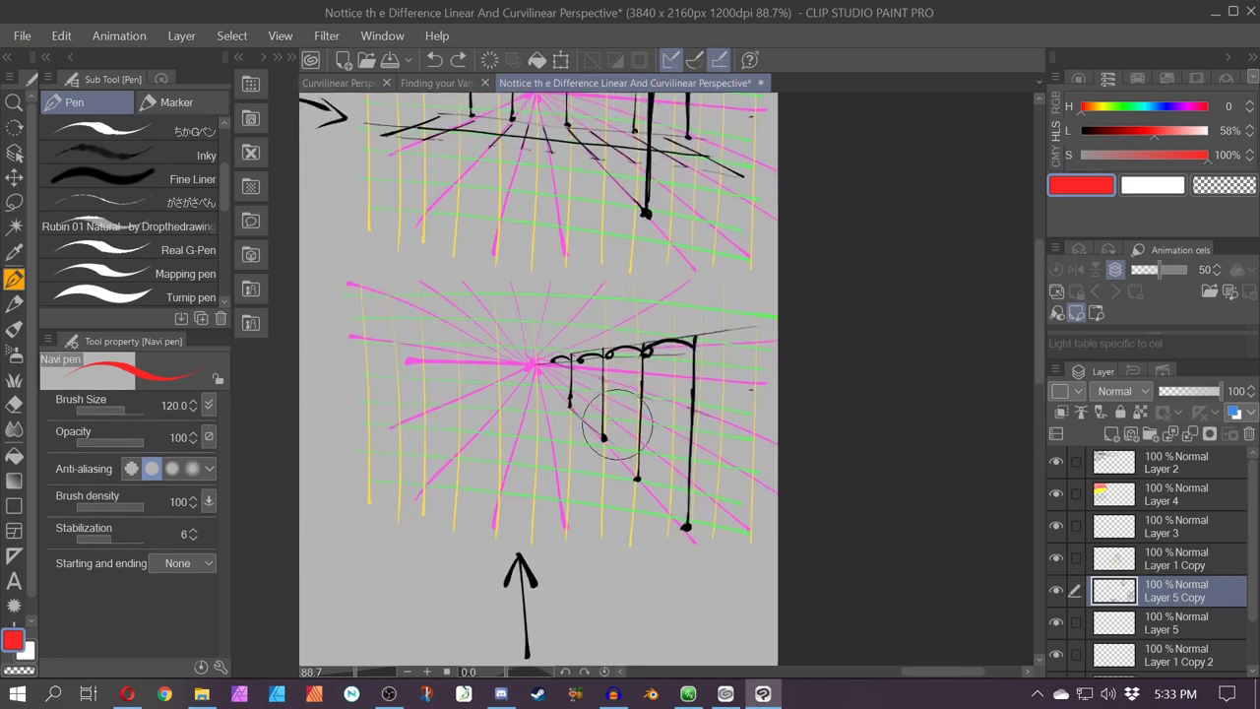
drag(529, 358, 546, 384)
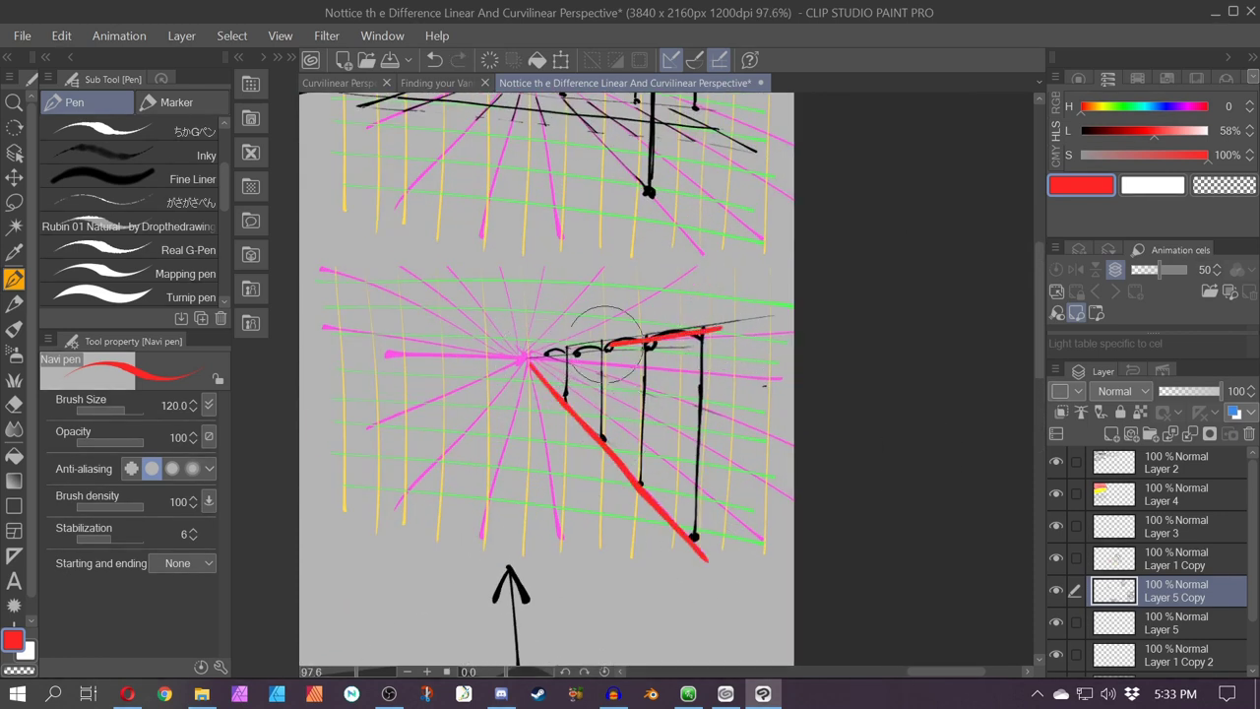
key(ctrl+z)
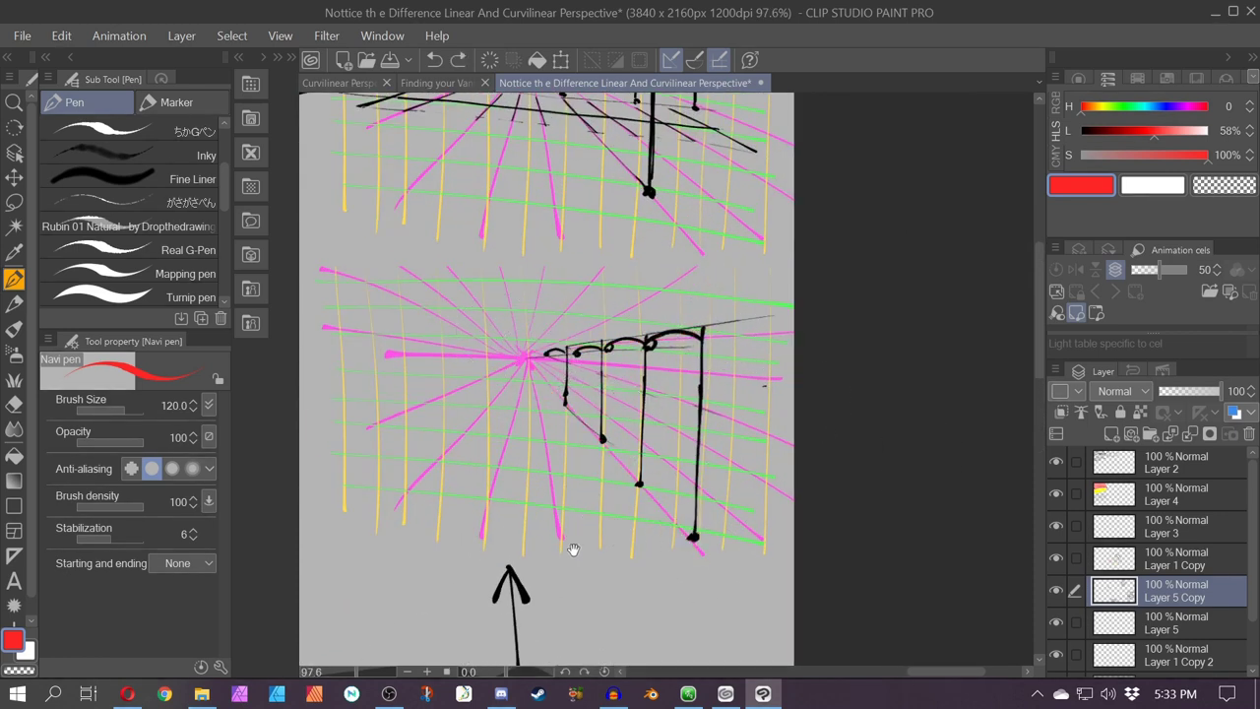
Go back to the lower fisheye, retrace its lamp-post bases and tops in red from the central vanishing point, and undo the strokes
drag(574, 548, 1243, 396)
drag(647, 570, 1031, 354)
scroll(776, 367, down, 2)
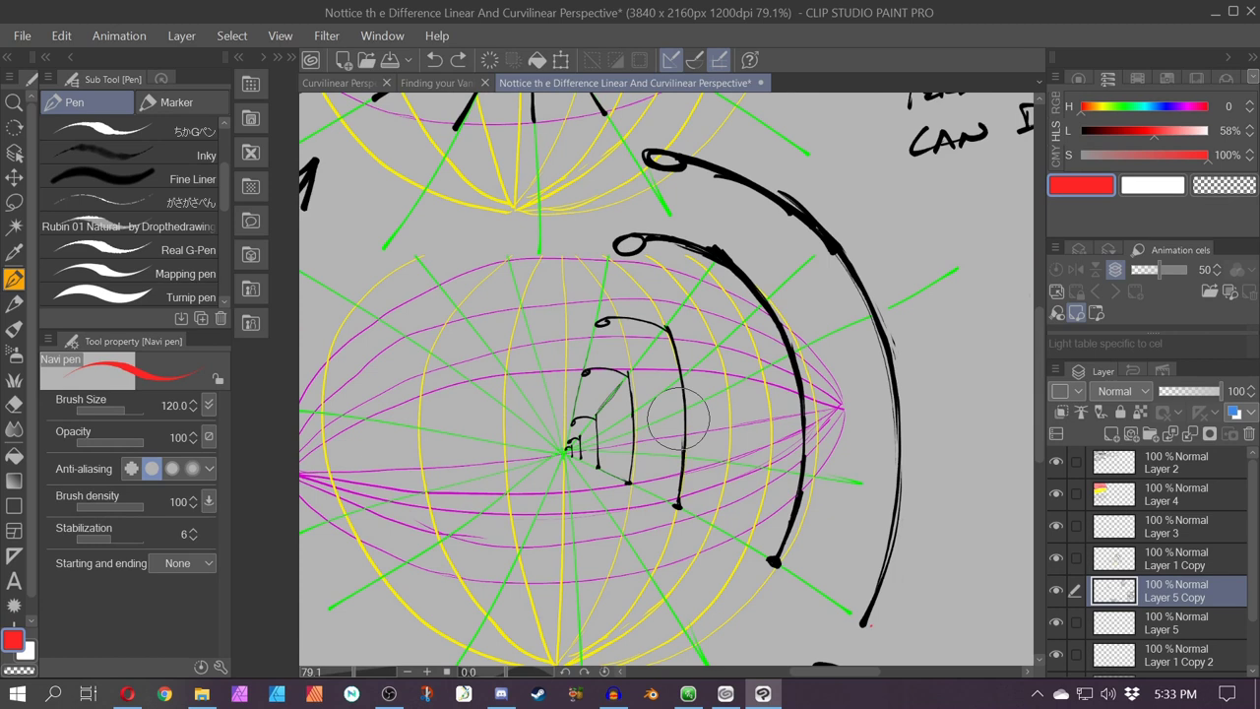
drag(570, 450, 748, 204)
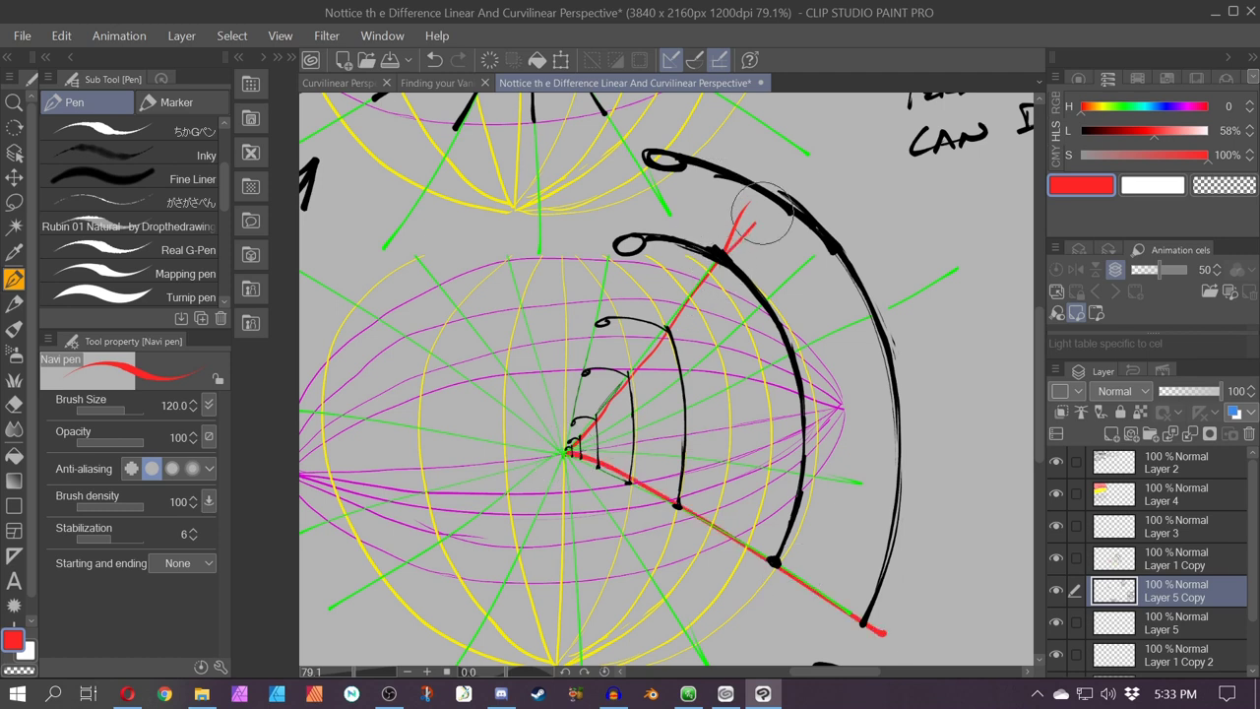
key(ctrl+z)
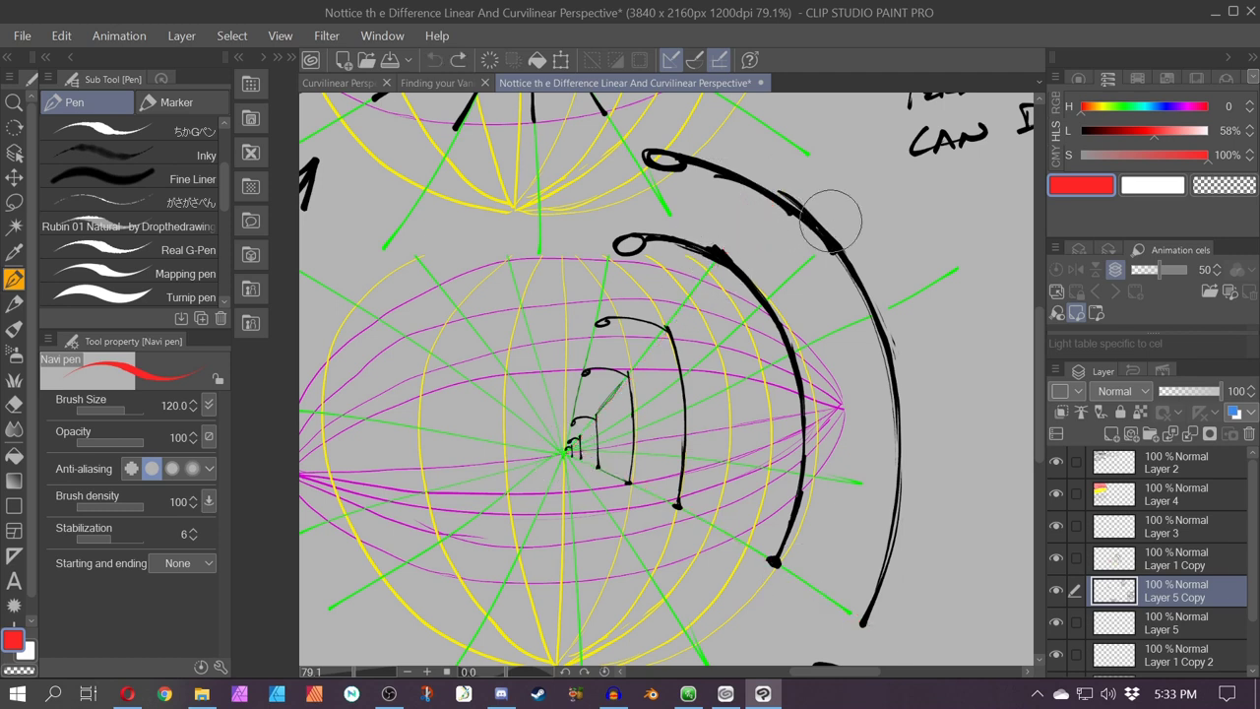
Look over the whole comparison sheet and close it without saving the changes
scroll(845, 211, down, 3)
drag(861, 246, 647, 387)
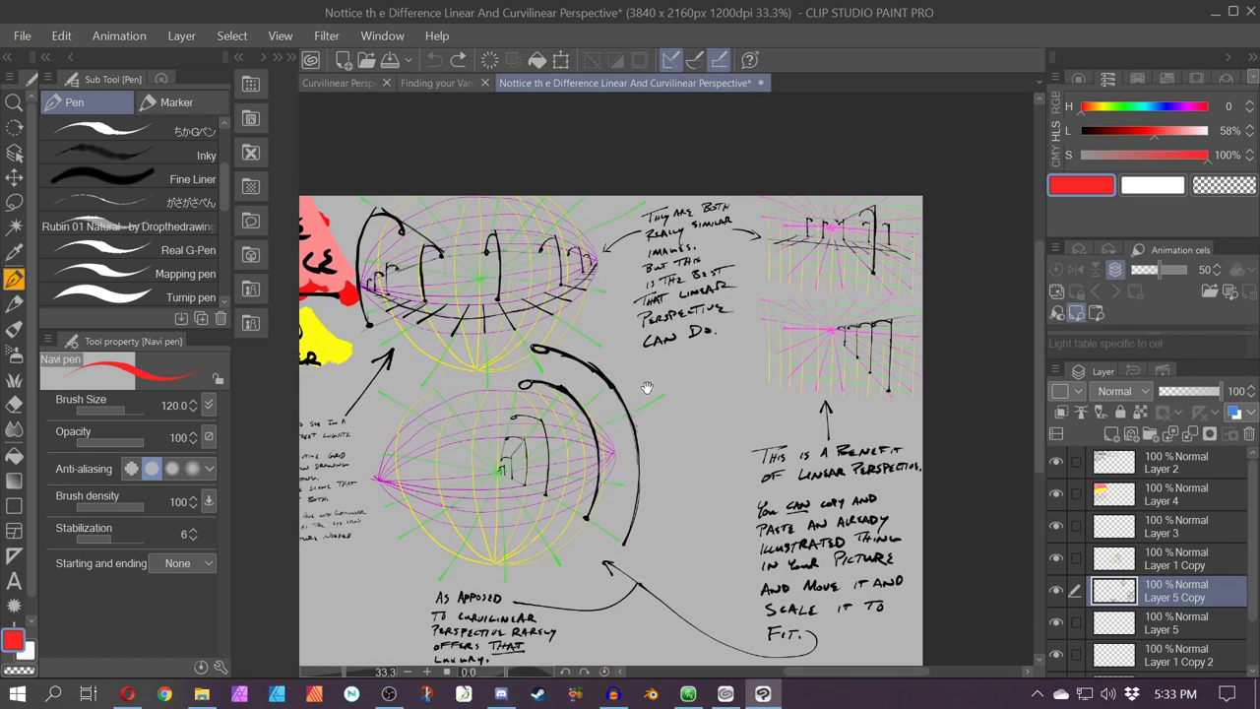
drag(547, 434, 674, 384)
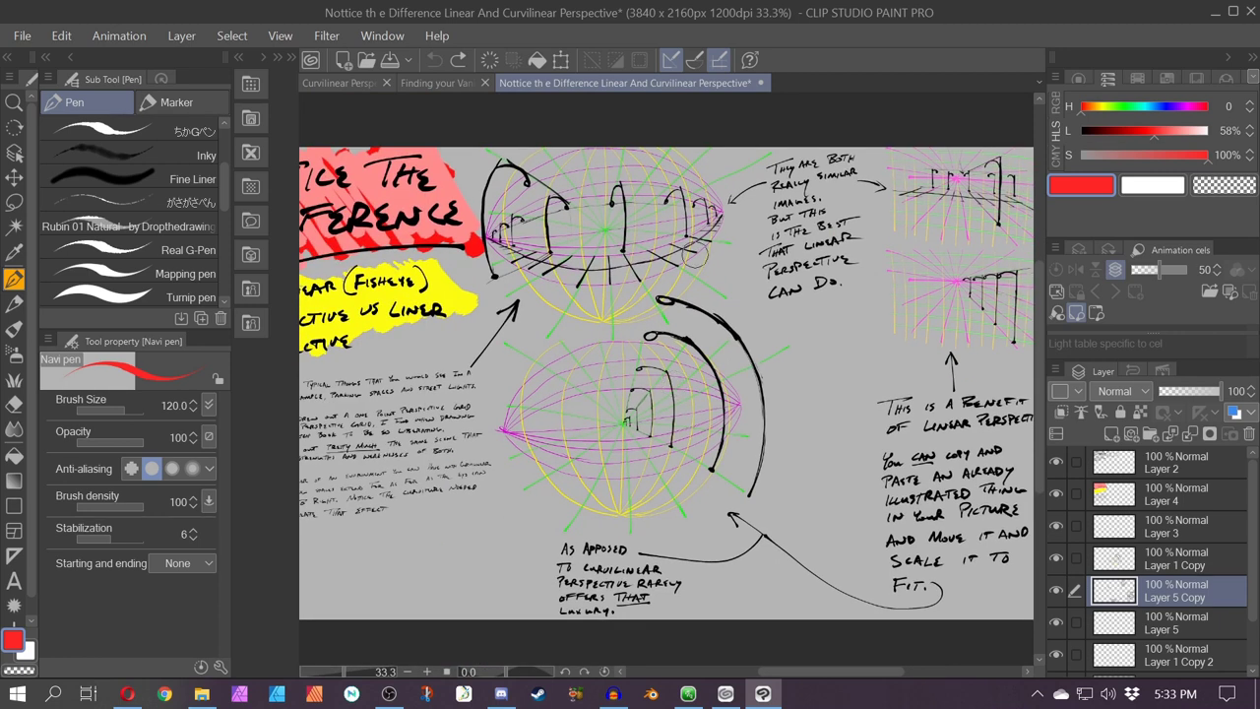
click(761, 86)
click(738, 276)
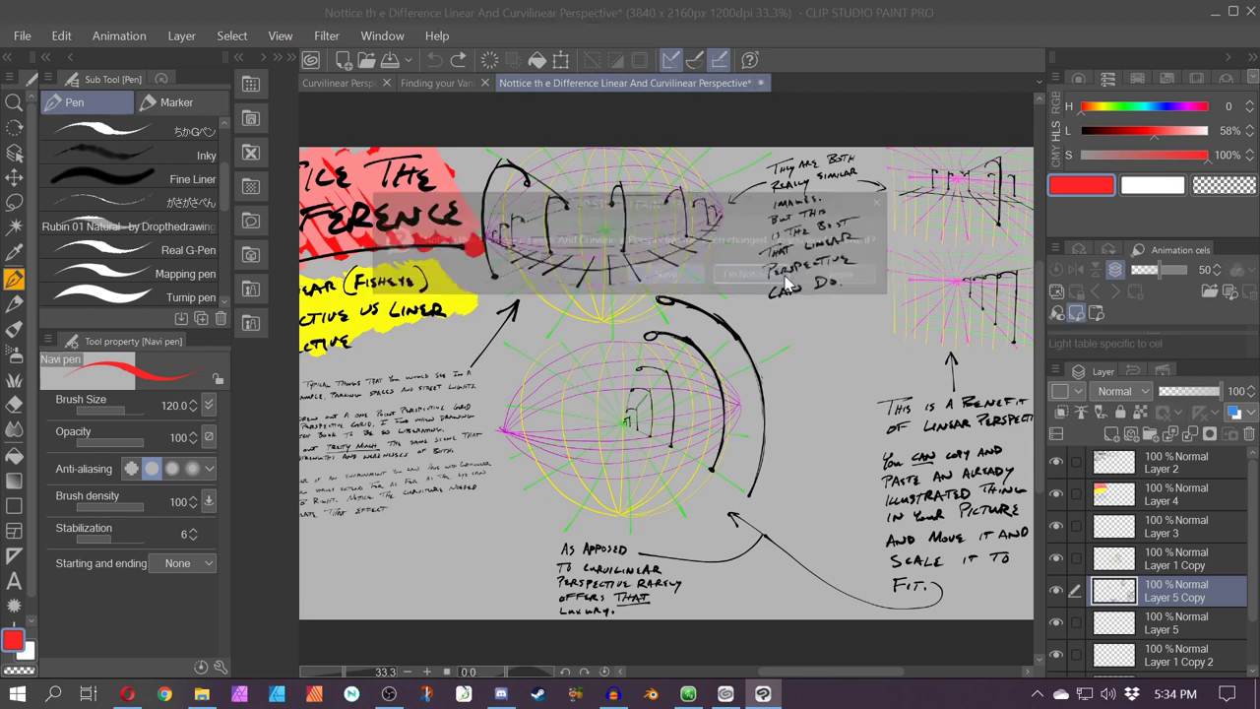
Circle the "Find Your Vanishing Points" heading in red on the vanishing points sheet and undo the circle
scroll(499, 307, up, 2)
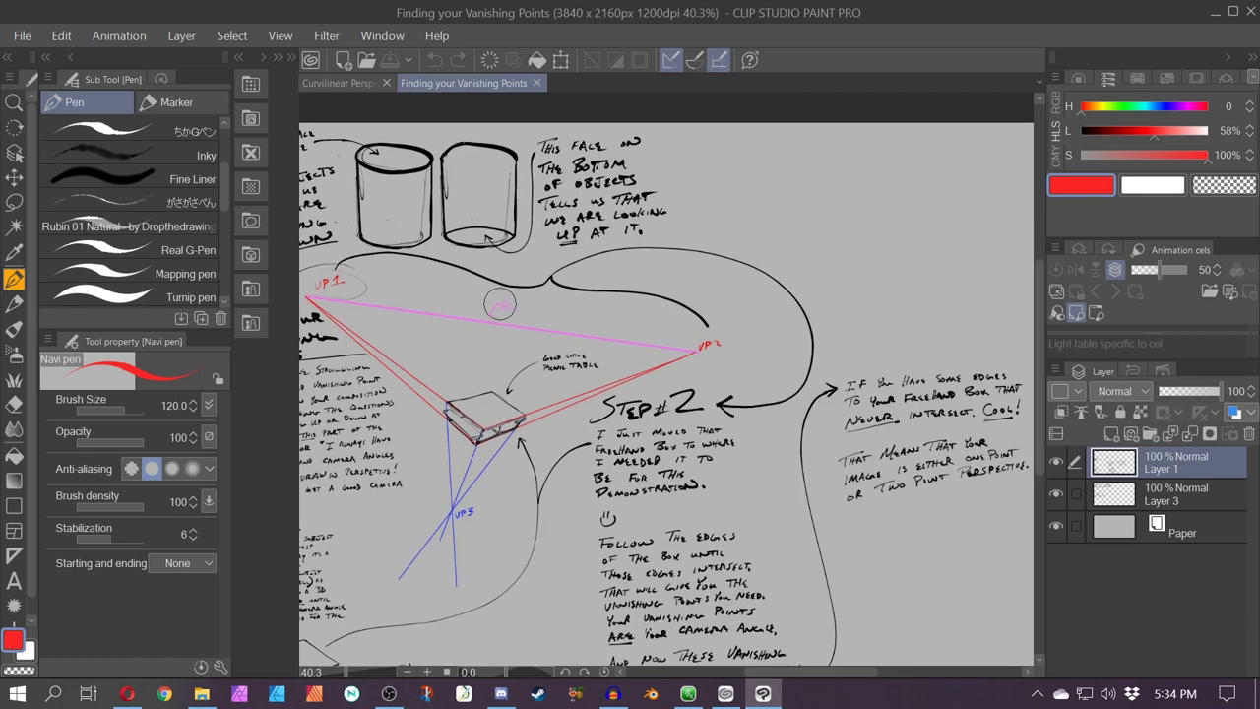
key(space)
drag(502, 515, 765, 571)
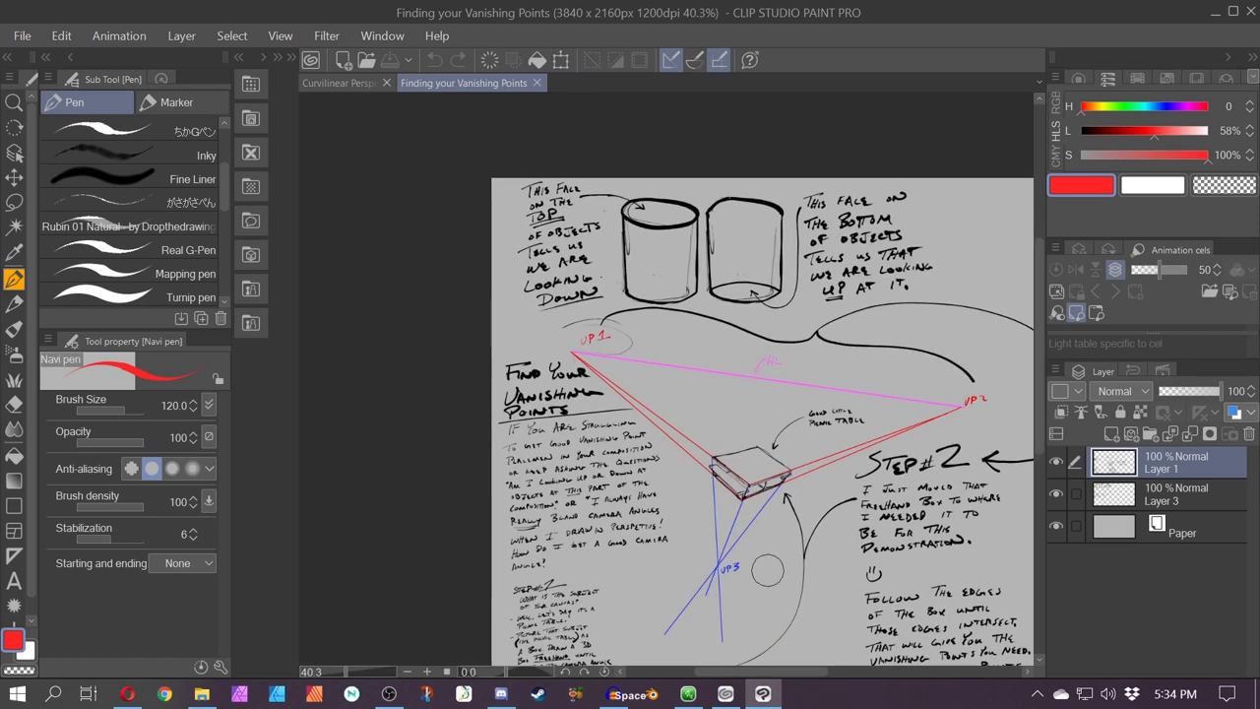
scroll(765, 571, up, 4)
mouse_move(390, 225)
mouse_down()
mouse_move(424, 409)
mouse_move(453, 403)
mouse_move(364, 246)
mouse_move(522, 295)
mouse_up()
scroll(522, 301, down, 1)
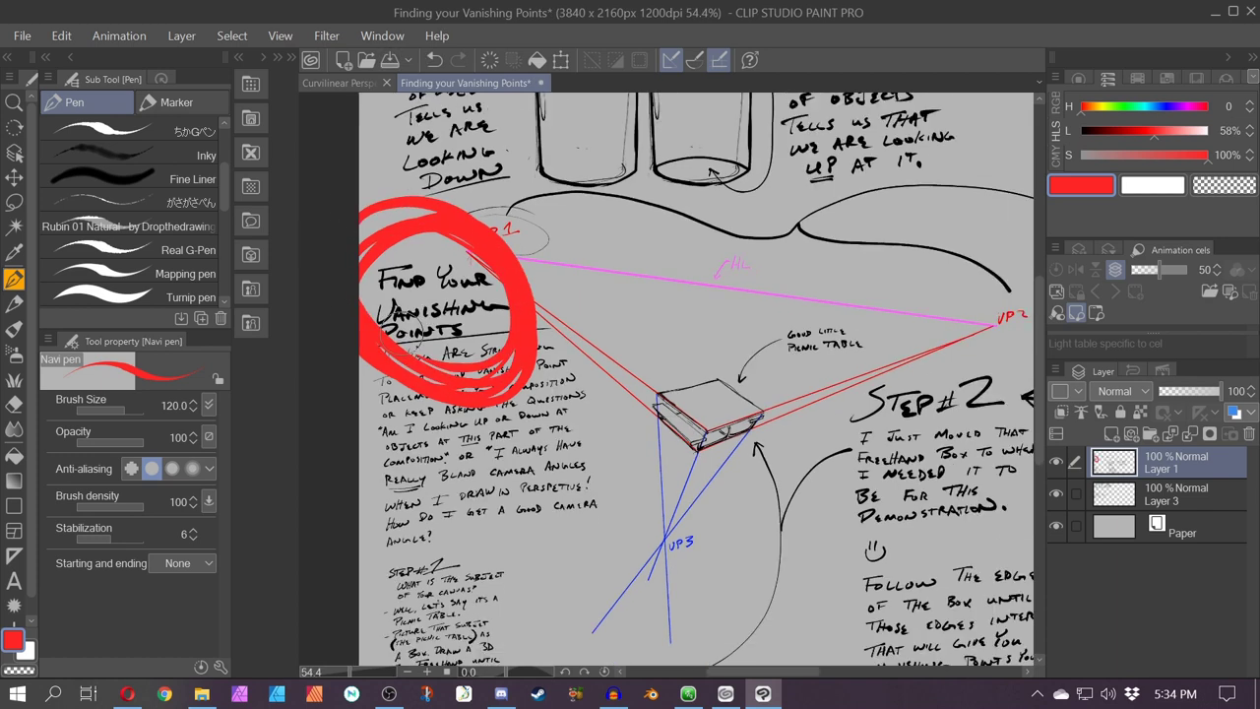
key(ctrl+z)
Draw another red mark beside the heading below the cylinders and undo it
drag(514, 243, 506, 445)
scroll(611, 288, up, 2)
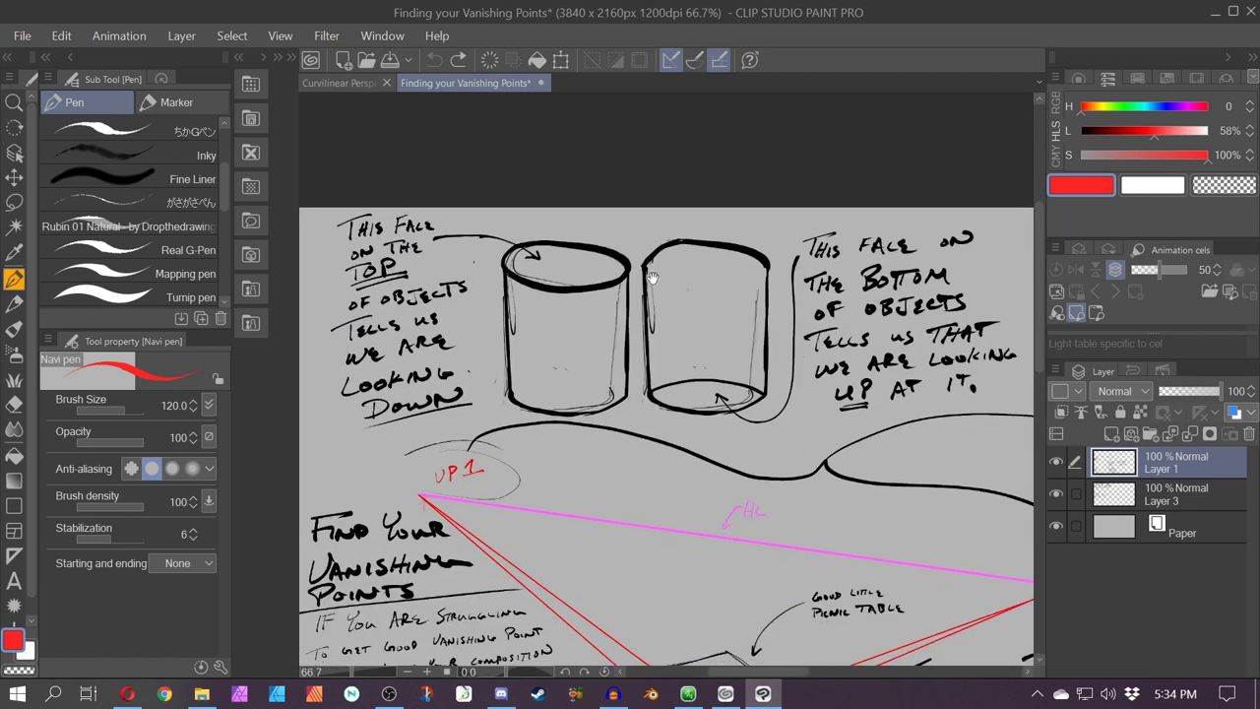
drag(638, 258, 699, 287)
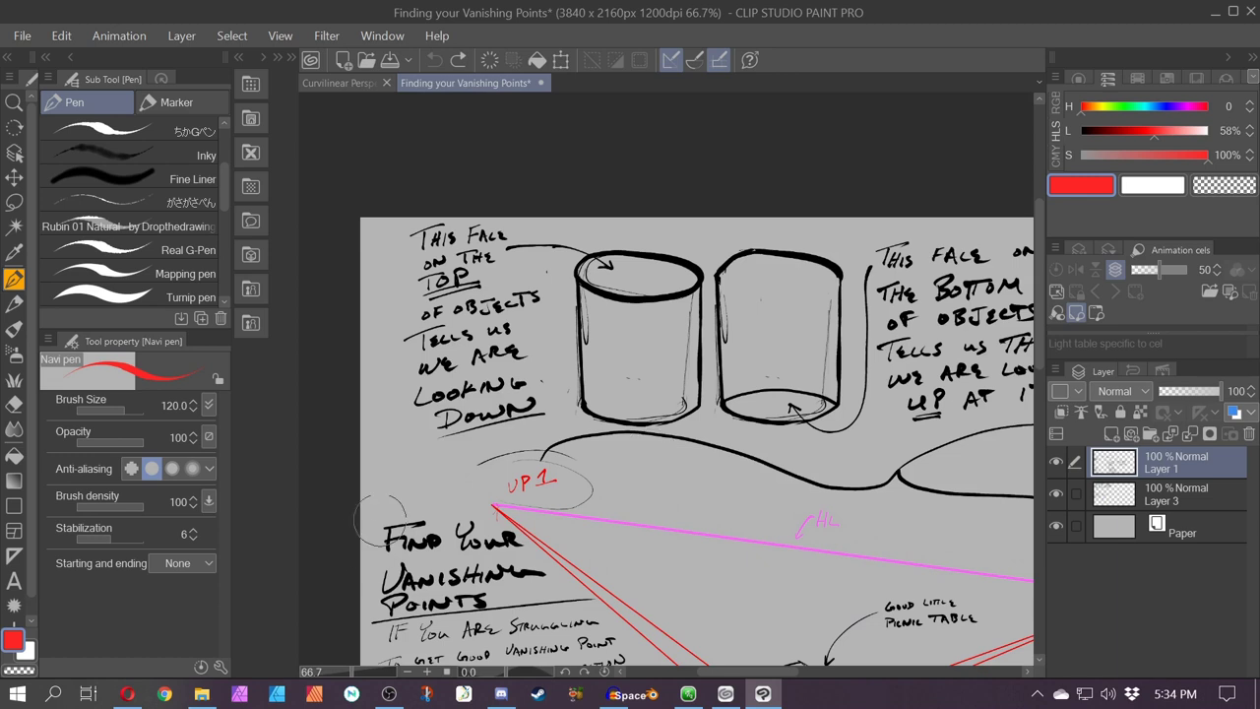
drag(394, 507, 472, 463)
key(ctrl+z)
Fill the top face of the cylinder seen from above with red strokes and undo them
mouse_move(603, 260)
mouse_down()
mouse_move(632, 258)
mouse_move(591, 286)
mouse_move(689, 276)
mouse_move(608, 242)
mouse_up()
key(ctrl+z)
mouse_move(700, 270)
mouse_down()
mouse_move(701, 405)
mouse_move(649, 405)
mouse_move(568, 290)
mouse_move(581, 372)
mouse_move(693, 277)
mouse_move(623, 286)
mouse_move(691, 267)
mouse_move(642, 247)
mouse_move(674, 274)
mouse_move(612, 280)
mouse_move(609, 262)
mouse_move(642, 264)
mouse_up()
key(ctrl+z)
key(ctrl+z)
key(ctrl+z)
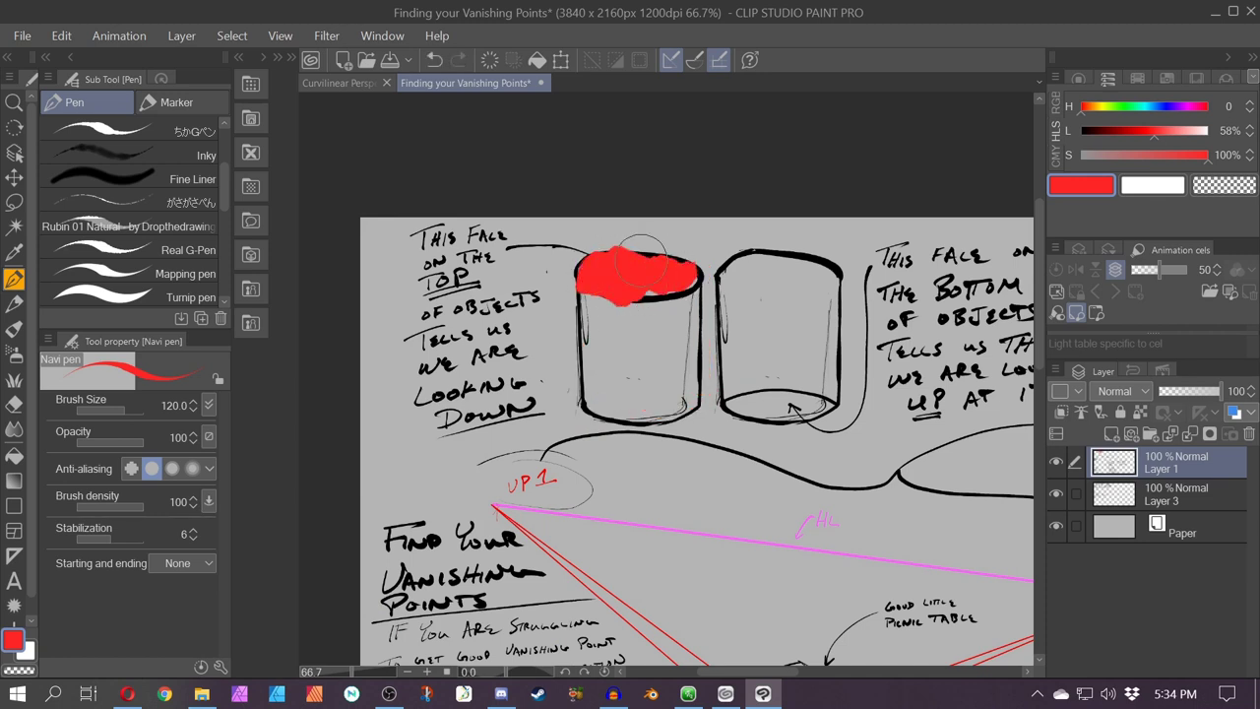
key(ctrl+z)
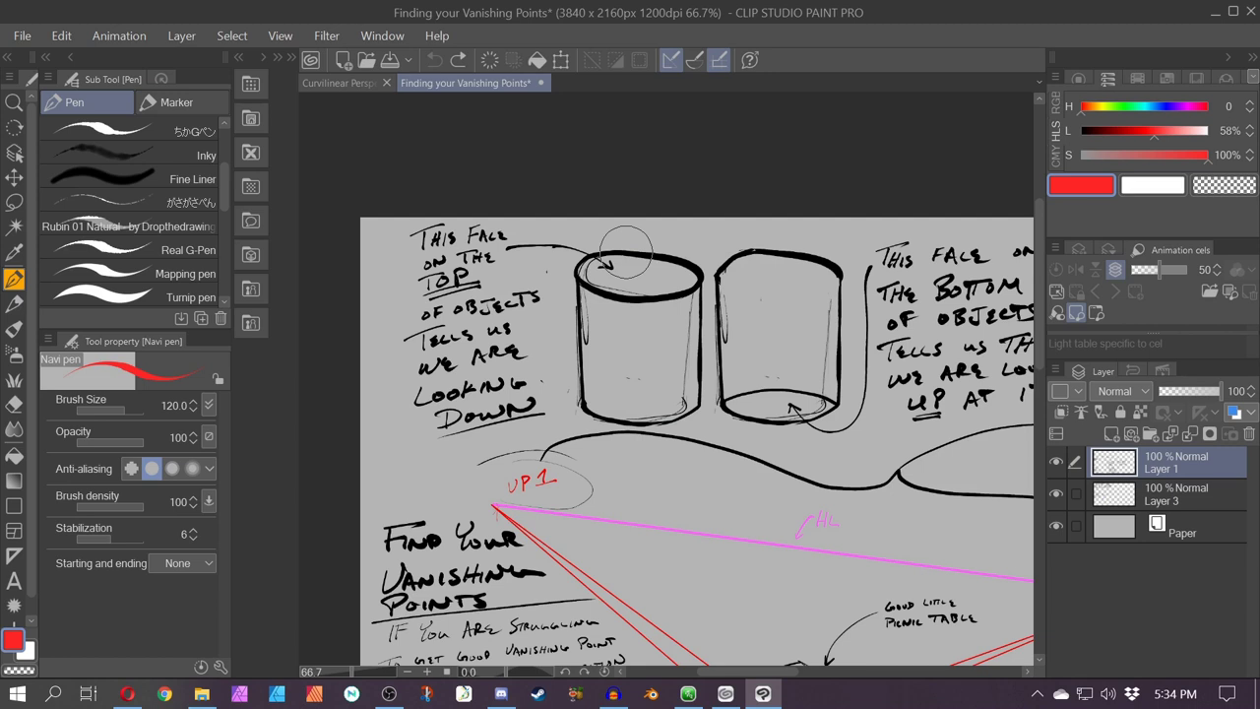
Mark the bottom face of the cylinder seen from below in red and undo the mark
drag(620, 266, 371, 229)
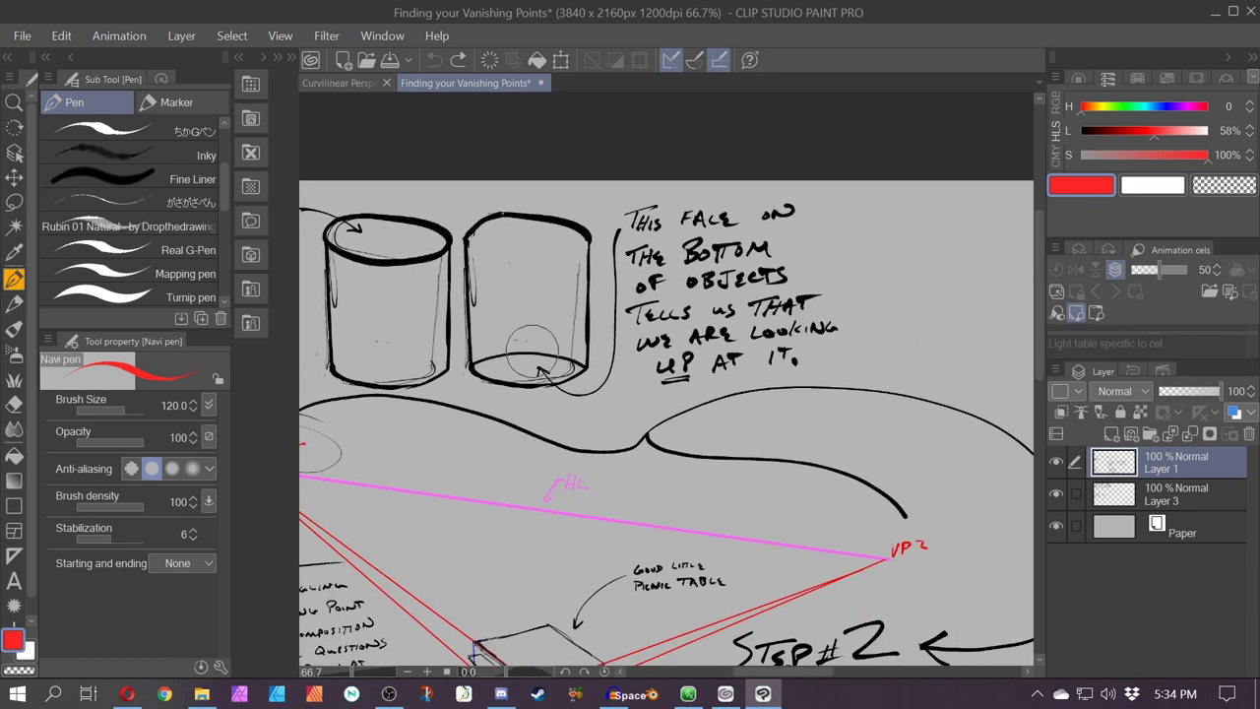
mouse_move(499, 374)
mouse_down()
mouse_move(579, 361)
mouse_move(512, 360)
mouse_up()
key(ctrl+z)
Underline the question "Am I looking up or down at objects at this part of the composition?" in red and undo the lines
scroll(616, 406, down, 1)
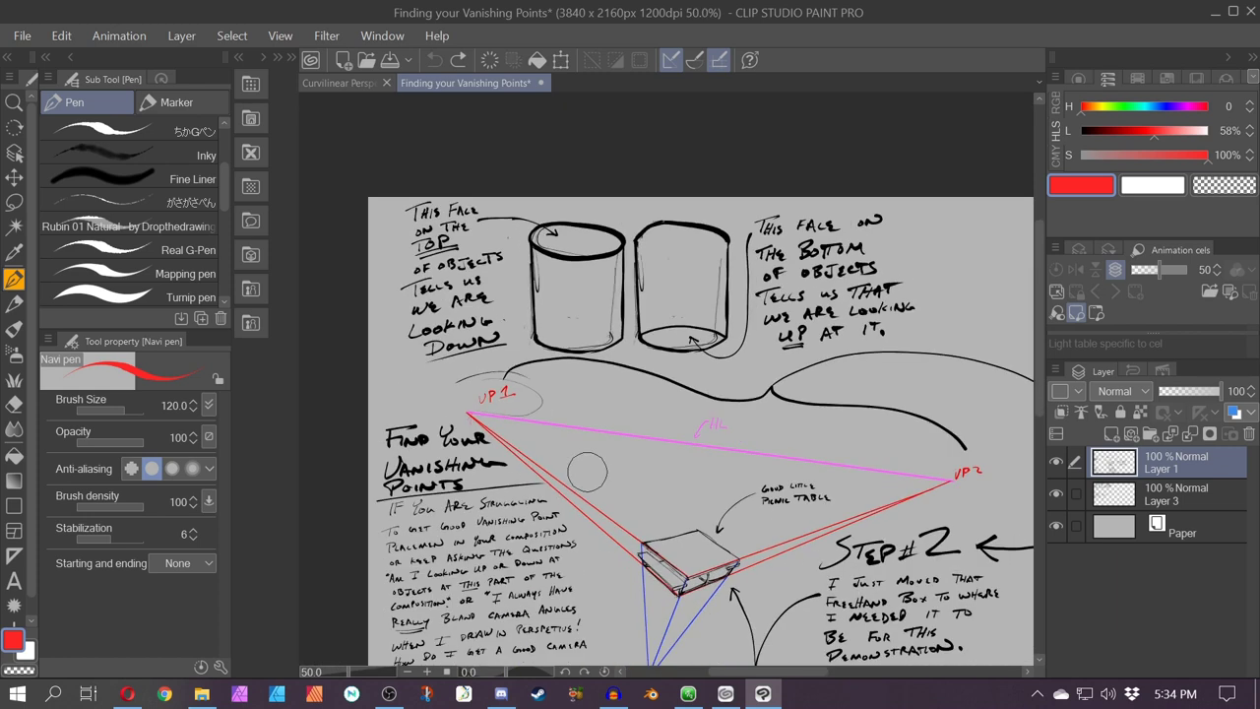
drag(563, 629, 613, 388)
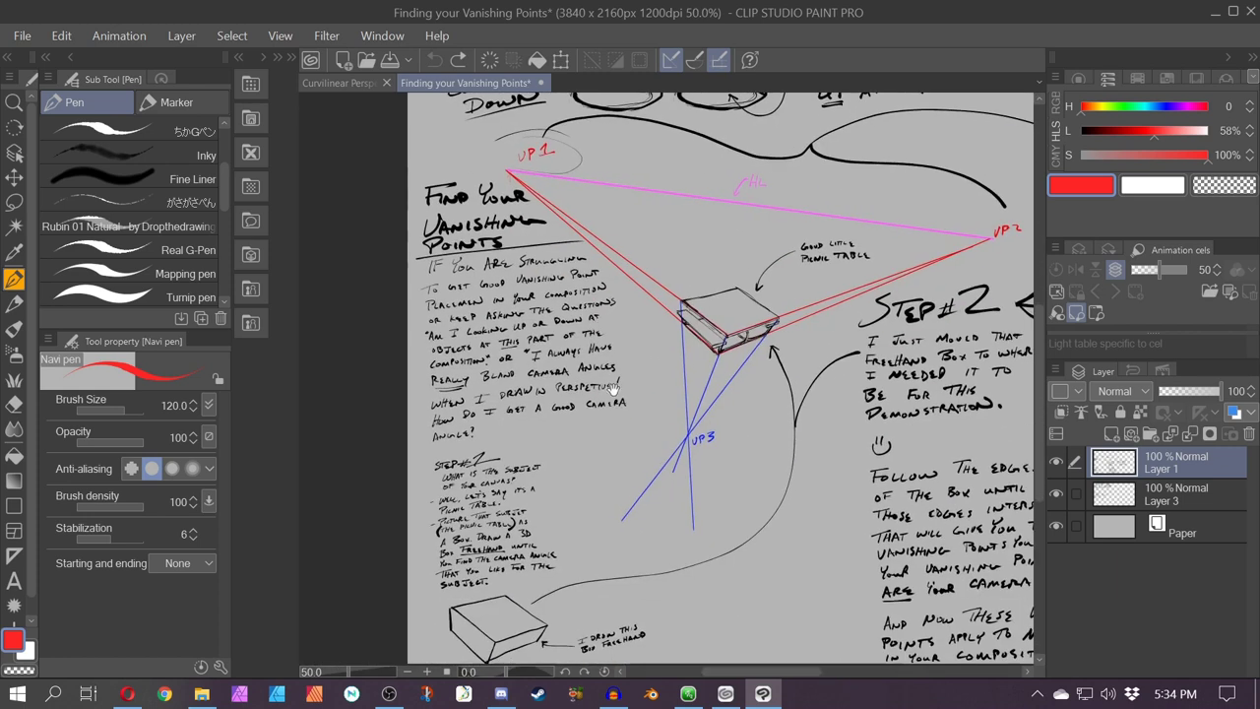
scroll(613, 388, up, 1)
drag(515, 406, 554, 414)
drag(935, 187, 469, 598)
drag(423, 640, 831, 79)
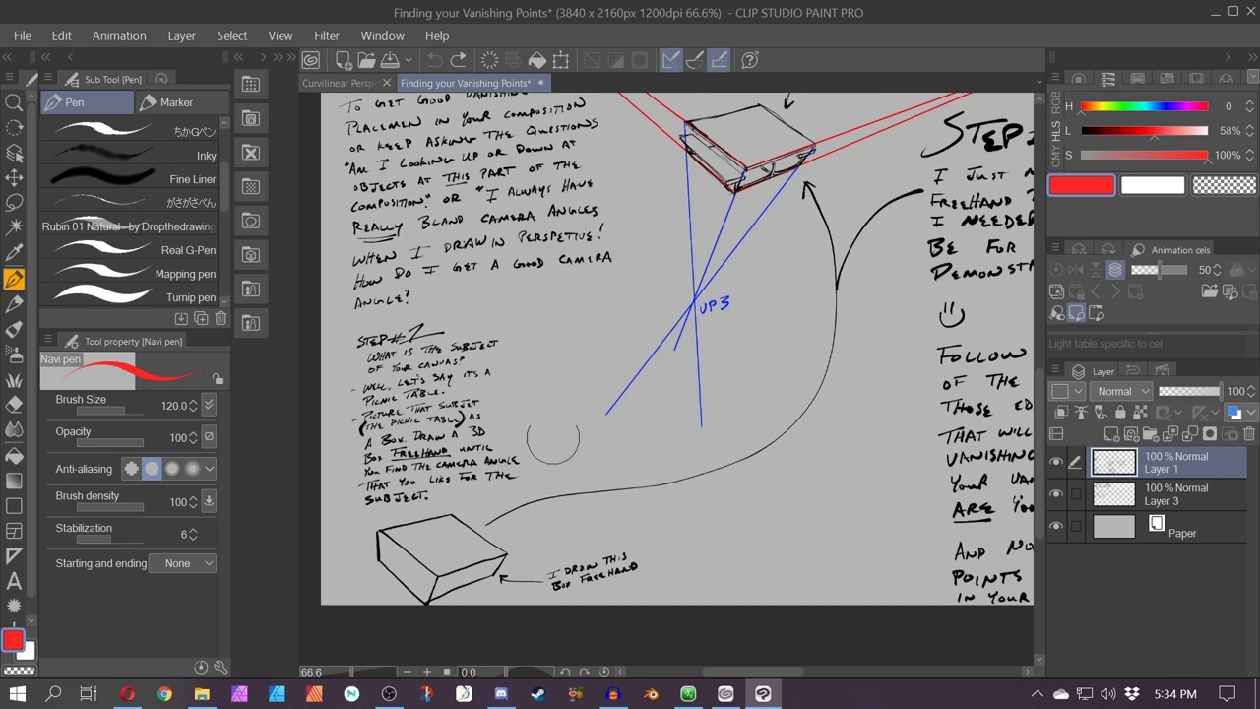
scroll(549, 390, up, 4)
drag(543, 307, 691, 617)
scroll(666, 421, up, 1)
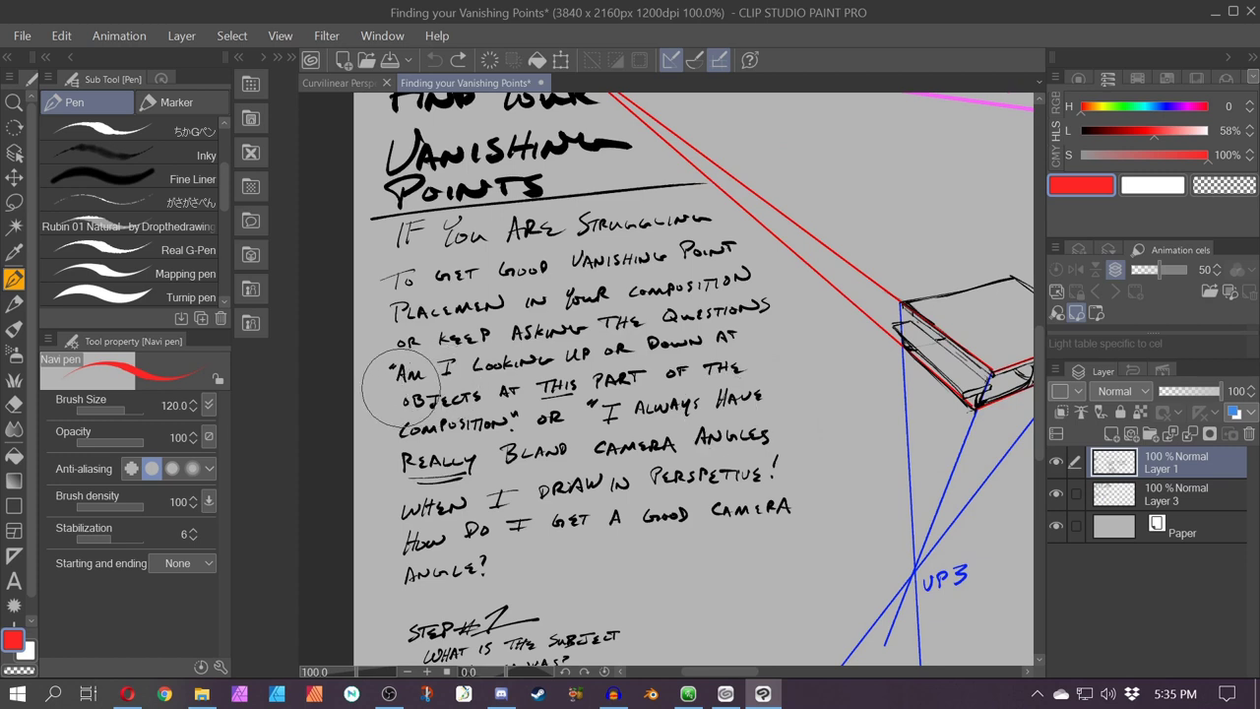
mouse_move(390, 392)
mouse_down()
mouse_move(504, 388)
mouse_move(745, 352)
mouse_up()
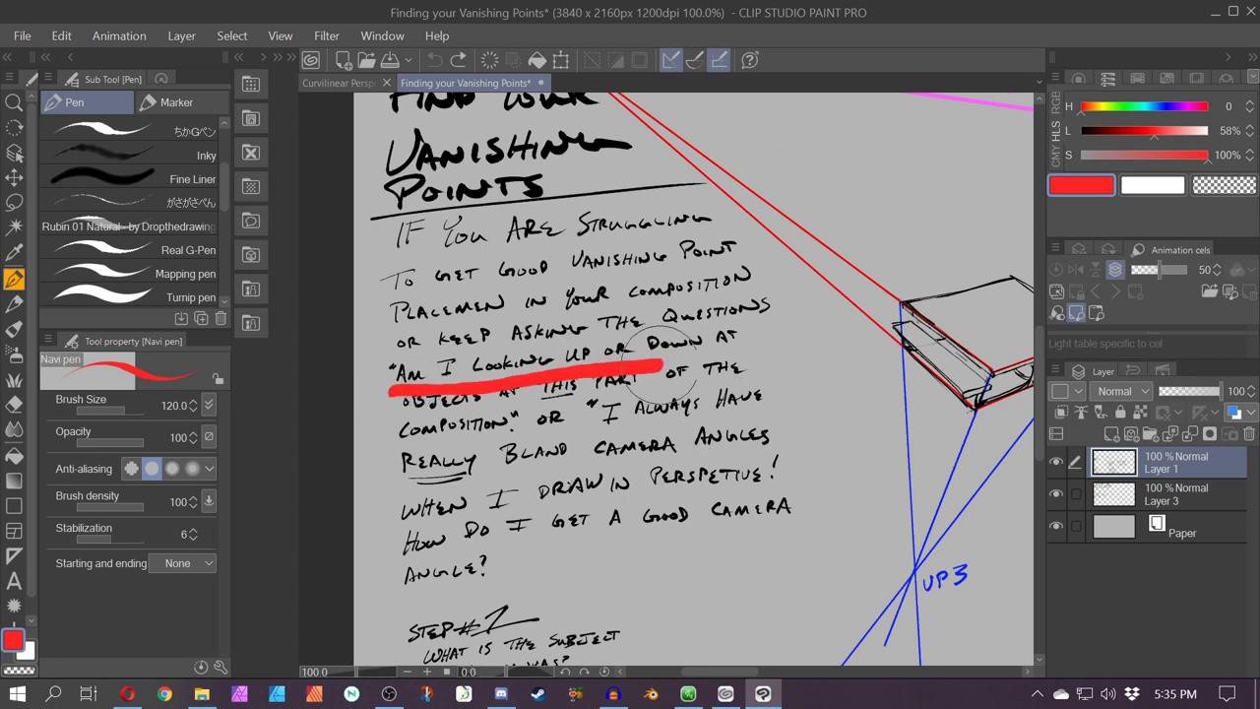
drag(402, 423, 758, 392)
key(ctrl+z)
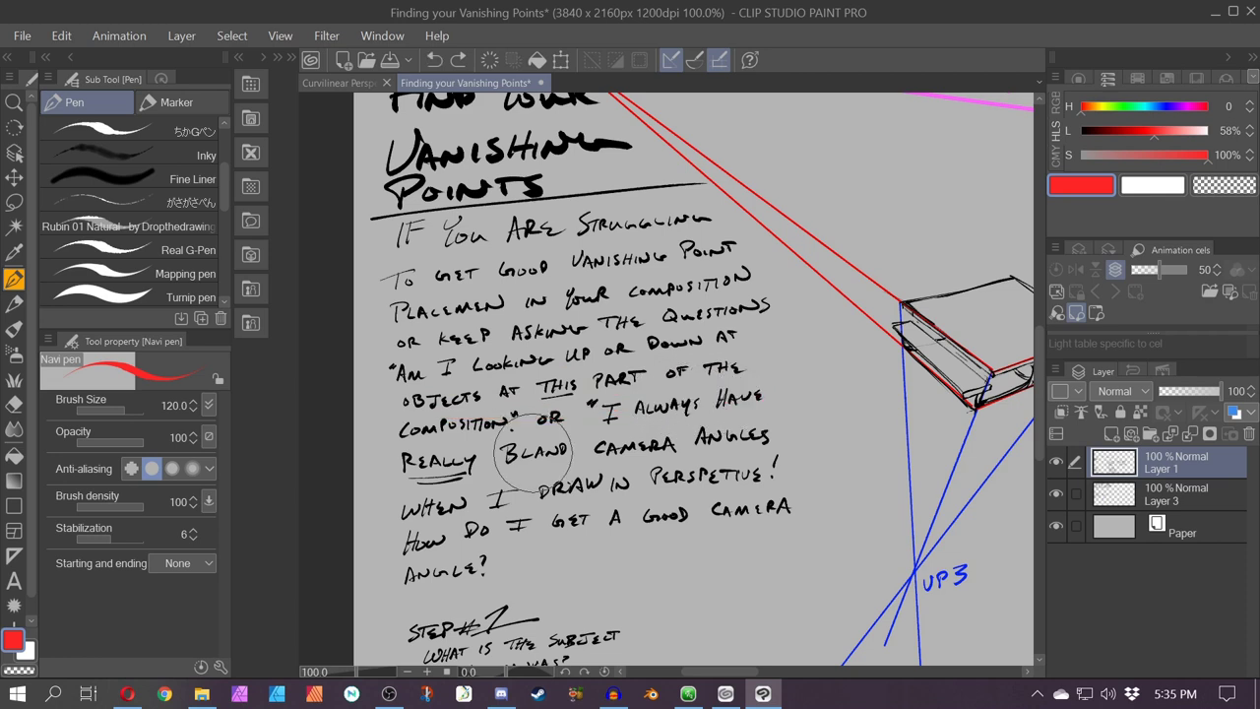
Underline the question about bland camera angles and getting a good camera angle in red and undo the lines
drag(533, 453, 485, 387)
drag(549, 360, 726, 356)
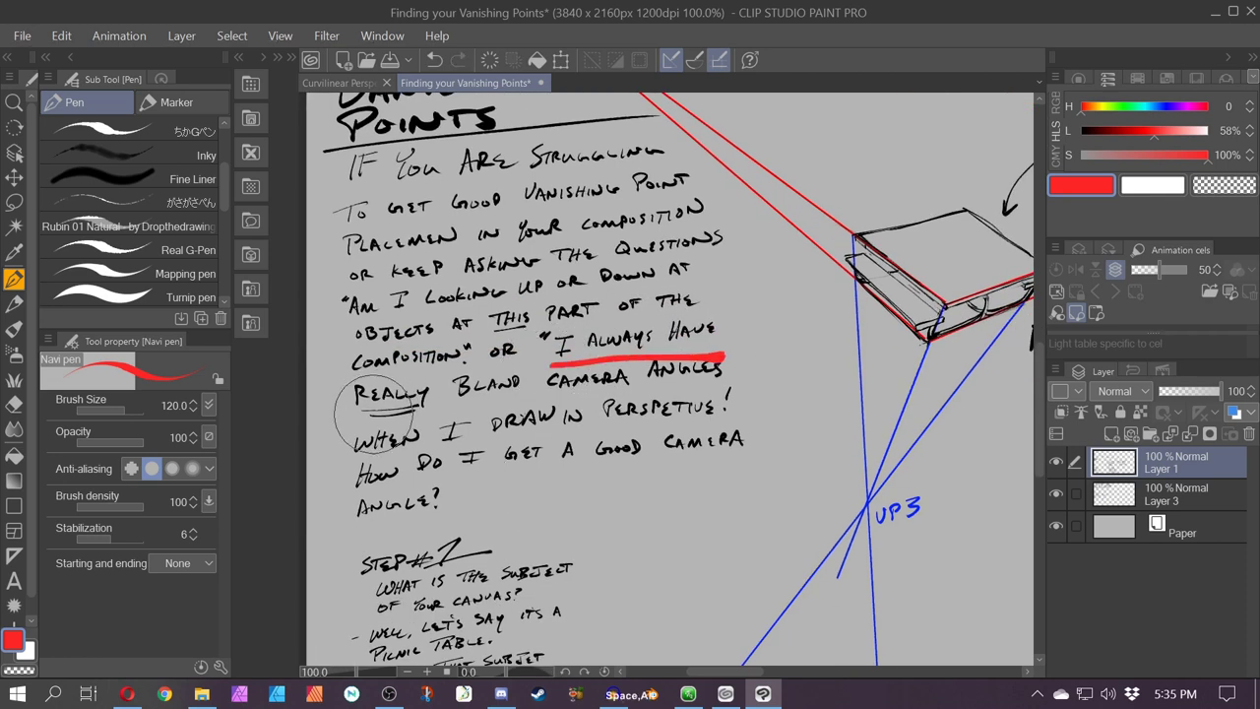
drag(347, 418, 650, 396)
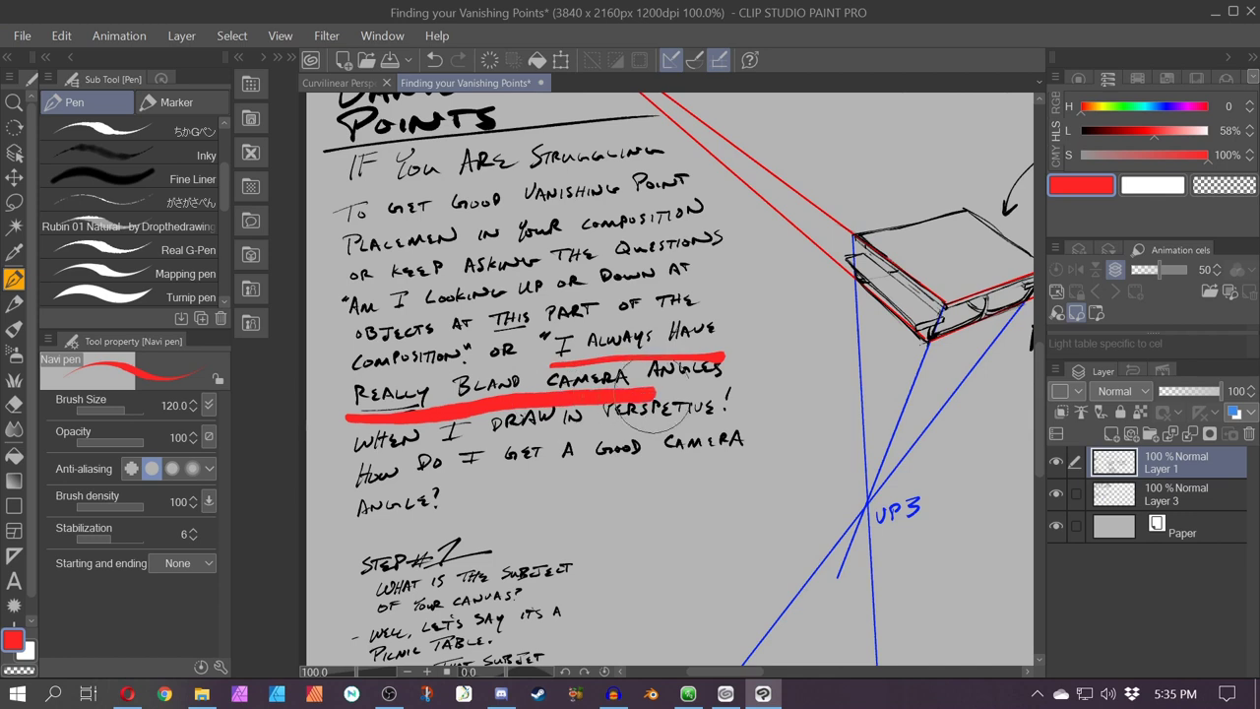
key(Delete)
drag(350, 463, 737, 422)
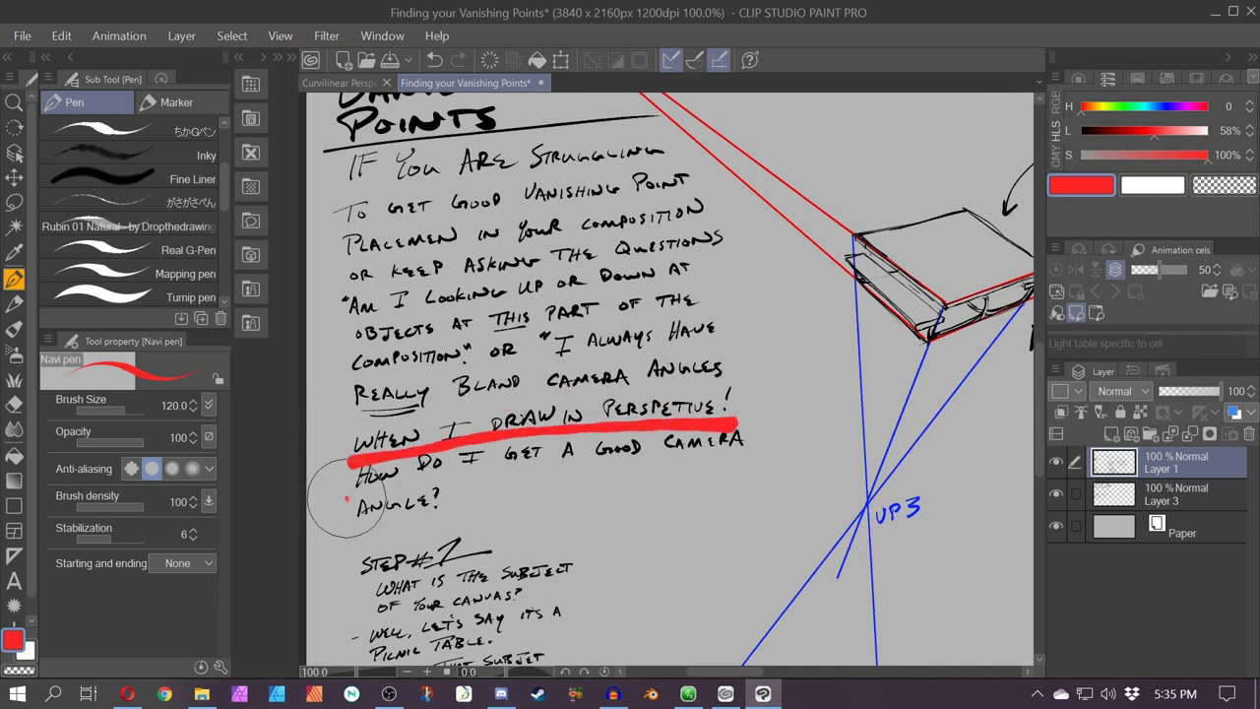
mouse_move(347, 494)
mouse_down()
mouse_move(558, 464)
mouse_move(746, 463)
mouse_up()
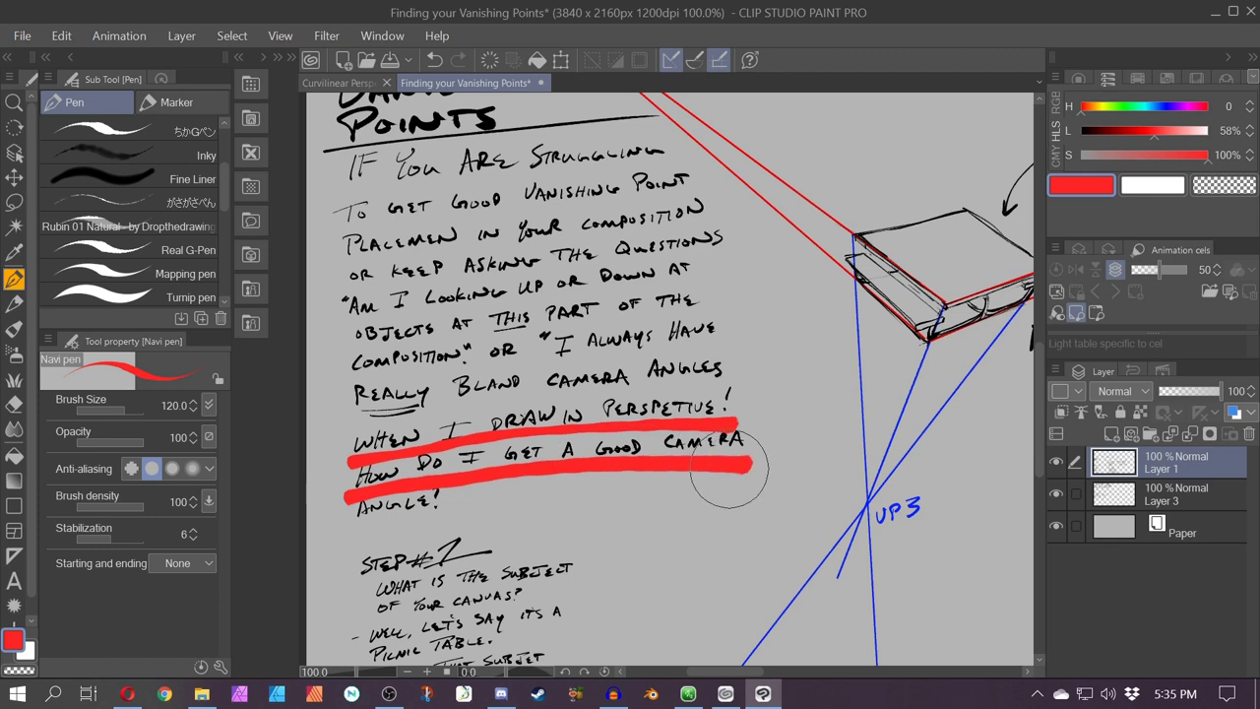
key(ctrl+z)
key(ctrl+z)
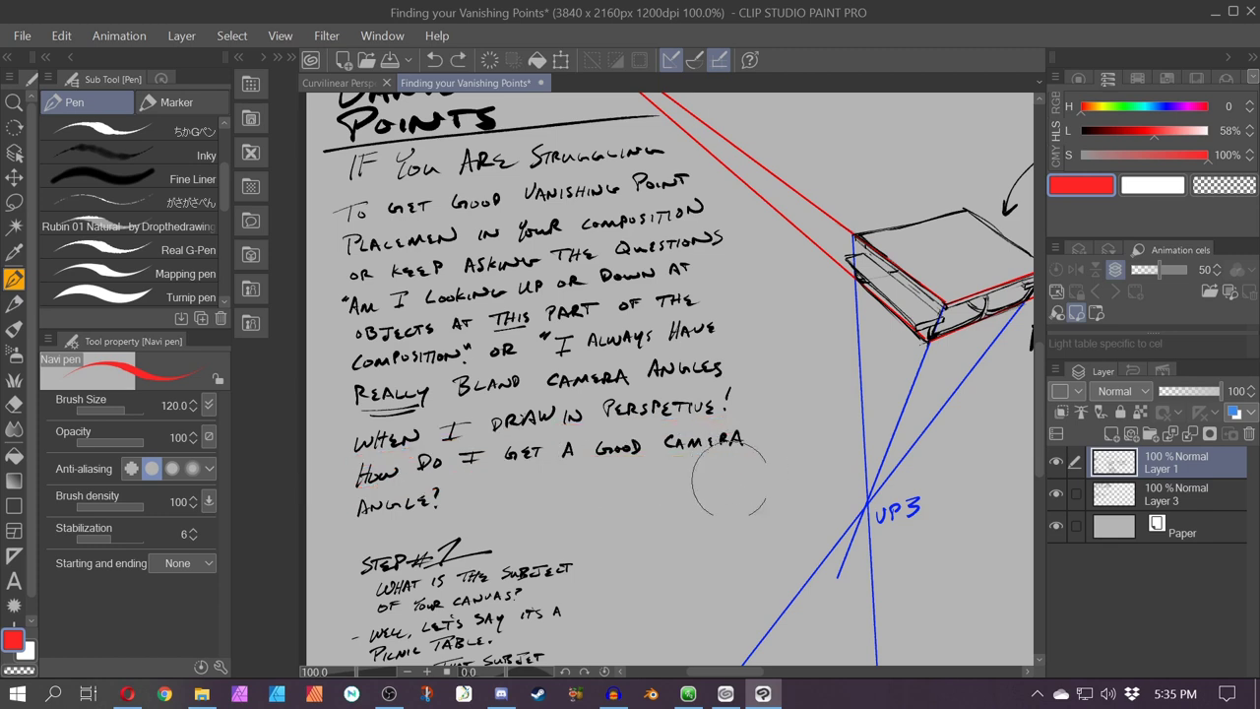
Examine the Step #1 notes about the canvas subject and the freehand box beneath them
drag(738, 498, 598, 270)
drag(557, 472, 709, 315)
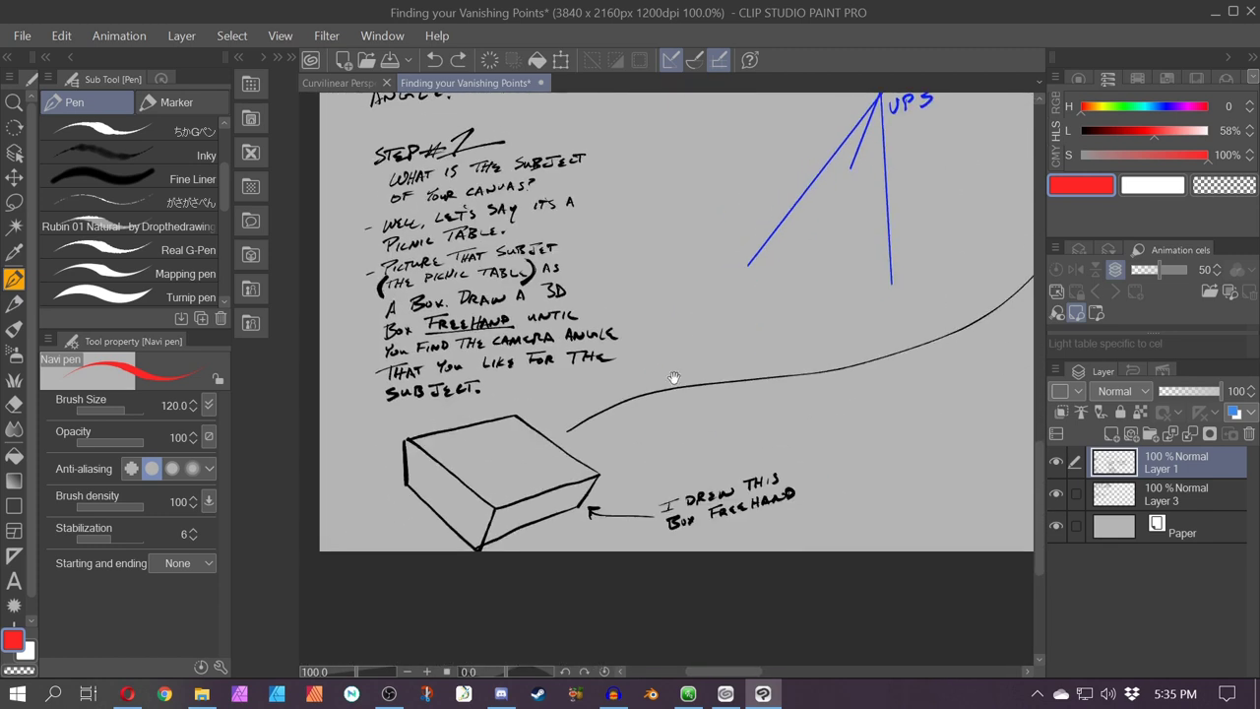
drag(577, 394, 624, 453)
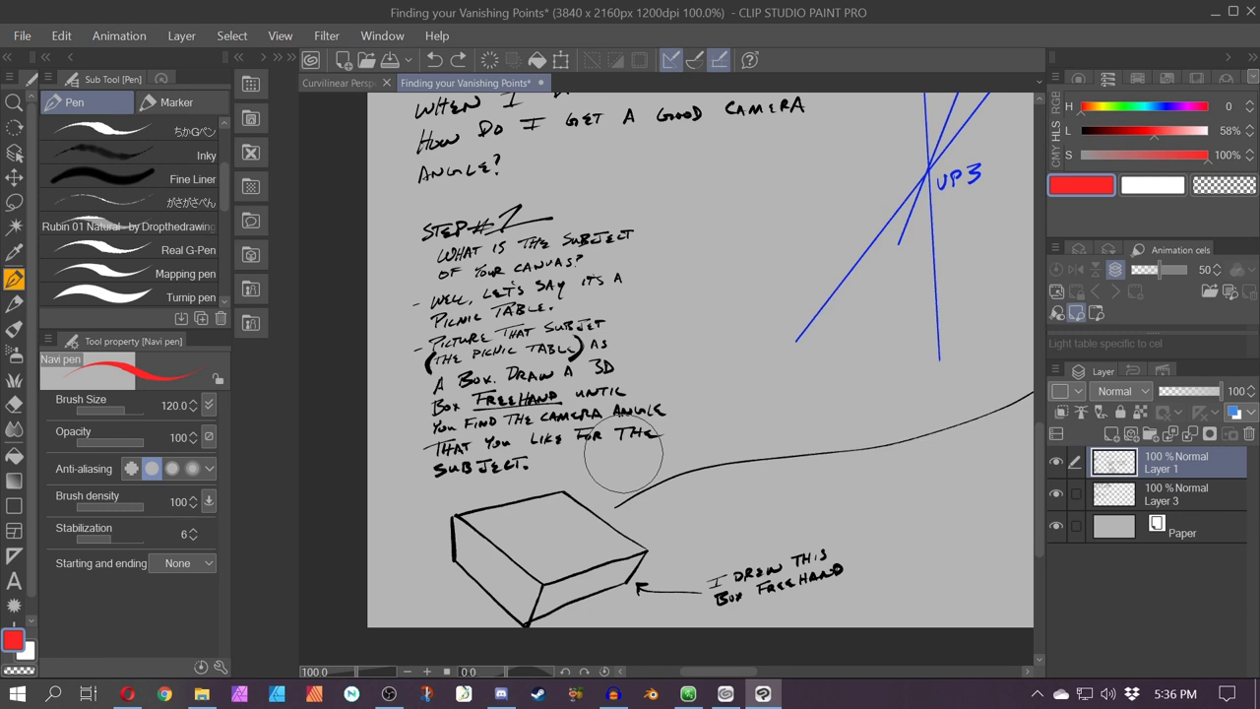
scroll(593, 396, up, 1)
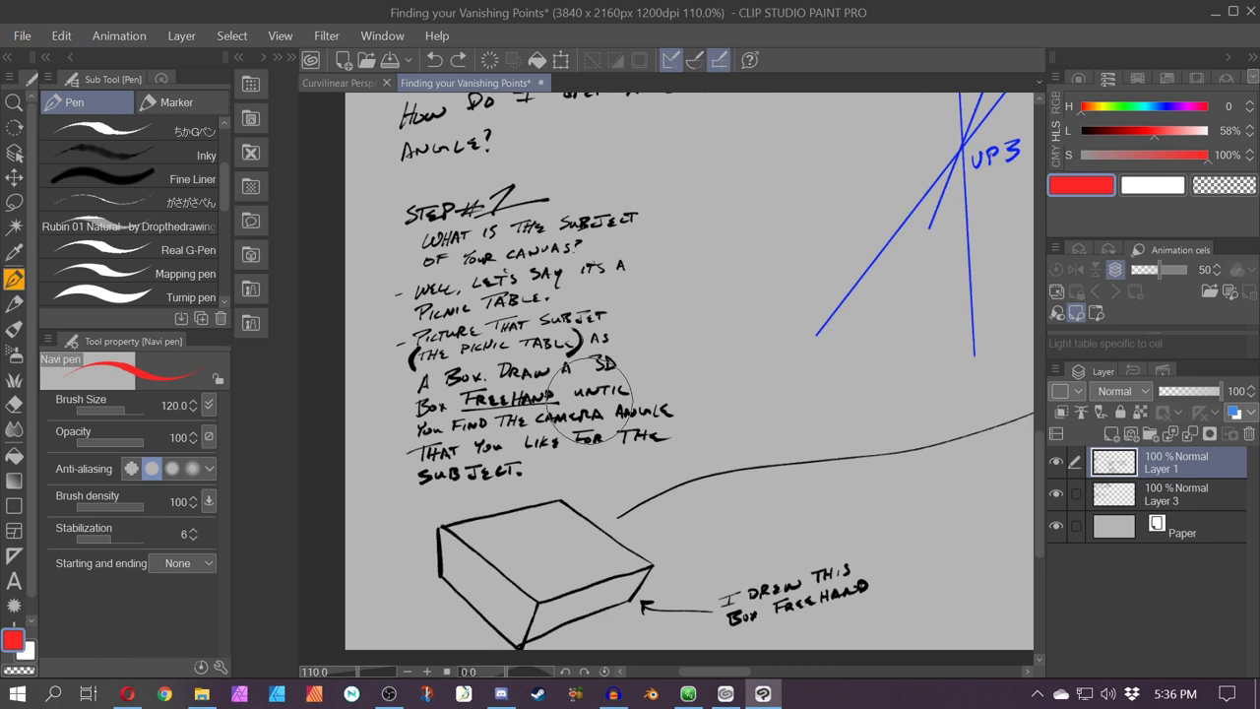
drag(458, 543, 471, 410)
scroll(471, 411, up, 2)
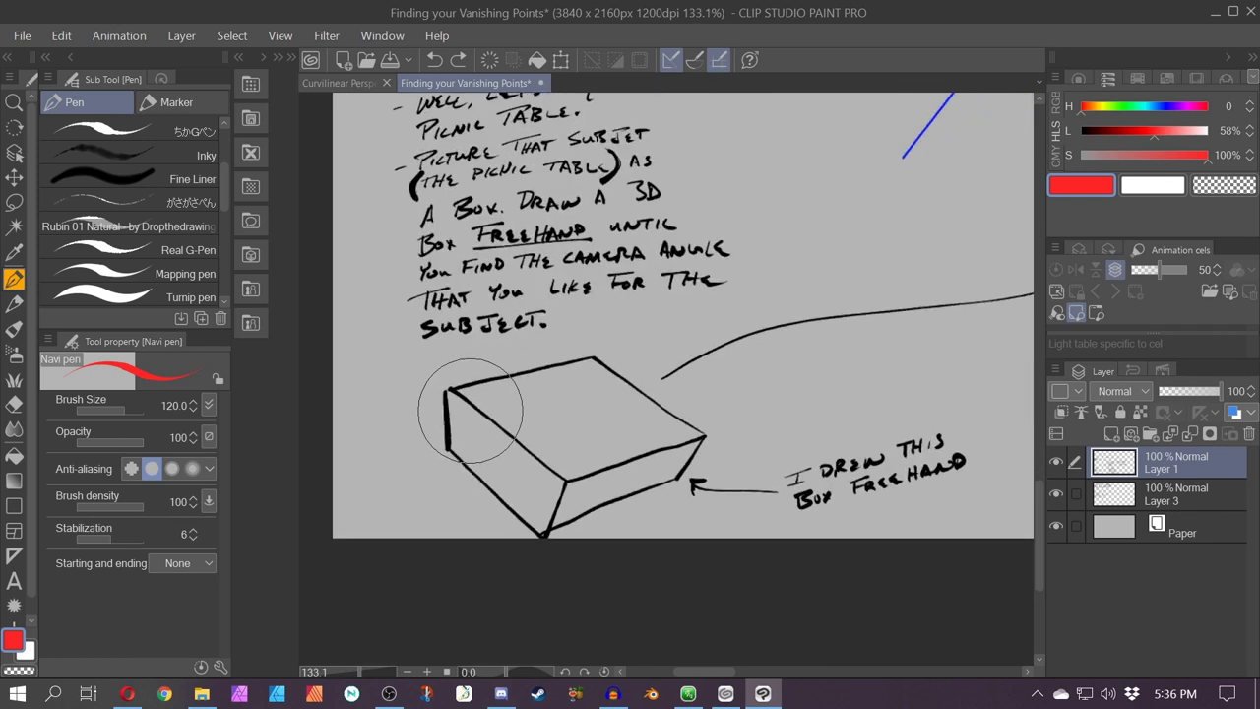
drag(555, 352, 577, 443)
scroll(577, 443, down, 5)
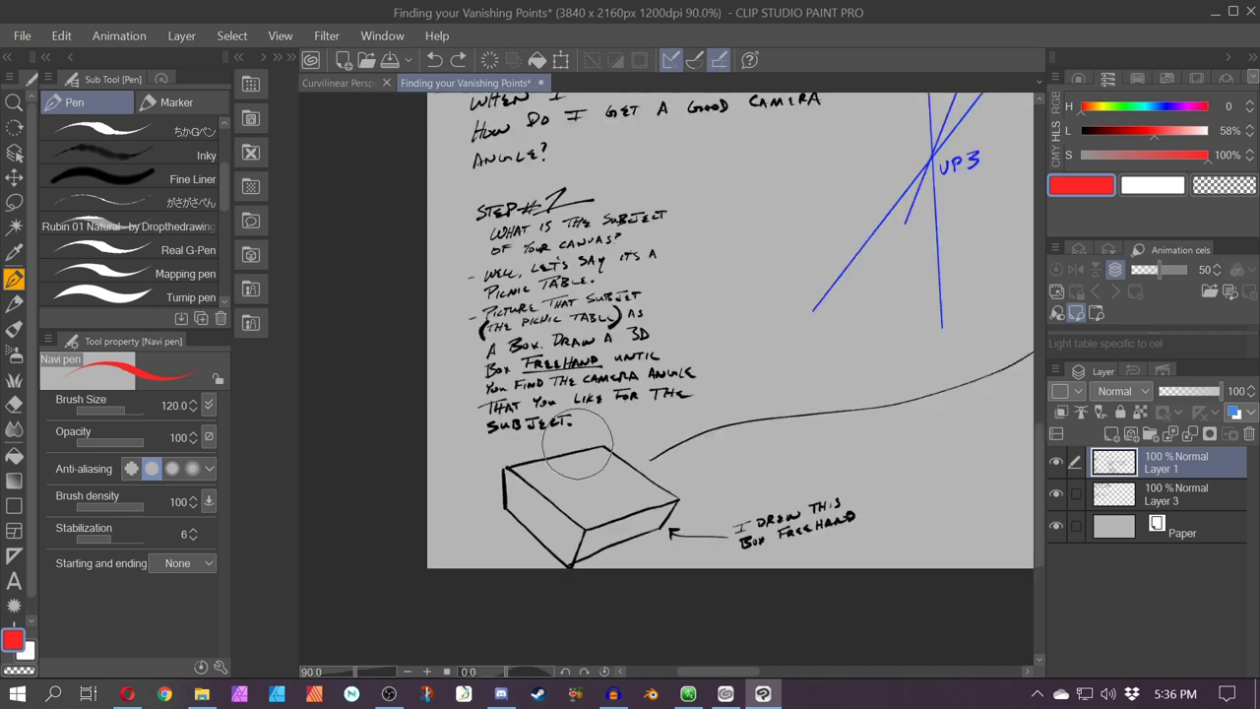
Circle the picnic table box in red, undo the circle, and toggle Layer 3's visibility off and back on
drag(952, 141, 708, 463)
scroll(729, 414, up, 3)
drag(633, 295, 808, 286)
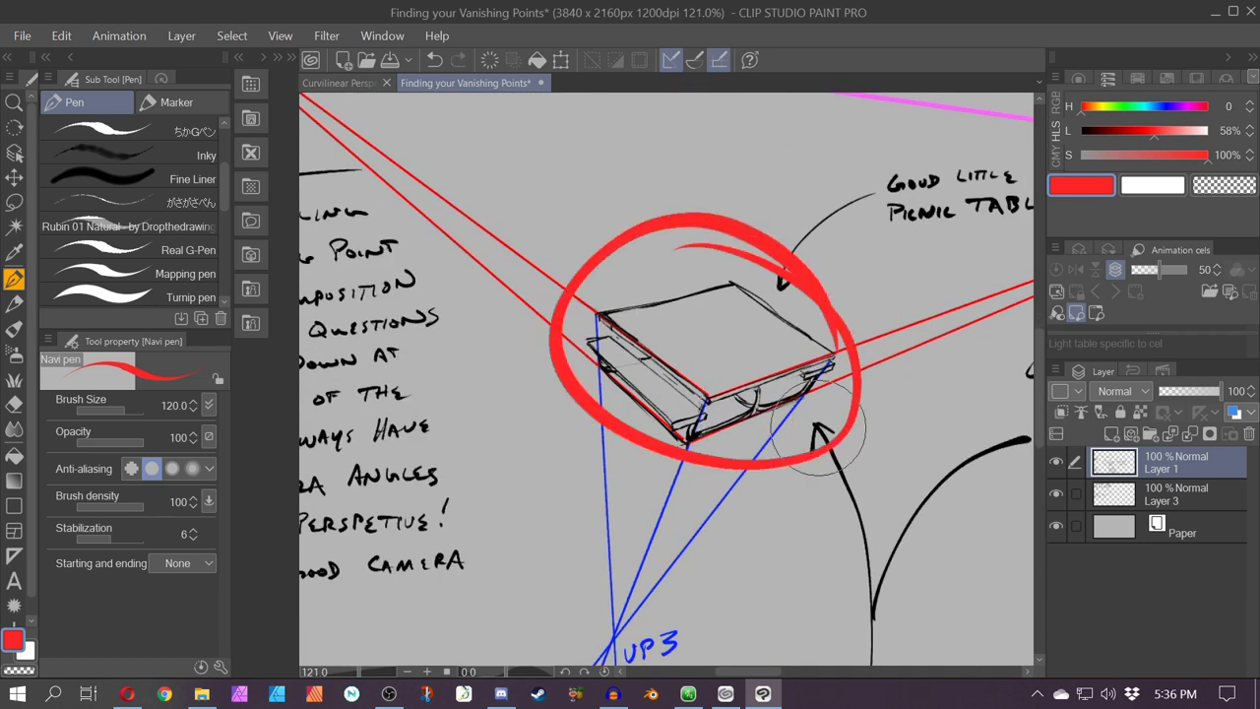
key(ctrl+z)
click(1060, 493)
click(1060, 493)
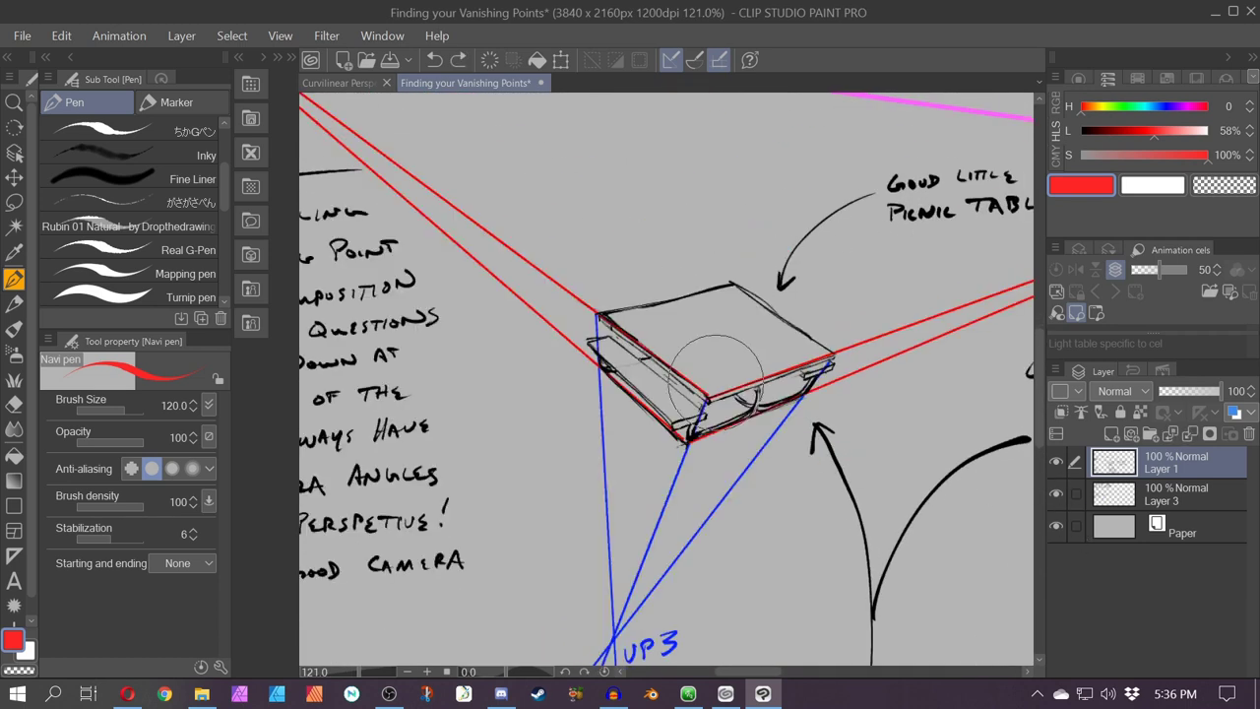
scroll(724, 382, up, 2)
scroll(724, 382, down, 1)
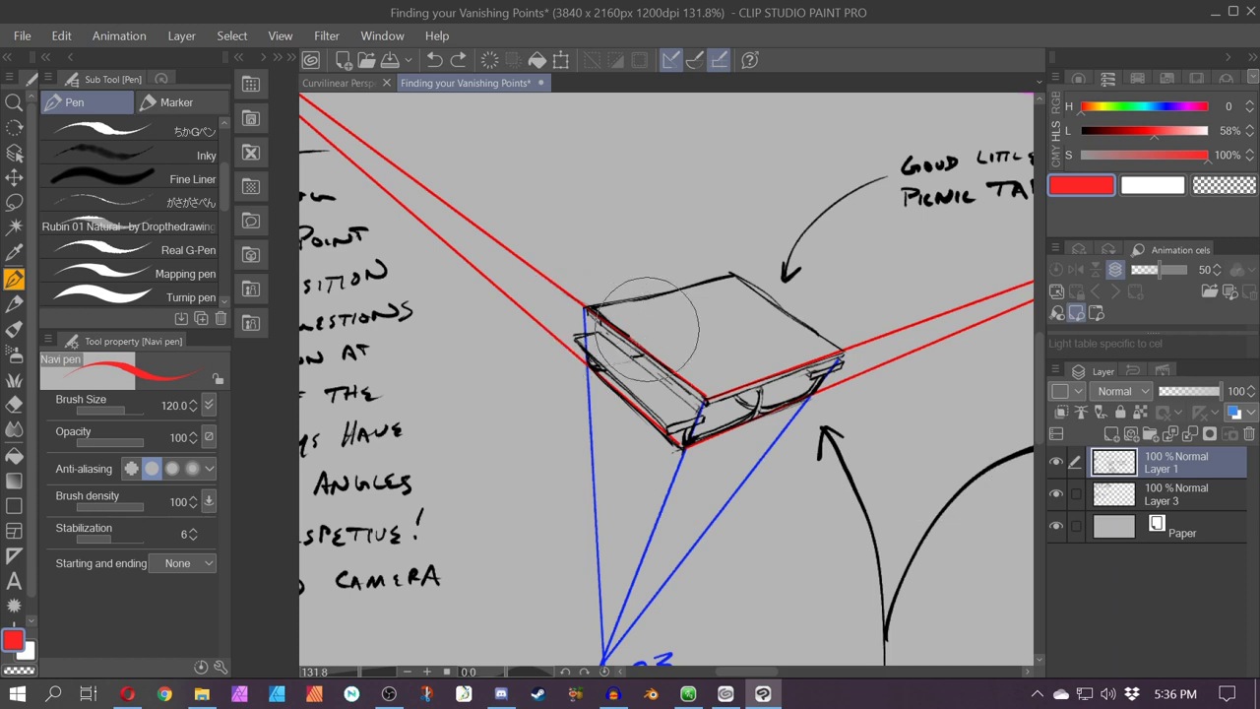
mouse_move(569, 149)
mouse_down()
mouse_move(638, 239)
mouse_move(574, 217)
mouse_up()
key(ctrl+z)
key(ctrl+z)
Trace the edges of the freehand box below the Step #1 notes with red strokes
mouse_move(570, 437)
mouse_down()
mouse_move(825, 146)
mouse_move(801, 96)
mouse_up()
drag(607, 408, 627, 380)
scroll(625, 380, up, 2)
drag(480, 383, 586, 436)
scroll(586, 436, down, 1)
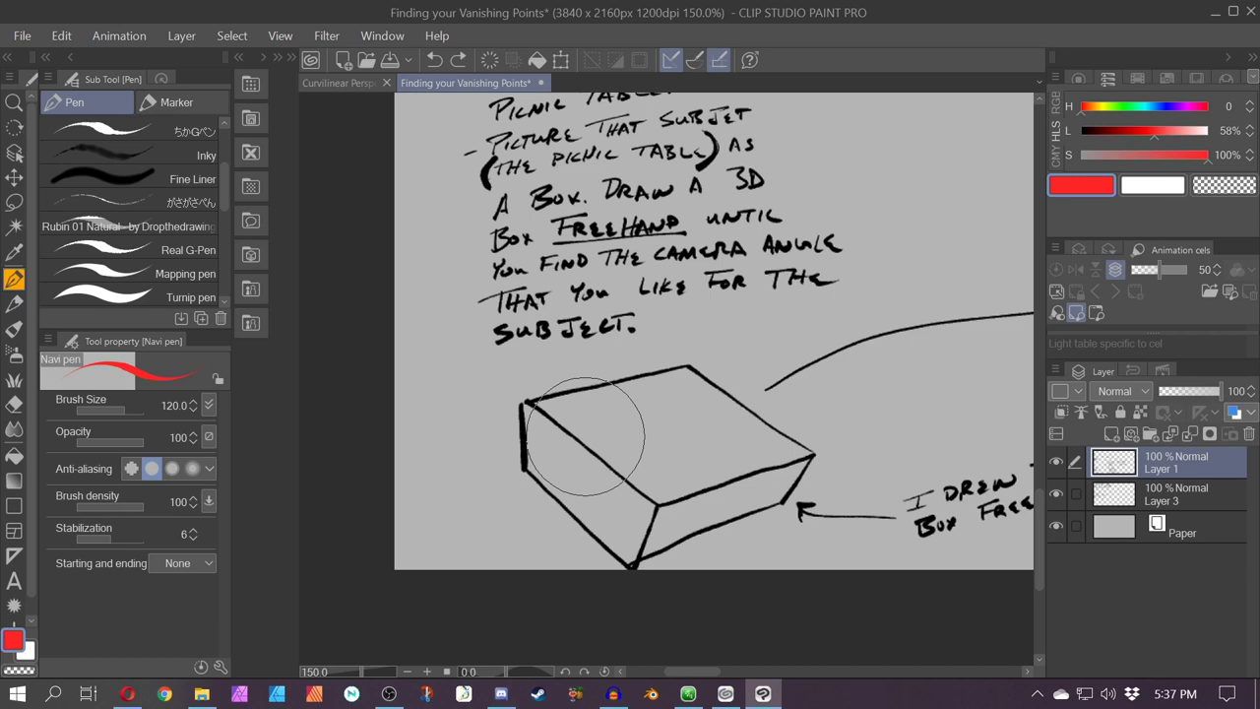
mouse_move(613, 532)
mouse_down()
mouse_move(419, 499)
mouse_move(512, 506)
mouse_up()
mouse_move(420, 372)
mouse_down()
mouse_move(437, 449)
mouse_move(420, 431)
mouse_move(546, 508)
mouse_move(551, 475)
mouse_move(423, 373)
mouse_up()
drag(710, 427, 555, 481)
drag(671, 476, 536, 524)
mouse_move(704, 437)
mouse_down()
mouse_move(674, 483)
mouse_move(641, 375)
mouse_move(597, 346)
mouse_up()
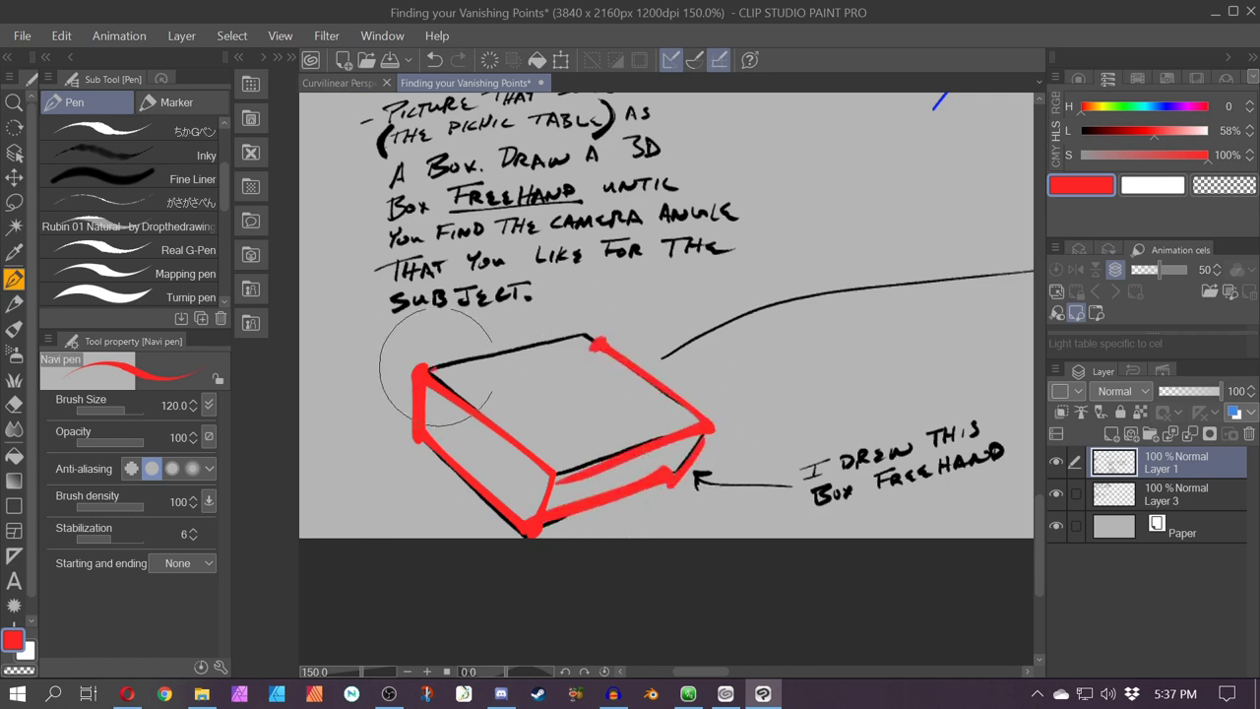
mouse_move(434, 368)
mouse_down()
mouse_move(593, 339)
mouse_move(470, 541)
mouse_move(640, 271)
mouse_move(595, 313)
mouse_up()
Undo all the red strokes traced over the freehand box
scroll(552, 345, down, 4)
click(480, 519)
key(ctrl+z)
key(ctrl+z)
key(ctrl+z)
key(ctrl+z)
key(ctrl+z)
key(ctrl+z)
key(ctrl+z)
key(ctrl+z)
key(ctrl+z)
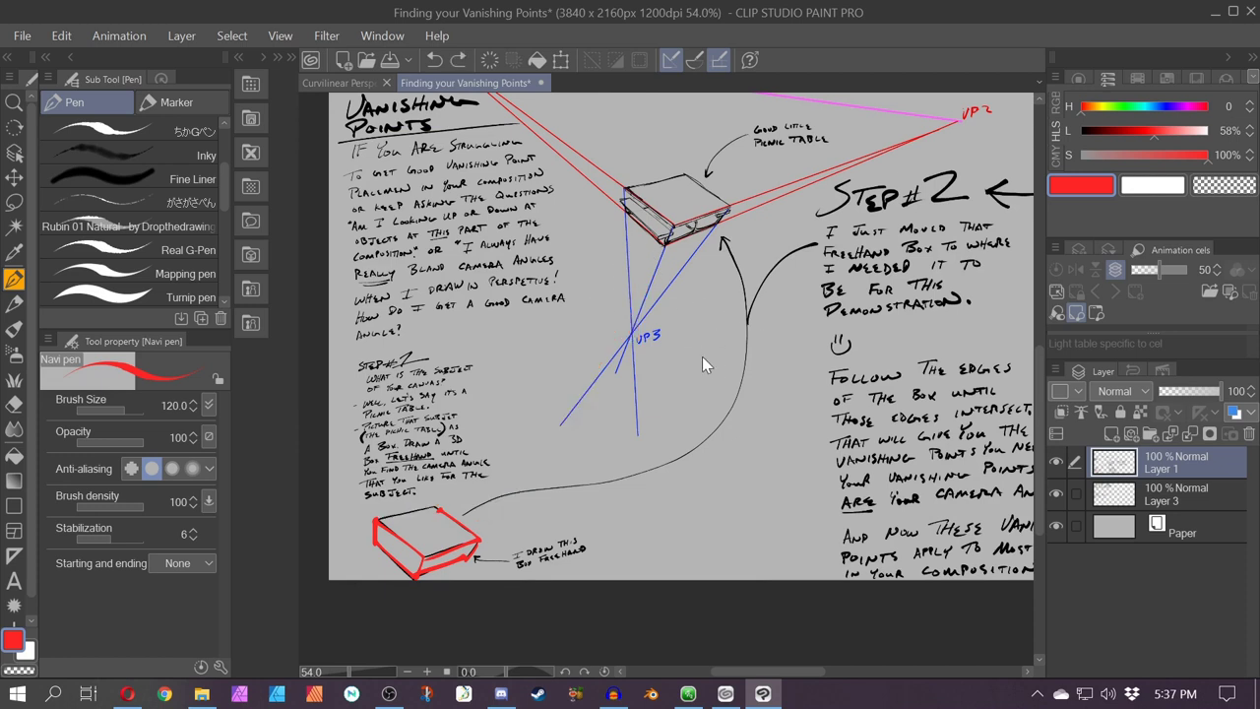
Circle the freehand box repeatedly in red and undo the circling
scroll(668, 244, up, 5)
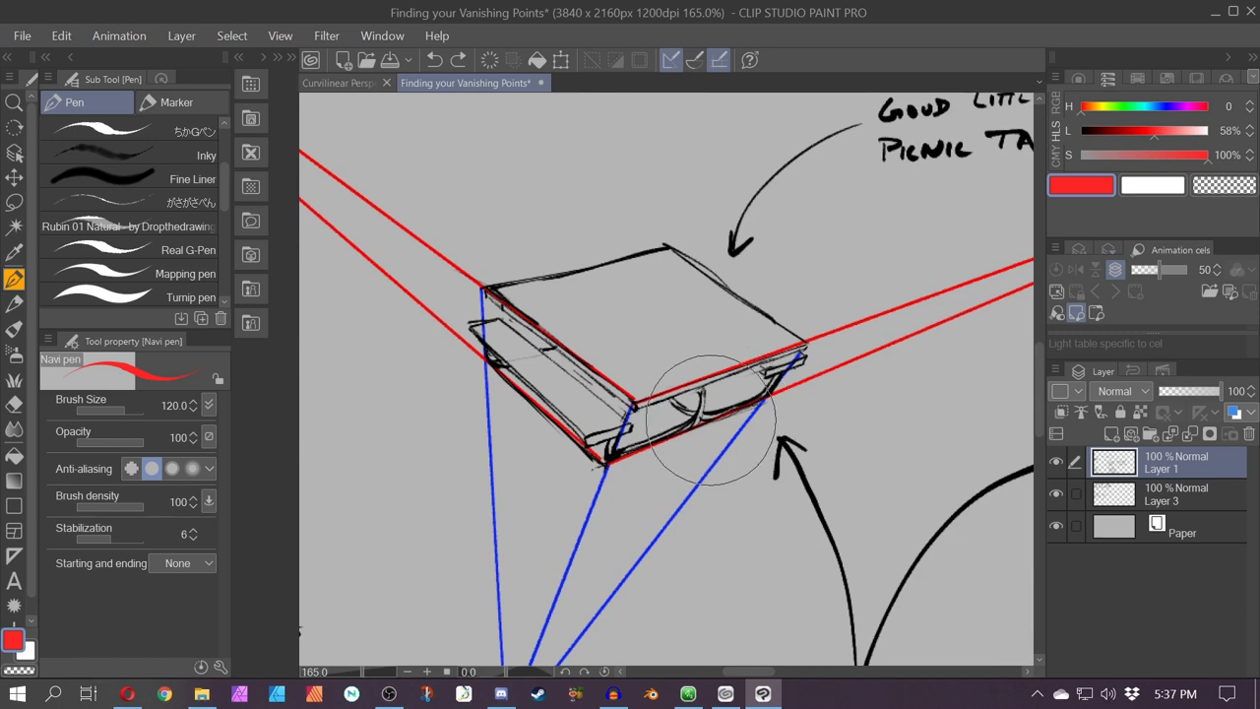
scroll(718, 492, down, 3)
drag(515, 585, 749, 43)
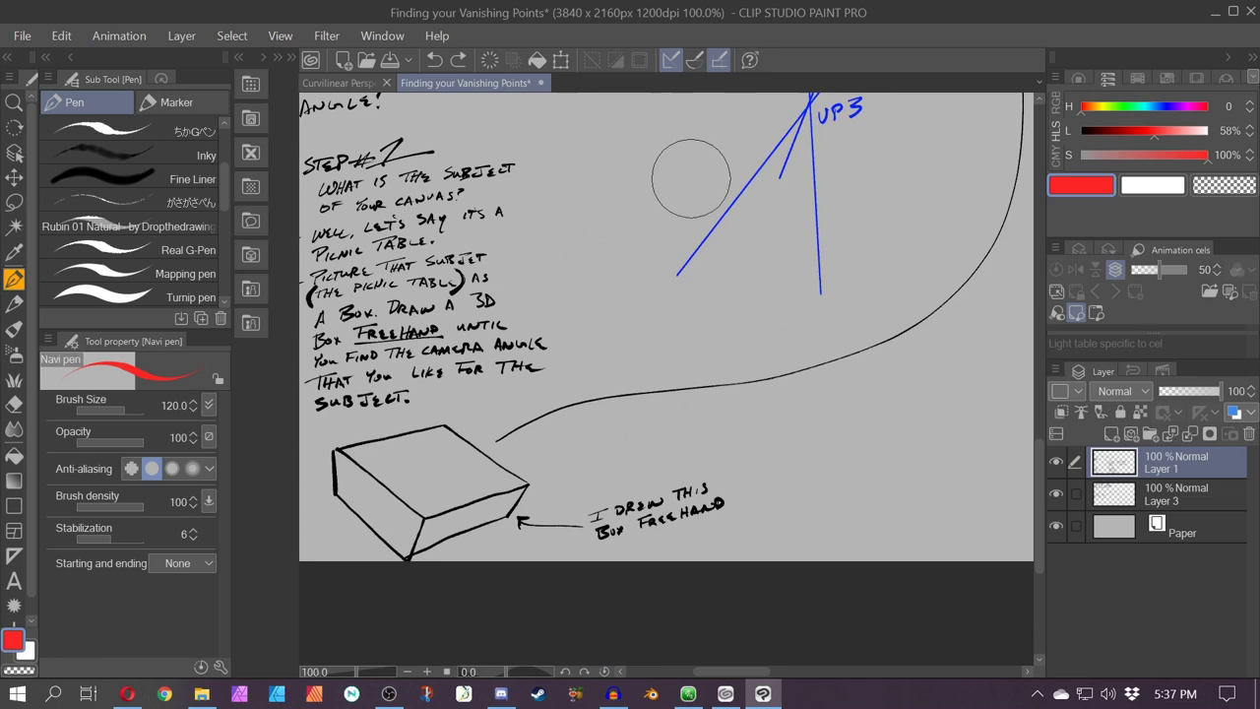
mouse_move(423, 362)
mouse_down()
mouse_move(433, 630)
mouse_move(512, 448)
mouse_move(523, 498)
mouse_up()
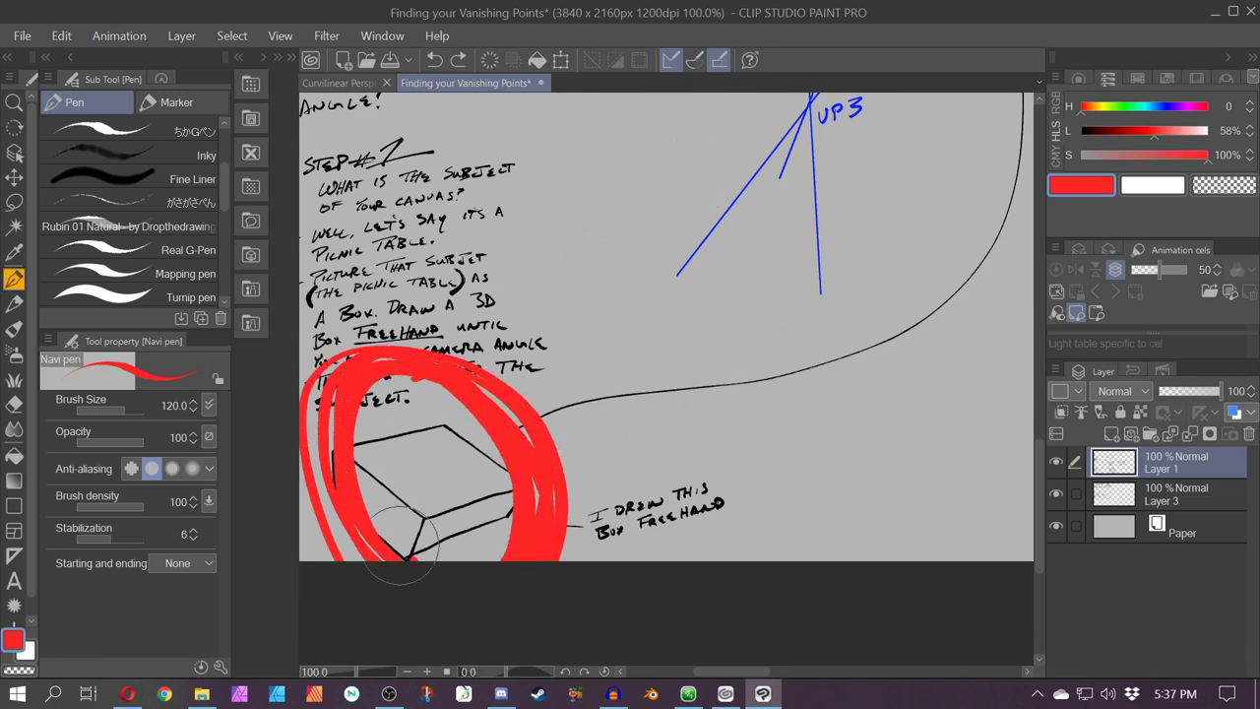
key(ctrl+z)
Reduce the pen's brush size to 17
drag(729, 239, 631, 591)
scroll(631, 591, down, 2)
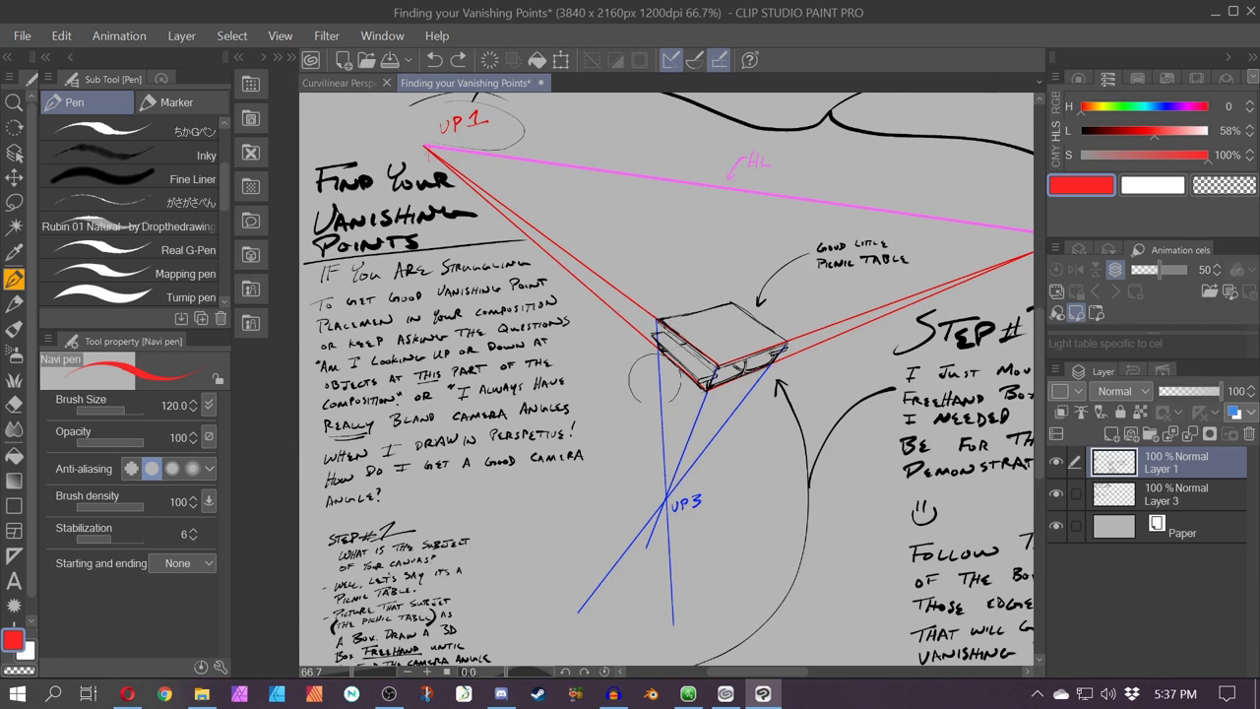
key(bracketleft)
key(bracketleft)
key(bracketleft)
key(bracketleft)
key(bracketleft)
key(bracketleft)
key(bracketleft)
key(bracketleft)
drag(605, 440, 573, 415)
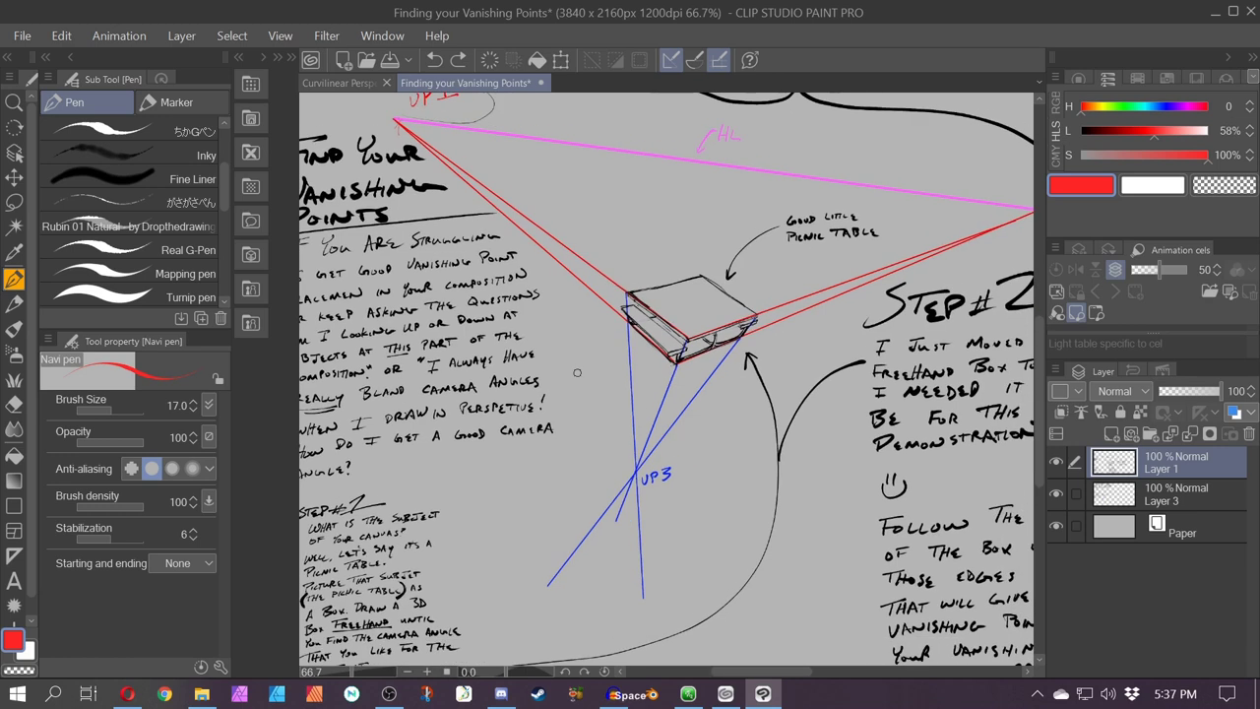
Draw a red line from the picnic table's left corner to VP3 and extend the freehand box's left vertical edge downward
scroll(556, 488, up, 3)
drag(605, 459, 709, 175)
mouse_move(433, 423)
mouse_down()
mouse_move(320, 472)
mouse_move(540, 530)
mouse_up()
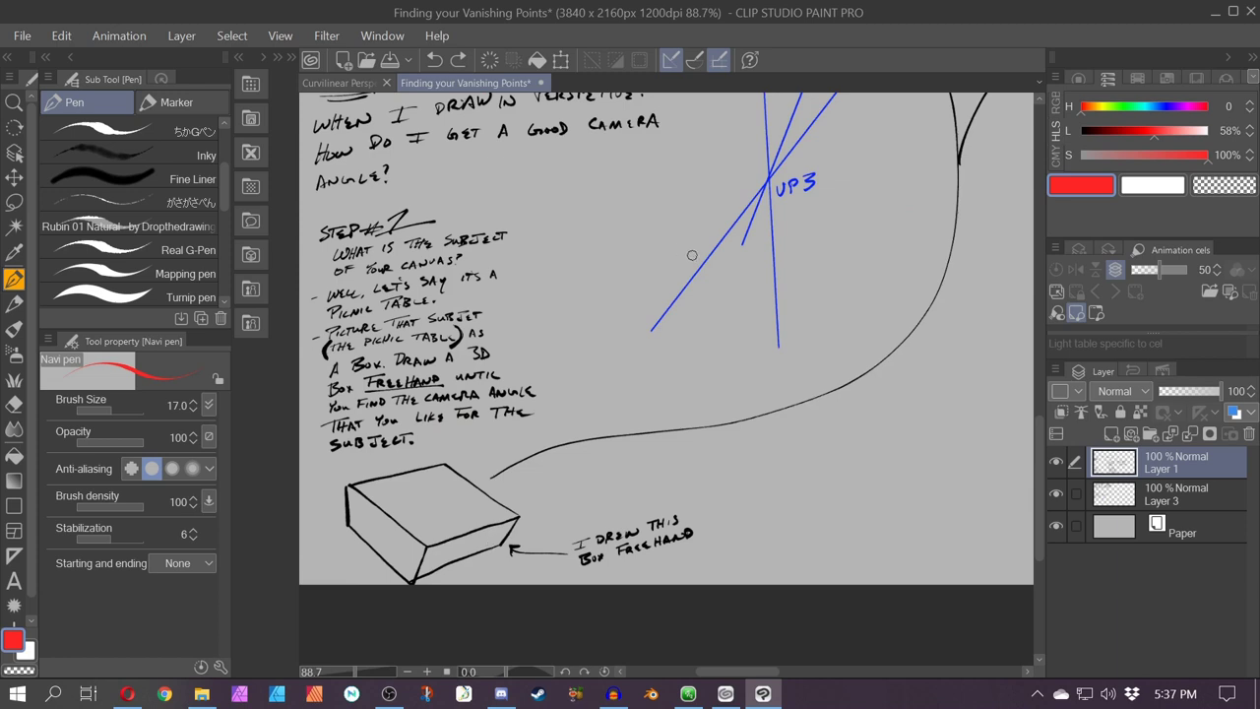
drag(672, 230, 528, 642)
scroll(529, 642, up, 1)
scroll(647, 368, down, 1)
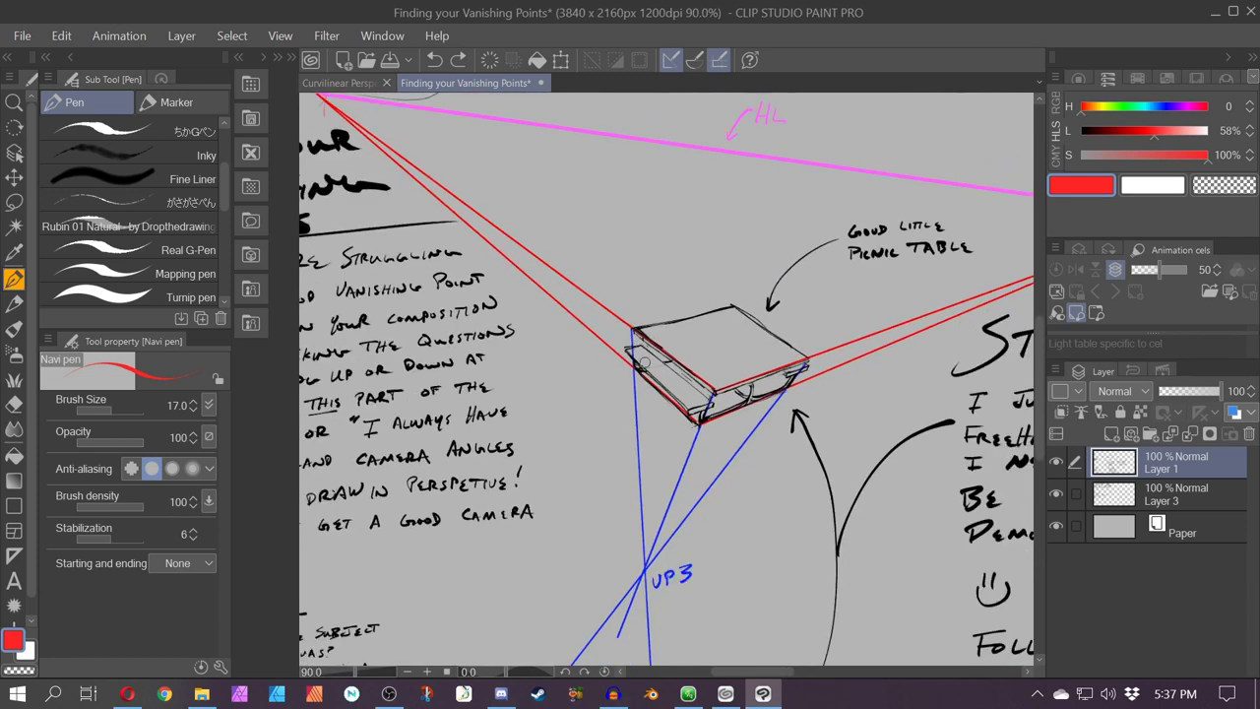
drag(631, 329, 648, 577)
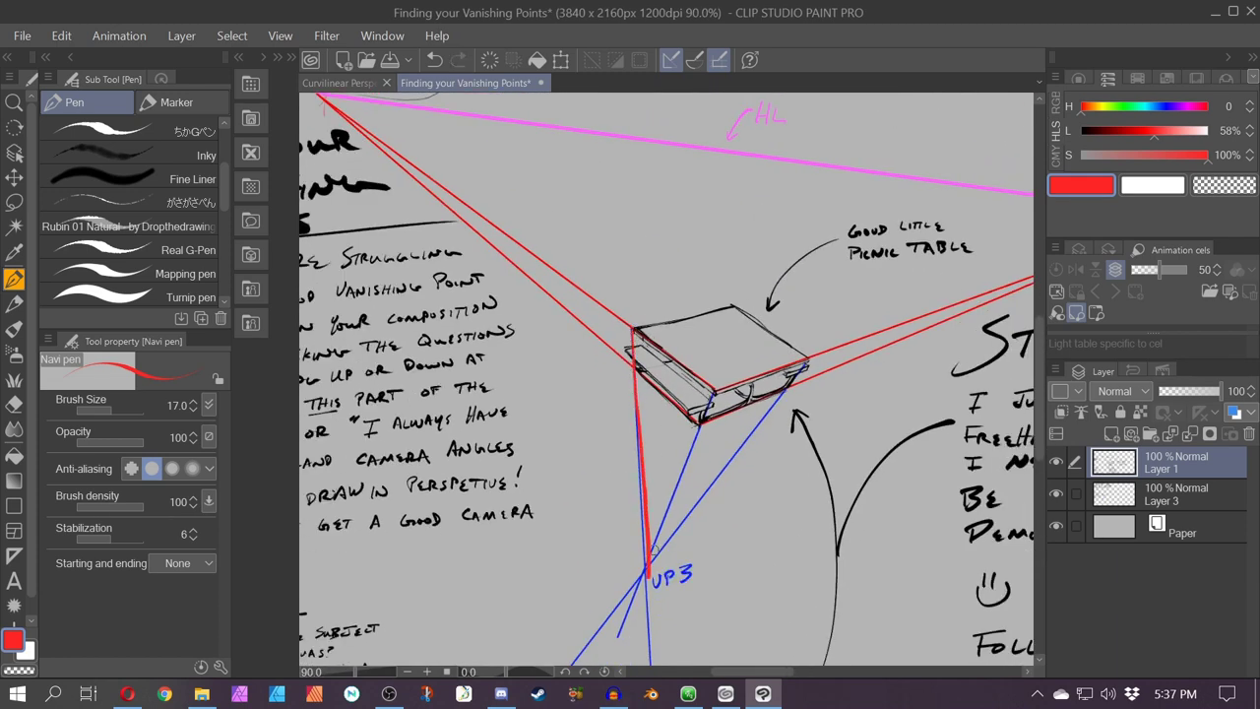
mouse_move(609, 492)
mouse_down()
mouse_move(597, 304)
mouse_move(610, 280)
mouse_up()
drag(423, 498, 549, 245)
drag(347, 422, 350, 538)
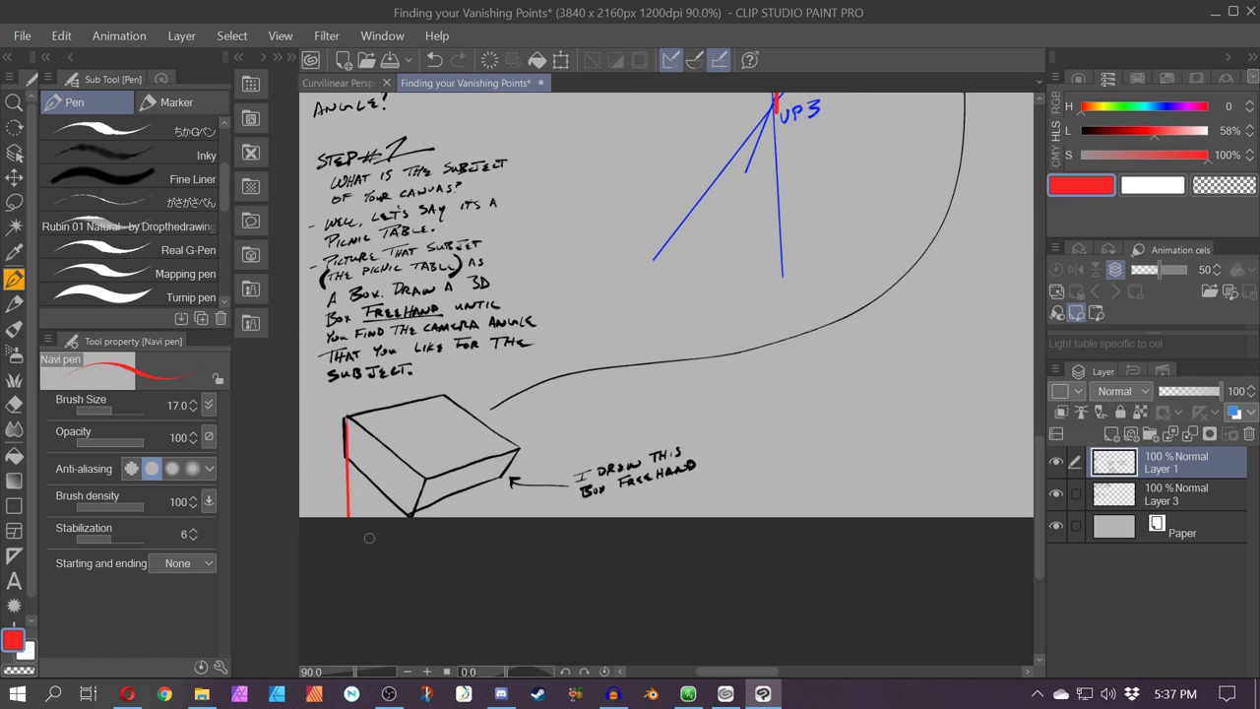
Draw a red line from the picnic table's front corner through VP3 and mark the freehand box's matching front edge
drag(506, 258, 476, 587)
drag(814, 260, 732, 482)
drag(571, 630, 723, 259)
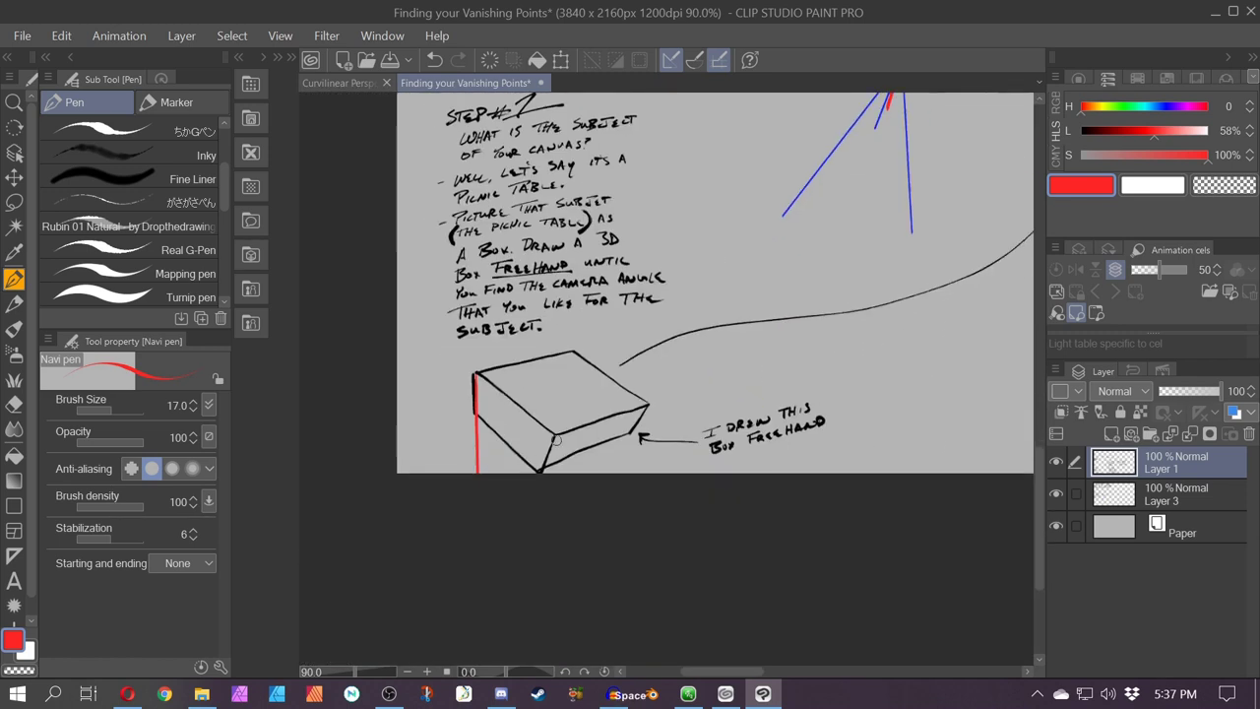
drag(558, 441, 537, 472)
Draw a red line from the picnic table's right corner to VP3, circle VP3, and extend the freehand box's right edge
mouse_move(729, 175)
mouse_down()
mouse_move(638, 321)
mouse_move(538, 562)
mouse_up()
mouse_move(866, 239)
mouse_down()
mouse_move(694, 462)
mouse_move(726, 455)
mouse_up()
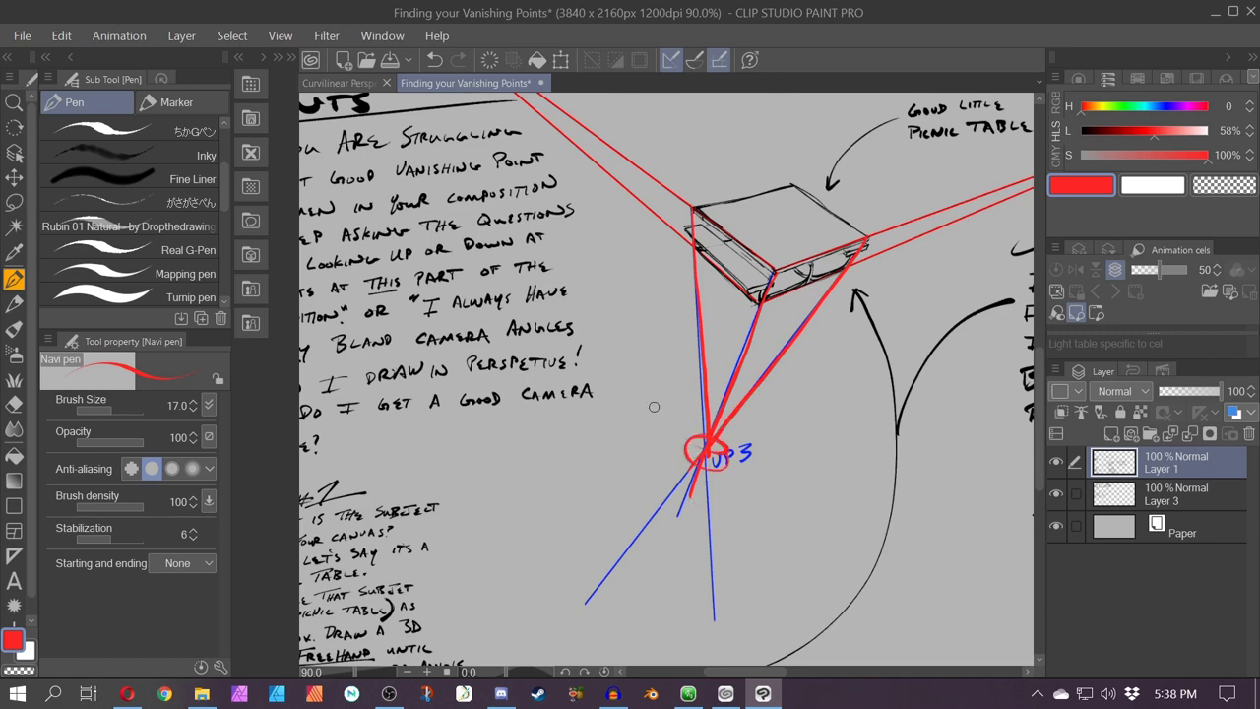
drag(511, 508, 604, 181)
drag(546, 468, 478, 554)
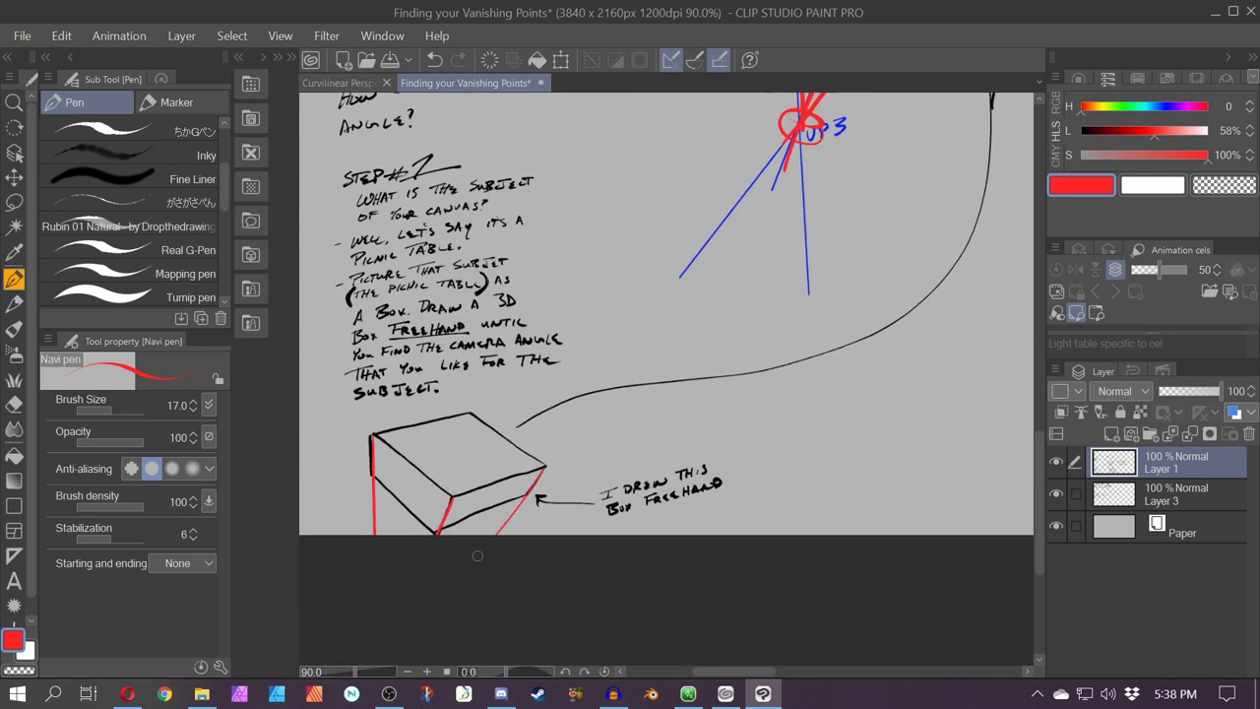
Undo the red lines converging on VP3 and the matching edge marks on the freehand box
mouse_move(609, 315)
mouse_down()
mouse_move(545, 622)
mouse_move(481, 686)
mouse_up()
mouse_move(699, 525)
mouse_down()
mouse_move(733, 507)
mouse_move(675, 534)
mouse_move(766, 500)
mouse_move(687, 548)
mouse_up()
key(ctrl+z)
key(ctrl+z)
key(ctrl+z)
key(ctrl+z)
key(ctrl+z)
key(ctrl+z)
key(ctrl+z)
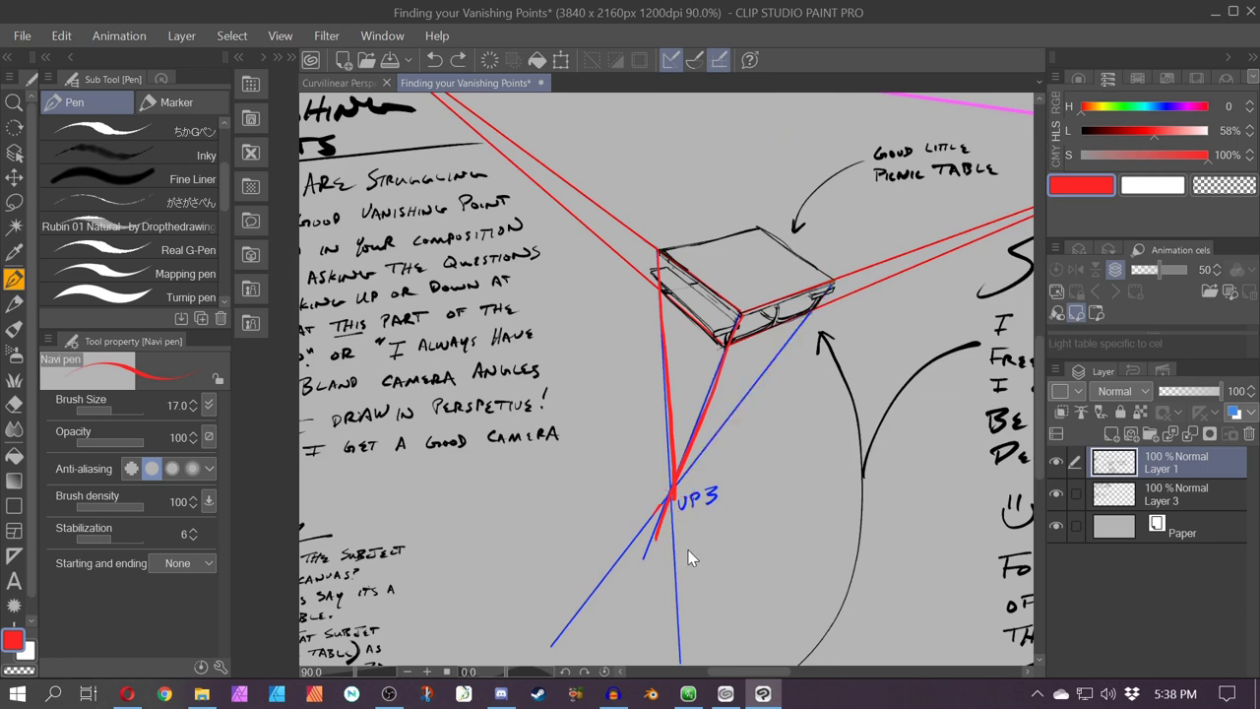
mouse_move(713, 465)
mouse_down()
mouse_move(704, 461)
mouse_move(745, 502)
mouse_up()
scroll(745, 512, down, 1)
key(ctrl+z)
Trace the picnic table's left-receding edges to VP1 in red, circle their intersection, and undo the marks
drag(764, 350, 707, 450)
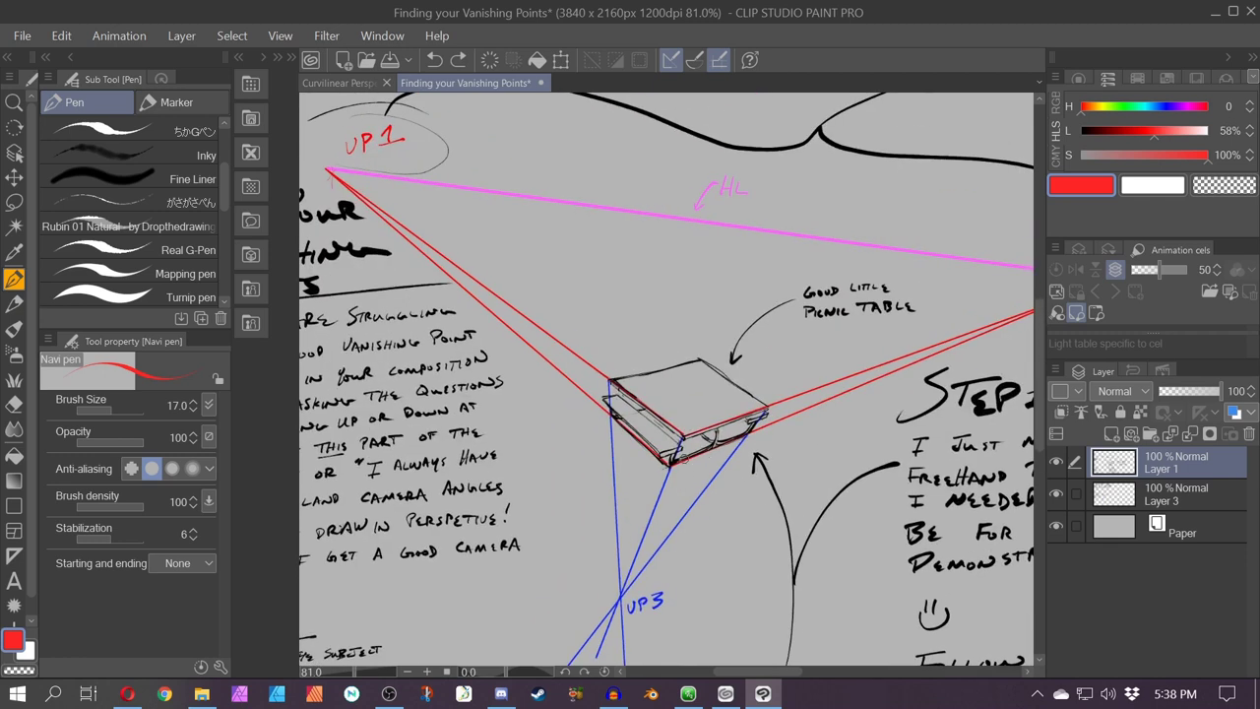
scroll(685, 459, up, 2)
scroll(685, 459, down, 4)
scroll(675, 455, up, 1)
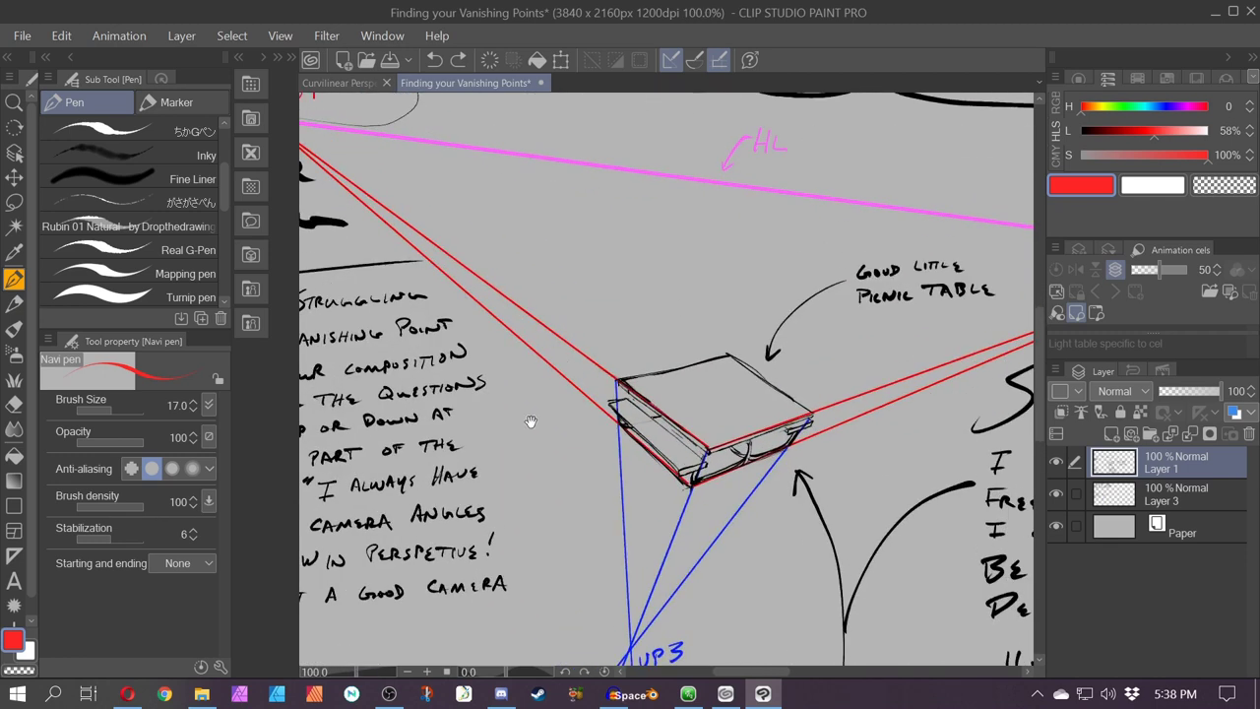
drag(532, 421, 669, 506)
drag(815, 501, 400, 189)
mouse_move(832, 563)
mouse_down()
mouse_move(409, 187)
mouse_move(376, 199)
mouse_move(399, 173)
mouse_up()
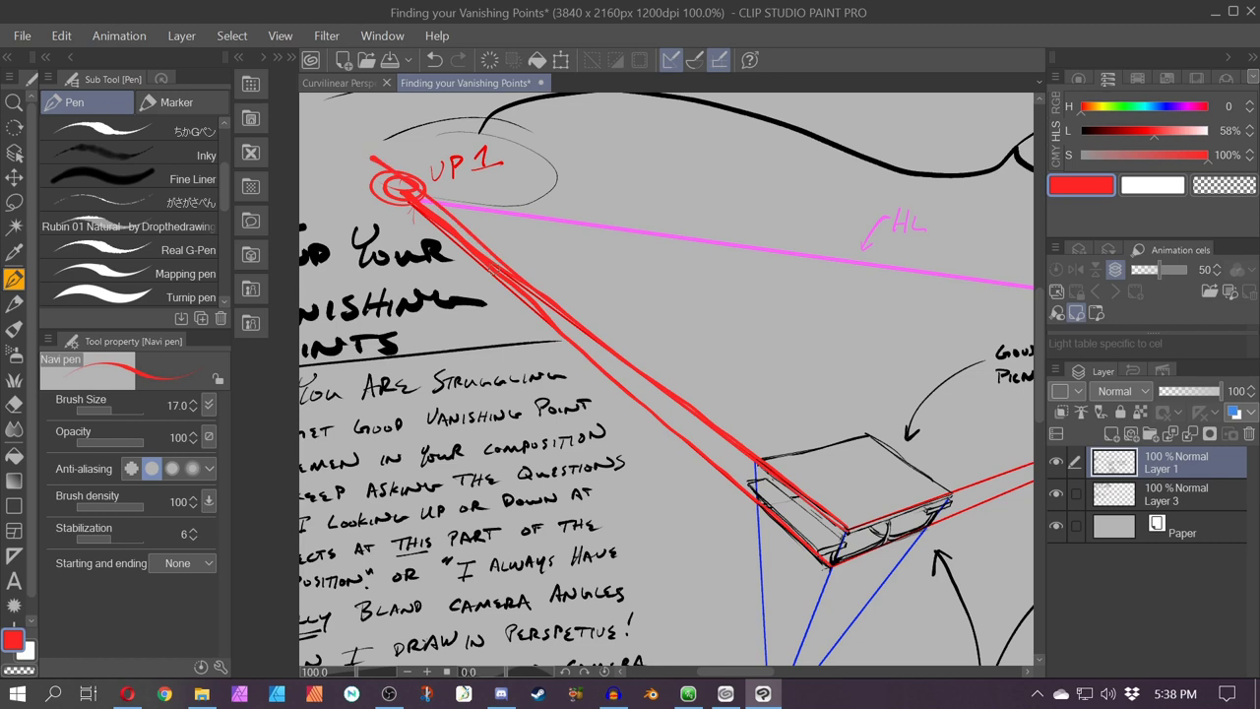
key(ctrl+z)
key(ctrl+z)
key(ctrl+z)
Redraw the two red lines from the picnic table's front corner edges toward VP1 twice, undoing them each time
drag(850, 529, 412, 192)
drag(816, 550, 365, 171)
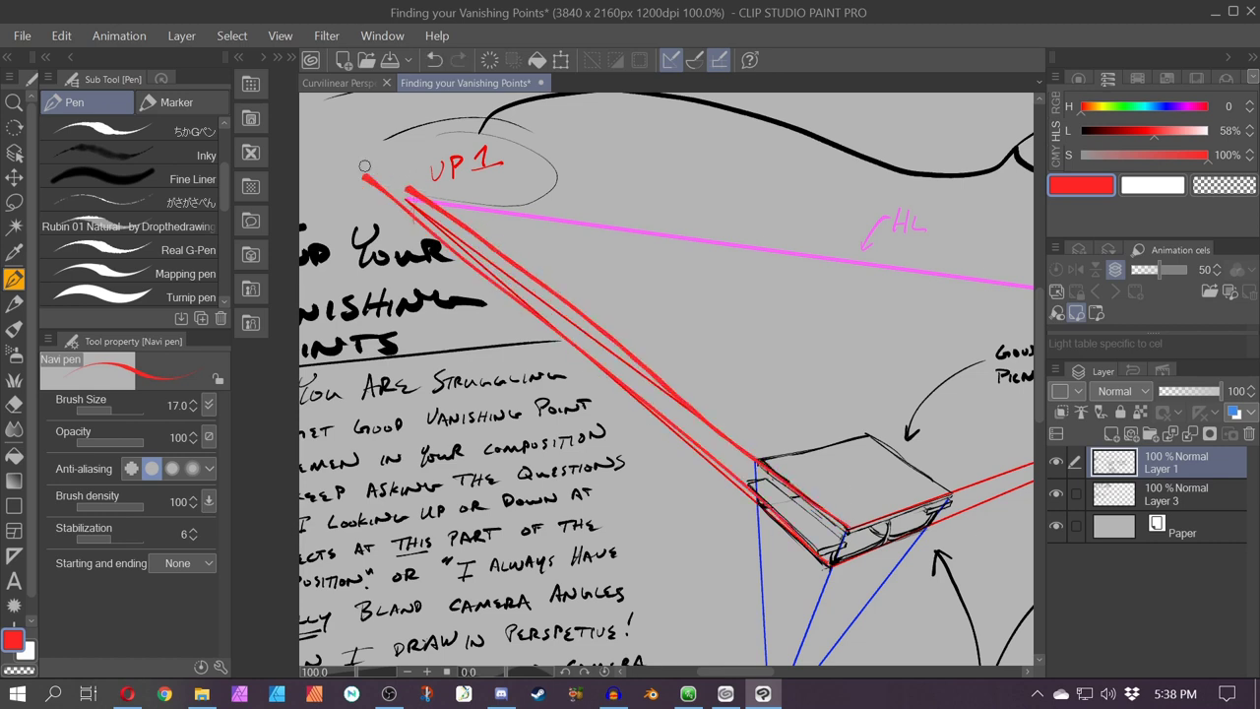
key(ctrl+z)
key(ctrl+z)
drag(847, 530, 415, 207)
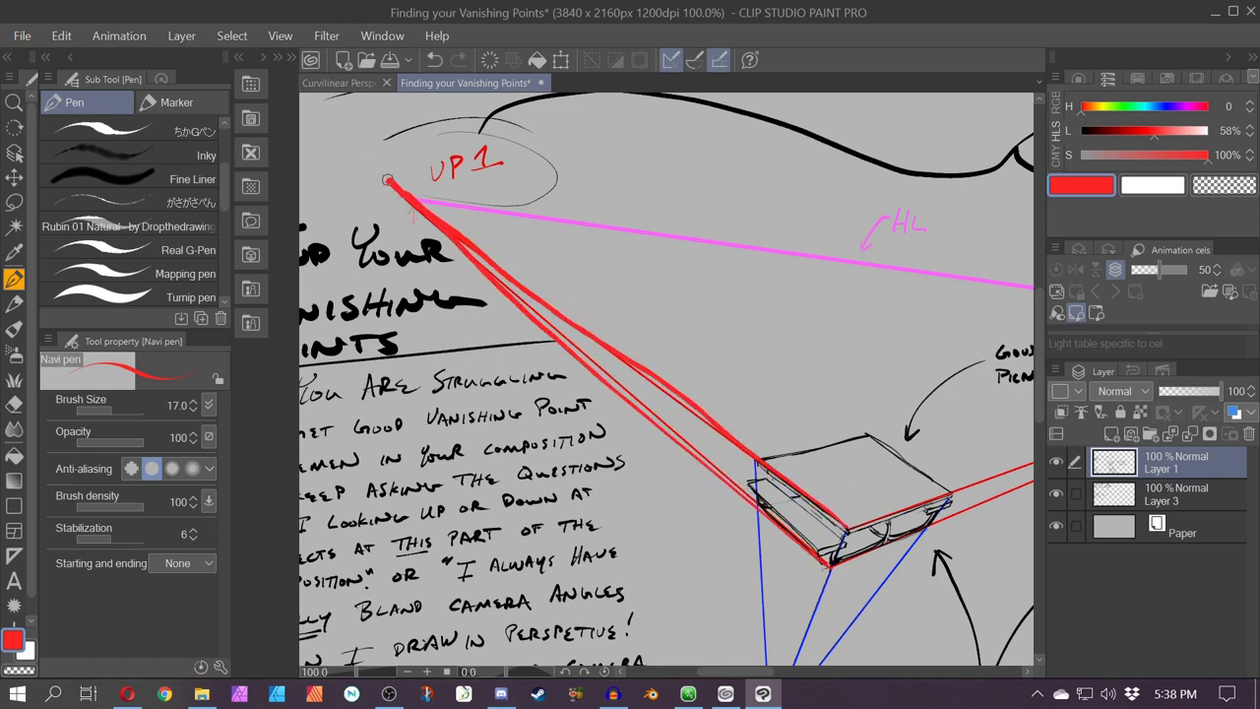
key(ctrl+z)
key(ctrl+z)
drag(740, 267, 530, 293)
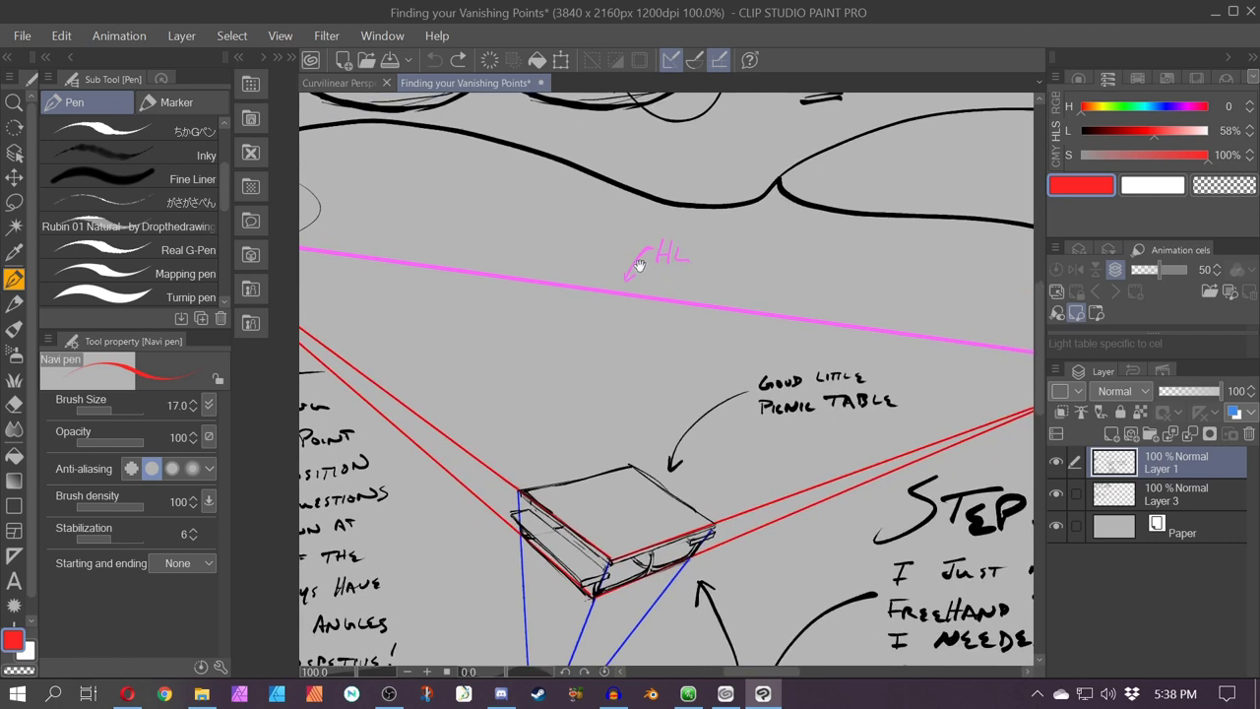
Trace the picnic table's right-receding edges to VP2 in red and undo the strokes
drag(641, 267, 530, 253)
drag(386, 462, 997, 339)
drag(463, 537, 990, 341)
mouse_move(575, 516)
mouse_down()
mouse_move(1010, 335)
mouse_move(881, 315)
mouse_up()
key(ctrl+z)
key(ctrl+z)
key(ctrl+z)
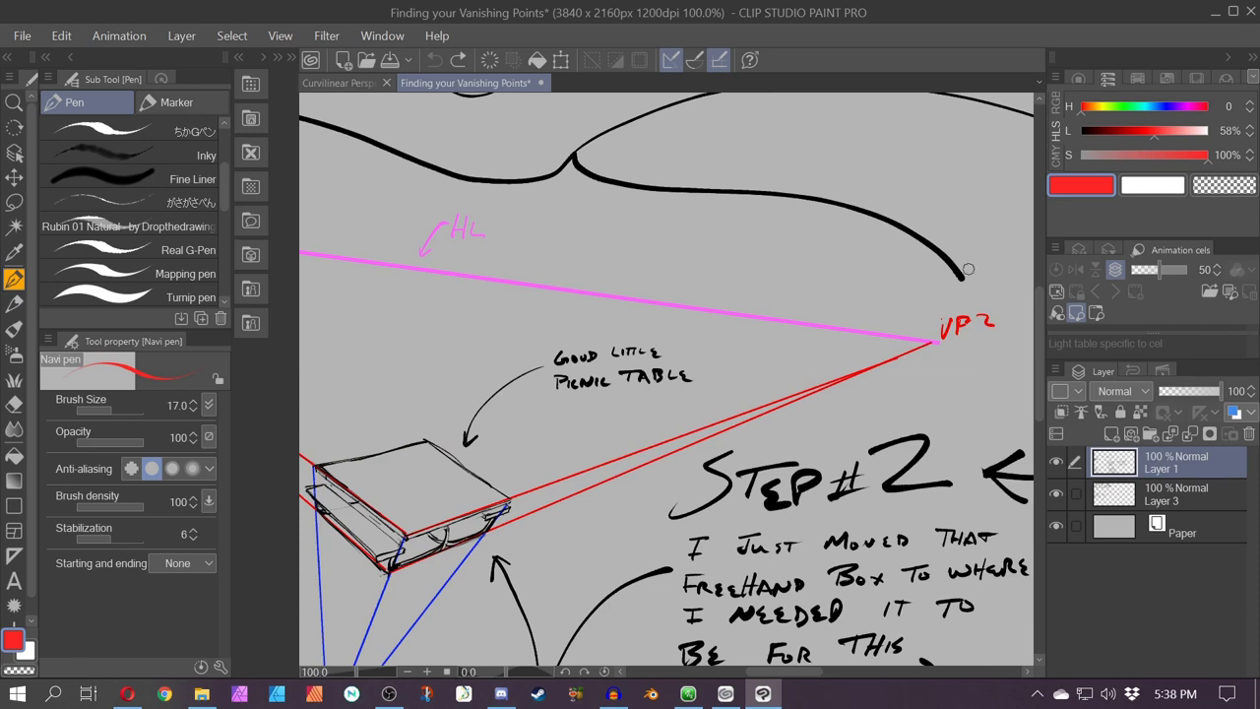
Circle the VP2 label in red and undo the circle
mouse_move(970, 281)
mouse_down()
mouse_move(1005, 365)
mouse_move(940, 280)
mouse_up()
scroll(881, 301, down, 3)
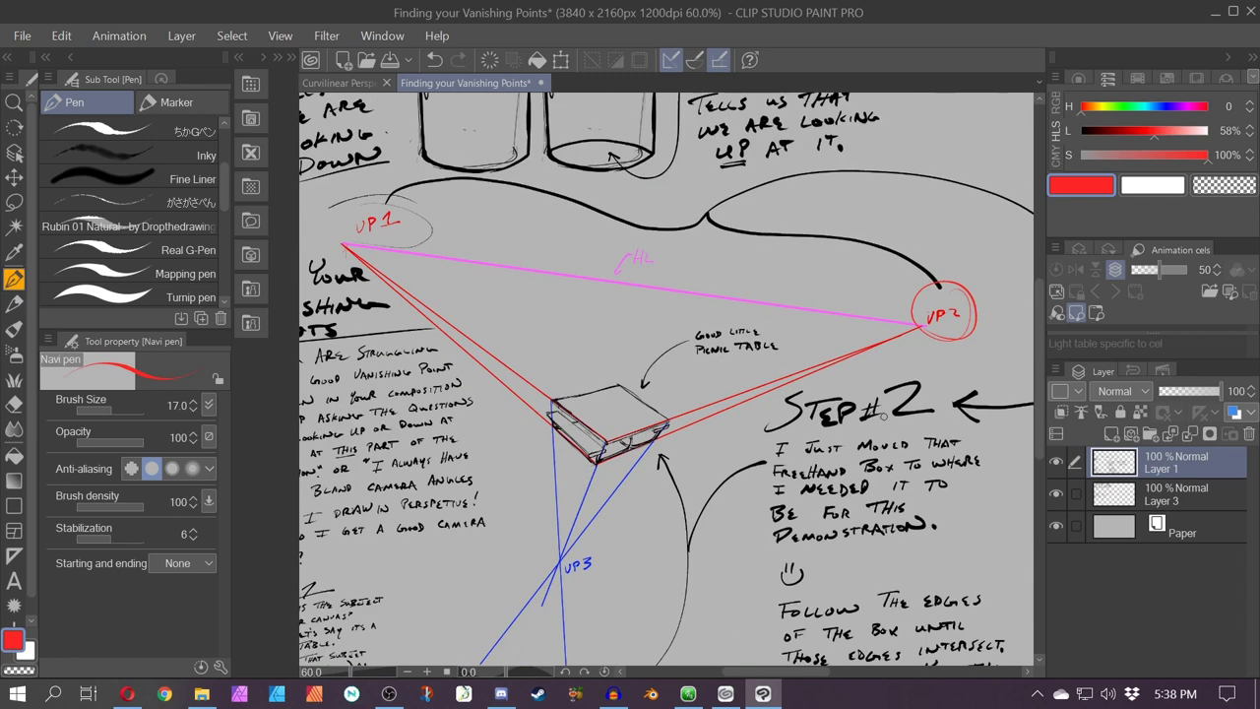
key(ctrl+z)
scroll(794, 373, up, 1)
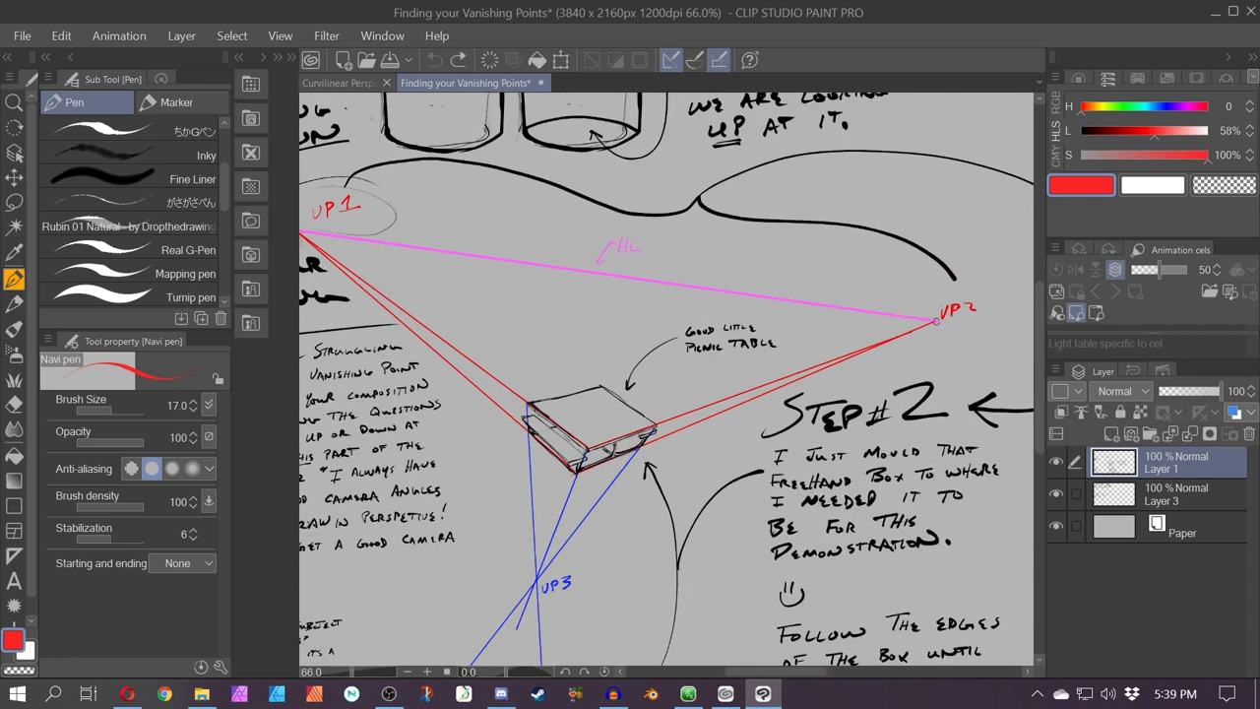
Trace the horizon line through VP1 and VP2 with repeated red strokes and undo them
drag(937, 321, 297, 233)
drag(436, 385, 507, 416)
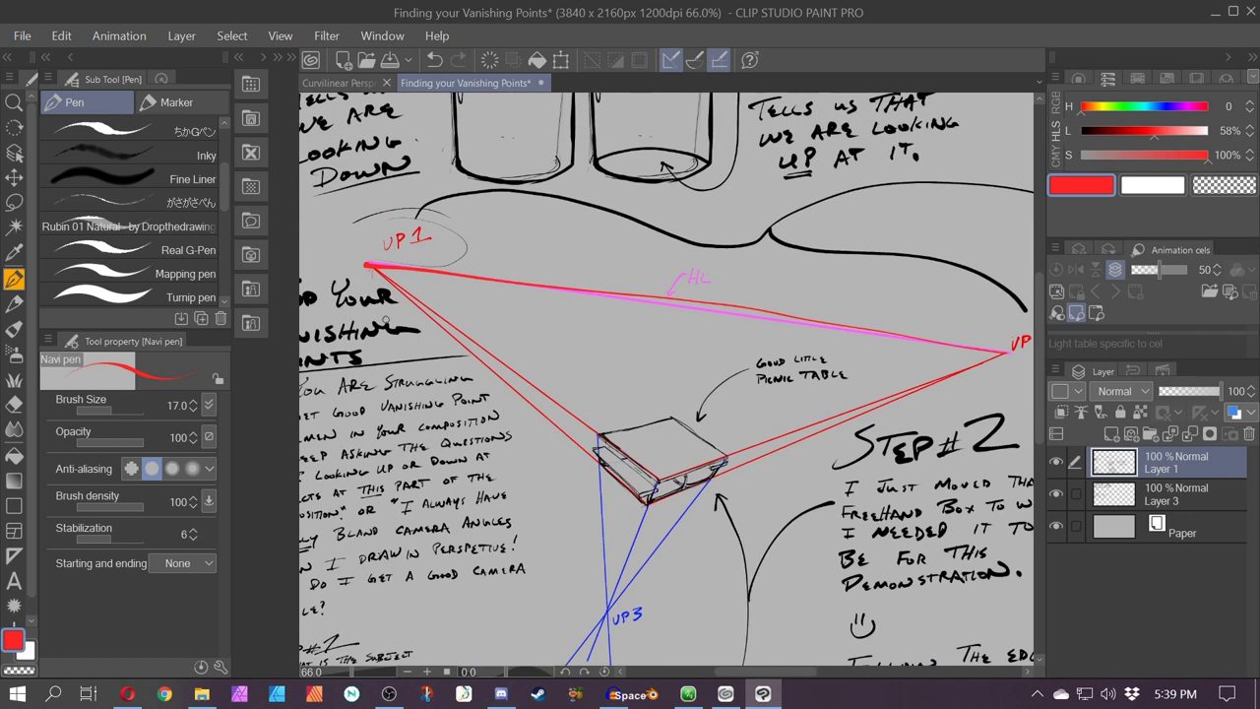
mouse_move(365, 263)
mouse_down()
mouse_move(873, 341)
mouse_move(300, 252)
mouse_up()
mouse_move(1032, 380)
mouse_down()
mouse_move(734, 319)
mouse_move(1032, 380)
mouse_up()
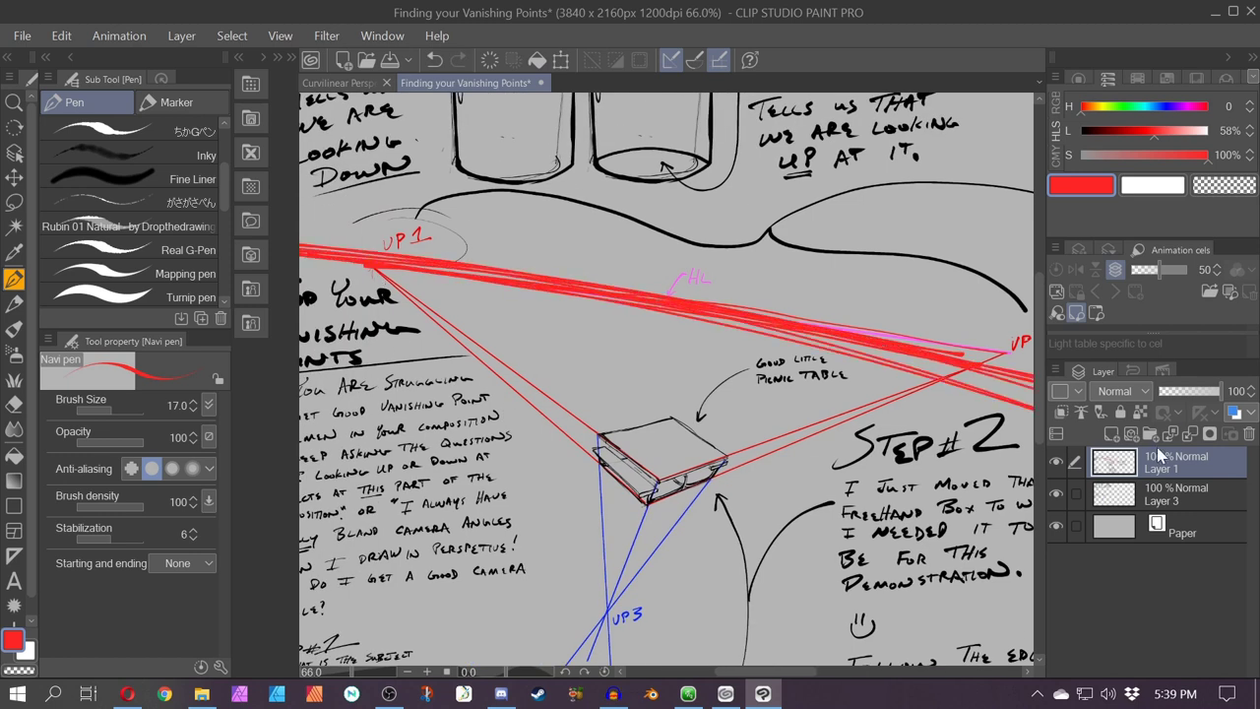
key(ctrl+z)
key(ctrl+z)
Circle the three vanishing points VP1, VP2 and VP3 in red
mouse_move(910, 448)
mouse_down()
mouse_move(851, 358)
mouse_move(861, 382)
mouse_up()
mouse_move(313, 185)
mouse_down()
mouse_move(309, 209)
mouse_move(322, 183)
mouse_up()
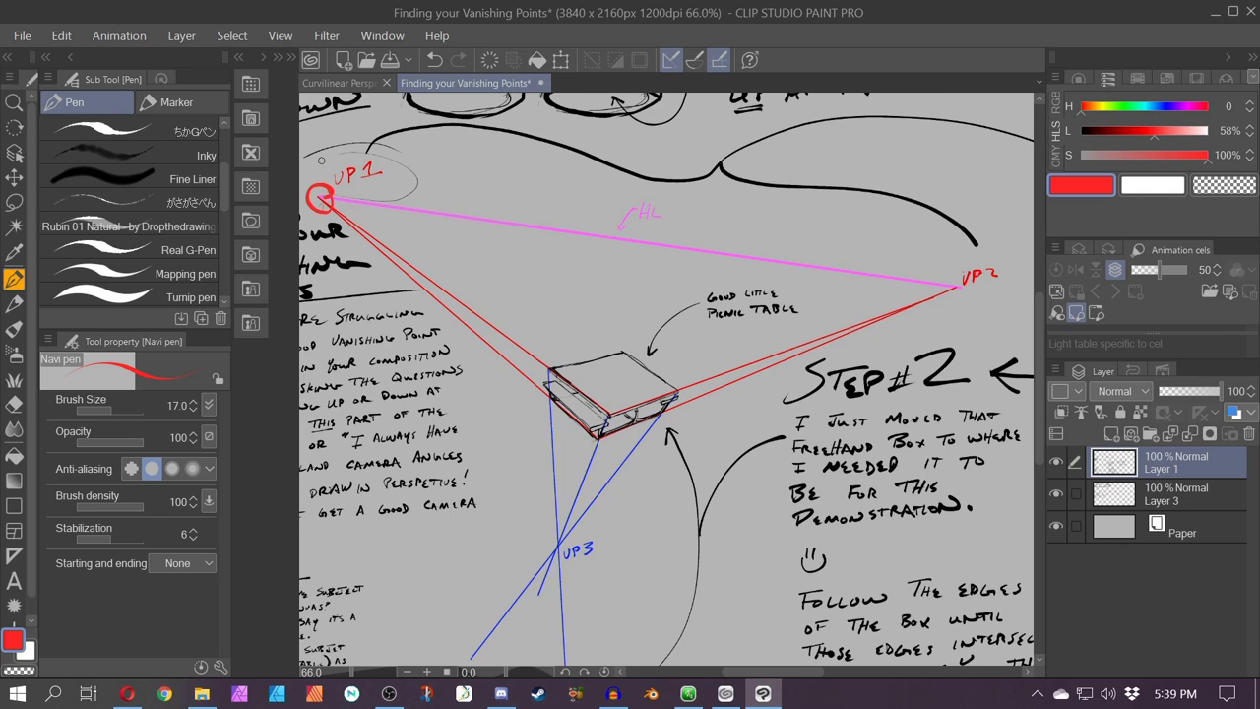
mouse_move(971, 277)
mouse_down()
mouse_move(971, 294)
mouse_move(949, 276)
mouse_move(961, 268)
mouse_up()
mouse_move(559, 540)
mouse_down()
mouse_move(547, 556)
mouse_move(541, 529)
mouse_up()
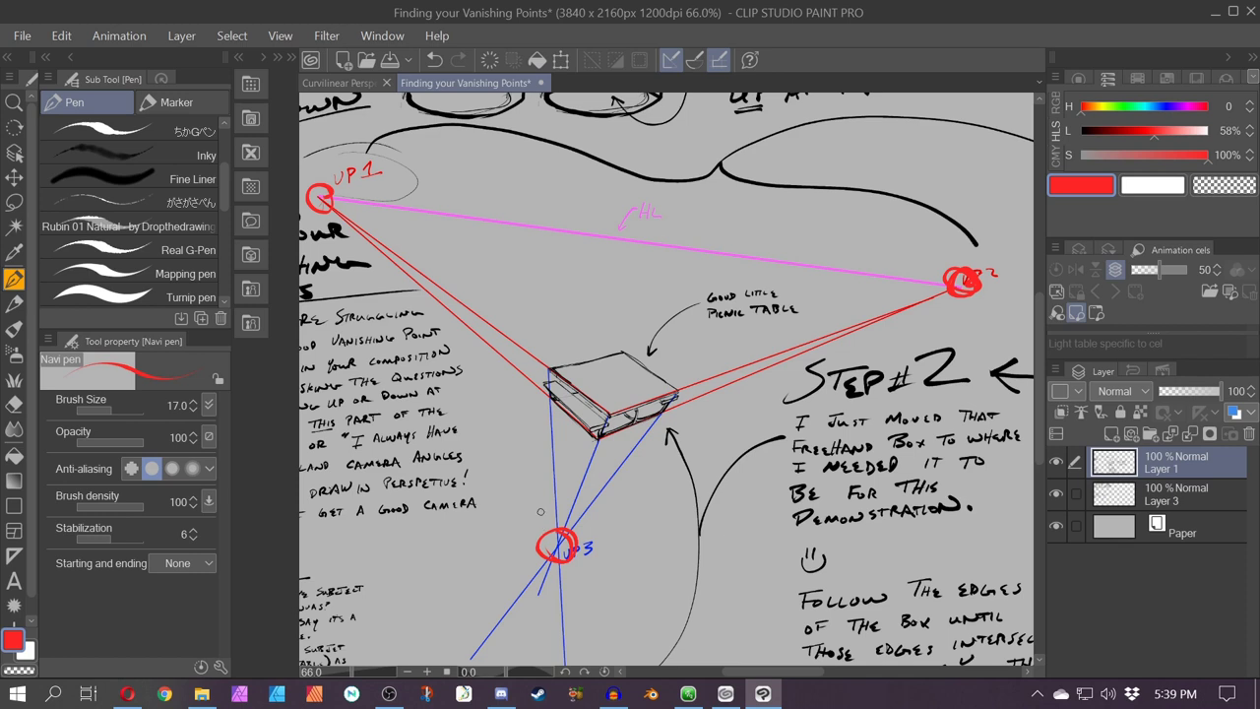
Handwrite VP1, VP2 and VP3 as a large red list below the horizon line, over the picnic table
drag(563, 258, 600, 252)
drag(608, 304, 611, 280)
drag(658, 240, 662, 303)
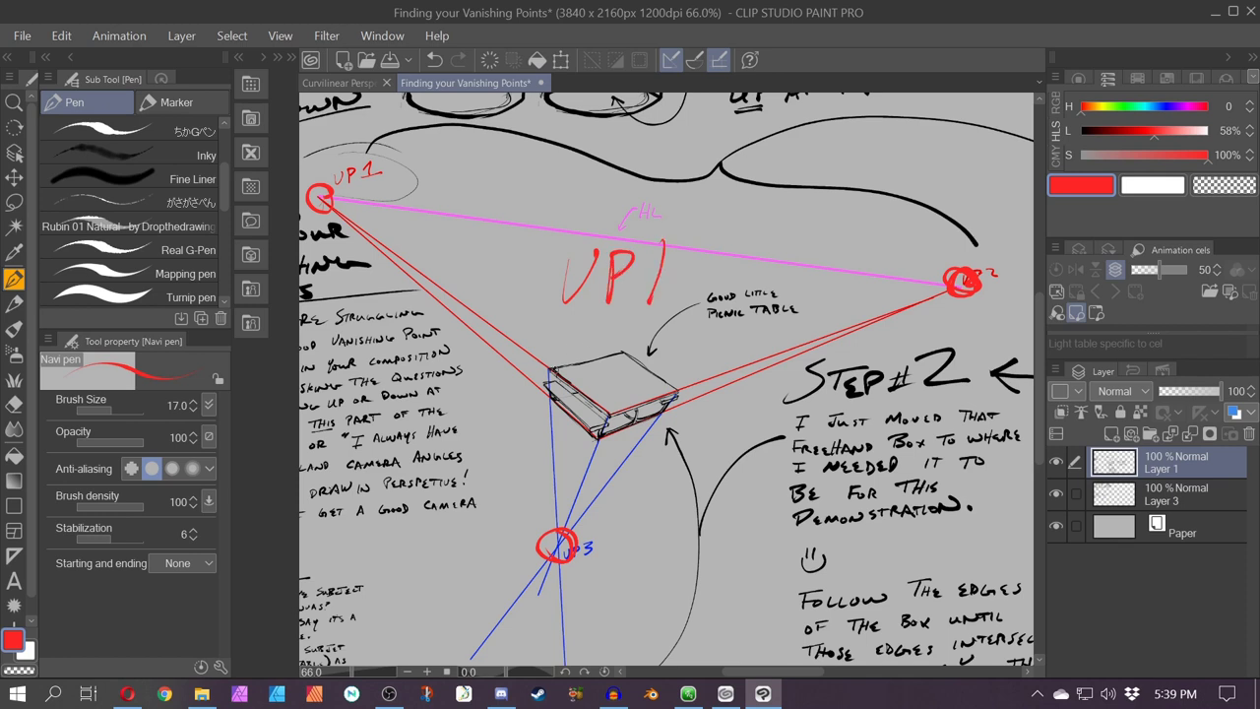
drag(567, 337, 595, 331)
drag(604, 378, 630, 340)
drag(646, 325, 687, 356)
mouse_move(555, 424)
mouse_down()
mouse_move(595, 421)
mouse_move(602, 451)
mouse_move(602, 439)
mouse_up()
mouse_move(638, 398)
mouse_down()
mouse_move(668, 418)
mouse_move(640, 449)
mouse_up()
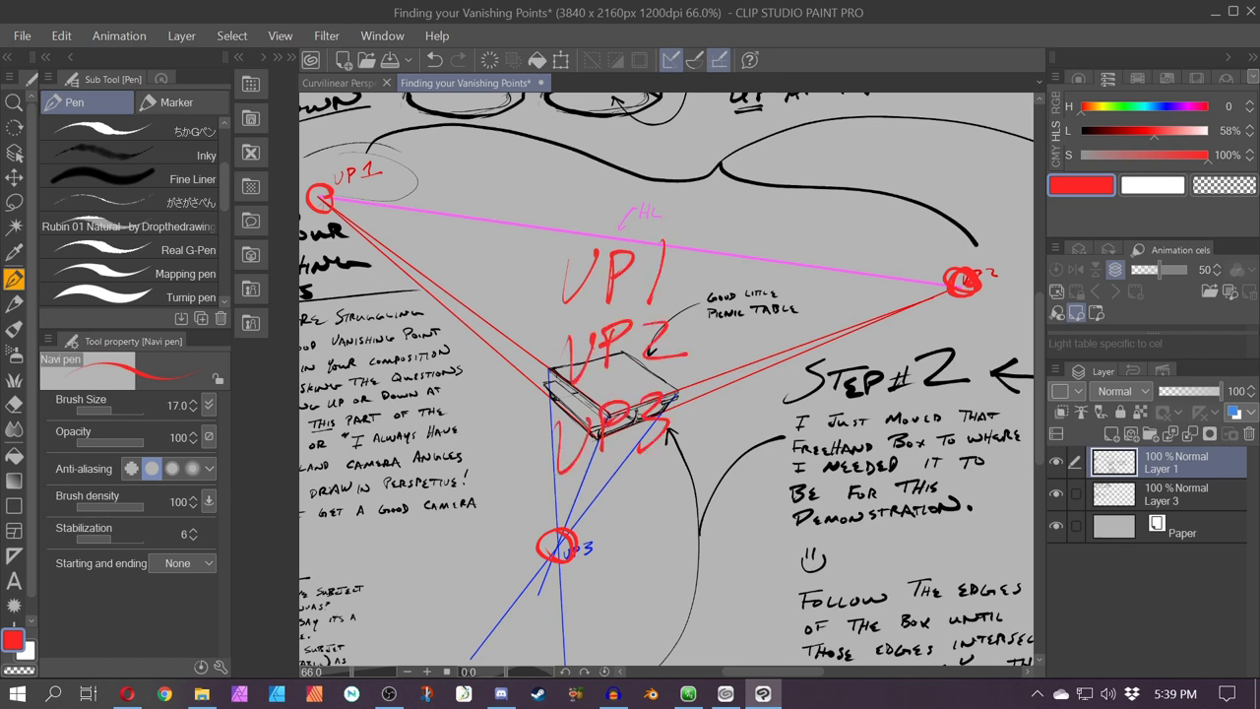
Undo the red VP1, VP2, VP3 list and the circles around the vanishing points
key(ctrl+z)
key(ctrl+z)
key(ctrl+z)
key(ctrl+z)
key(ctrl+z)
key(ctrl+z)
key(ctrl+z)
key(ctrl+z)
key(ctrl+z)
key(ctrl+z)
key(ctrl+z)
key(ctrl+z)
key(ctrl+z)
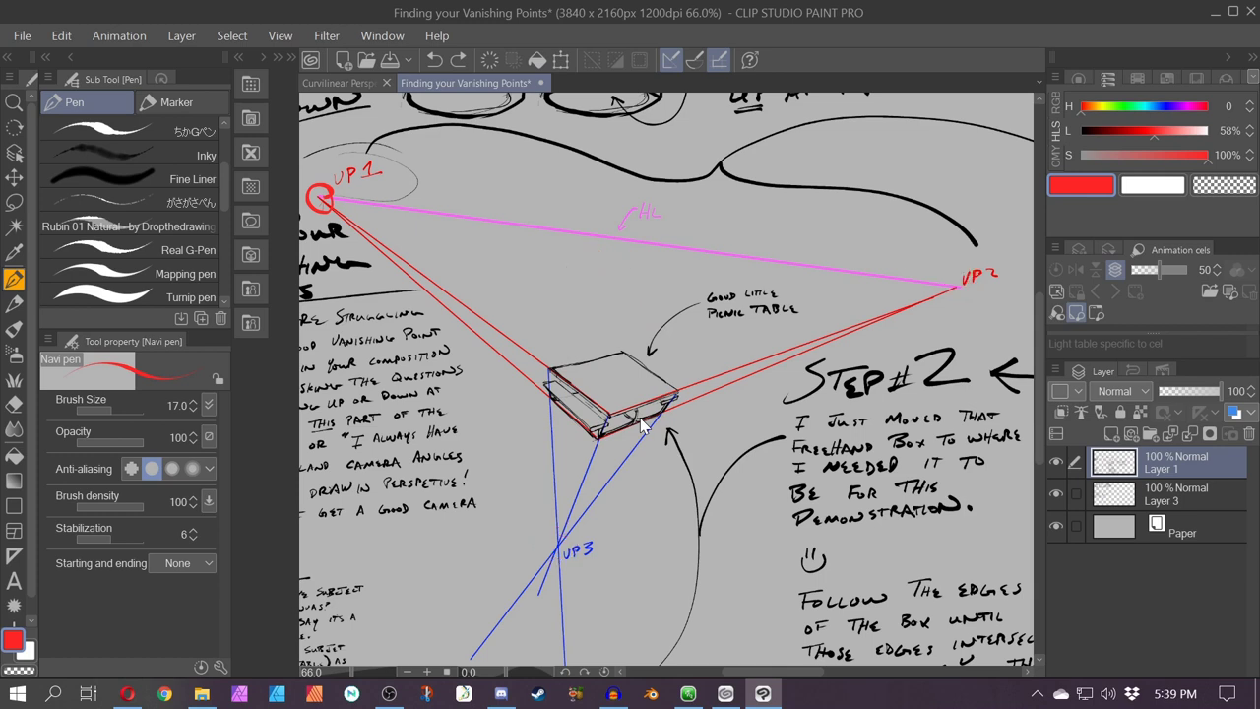
key(ctrl+z)
Sketch a freehand red box in the empty area above the note about edges that never intersect
scroll(700, 403, down, 8)
drag(704, 398, 540, 299)
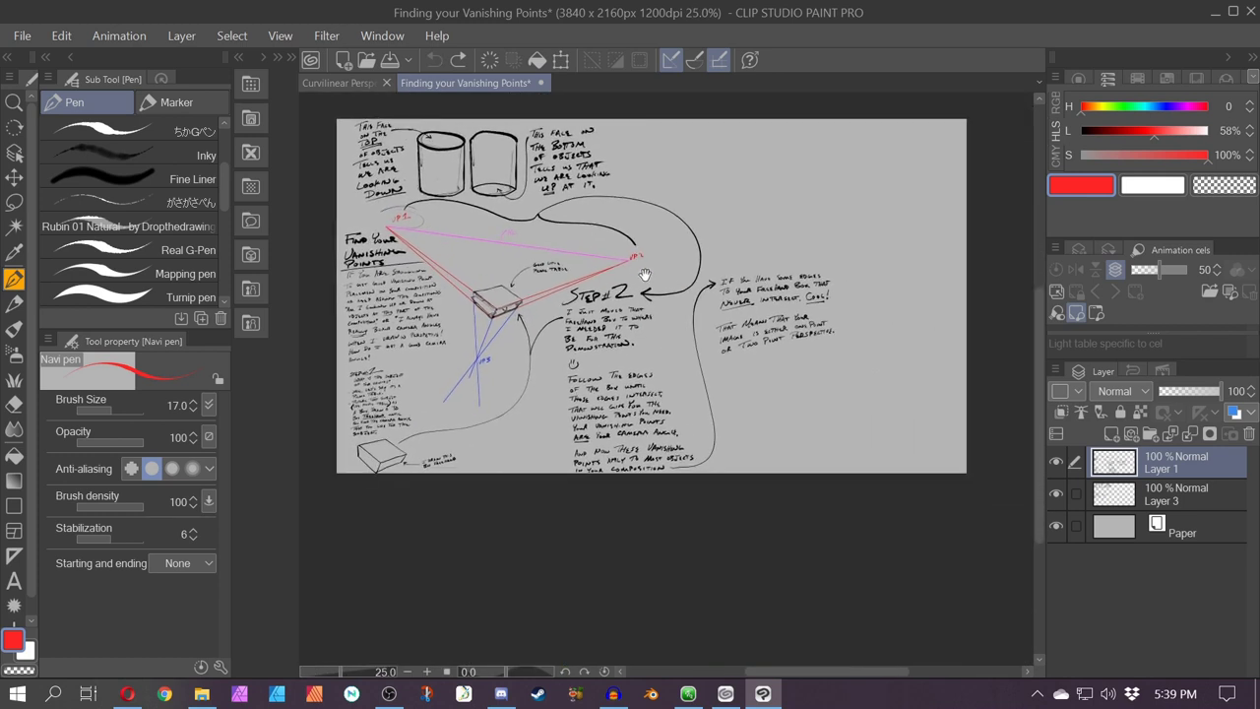
scroll(542, 292, up, 3)
drag(436, 333, 601, 395)
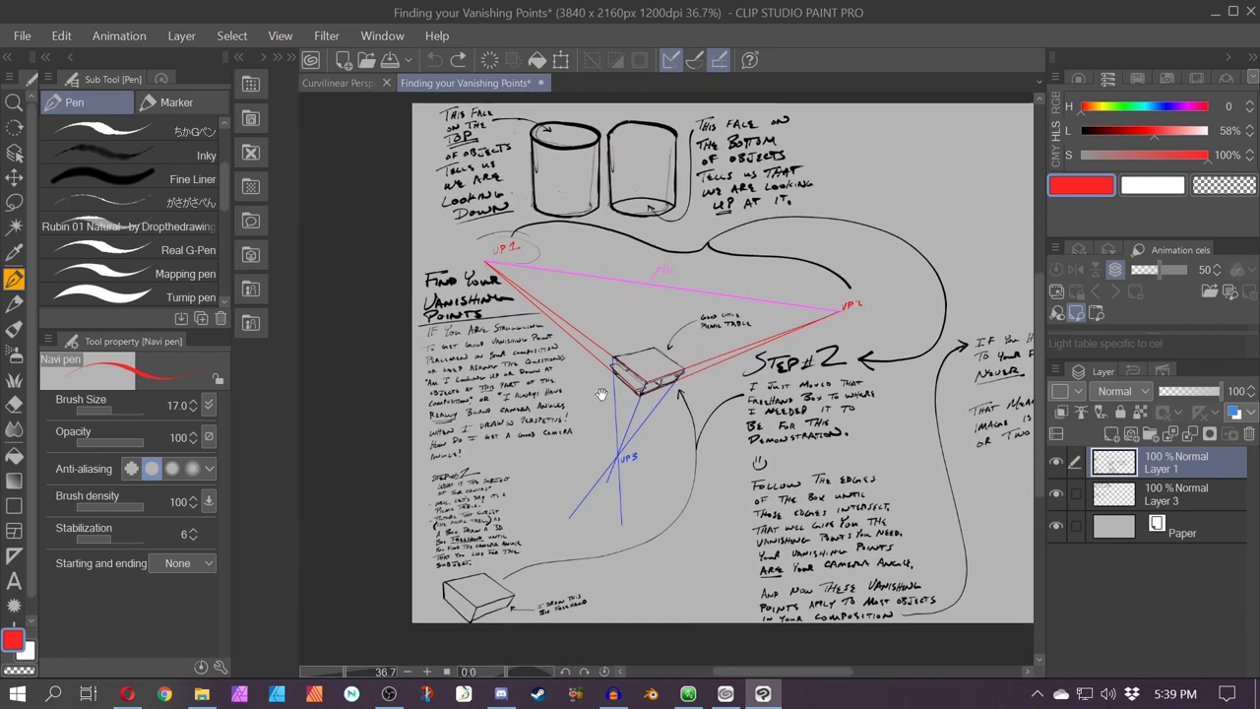
drag(719, 350, 407, 449)
scroll(817, 357, up, 4)
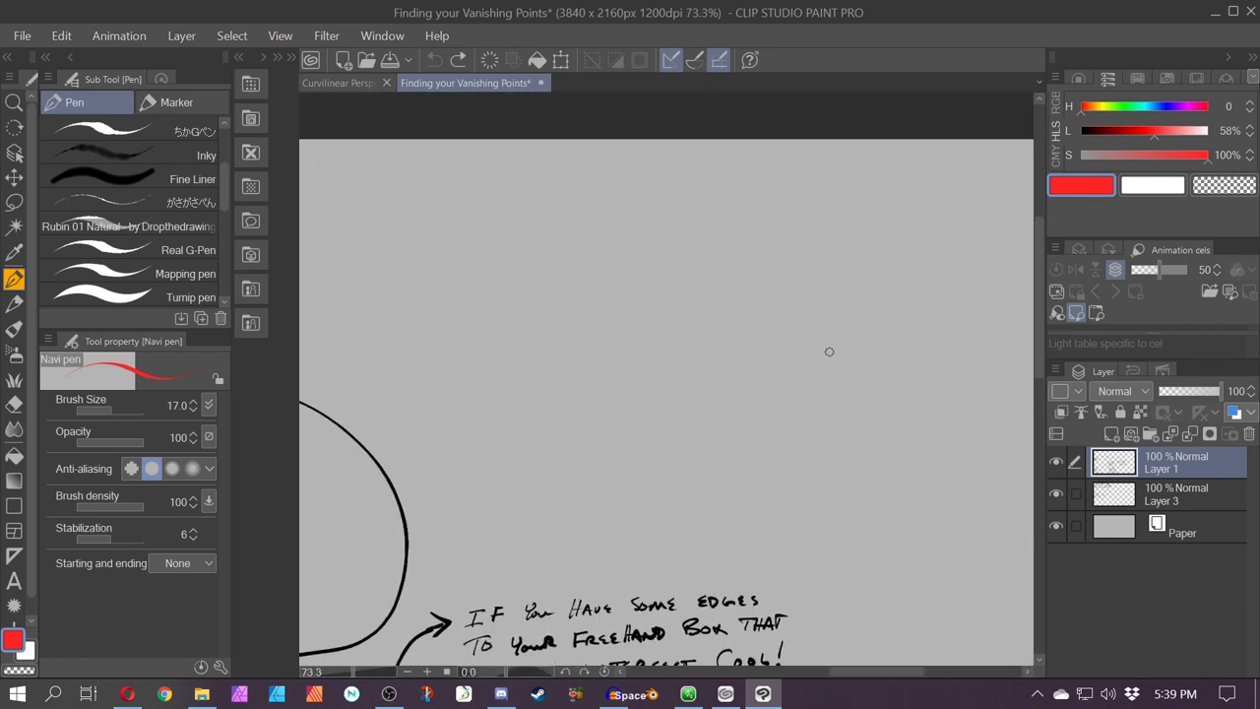
mouse_move(688, 423)
mouse_down()
mouse_move(695, 270)
mouse_move(554, 272)
mouse_up()
drag(689, 274, 728, 316)
drag(547, 276, 553, 423)
mouse_move(691, 425)
mouse_down()
mouse_move(544, 426)
mouse_move(645, 463)
mouse_move(739, 454)
mouse_up()
mouse_move(730, 311)
mouse_down()
mouse_move(738, 455)
mouse_move(622, 457)
mouse_up()
drag(720, 475, 616, 402)
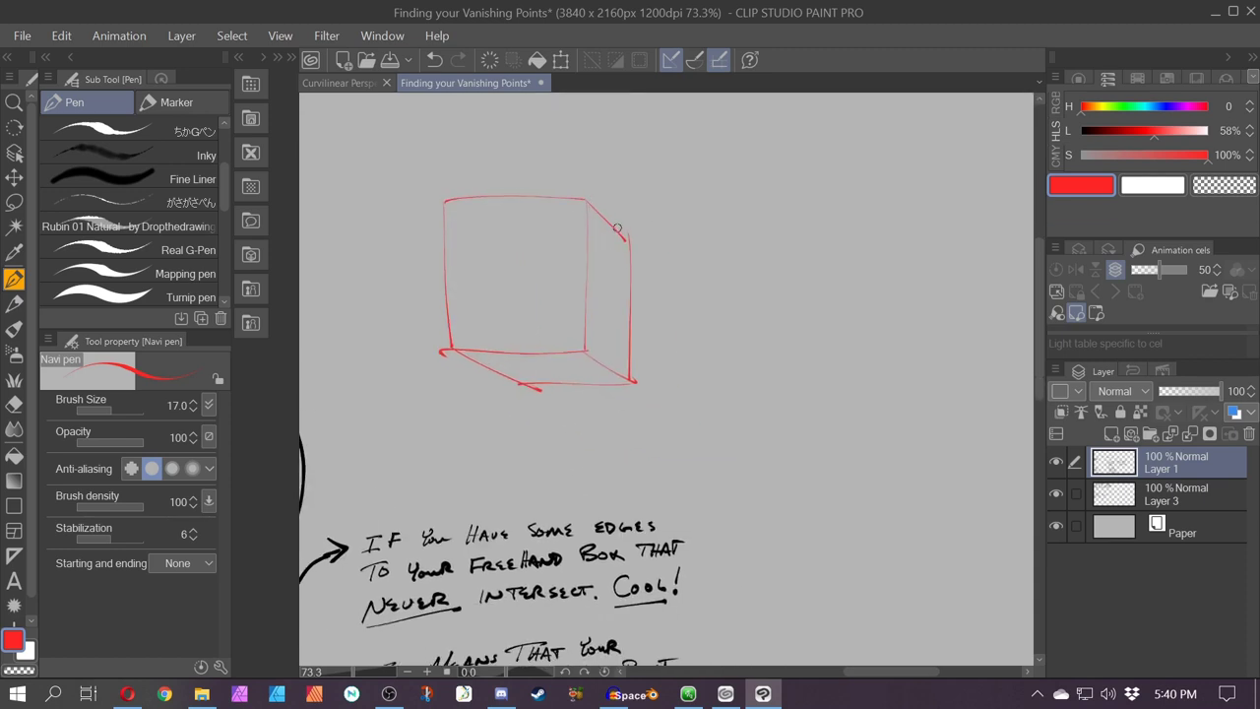
Extend the red box's receding edges down to the right until they converge, and mark their intersection with a dot
drag(624, 239, 957, 562)
drag(631, 382, 989, 593)
drag(943, 553, 1003, 596)
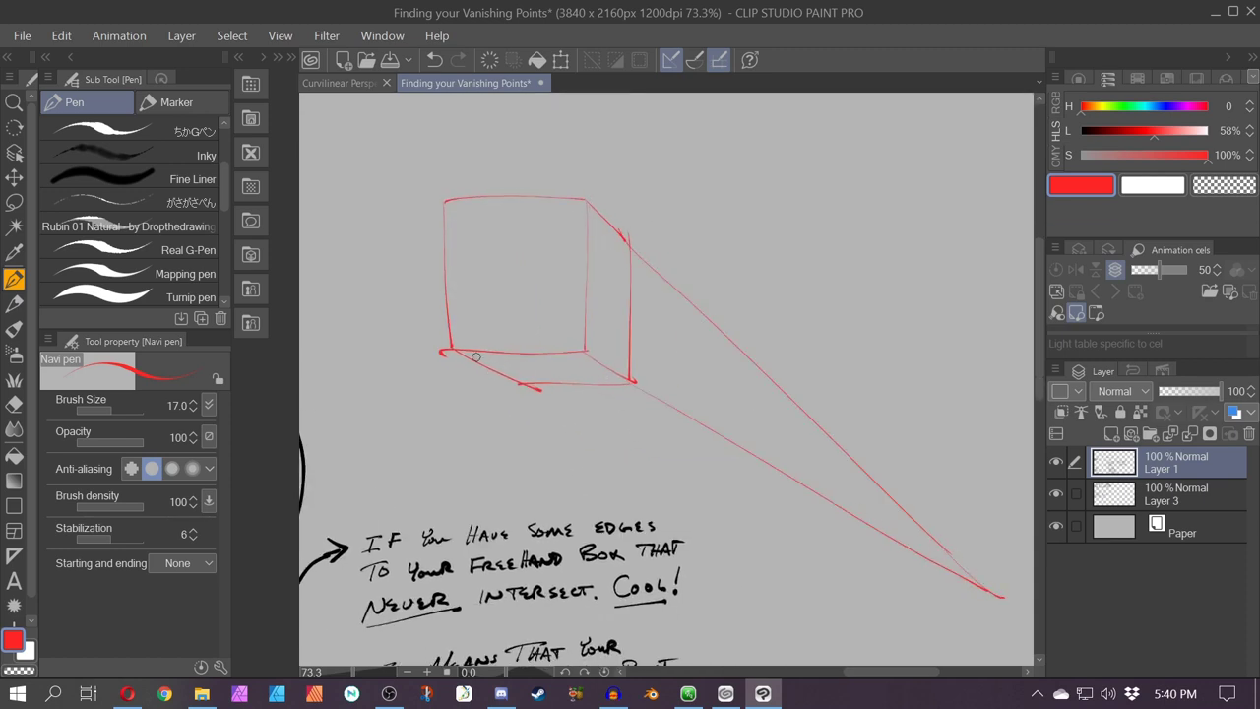
mouse_move(524, 384)
mouse_down()
mouse_move(1026, 610)
mouse_move(986, 602)
mouse_move(993, 594)
mouse_up()
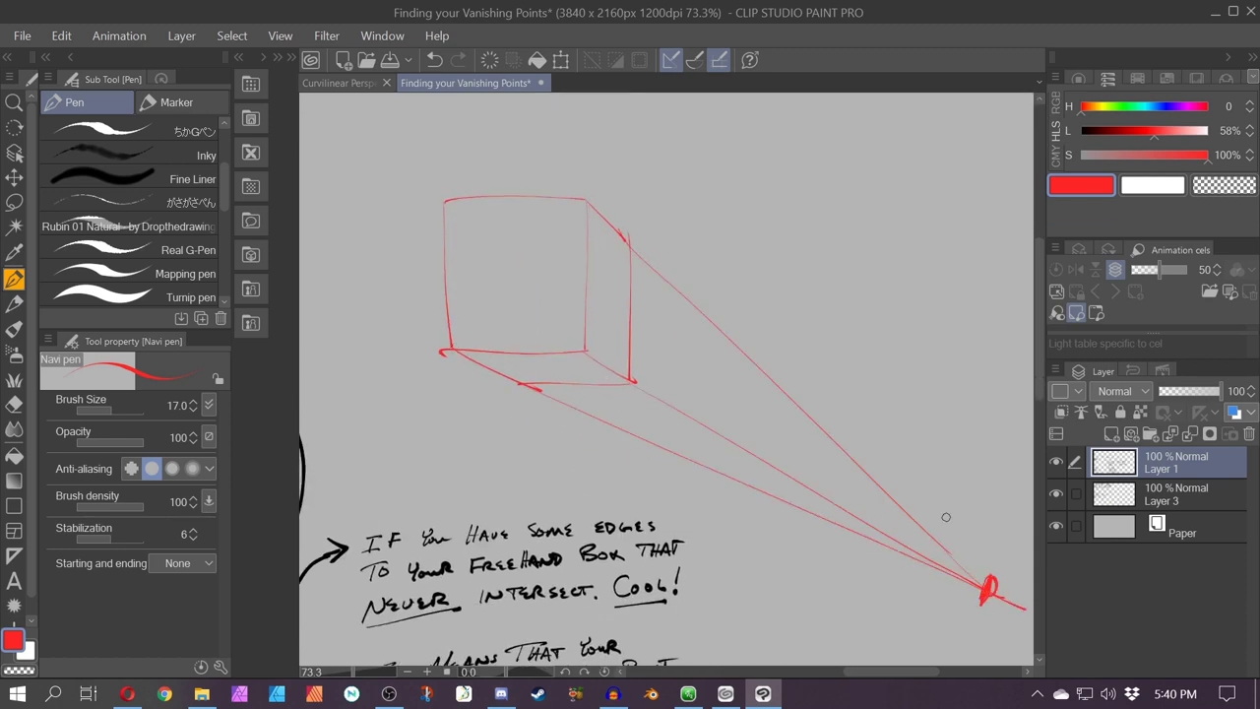
Extend the top and bottom edges of the red box's front face far to the left as nearly parallel lines
drag(517, 456, 606, 515)
scroll(545, 416, down, 5)
scroll(592, 425, up, 3)
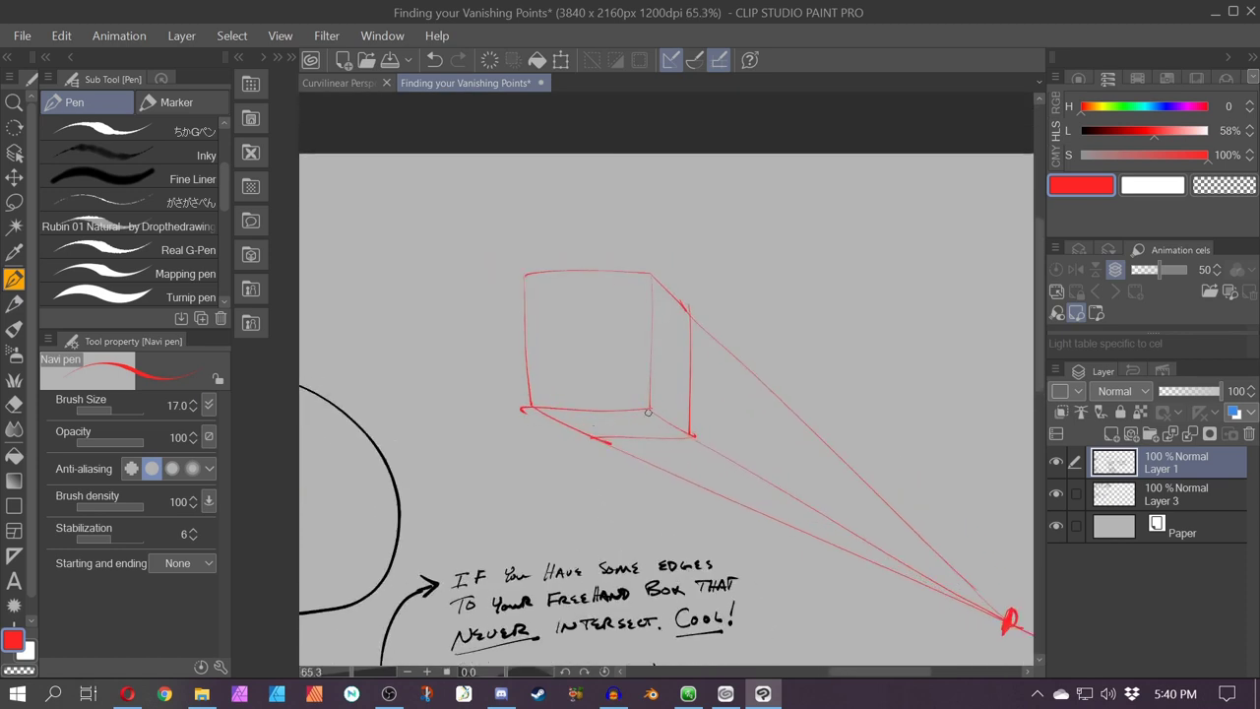
drag(528, 407, 302, 380)
drag(486, 449, 720, 473)
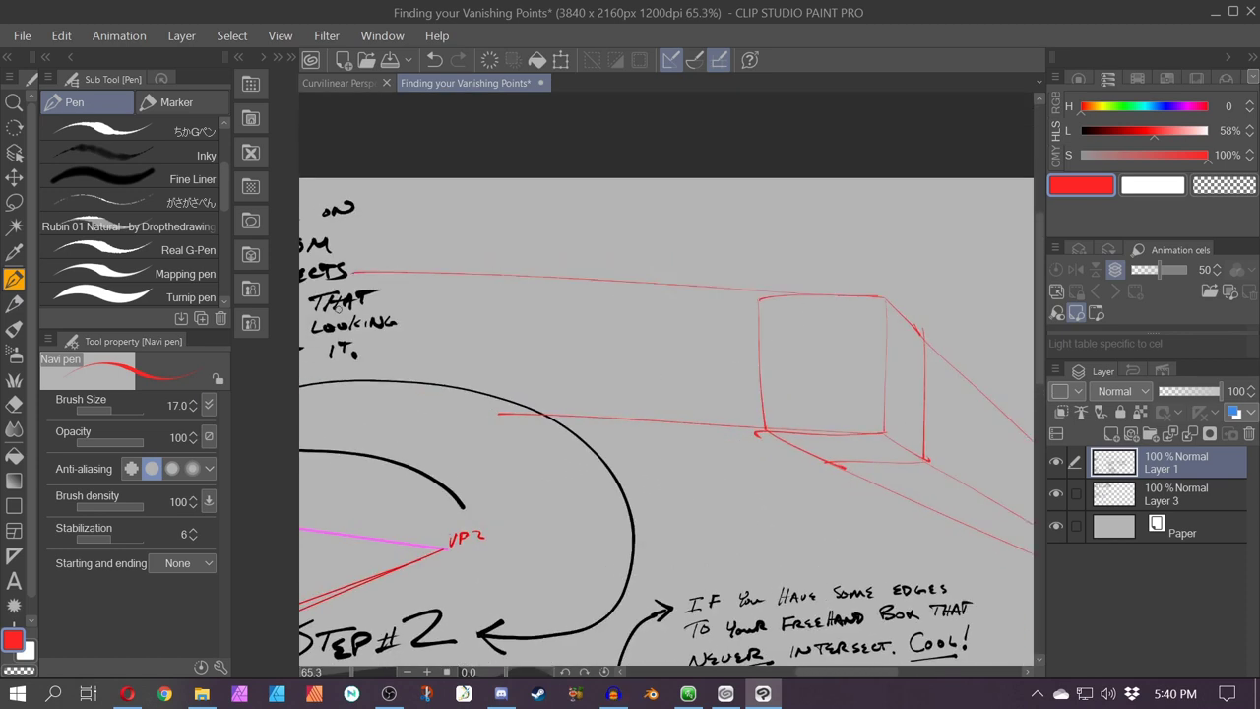
drag(359, 276, 702, 300)
Undo the long leftward extensions of the red box's top and bottom edges
scroll(615, 288, down, 4)
drag(832, 451, 473, 388)
scroll(591, 420, down, 2)
scroll(579, 425, up, 3)
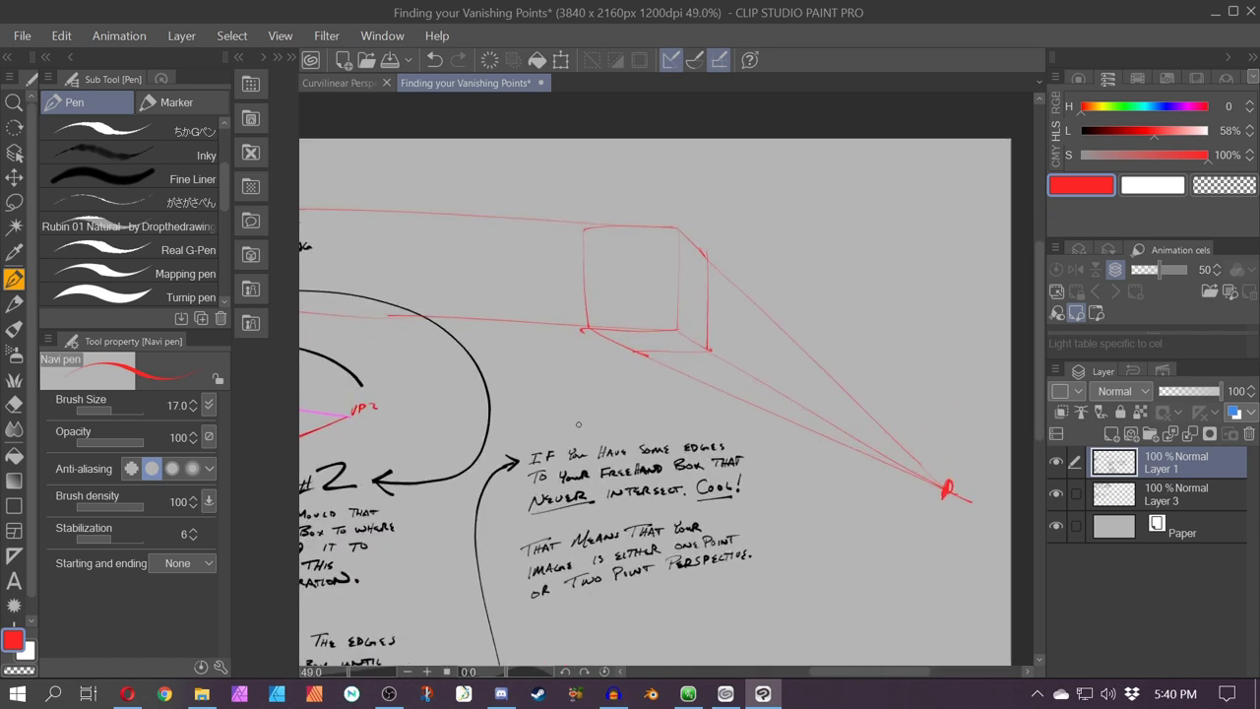
key(ctrl+z)
key(ctrl+z)
key(ctrl+z)
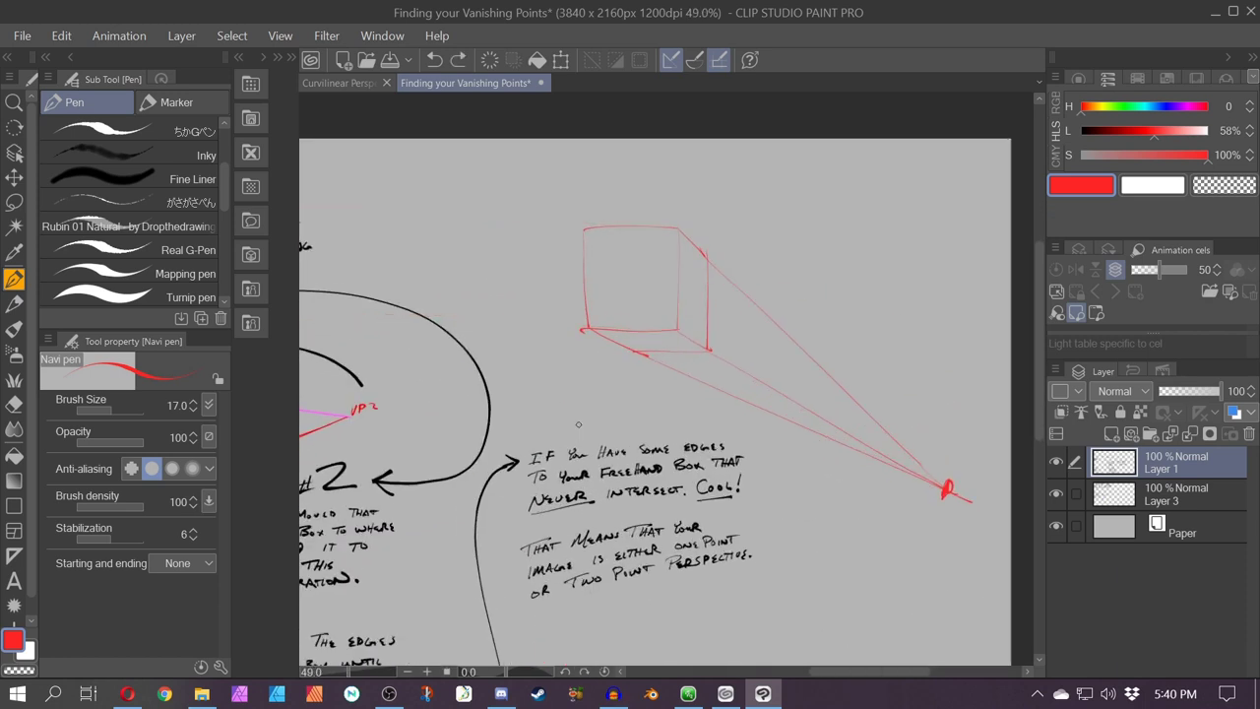
Undo the red box together with its converging lines and vanishing point dot
scroll(579, 425, down, 1)
scroll(634, 349, up, 1)
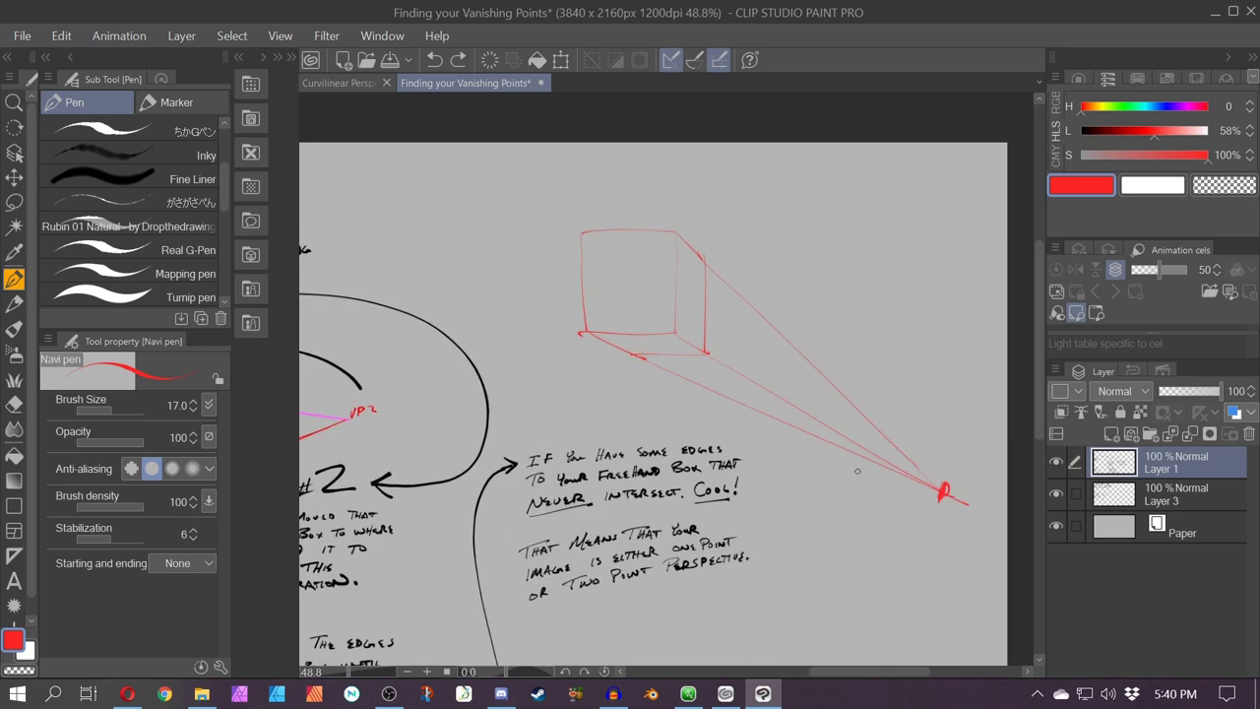
drag(1007, 487, 561, 468)
key(ctrl+z)
key(ctrl+z)
key(ctrl+z)
key(ctrl+z)
key(ctrl+z)
key(ctrl+z)
key(ctrl+z)
key(ctrl+z)
key(ctrl+z)
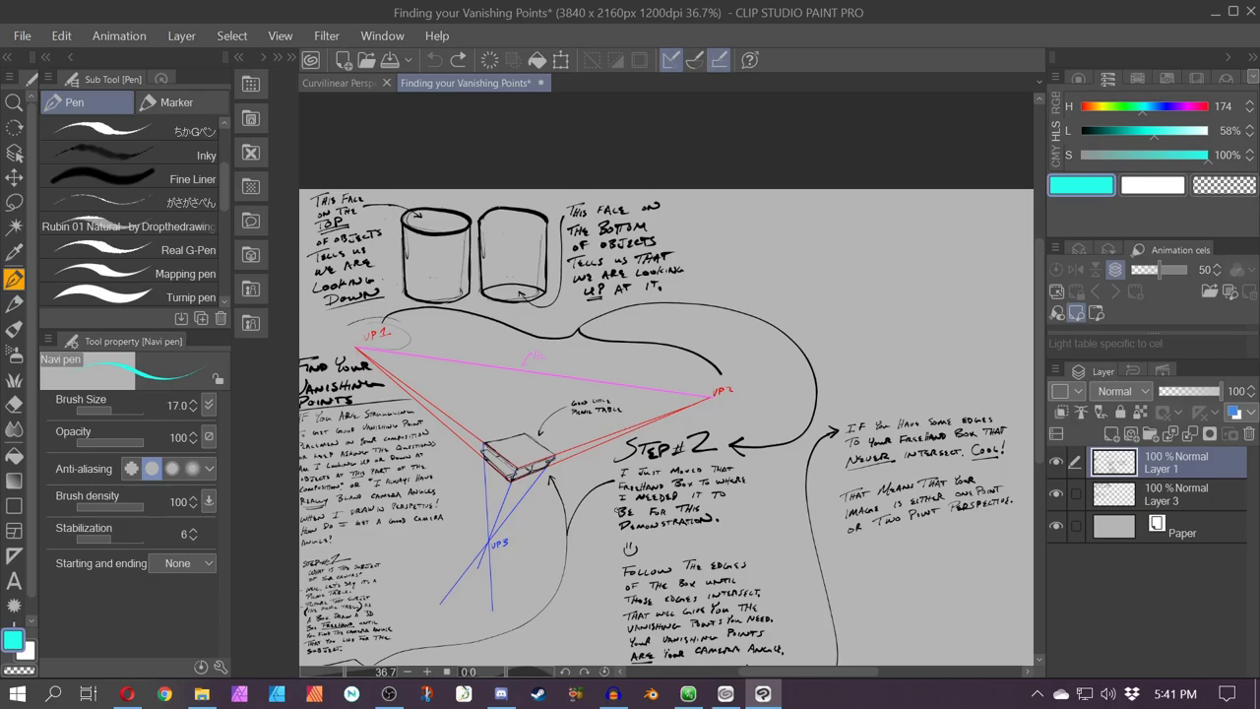
Circle the freehand box below the Step #1 notes in cyan and undo the circles
drag(654, 441, 662, 336)
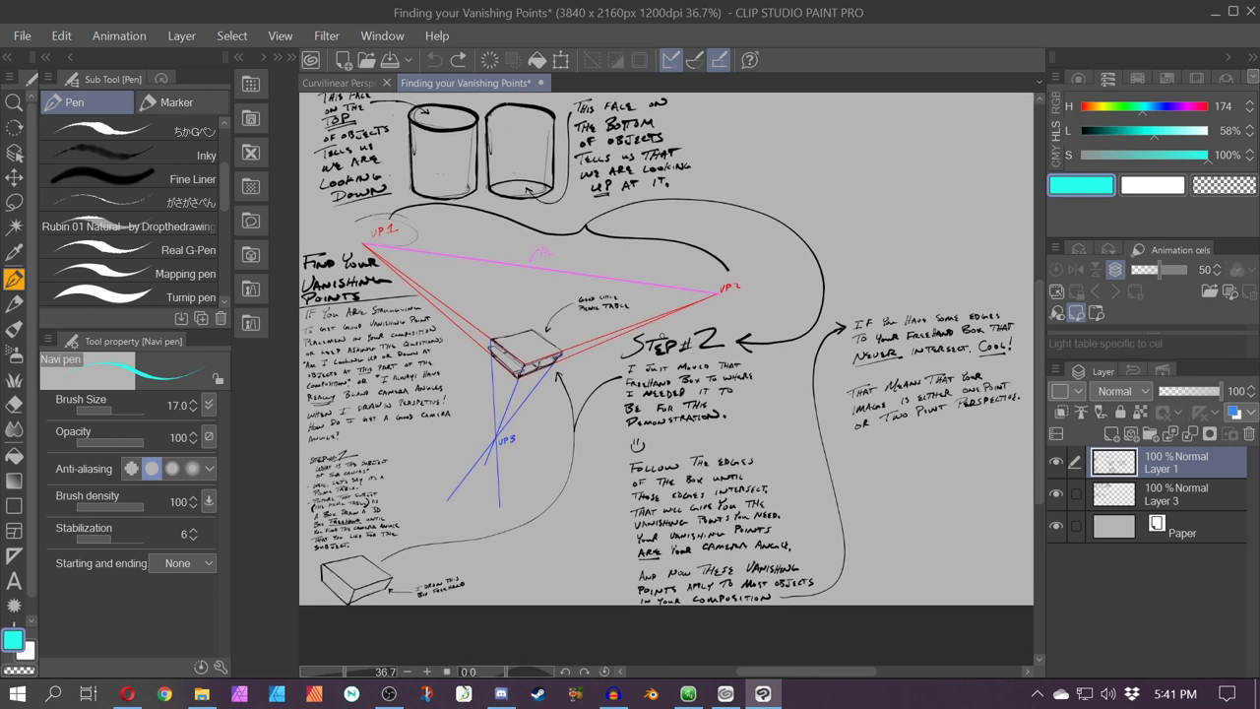
scroll(662, 336, down, 2)
scroll(680, 335, down, 1)
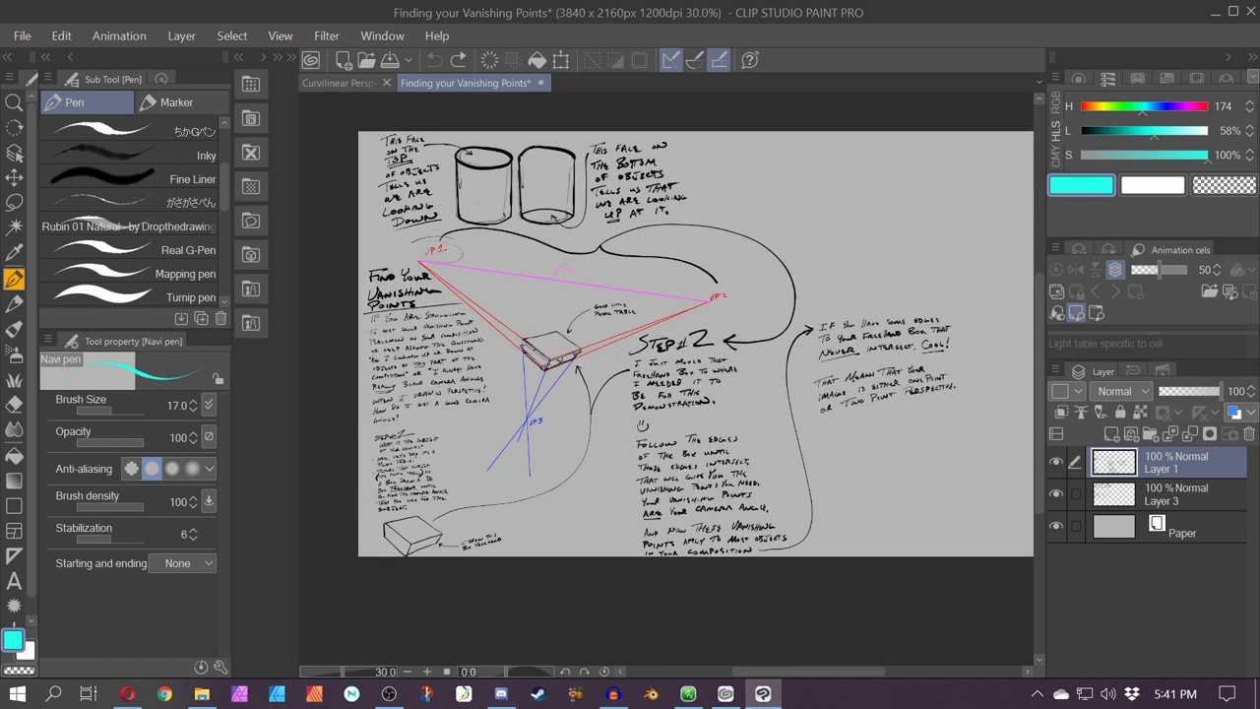
scroll(639, 360, up, 4)
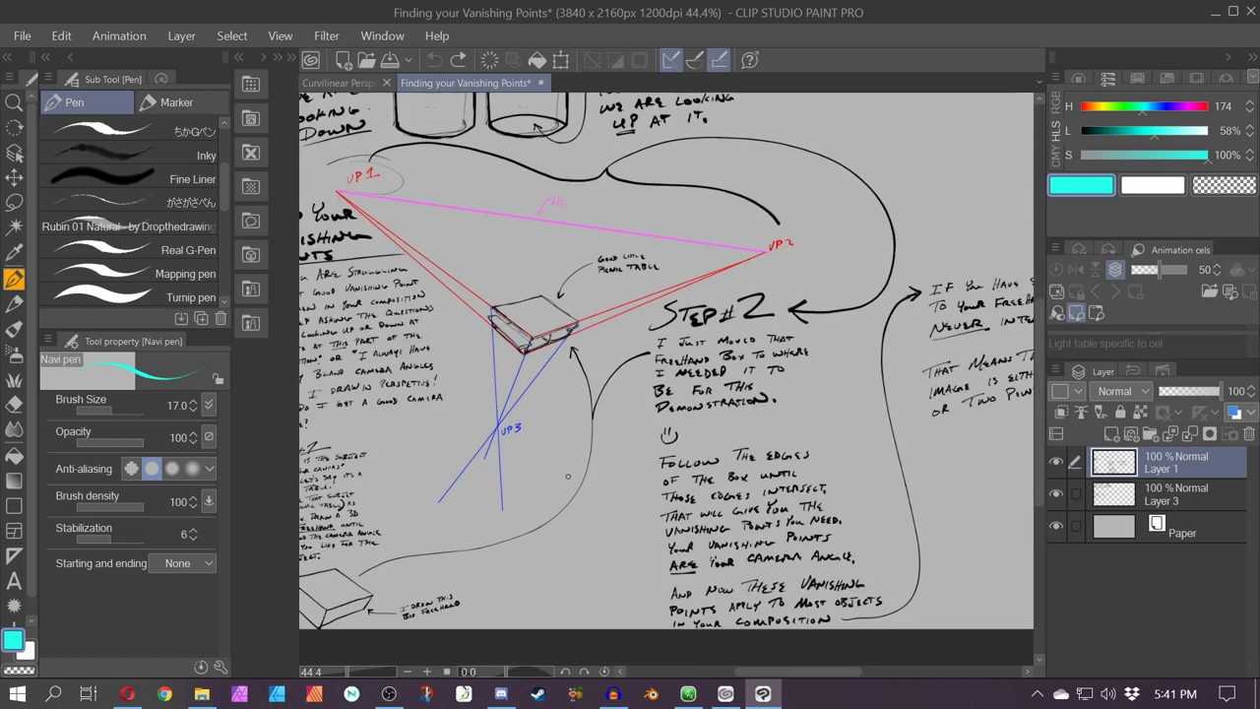
scroll(567, 477, up, 1)
drag(390, 557, 462, 467)
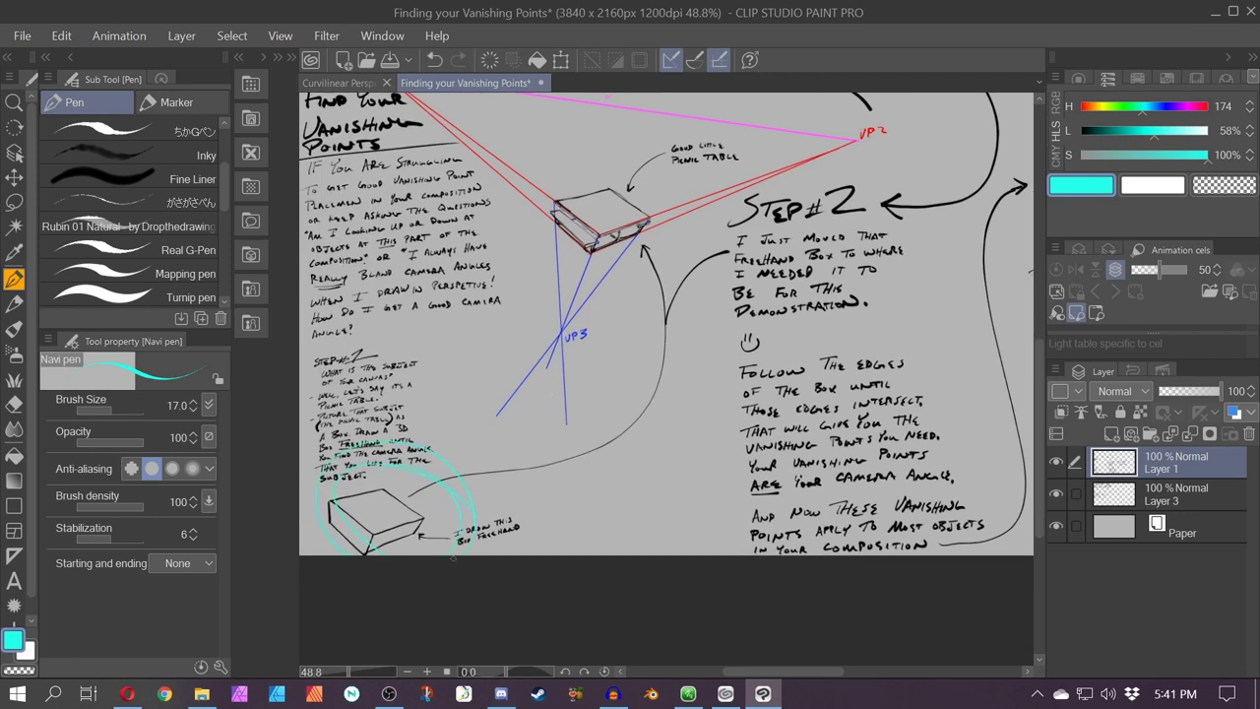
key(ctrl+z)
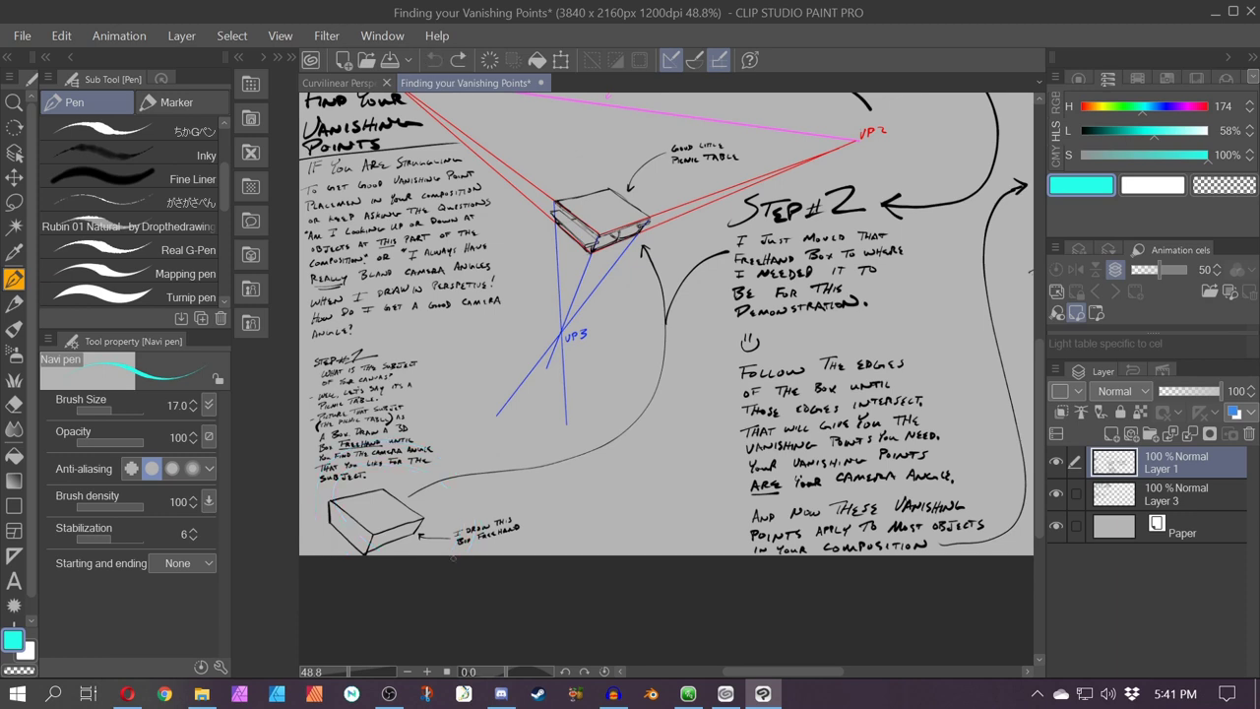
Trace the picnic table's edges in cyan to VP3, VP1 and VP2
drag(612, 447, 621, 610)
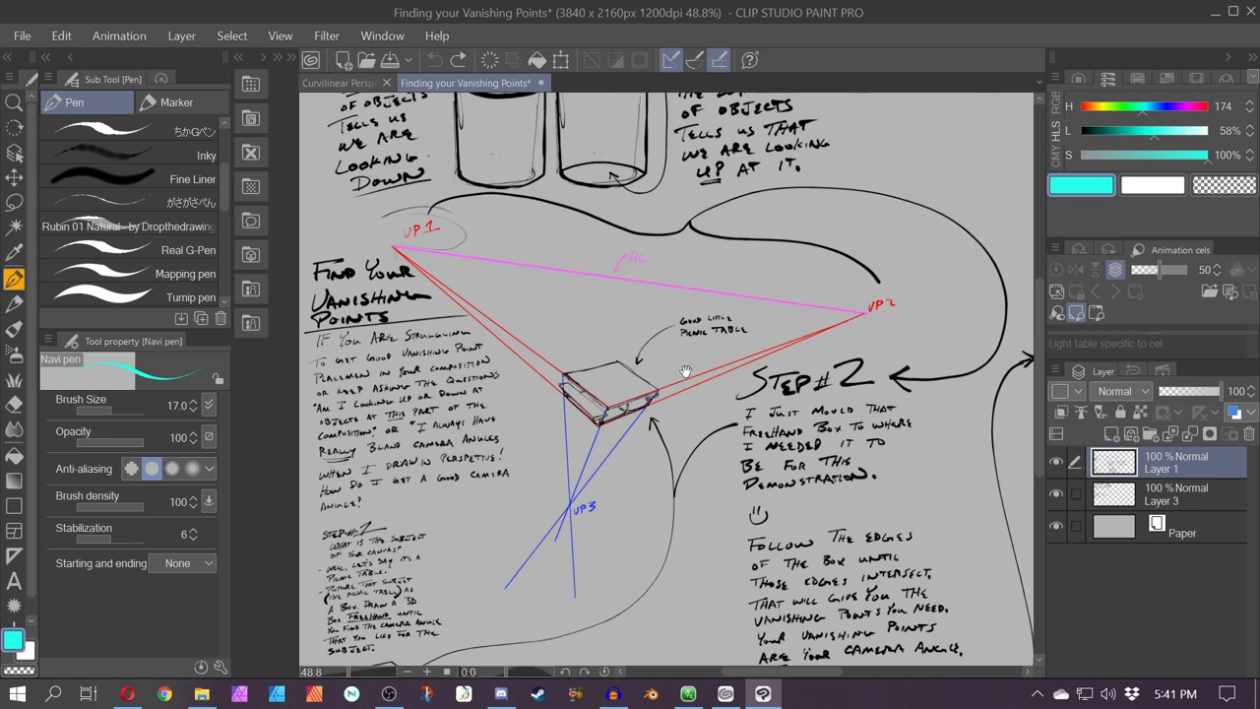
drag(686, 372, 623, 540)
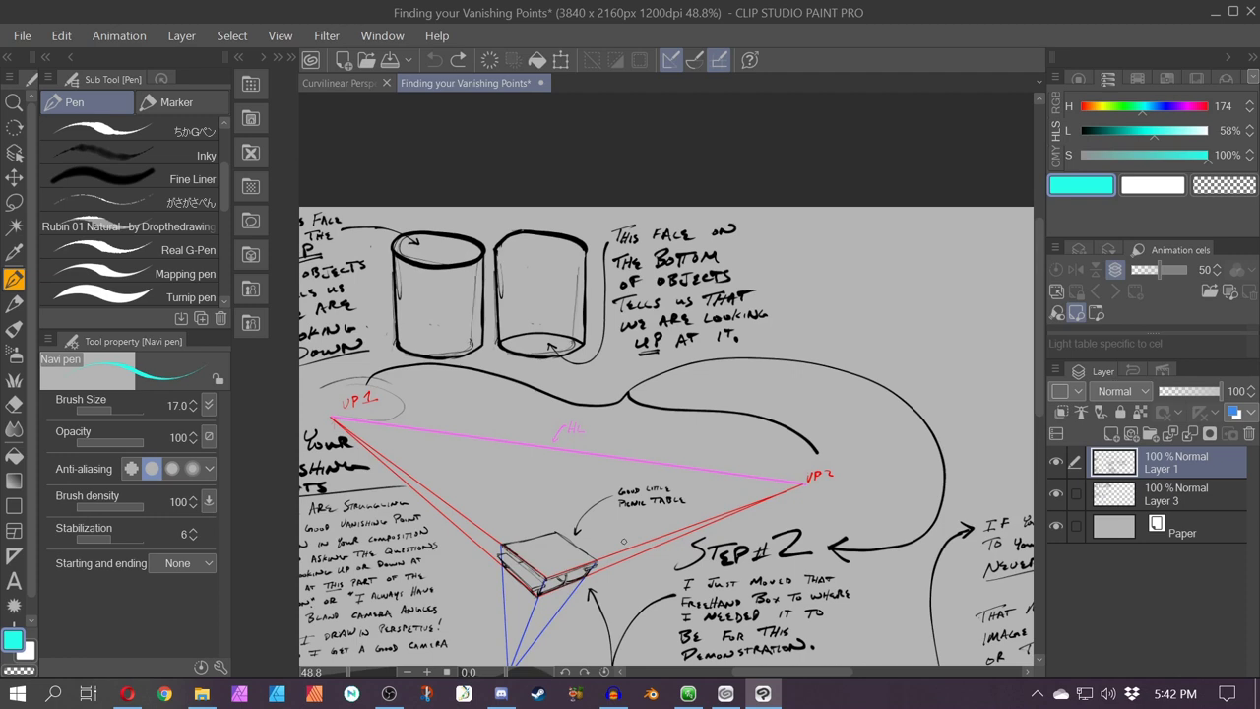
drag(641, 599, 666, 406)
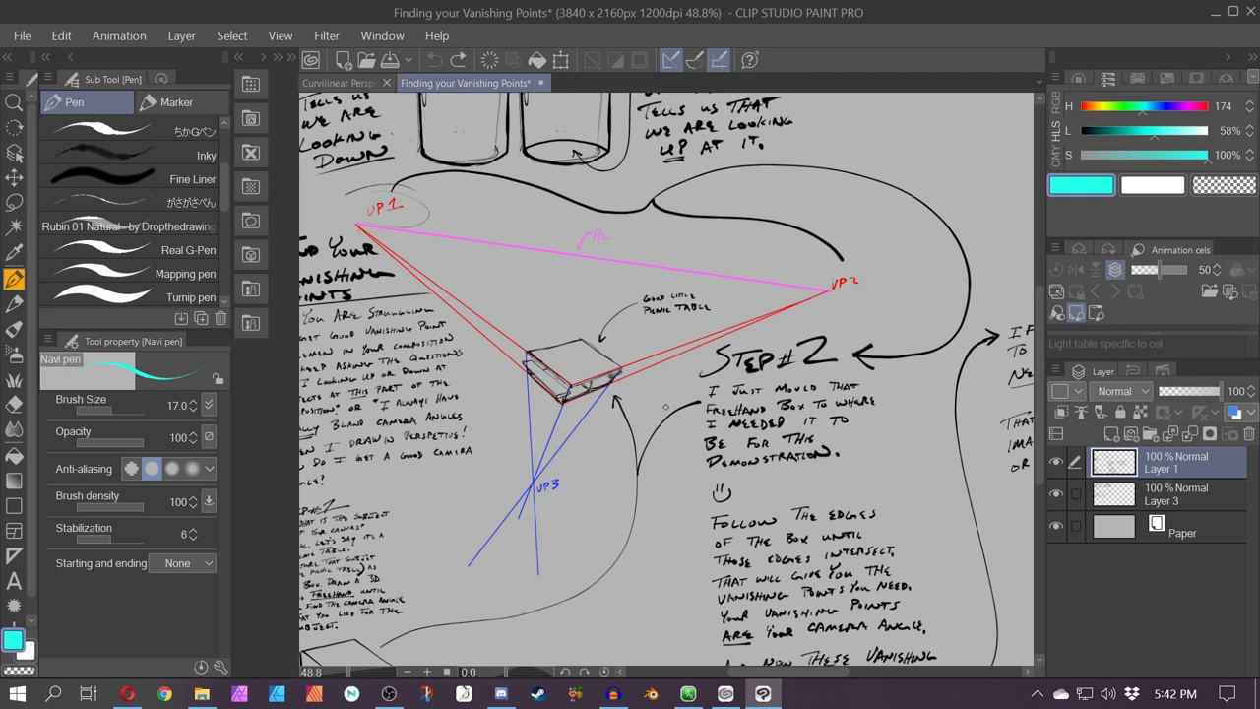
drag(529, 367, 523, 510)
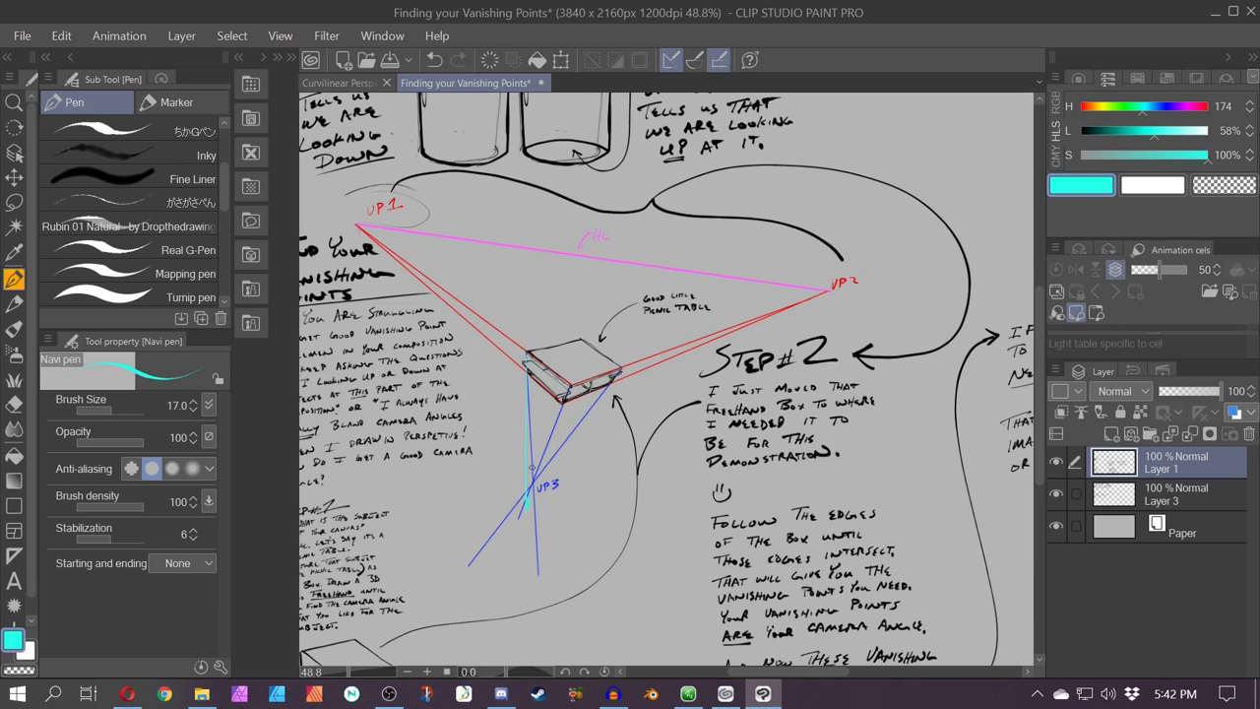
drag(532, 368, 359, 228)
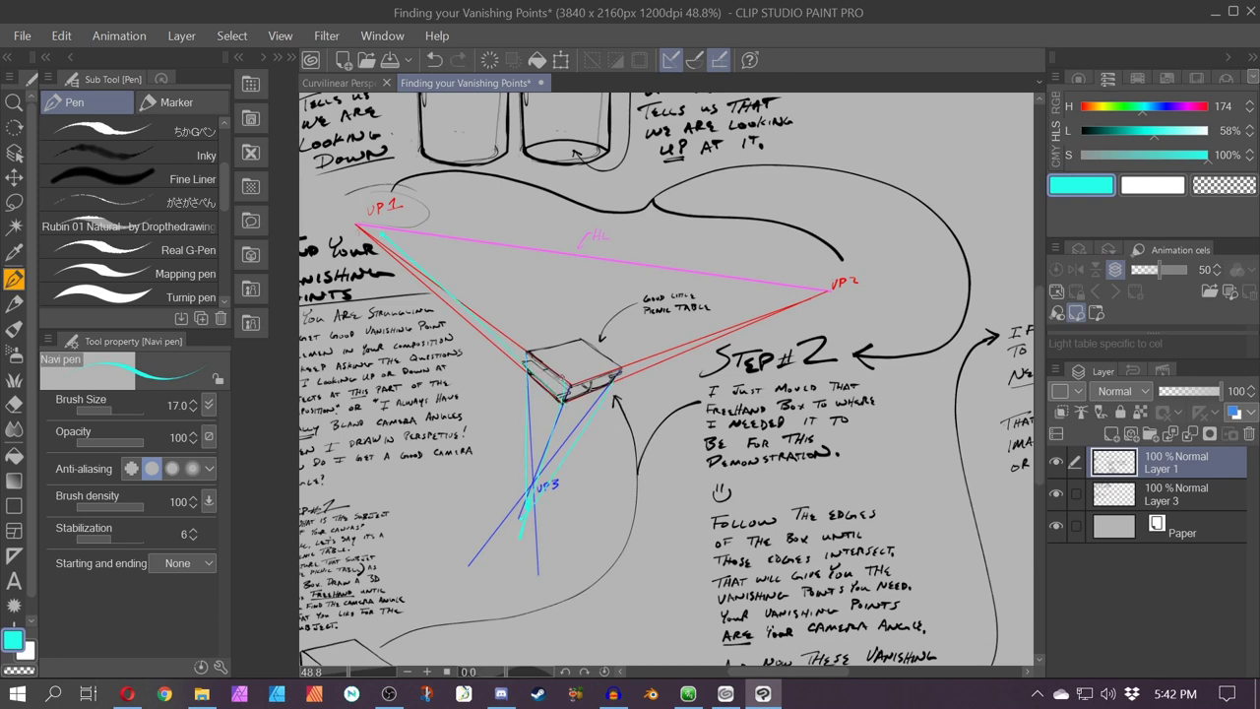
drag(618, 381, 829, 292)
scroll(627, 394, down, 2)
drag(577, 380, 713, 337)
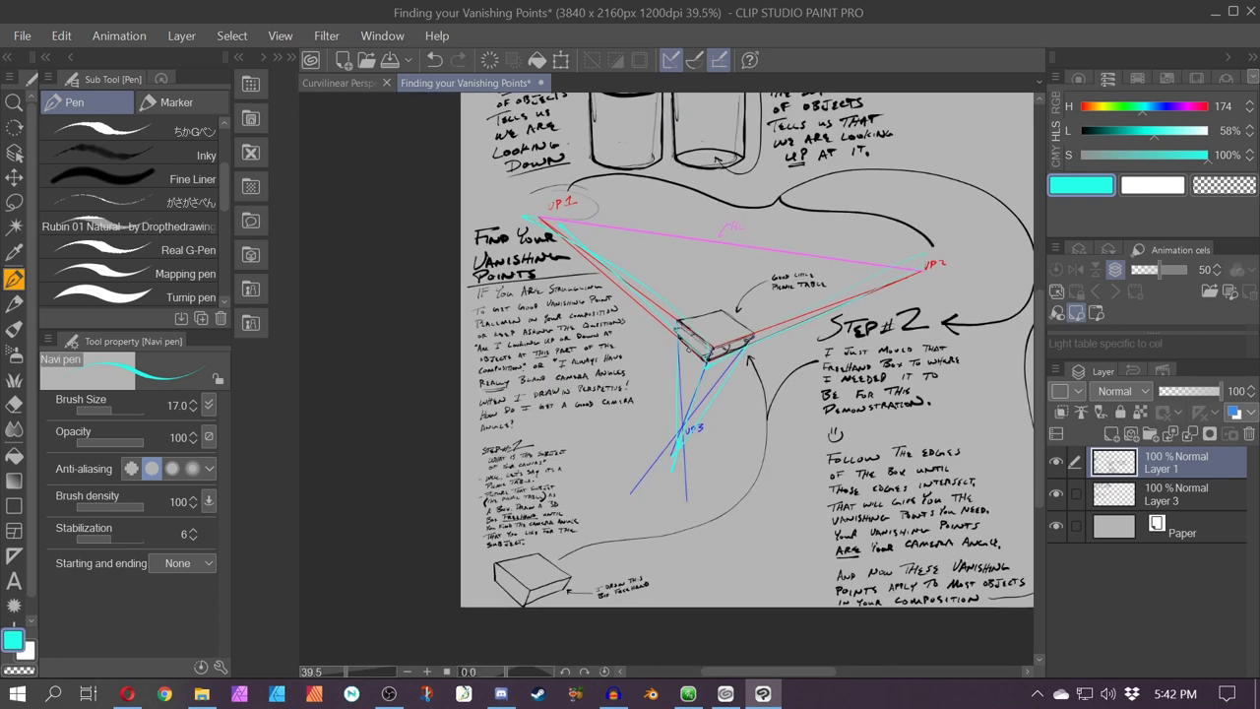
Undo all cyan lines running from the picnic table to the vanishing points
scroll(692, 356, up, 3)
key(ctrl+z)
key(ctrl+z)
key(ctrl+z)
key(ctrl+z)
key(ctrl+z)
key(ctrl+z)
key(ctrl+z)
drag(674, 242, 647, 387)
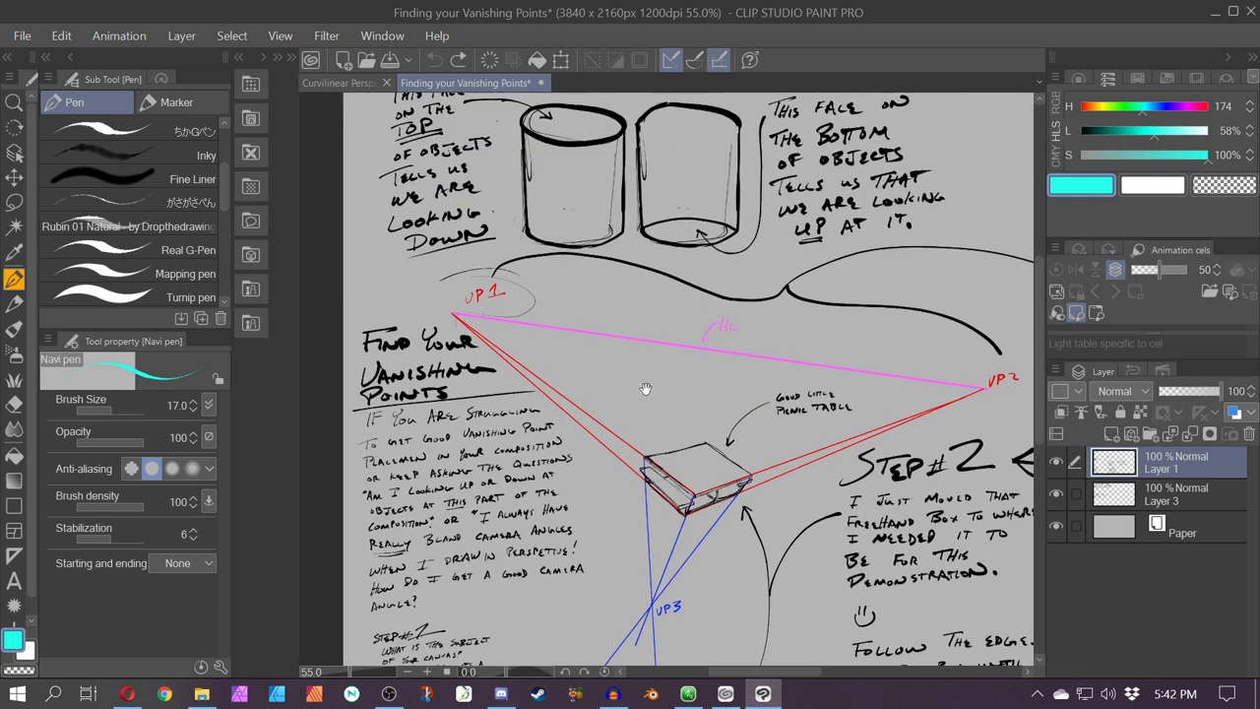
Close the Finding your Vanishing Points sheet without saving its changes
click(540, 83)
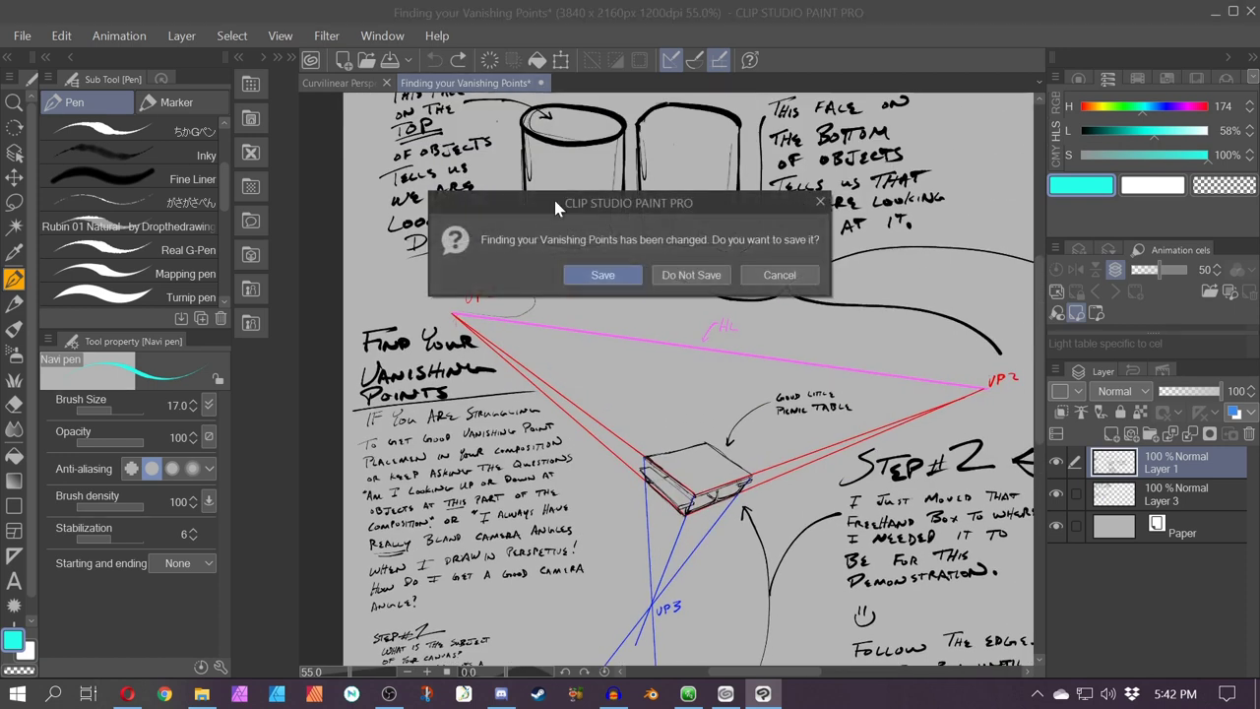
click(689, 276)
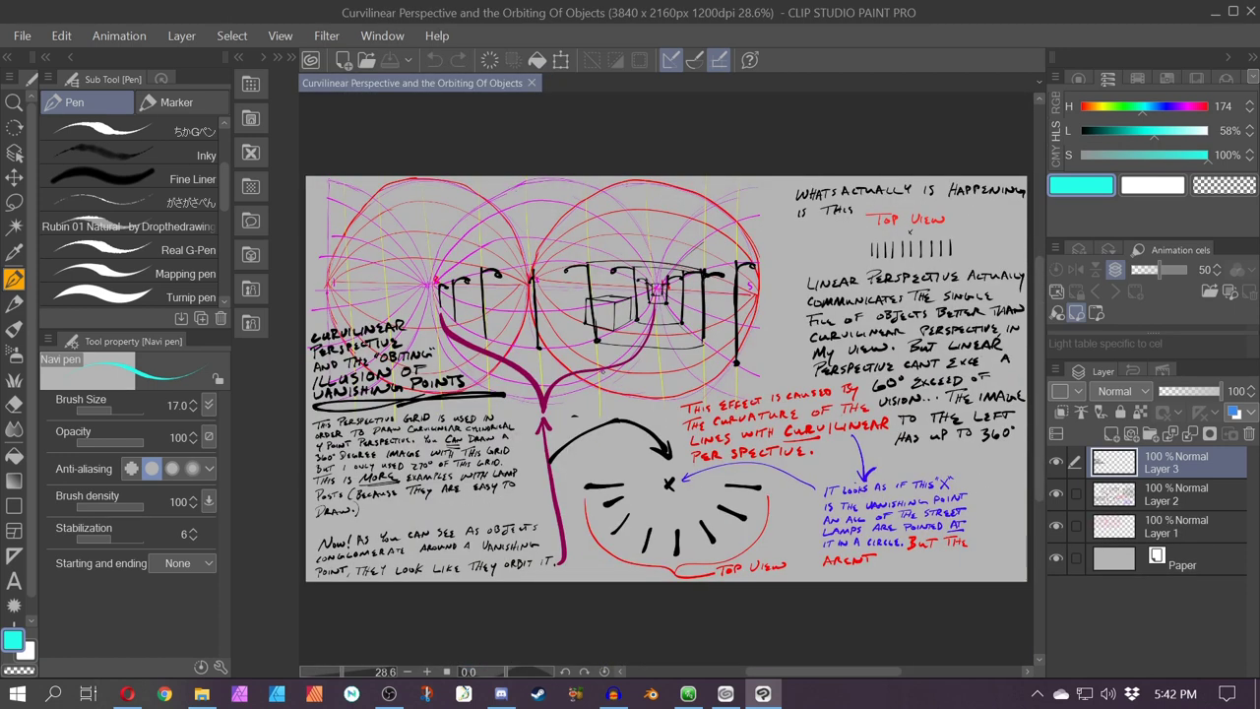
Examine the curvilinear perspective sheet's title notes, lamp post drawing and lower top-view diagram
scroll(667, 379, up, 1)
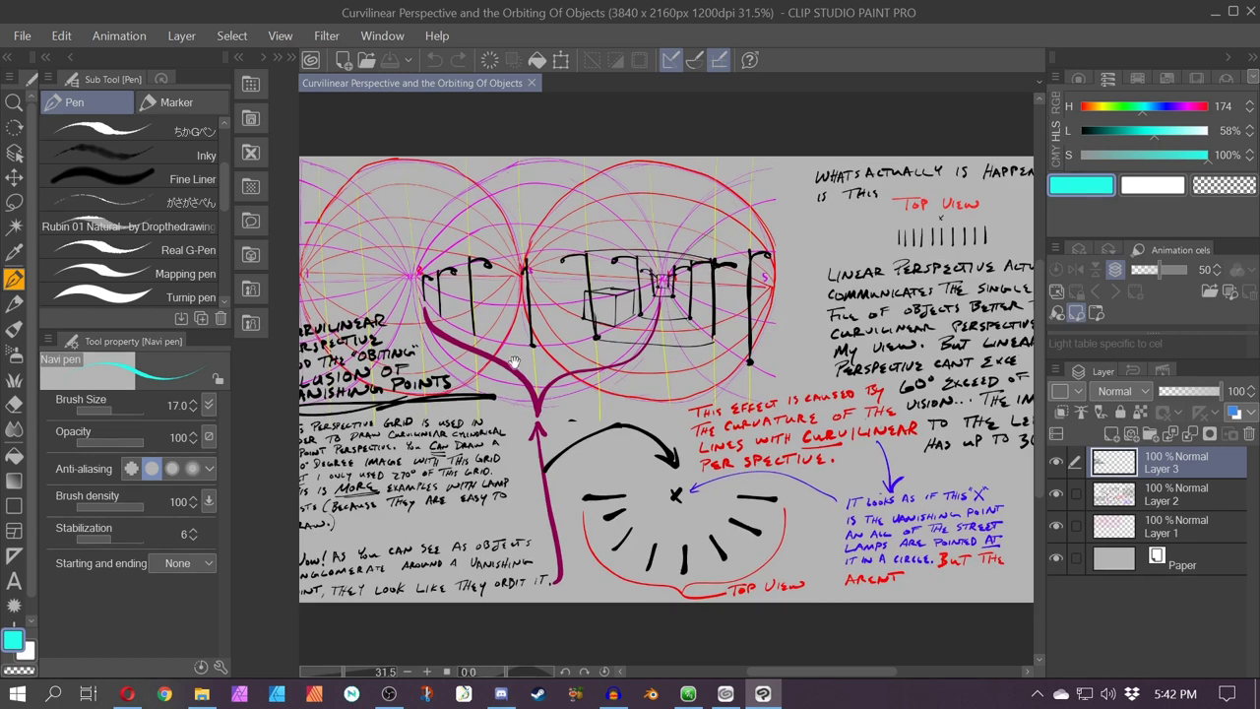
mouse_move(514, 361)
mouse_down()
mouse_move(509, 291)
mouse_move(633, 373)
mouse_up()
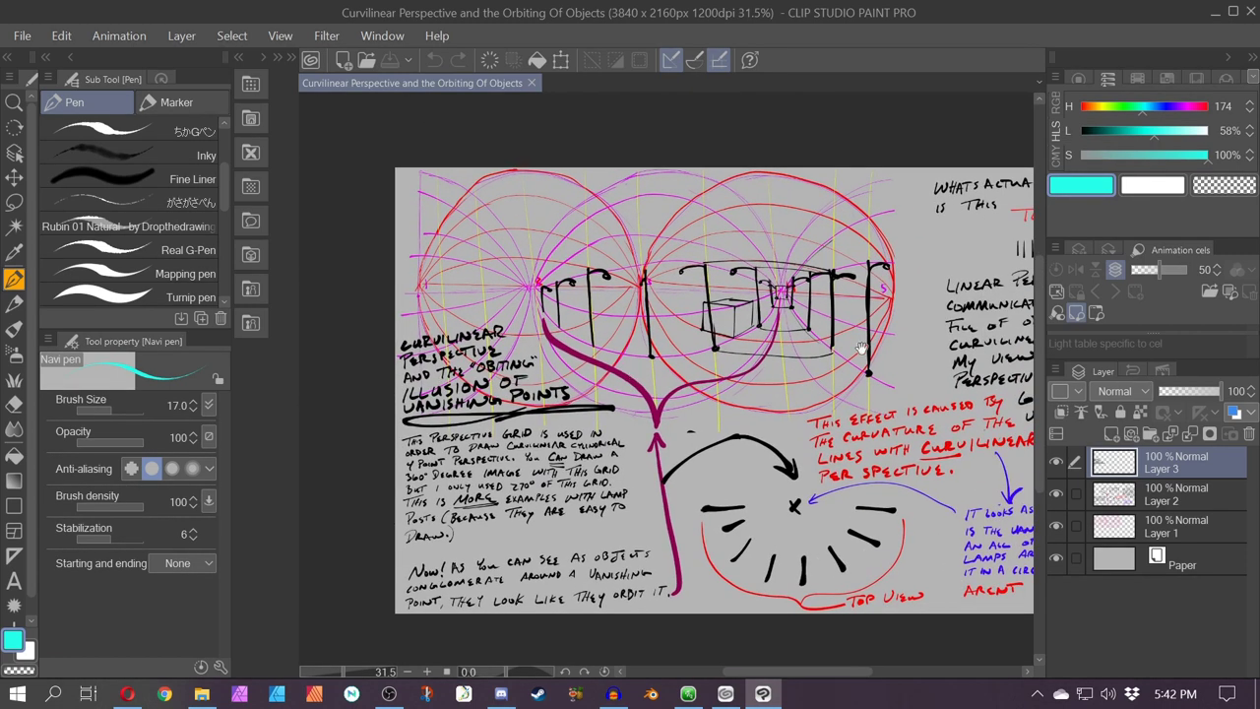
drag(868, 347, 754, 277)
scroll(601, 227, up, 2)
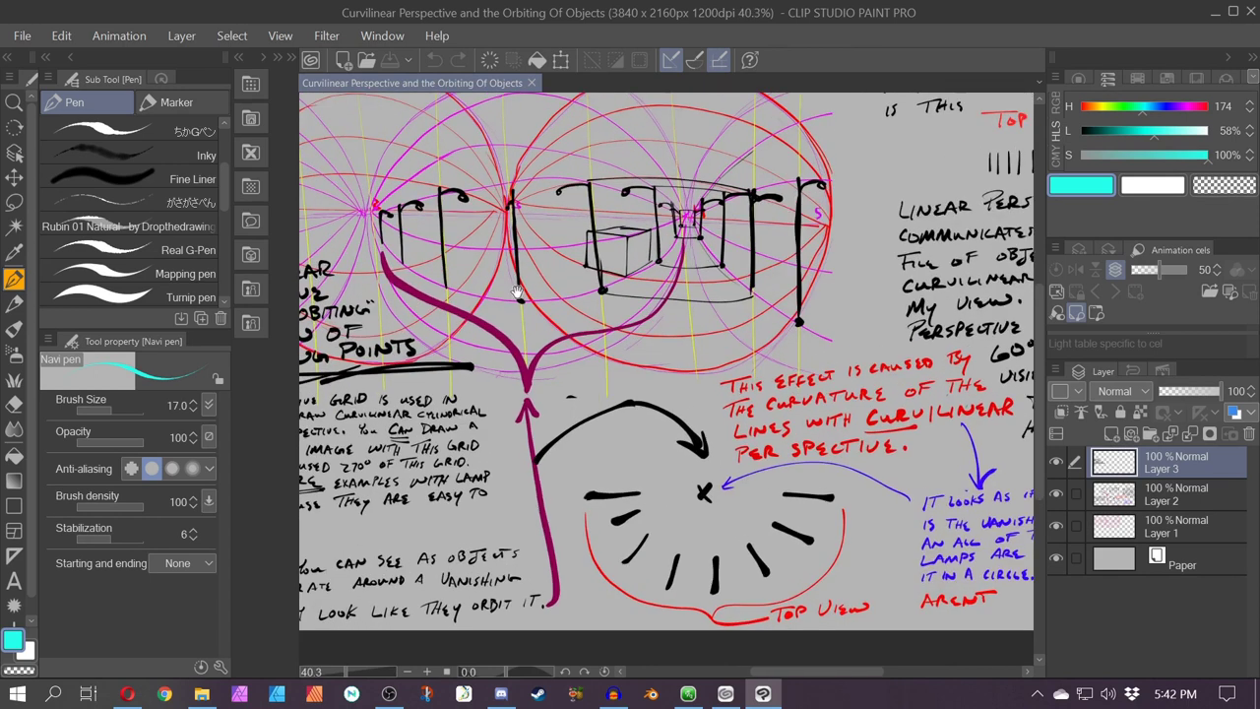
drag(491, 307, 723, 284)
scroll(624, 270, up, 2)
drag(548, 294, 684, 300)
scroll(682, 301, up, 1)
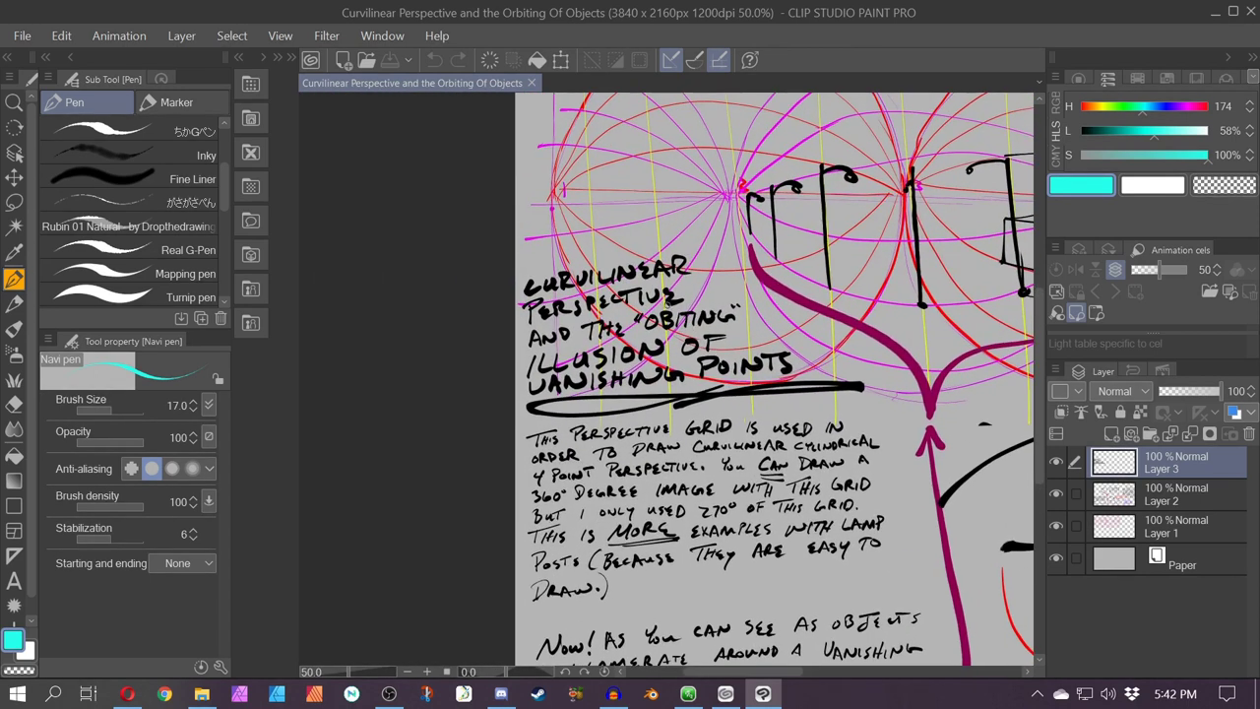
mouse_move(622, 372)
mouse_down()
mouse_move(571, 392)
mouse_move(659, 372)
mouse_move(493, 396)
mouse_up()
key(ctrl+z)
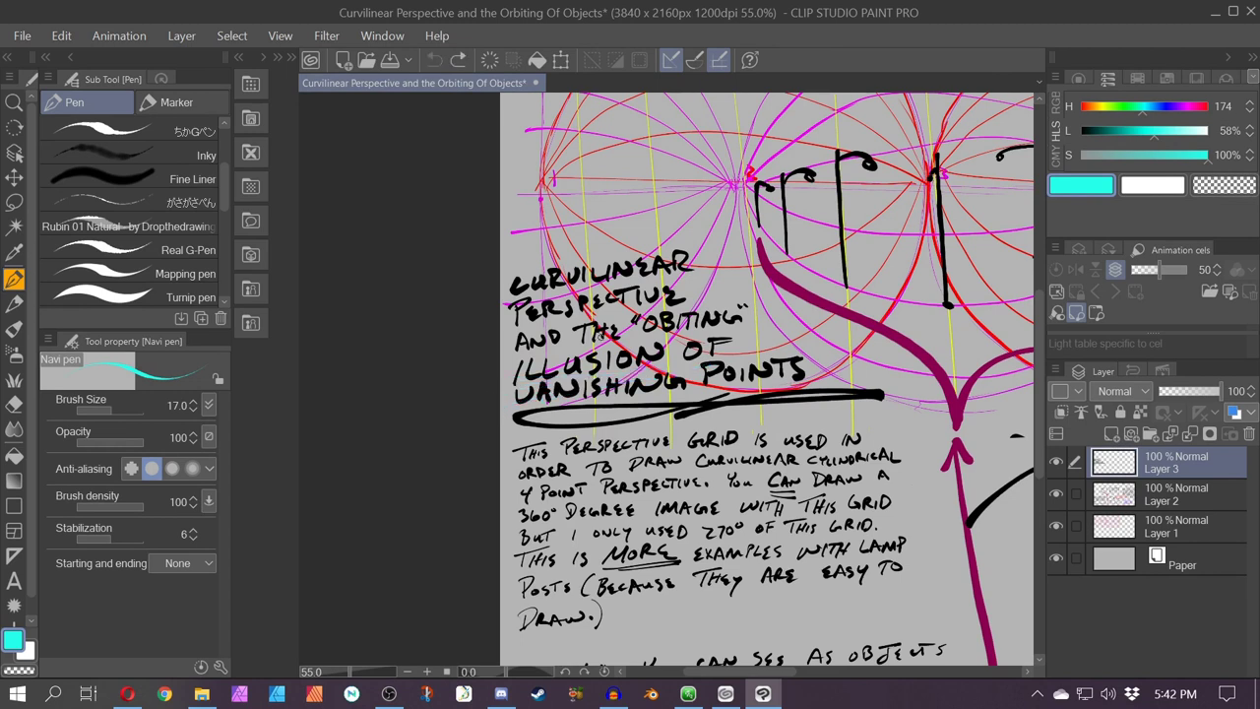
drag(957, 389, 316, 186)
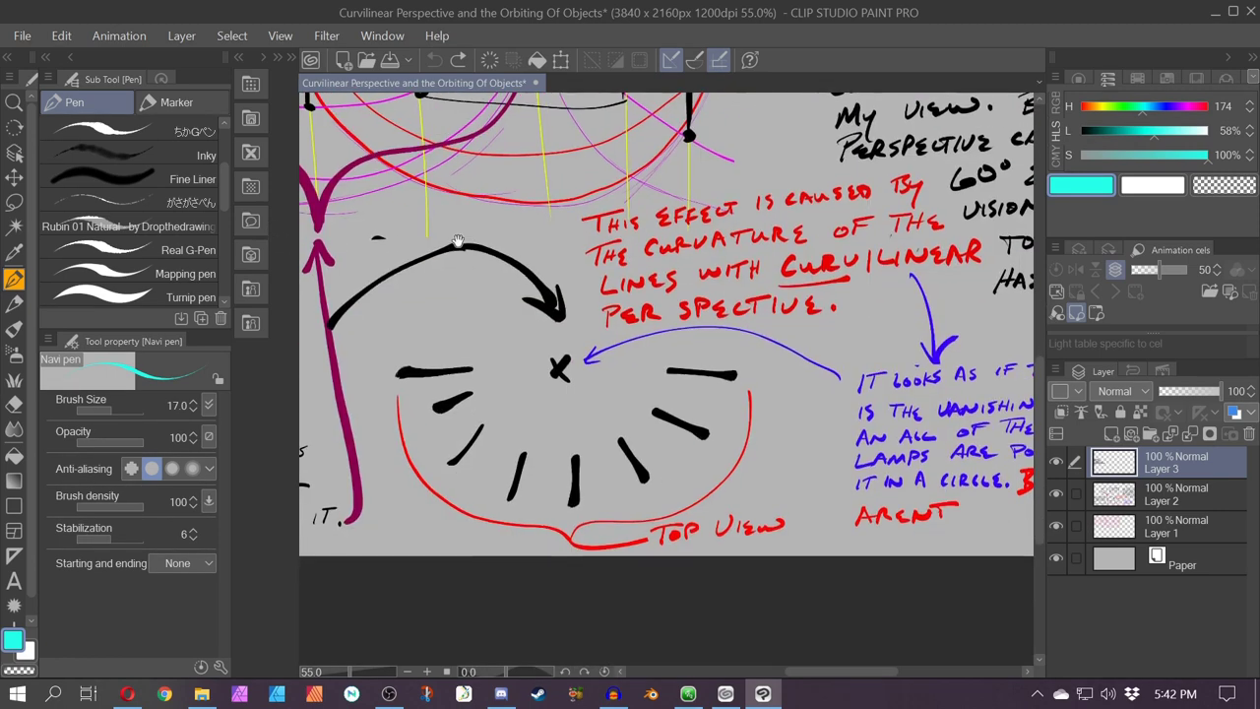
drag(464, 248, 730, 581)
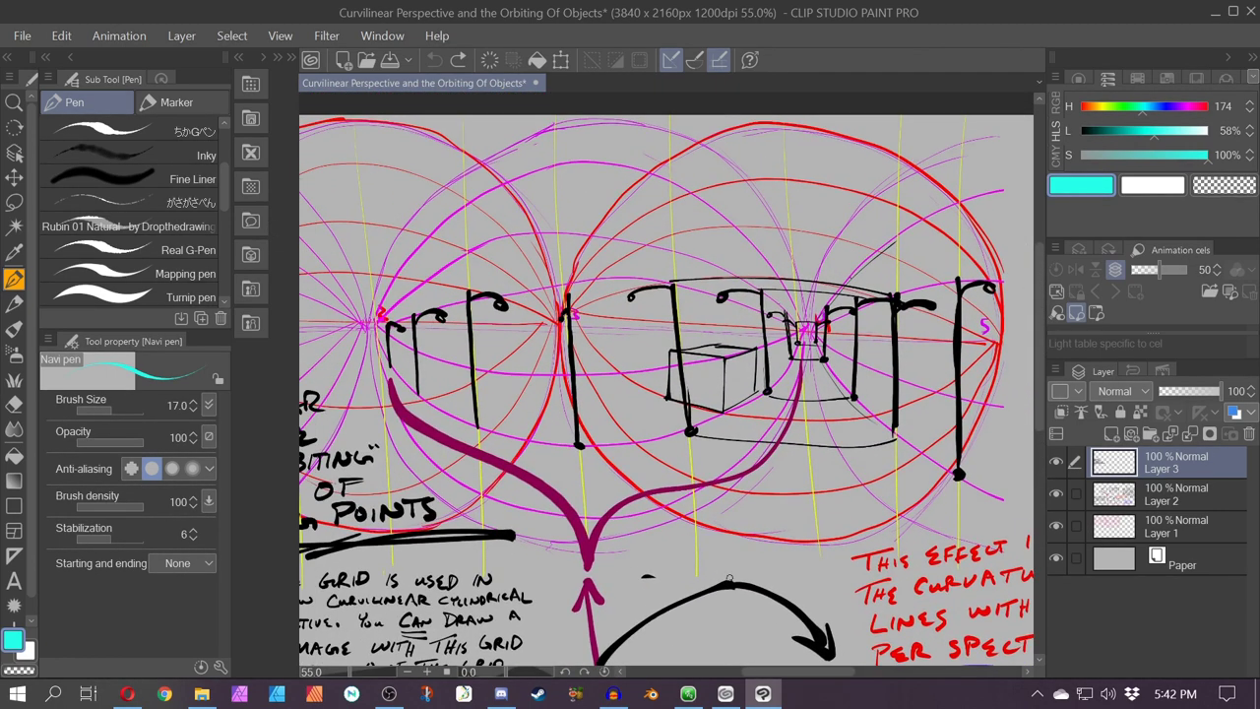
Trace a cyan loop along the lamp posts' bases and tops between the two vanishing points, redoing the upper curve flatter
mouse_move(800, 342)
mouse_down()
mouse_move(748, 404)
mouse_move(636, 443)
mouse_up()
drag(381, 333, 451, 418)
drag(803, 336, 740, 288)
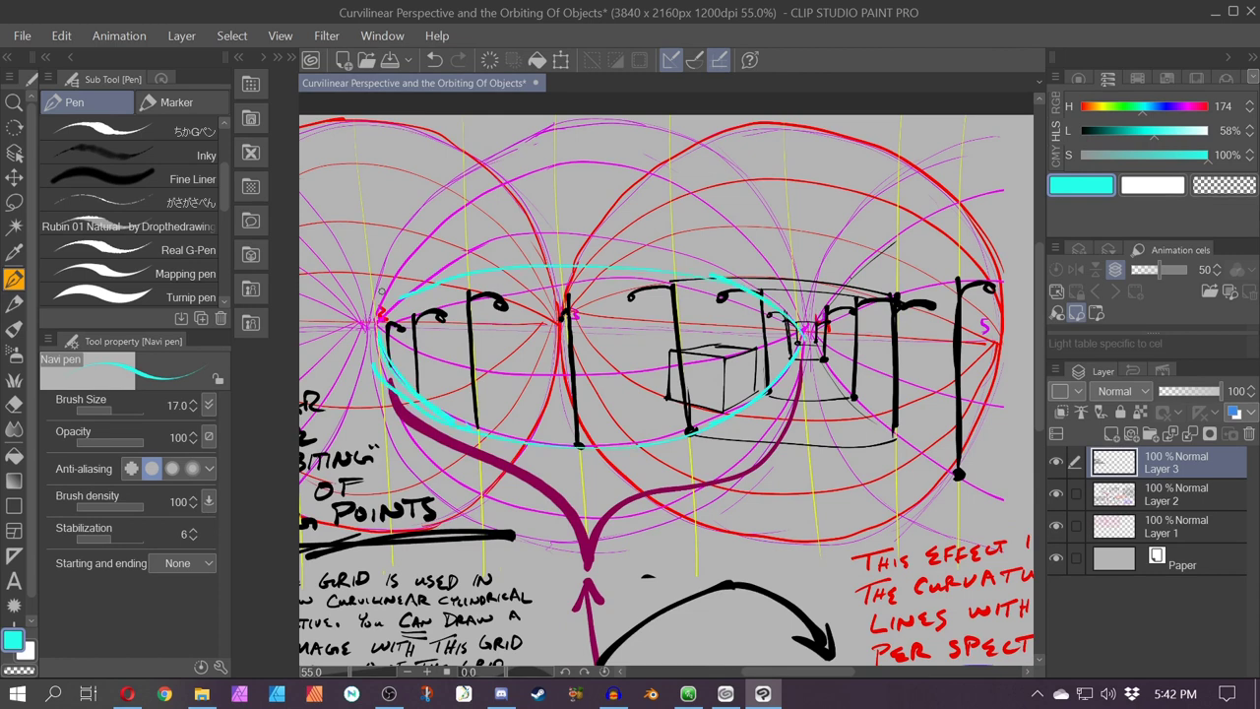
key(ctrl+z)
drag(384, 320, 733, 291)
mouse_move(728, 282)
mouse_down()
mouse_move(600, 279)
mouse_move(384, 322)
mouse_up()
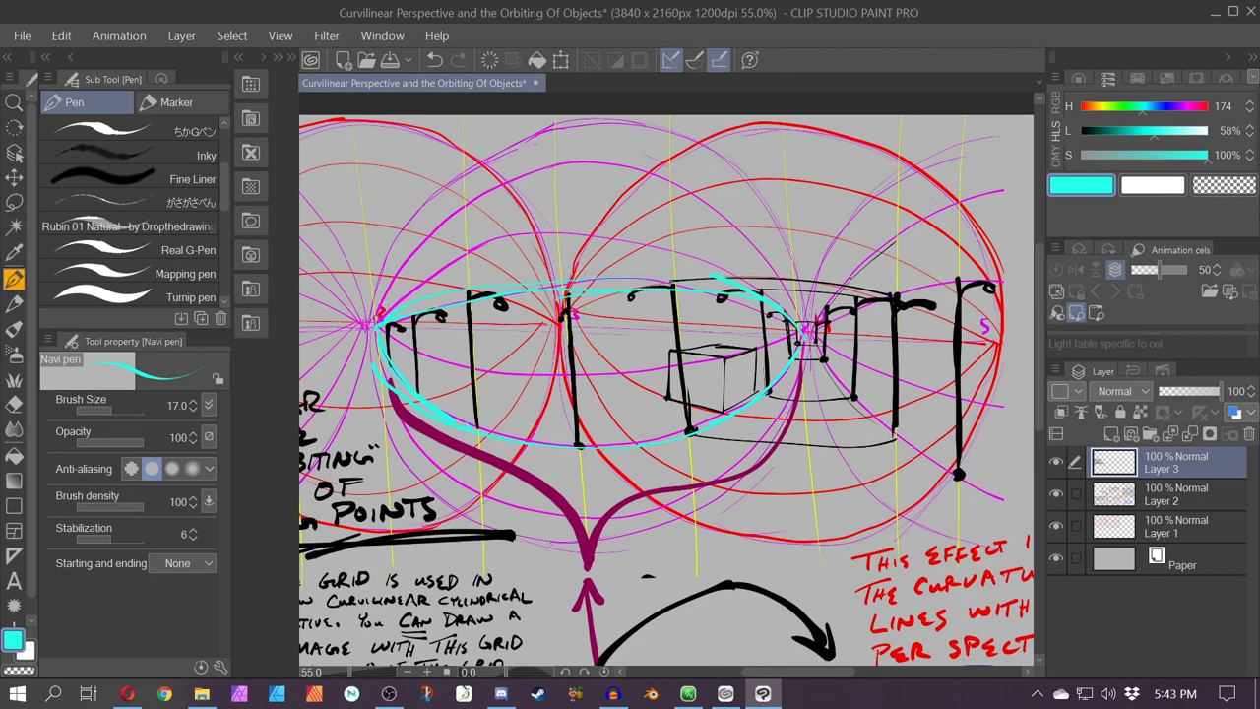
Undo the latest cyan loop strokes around the lamp posts and the small mark at the grid's middle point
key(ctrl+z)
key(ctrl+z)
key(ctrl+z)
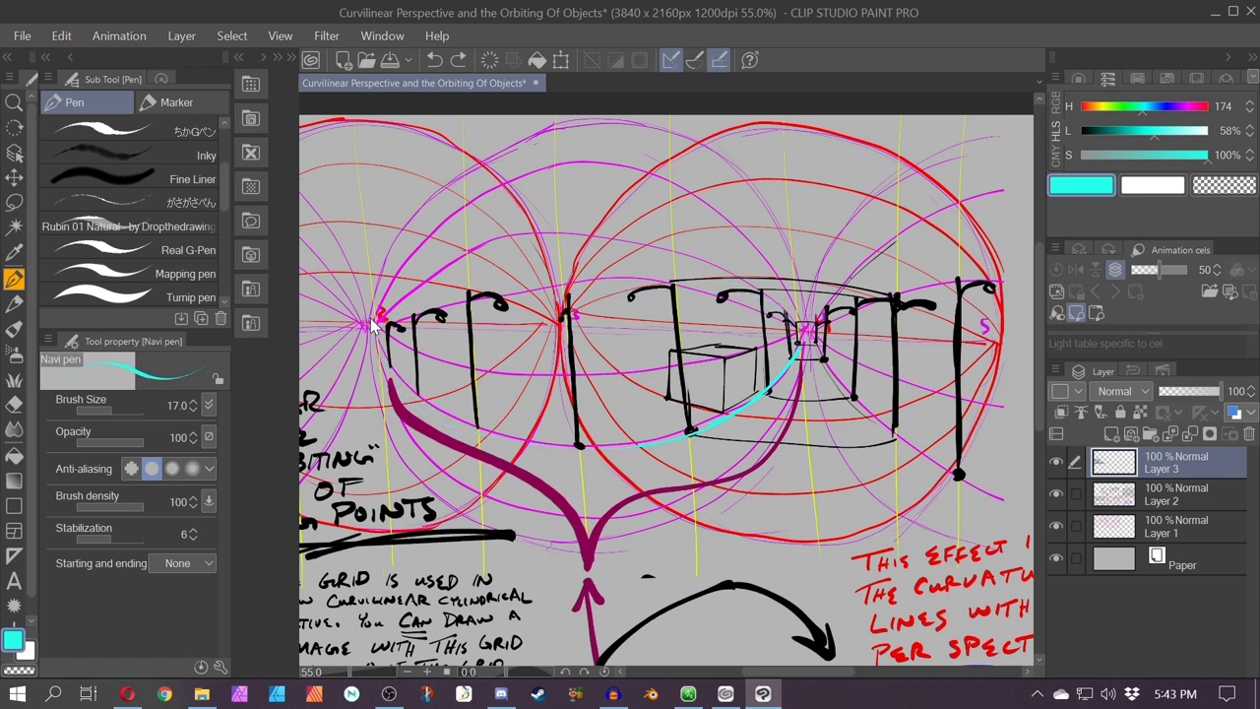
key(ctrl+z)
drag(554, 317, 559, 319)
key(ctrl+z)
Trace the X and each of the surrounding lamp post strokes in cyan on the lower top-view diagram
drag(604, 491, 649, 258)
drag(629, 522, 403, 411)
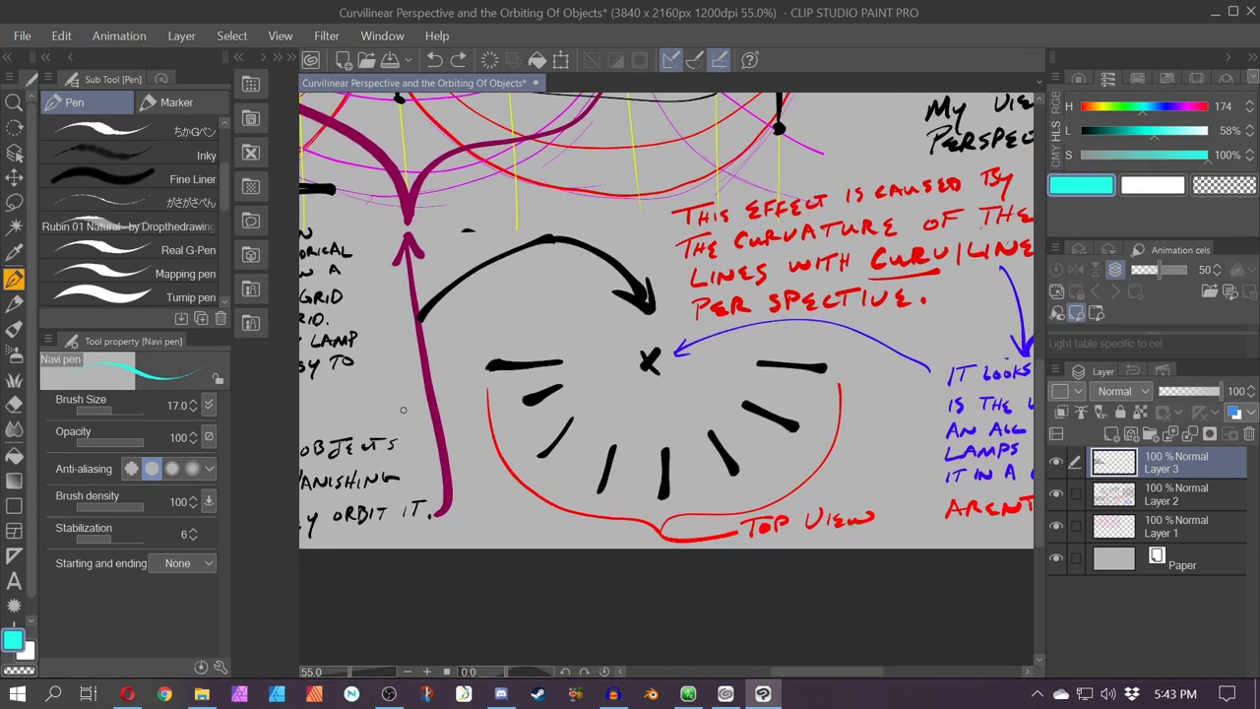
drag(639, 349, 657, 368)
drag(655, 347, 641, 370)
drag(758, 367, 827, 367)
drag(746, 404, 796, 427)
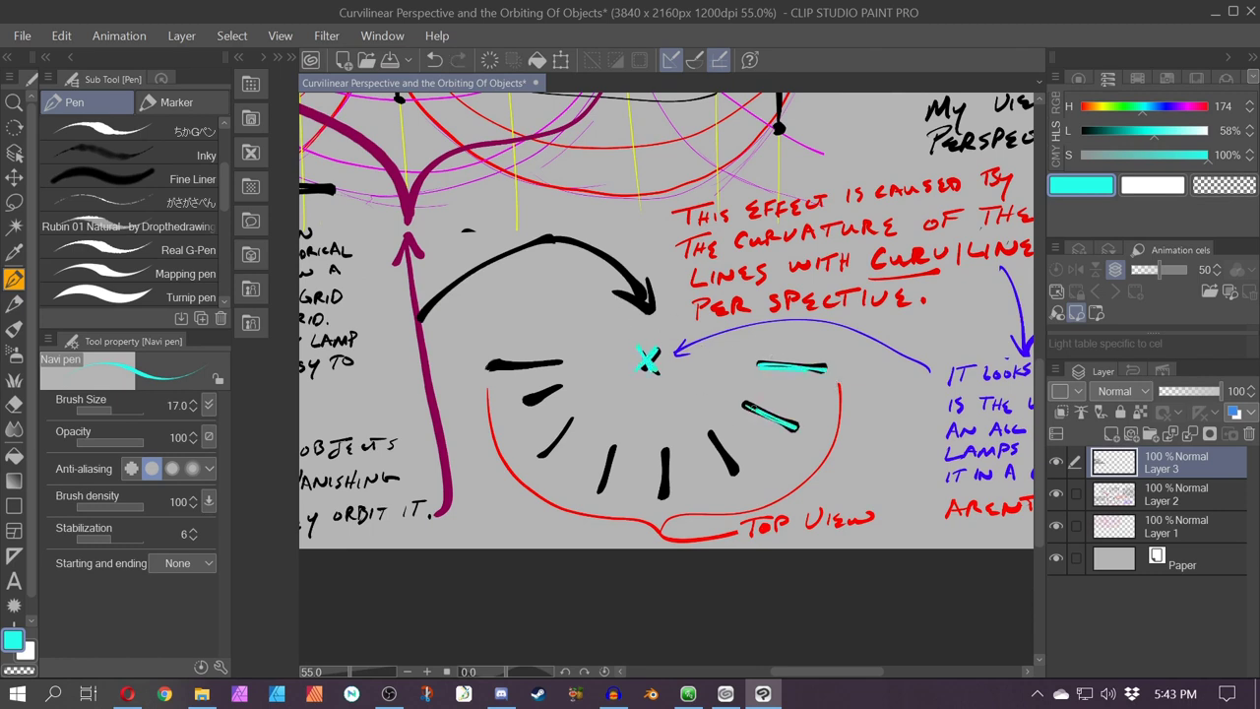
drag(711, 435, 734, 473)
drag(666, 452, 663, 496)
drag(613, 450, 600, 493)
drag(569, 423, 540, 457)
mouse_move(503, 414)
mouse_down()
mouse_move(559, 388)
mouse_move(491, 371)
mouse_up()
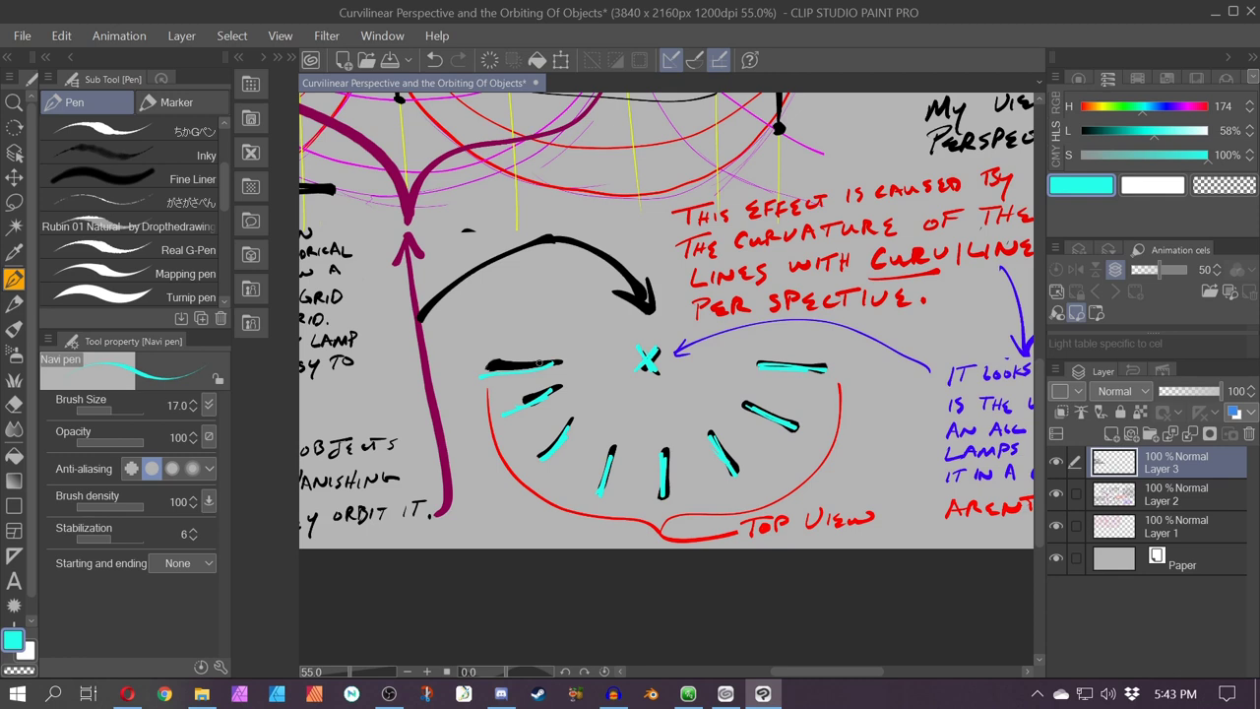
Undo all cyan strokes on the lower top-view diagram's X and lamp posts
key(ctrl+z)
key(ctrl+z)
key(ctrl+z)
key(ctrl+z)
key(ctrl+z)
key(ctrl+z)
key(ctrl+z)
key(ctrl+z)
key(ctrl+z)
key(ctrl+z)
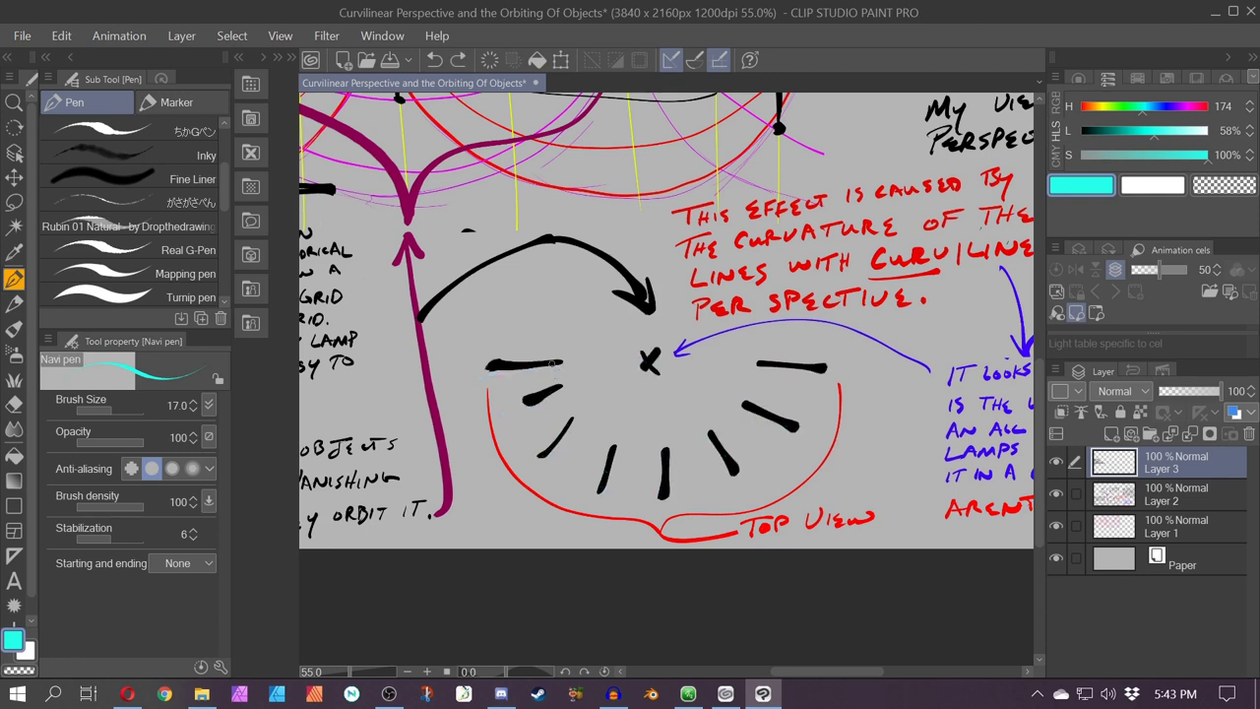
Undo the remaining cyan curve beneath the lamp posts near the cube
scroll(597, 327, down, 3)
drag(691, 271, 677, 386)
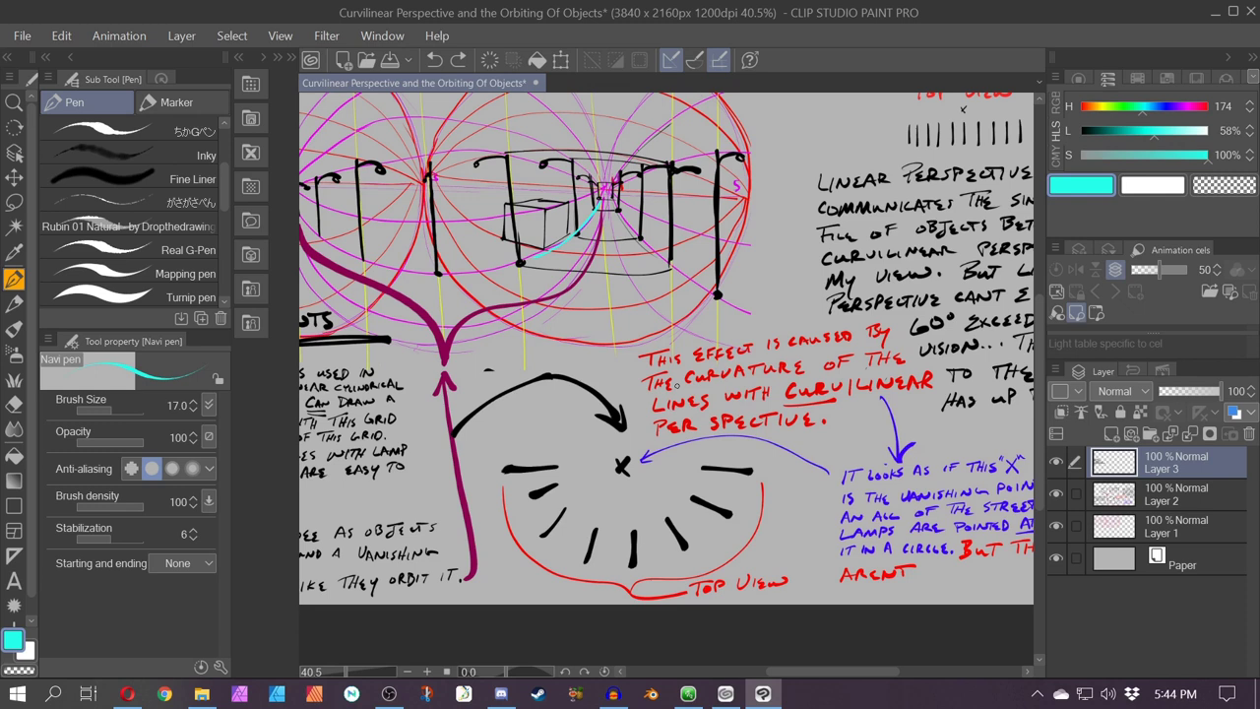
key(ctrl+z)
key(ctrl+z)
Circle the small X under the upper Top View heading in cyan and draw an arrow pointing up from it
drag(734, 305, 308, 544)
scroll(587, 372, up, 3)
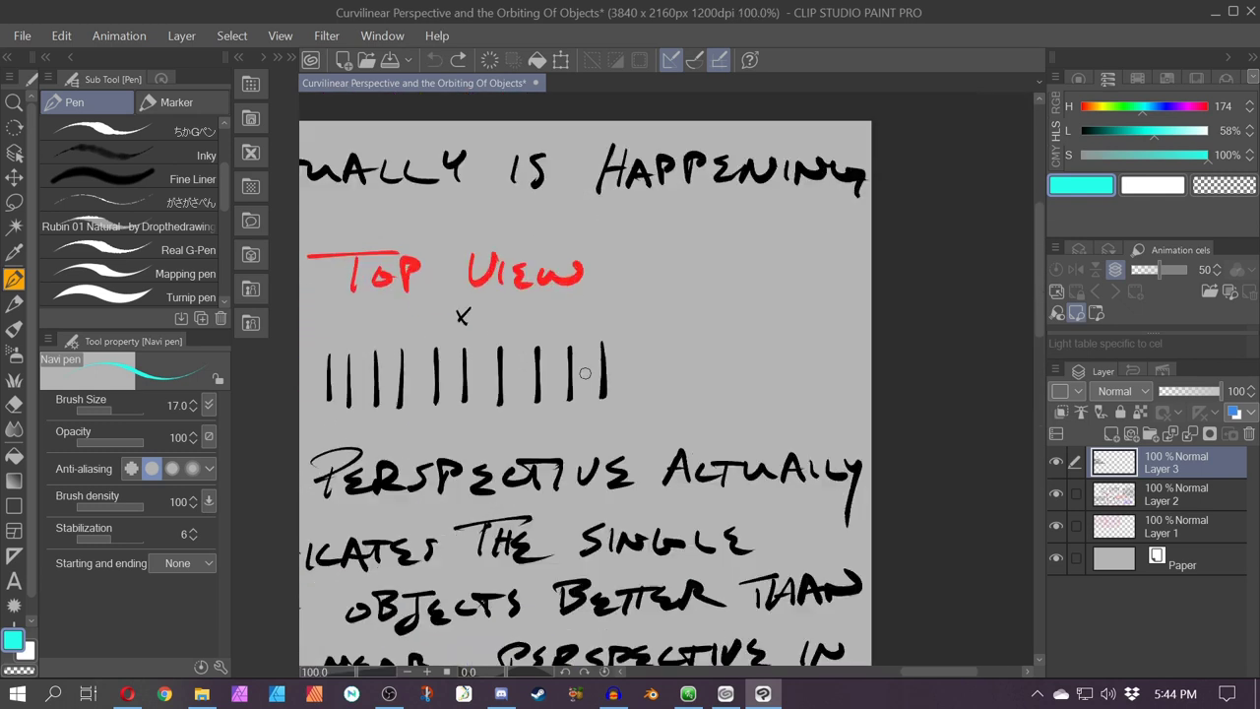
drag(480, 453, 650, 509)
drag(623, 367, 628, 357)
mouse_move(636, 355)
mouse_down()
mouse_move(638, 298)
mouse_move(619, 275)
mouse_up()
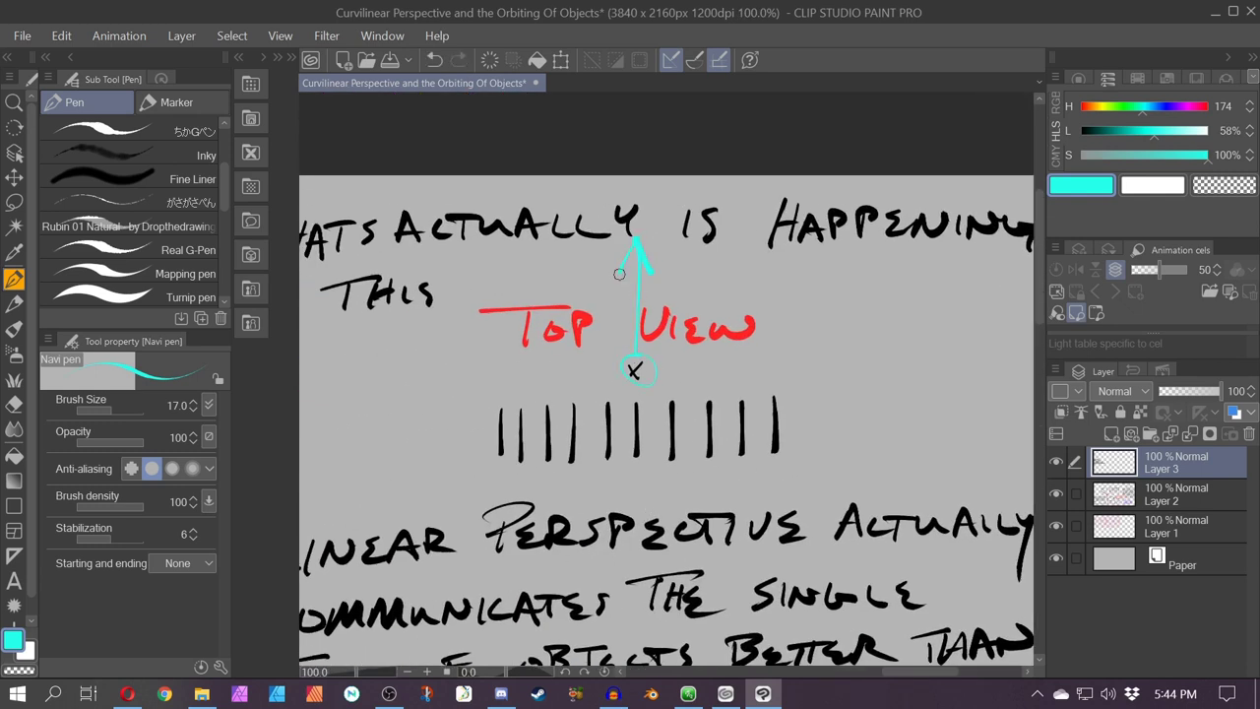
drag(637, 232, 652, 266)
Trace the row of vertical lines below the circled X in cyan, from the rightmost to the leftmost
mouse_move(777, 398)
mouse_down()
mouse_move(776, 449)
mouse_move(742, 451)
mouse_up()
drag(708, 405, 707, 449)
mouse_move(670, 405)
mouse_down()
mouse_move(665, 439)
mouse_move(634, 451)
mouse_up()
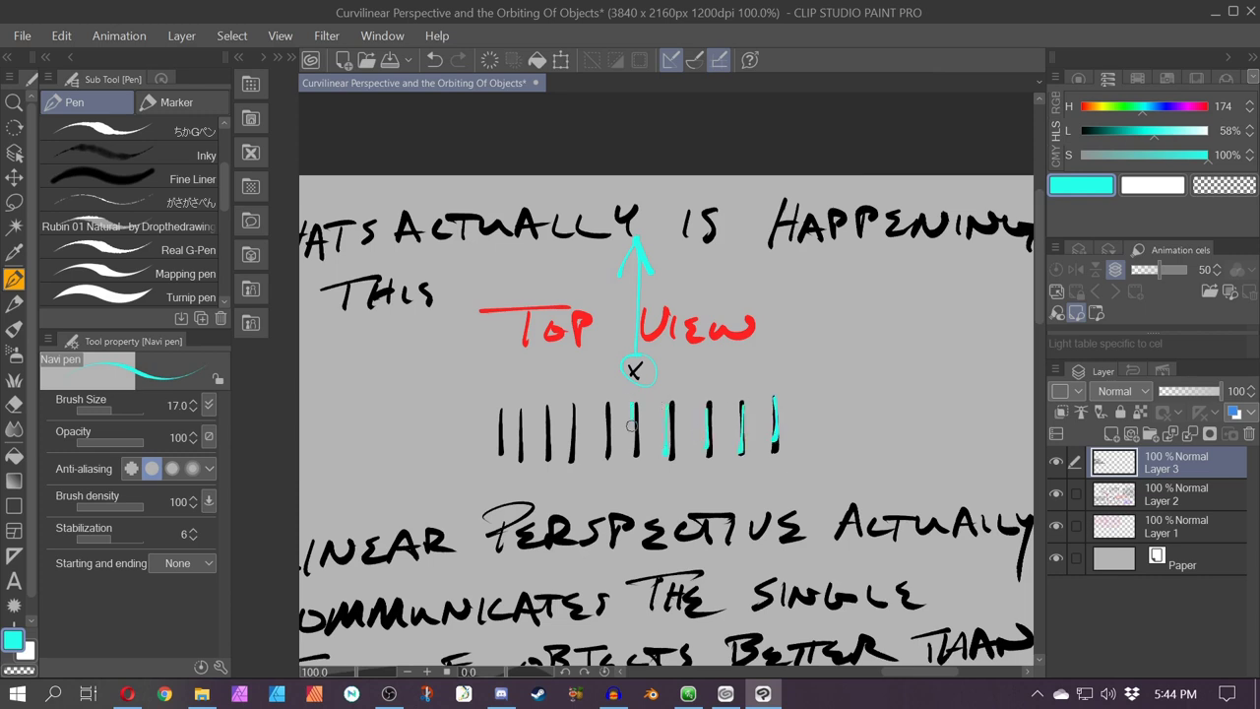
mouse_move(609, 406)
mouse_down()
mouse_move(608, 461)
mouse_move(573, 459)
mouse_up()
mouse_move(548, 410)
mouse_down()
mouse_move(549, 454)
mouse_move(513, 427)
mouse_move(520, 460)
mouse_up()
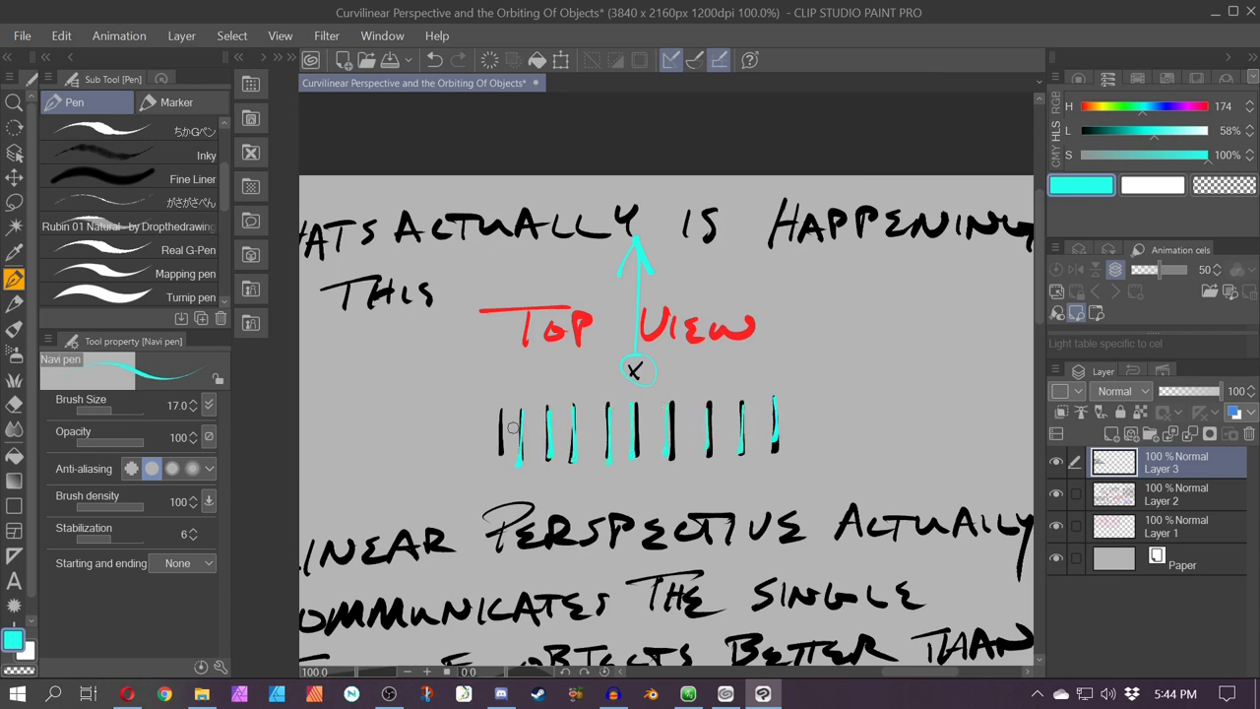
drag(504, 411, 502, 453)
Undo the cyan line tracings, the arrow and the circle around the upper Top View's X
scroll(507, 403, down, 1)
key(ctrl+z)
key(ctrl+z)
key(ctrl+z)
key(ctrl+z)
key(ctrl+z)
key(ctrl+z)
key(ctrl+z)
key(ctrl+z)
key(ctrl+z)
key(ctrl+z)
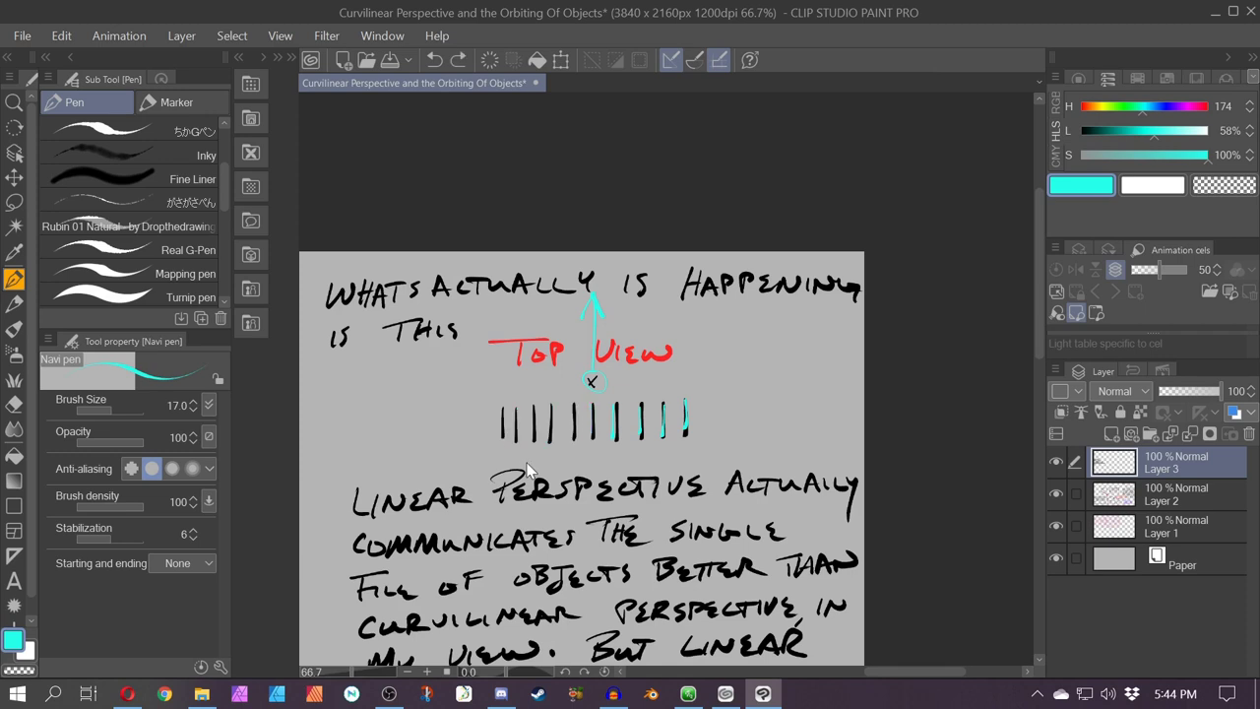
key(ctrl+z)
Trace cyan curves along the lamp posts between the vanishing points, and from the right vanishing point to the rightmost post's base and top
drag(453, 443, 667, 235)
scroll(666, 235, down, 2)
mouse_move(463, 349)
mouse_down()
mouse_move(427, 381)
mouse_move(523, 352)
mouse_up()
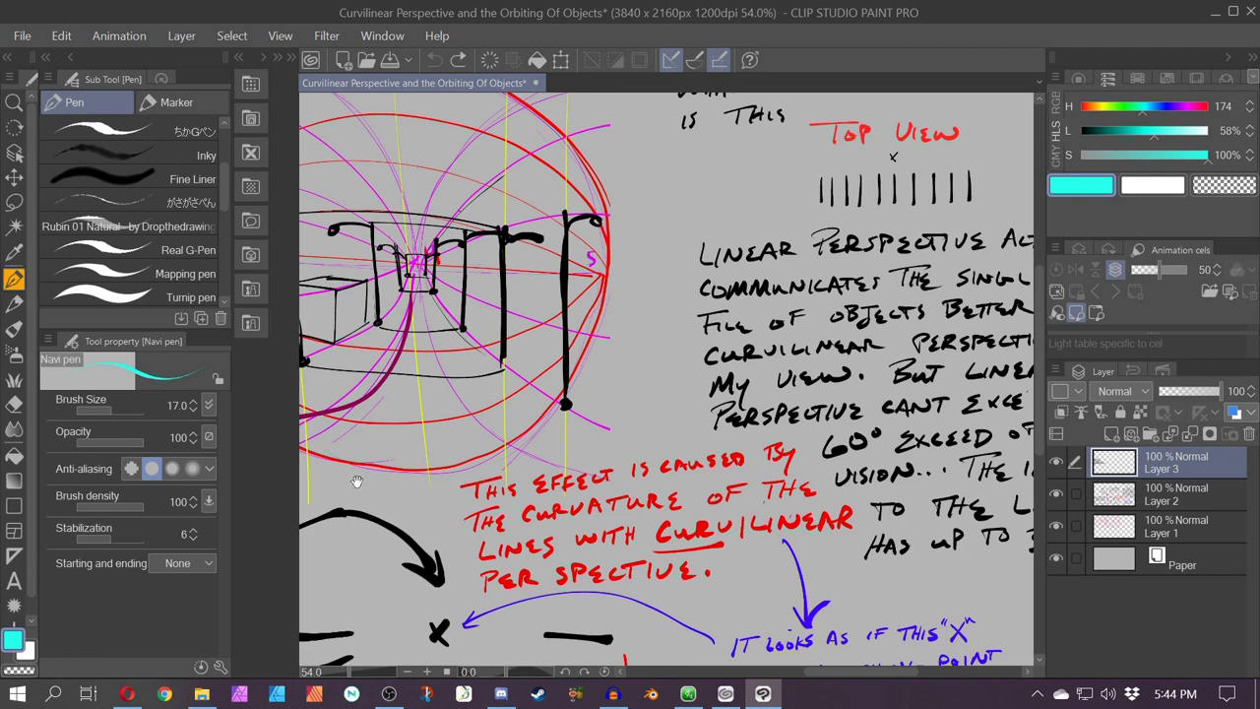
drag(358, 488, 772, 493)
mouse_move(826, 275)
mouse_down()
mouse_move(746, 357)
mouse_move(574, 376)
mouse_move(482, 349)
mouse_move(423, 308)
mouse_up()
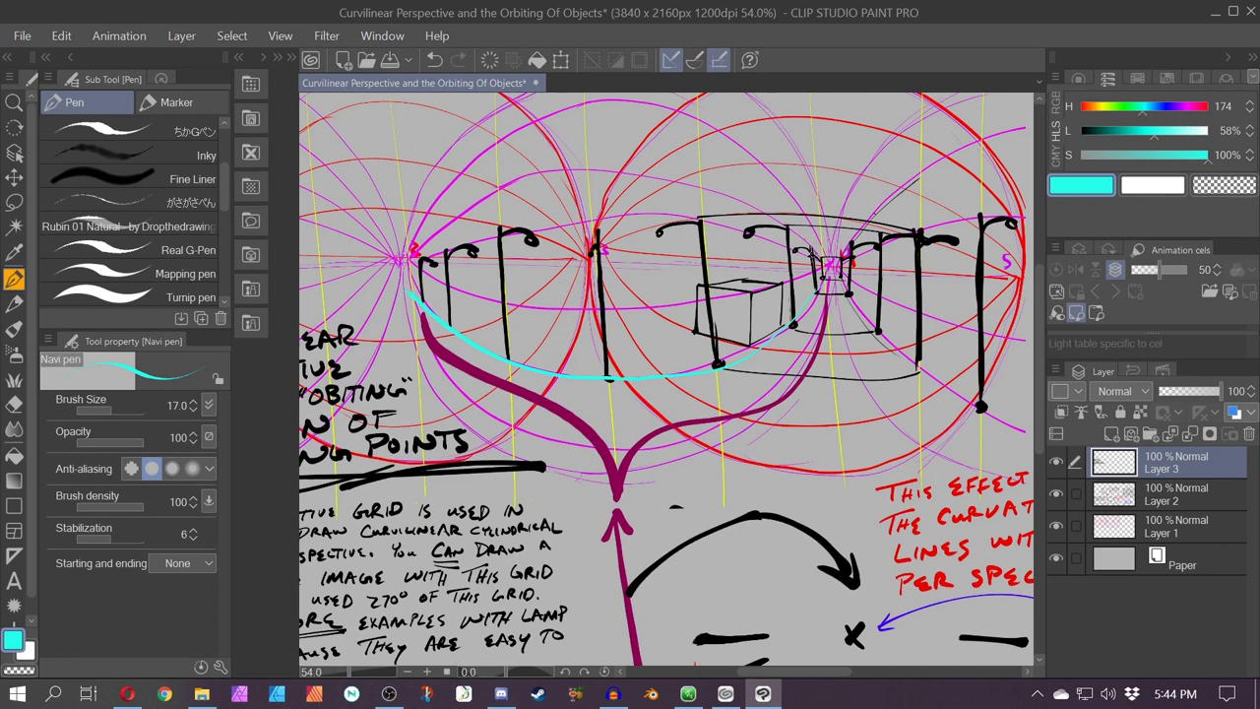
mouse_move(824, 258)
mouse_down()
mouse_move(762, 234)
mouse_move(502, 232)
mouse_move(414, 264)
mouse_up()
key(ctrl+z)
mouse_move(839, 284)
mouse_down()
mouse_move(874, 326)
mouse_move(982, 406)
mouse_up()
mouse_move(835, 262)
mouse_down()
mouse_move(886, 238)
mouse_move(1024, 215)
mouse_up()
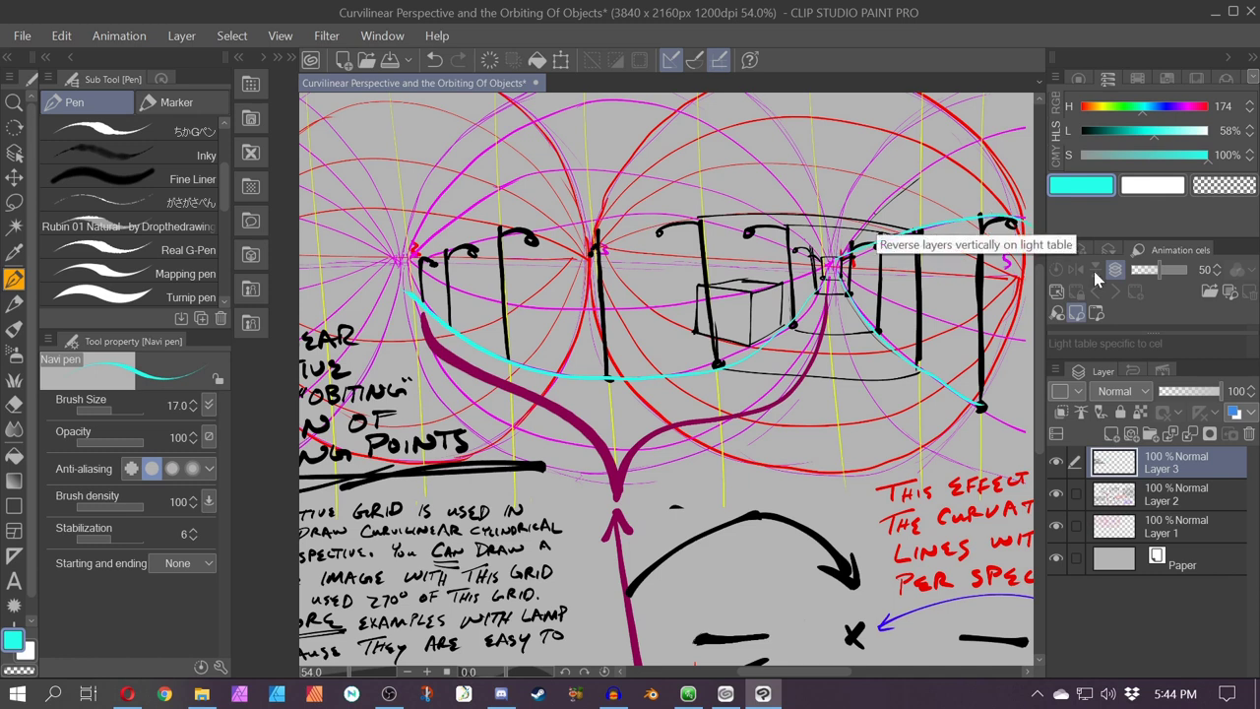
Undo the cyan guide curves running from the vanishing points along the lamp posts
key(ctrl+z)
key(ctrl+z)
key(ctrl+z)
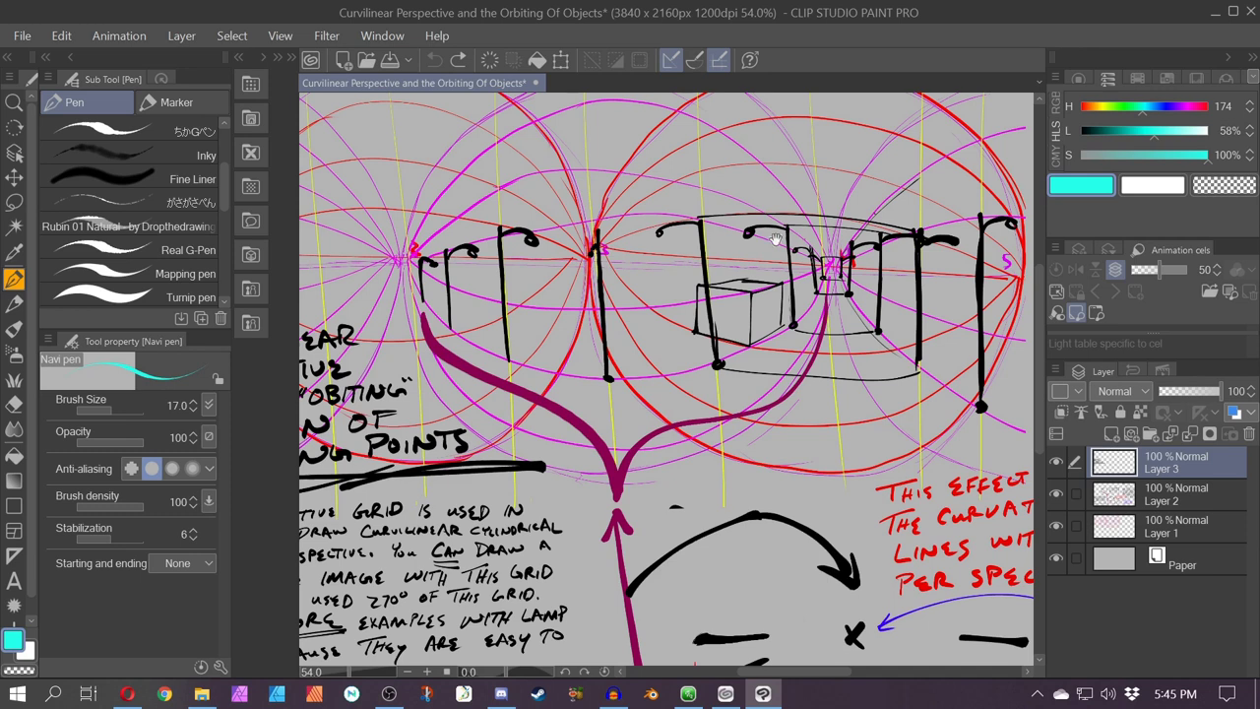
Frame the whole curvilinear grid with a repeatedly traced cyan rectangle
drag(682, 279, 729, 363)
scroll(706, 311, down, 1)
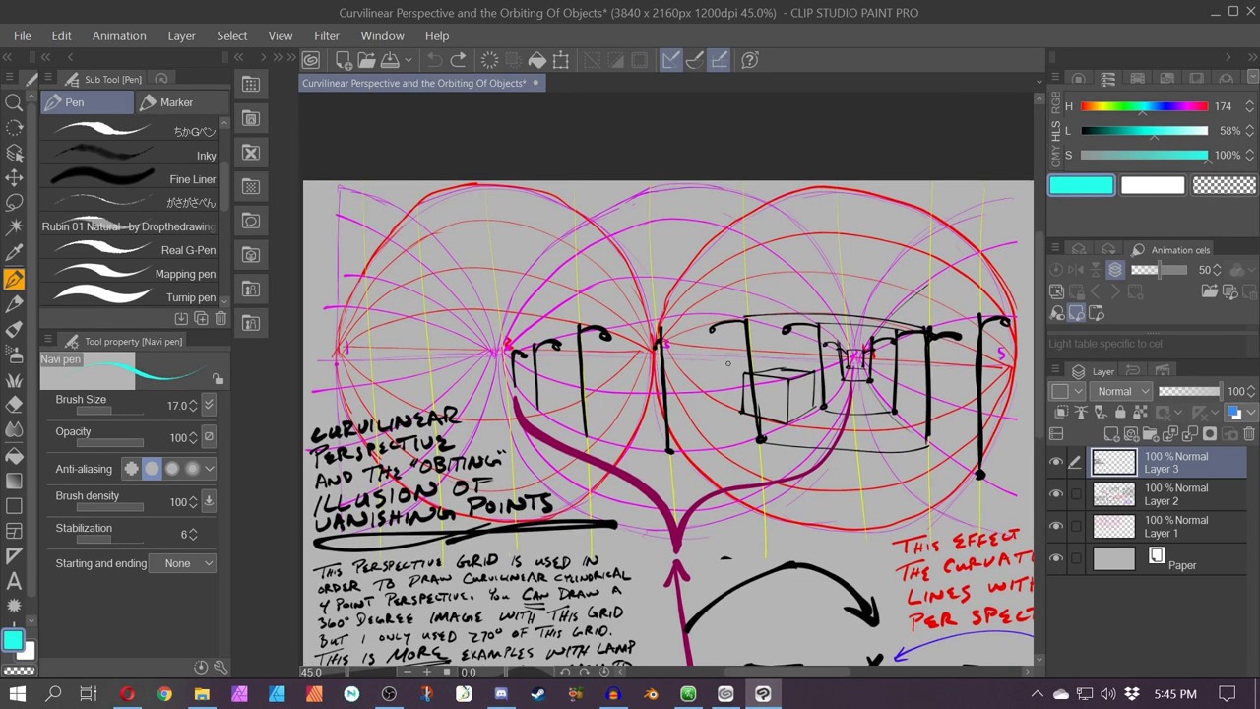
mouse_move(336, 185)
mouse_down()
mouse_move(346, 488)
mouse_move(685, 530)
mouse_move(1024, 325)
mouse_move(646, 188)
mouse_move(594, 201)
mouse_up()
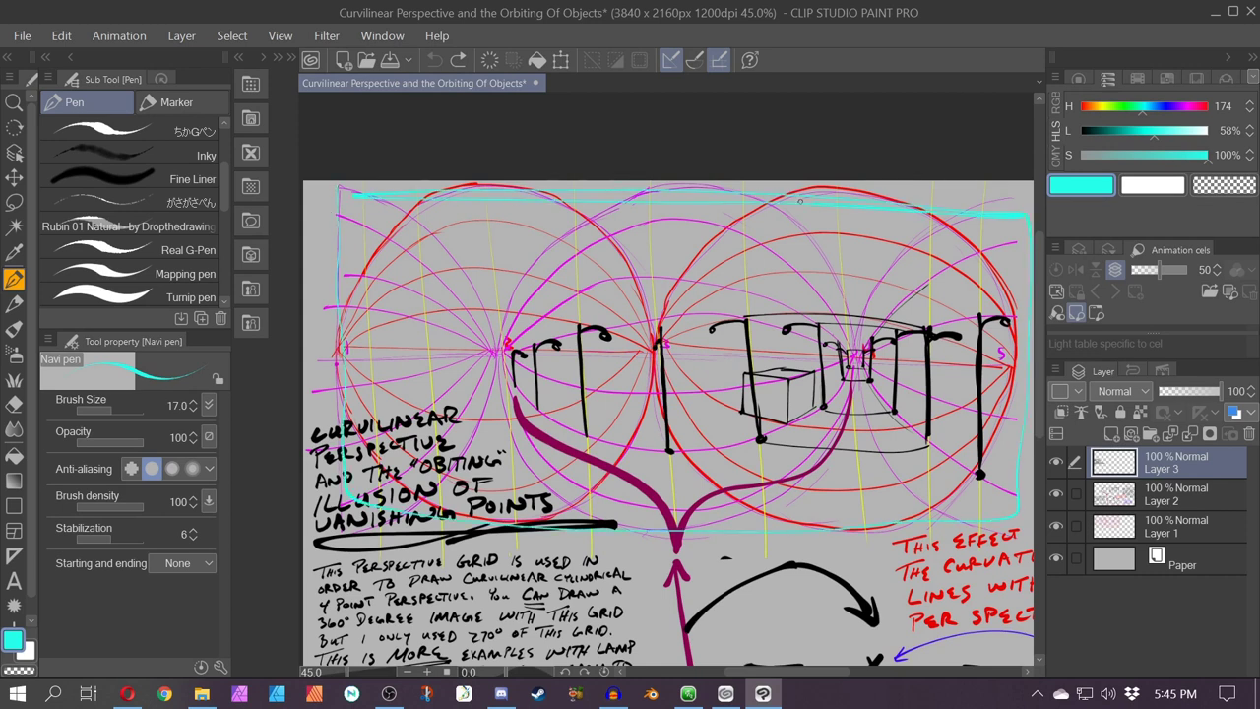
drag(335, 363, 717, 514)
mouse_move(1022, 329)
mouse_down()
mouse_move(380, 187)
mouse_move(330, 229)
mouse_move(431, 524)
mouse_move(1001, 520)
mouse_up()
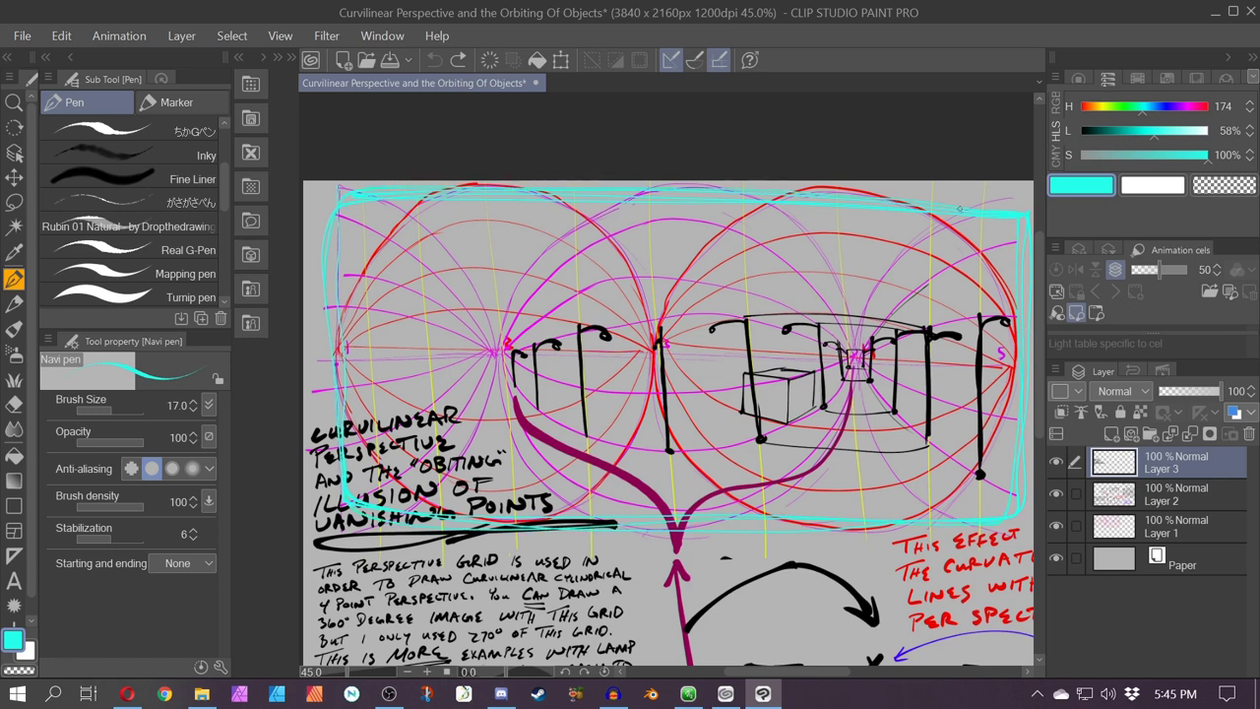
mouse_move(369, 196)
mouse_down()
mouse_move(367, 500)
mouse_move(837, 525)
mouse_move(970, 205)
mouse_move(777, 199)
mouse_up()
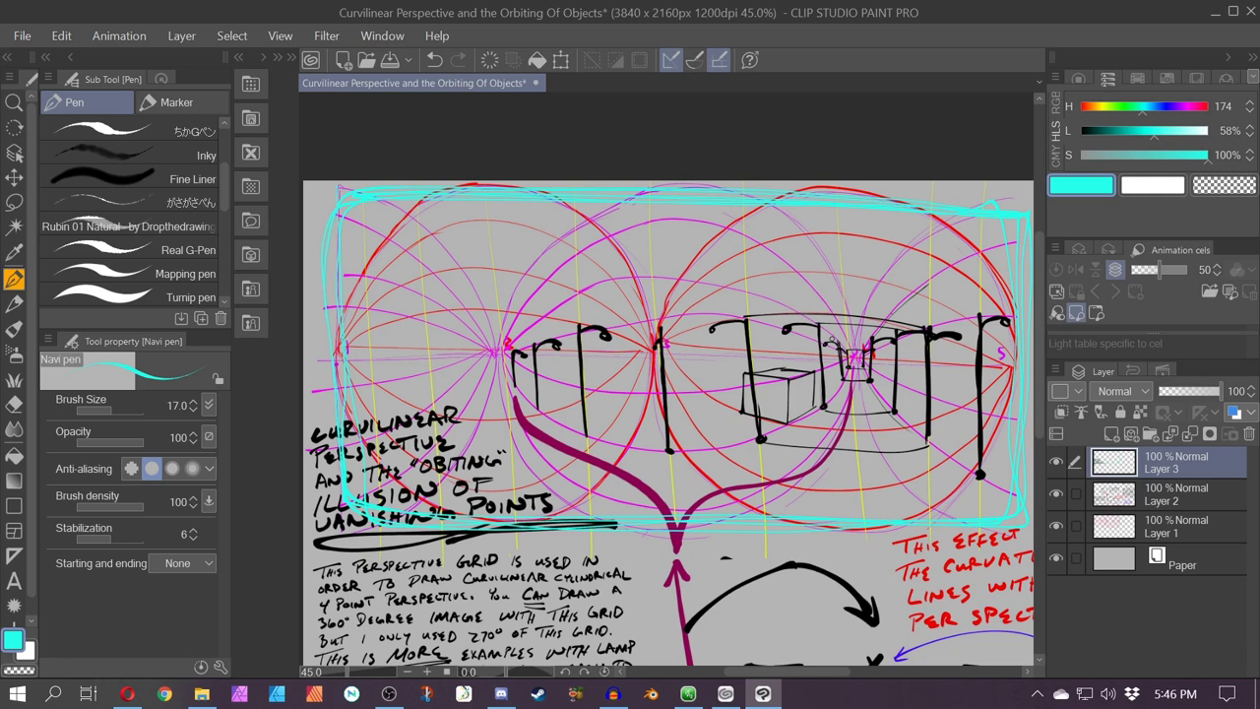
Undo the cyan frame around the grid and replace the curvilinear perspective sheet with the Thumbnail sketch
scroll(669, 423, down, 5)
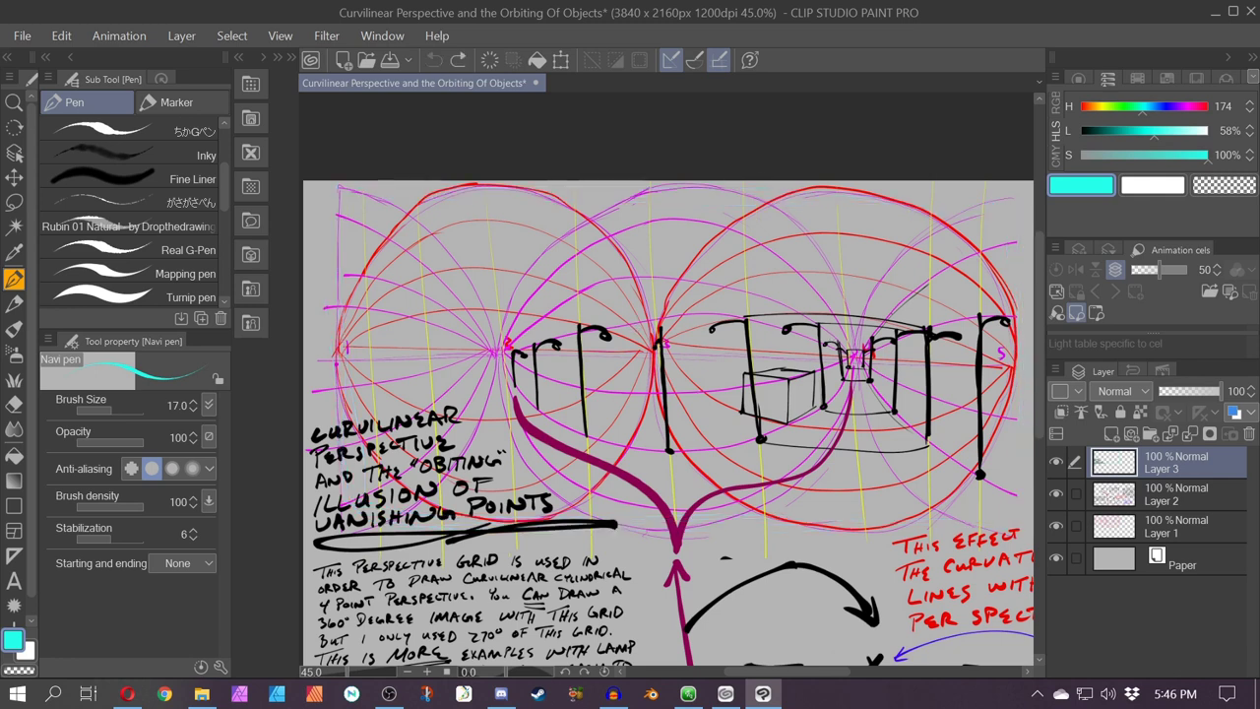
scroll(669, 424, right, 5)
key(ctrl+minus)
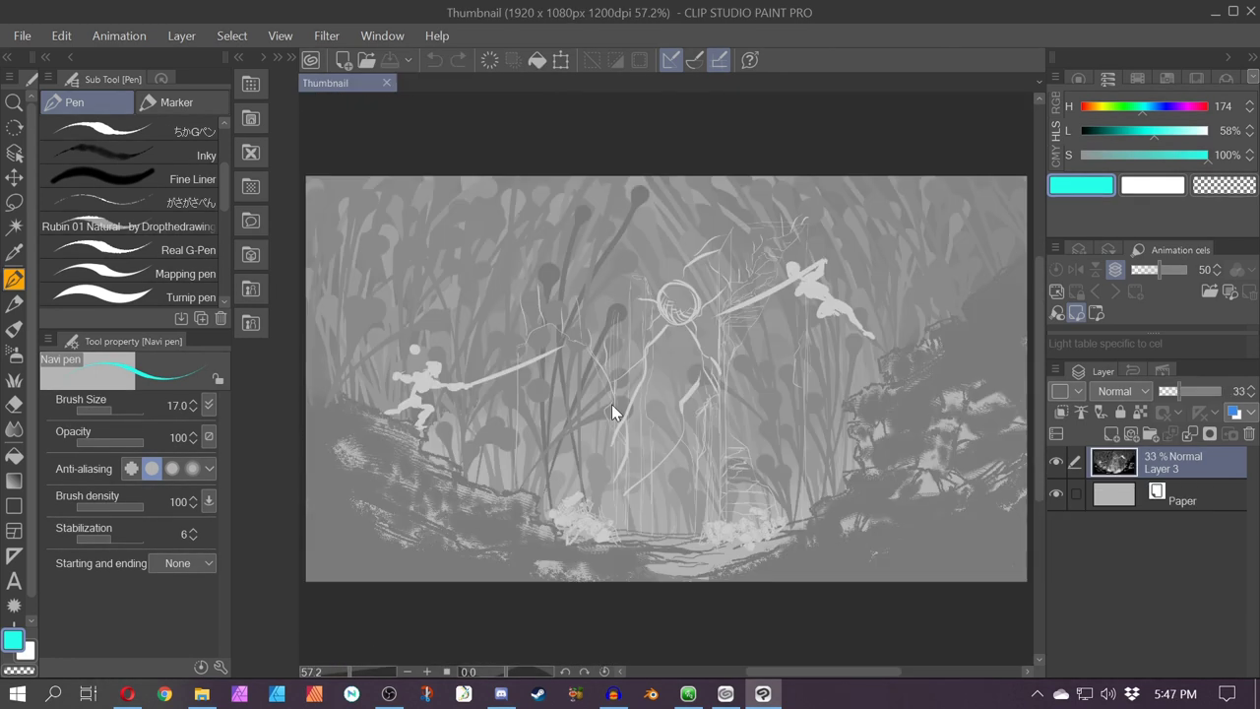
Examine the Thumbnail sketch's sword-wielding figures, central figure and surrounding stalks
scroll(752, 364, up, 3)
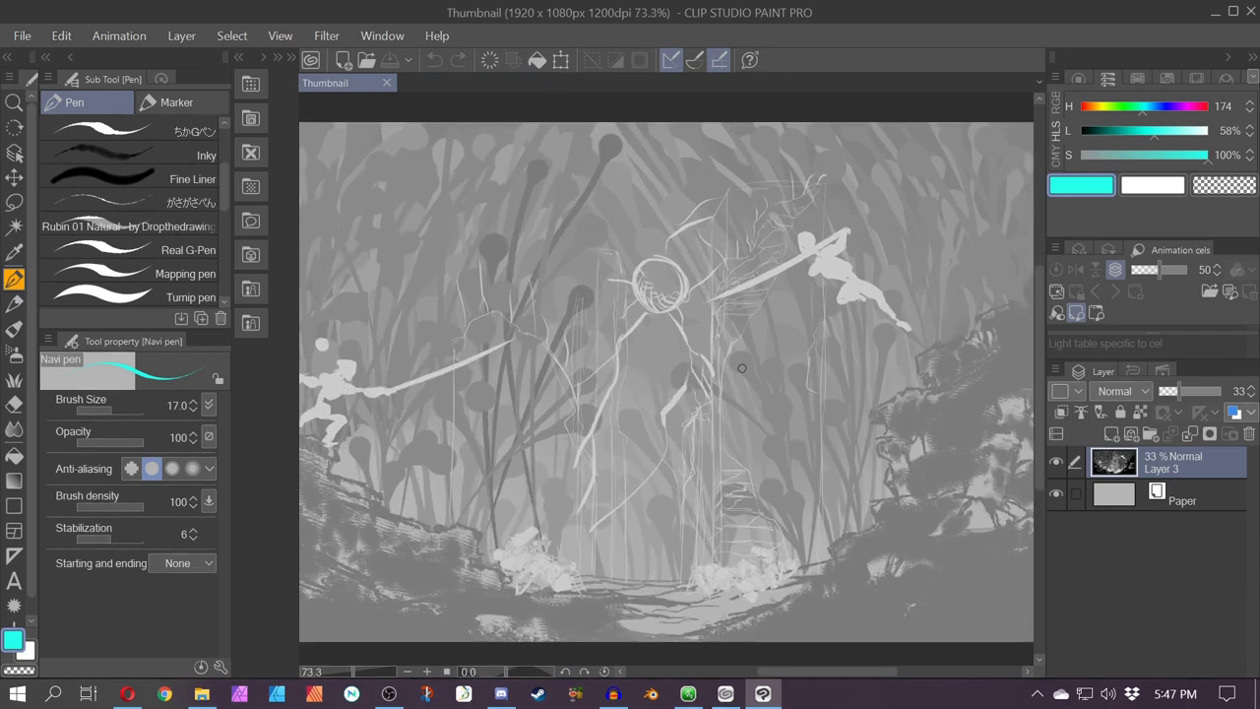
drag(693, 373, 741, 343)
scroll(779, 412, down, 2)
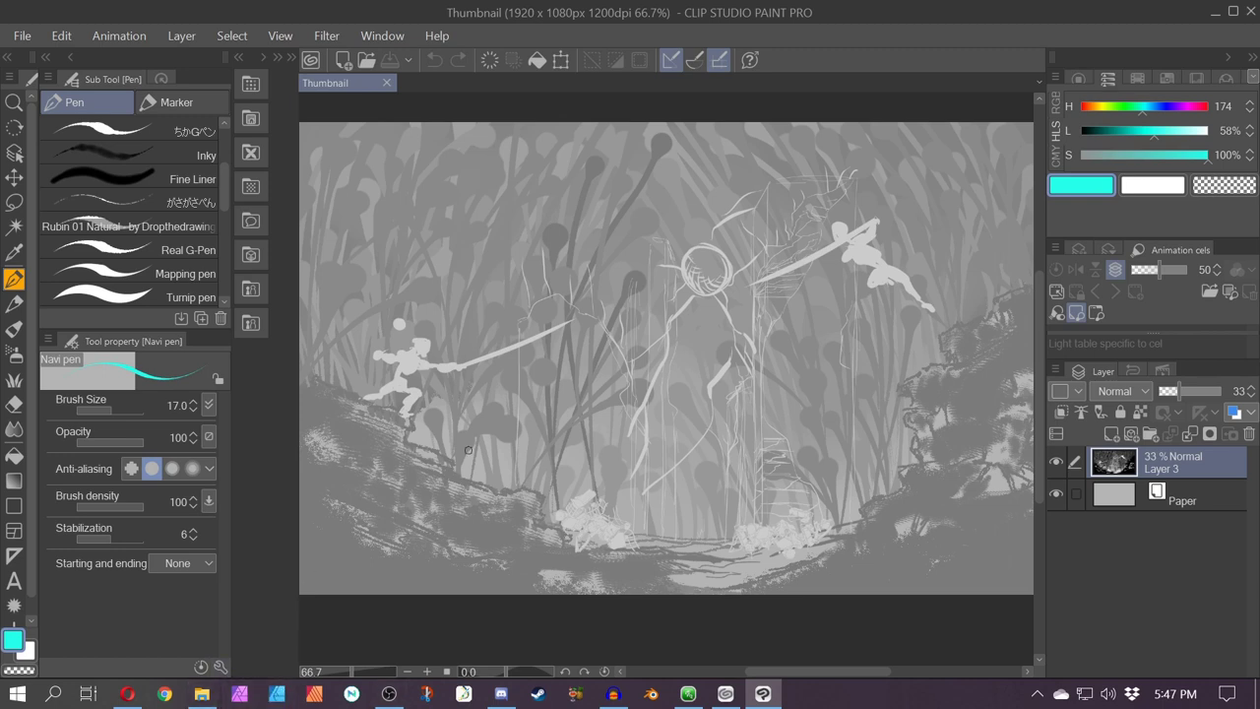
drag(529, 401, 513, 464)
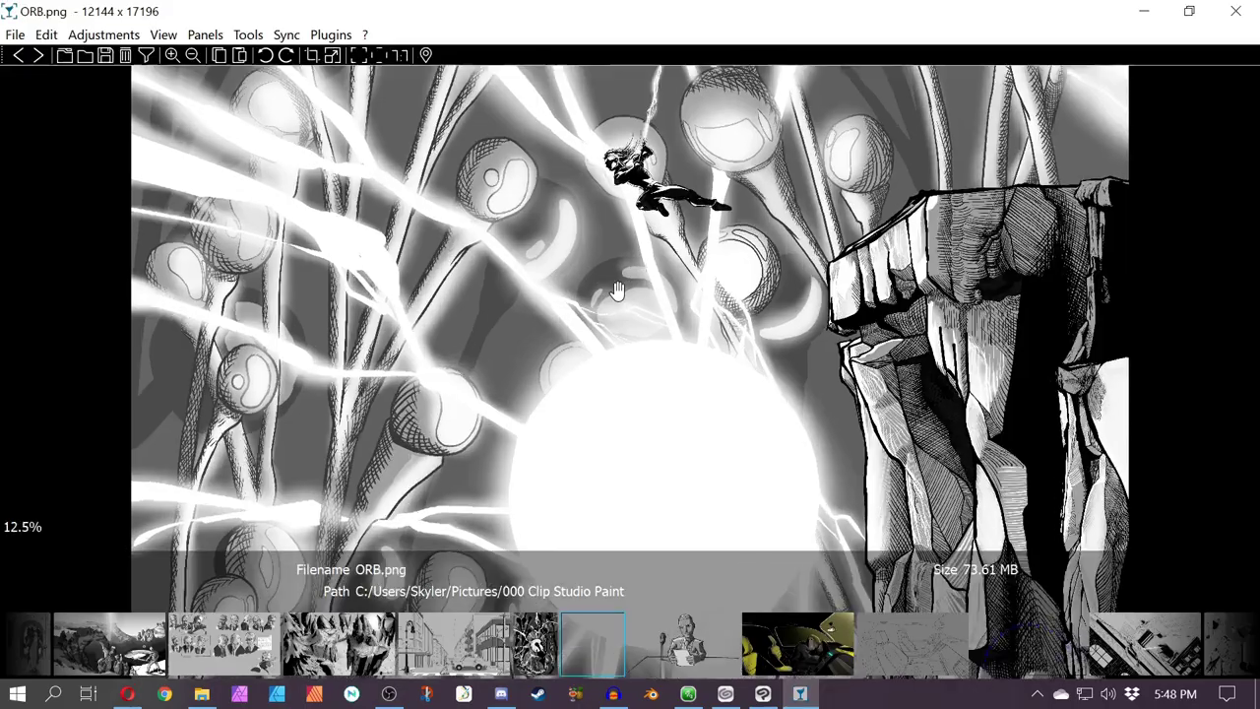
Examine the finished ORB.png artwork up close and as a whole: both sword-wielding figures, the glowing orb, pillar, stalks and cliffs
scroll(693, 443, up, 4)
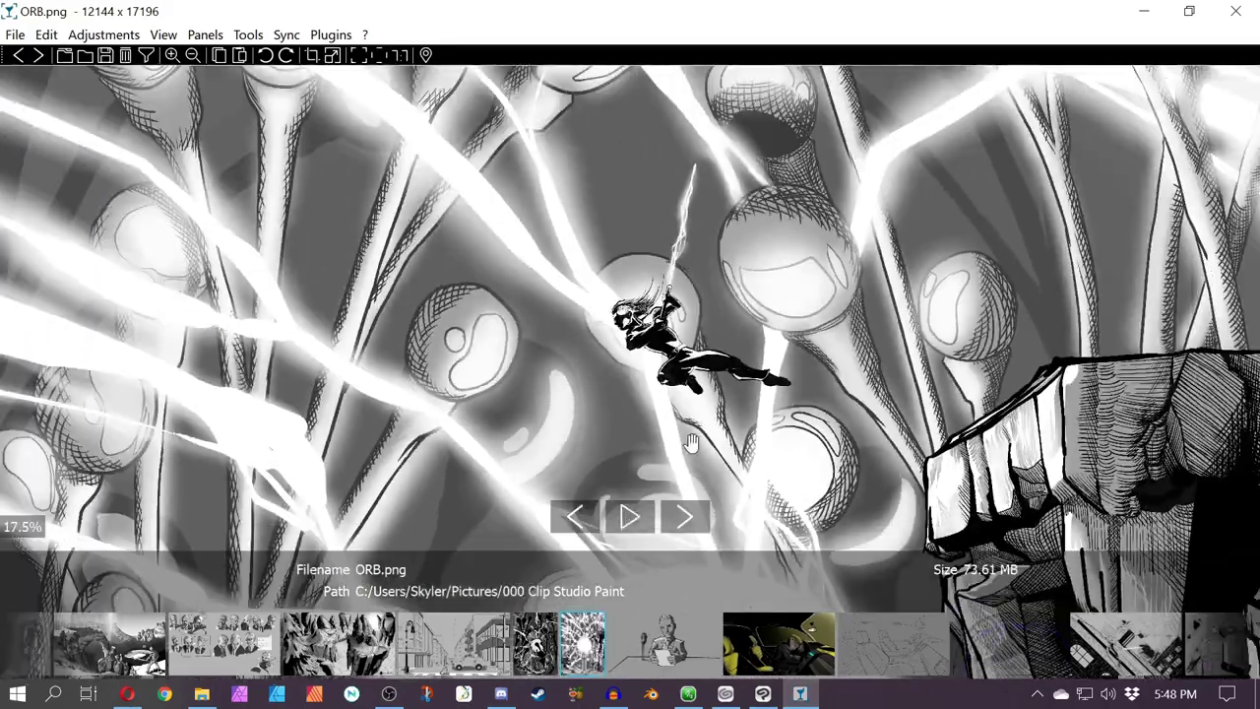
drag(692, 443, 580, 261)
drag(999, 529, 901, 217)
drag(960, 443, 939, 281)
scroll(825, 358, down, 4)
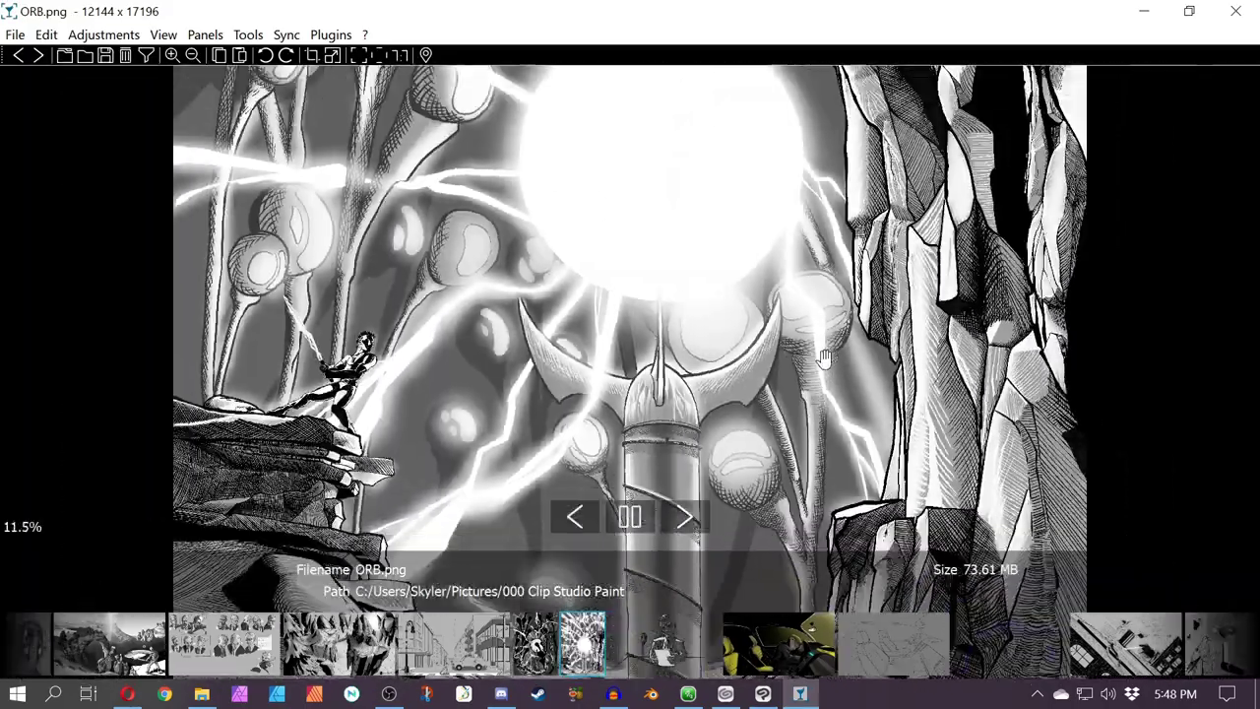
scroll(826, 358, down, 7)
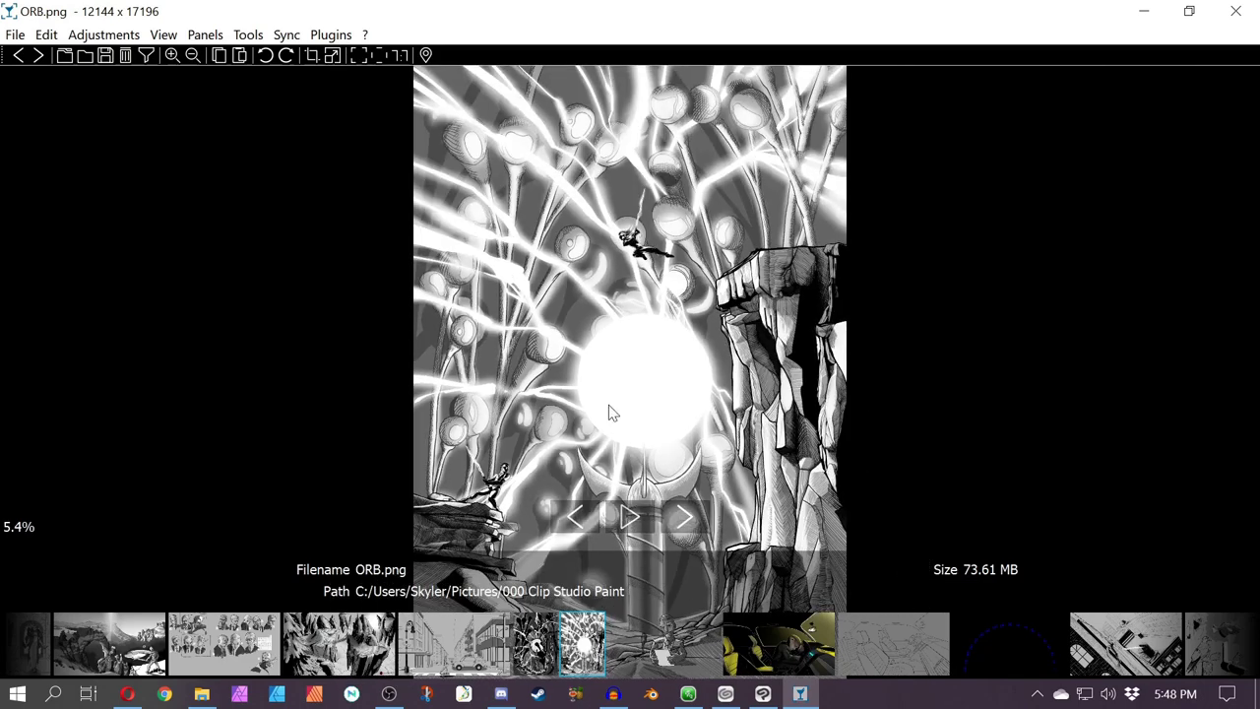
scroll(550, 424, up, 5)
drag(599, 372, 798, 431)
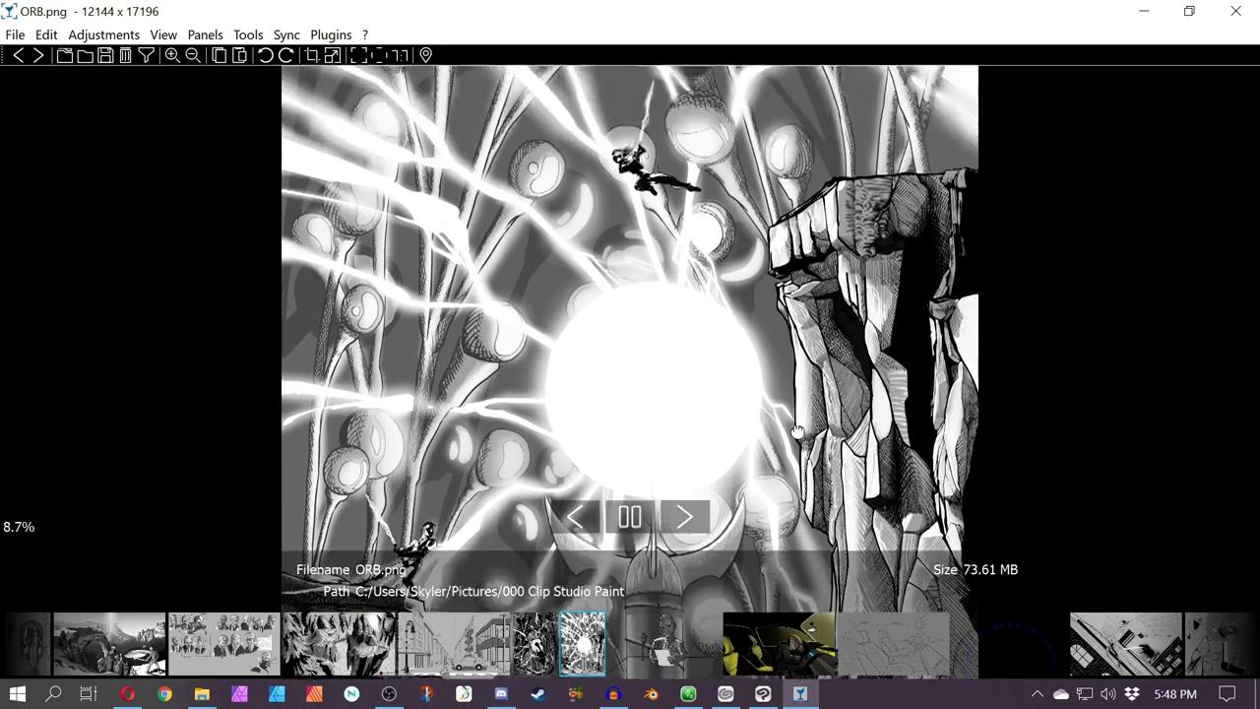
scroll(798, 430, up, 4)
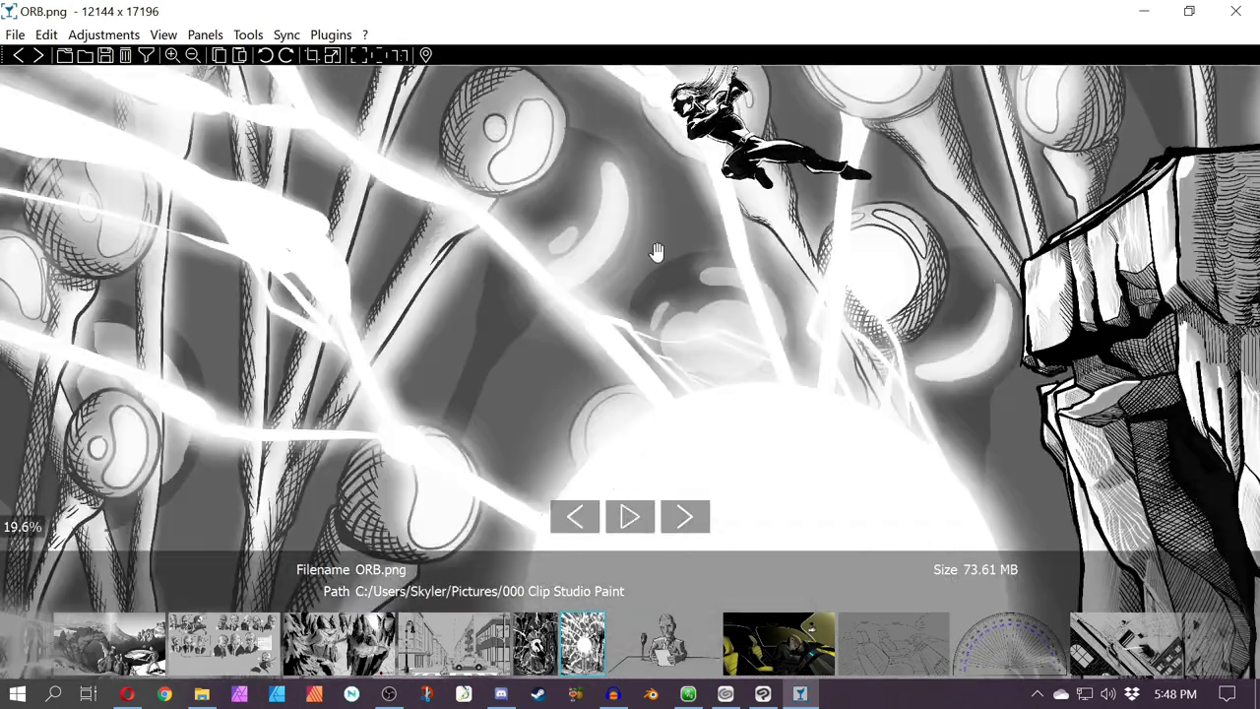
scroll(657, 252, down, 4)
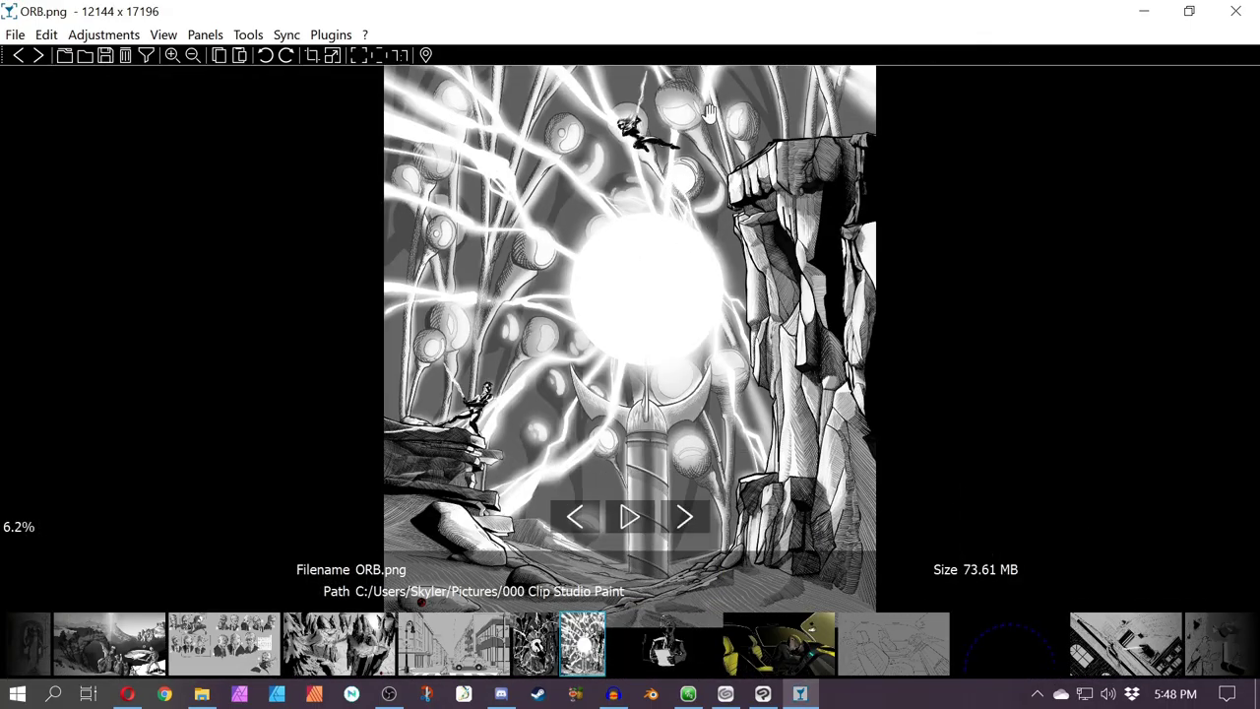
scroll(532, 234, up, 5)
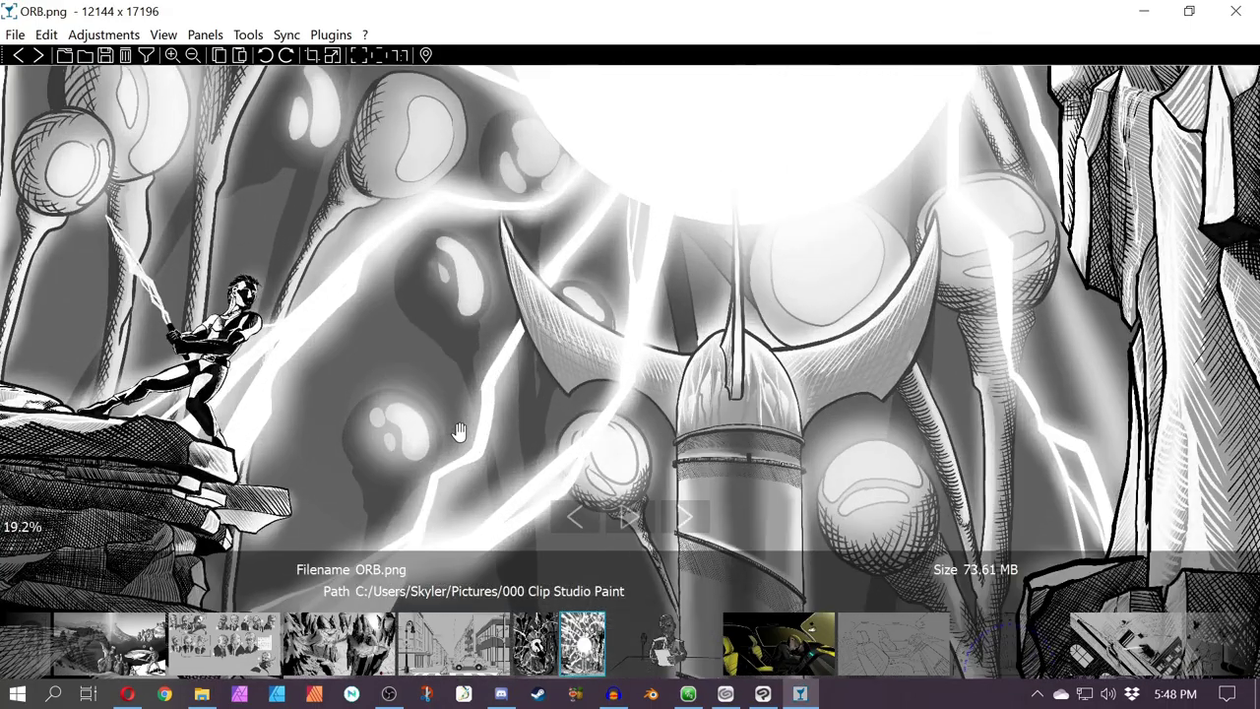
scroll(630, 345, down, 5)
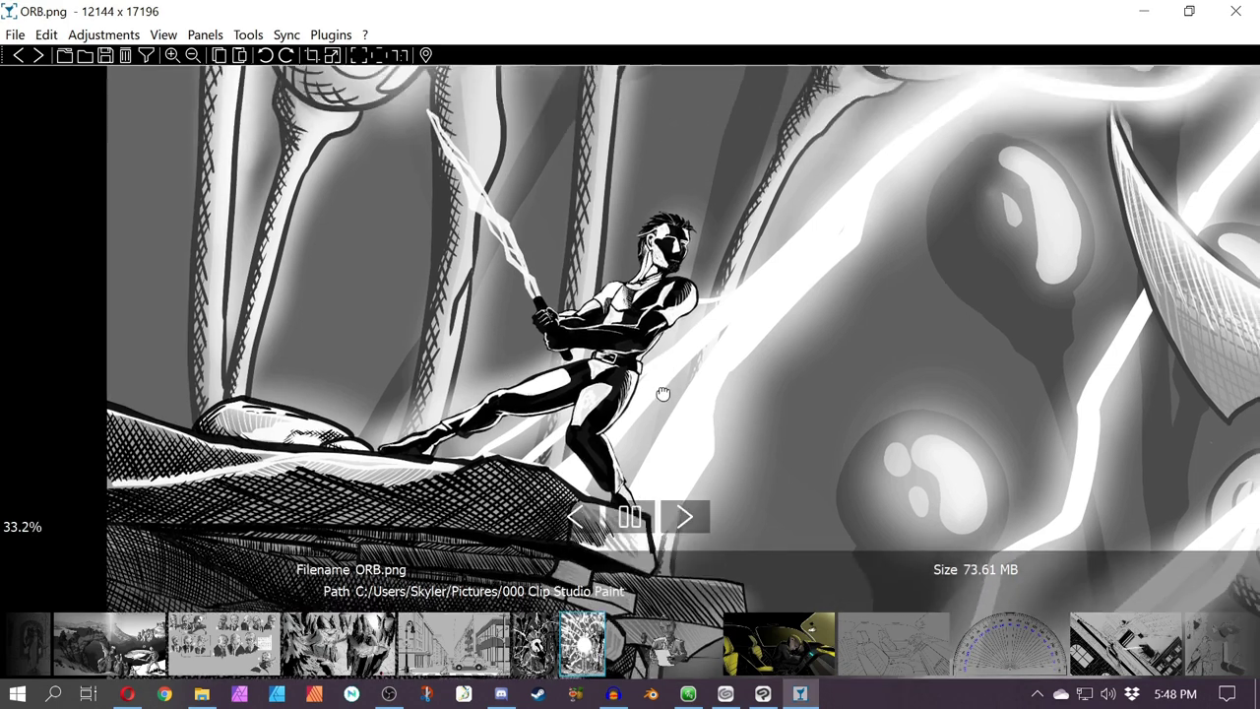
scroll(760, 333, up, 5)
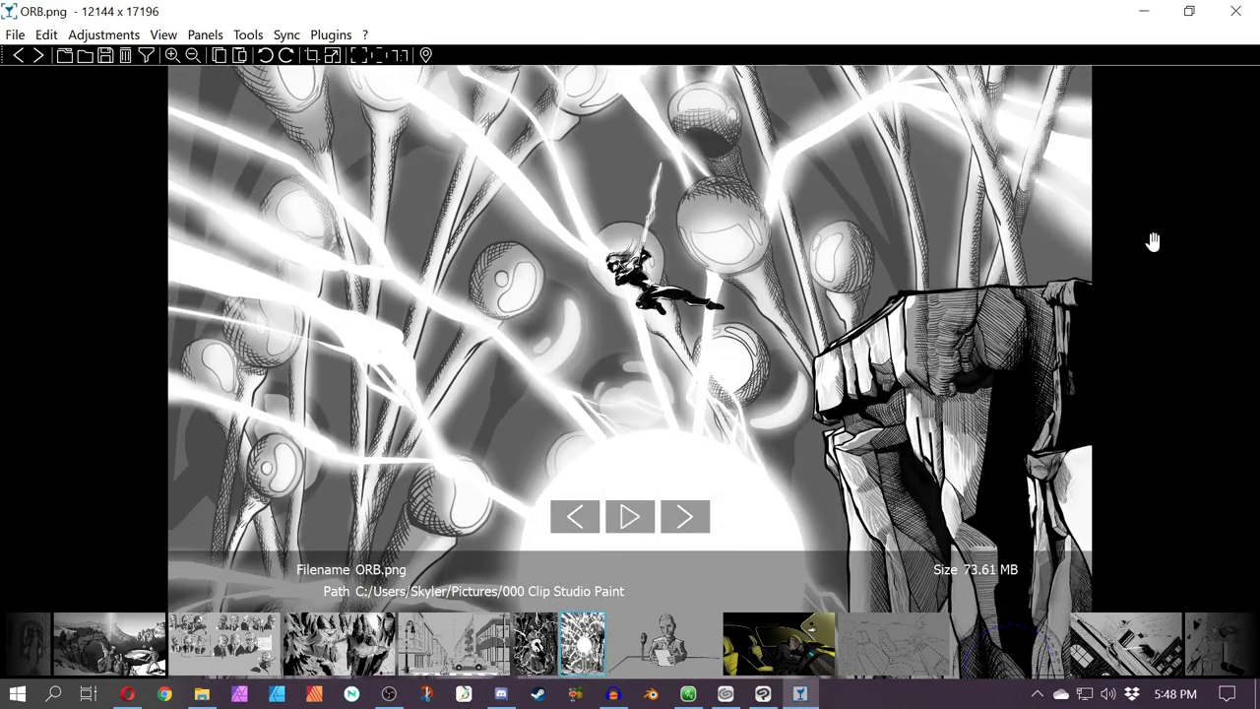
Close the ORB.png image viewer and return to the Thumbnail sketch in Clip Studio Paint, framing both figures and the central orb
click(1235, 11)
scroll(817, 417, up, 4)
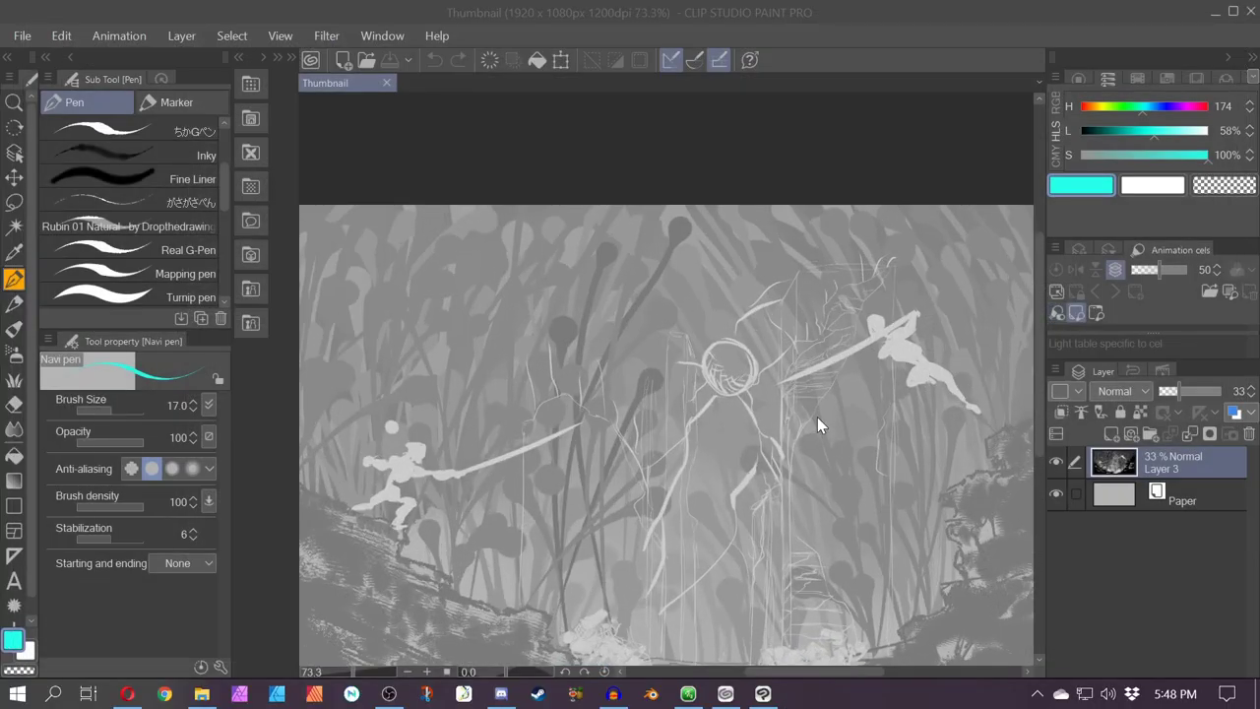
click(825, 448)
scroll(722, 462, down, 4)
mouse_move(722, 462)
mouse_down()
mouse_move(754, 411)
mouse_move(723, 385)
mouse_move(759, 427)
mouse_move(845, 452)
mouse_move(718, 481)
mouse_up()
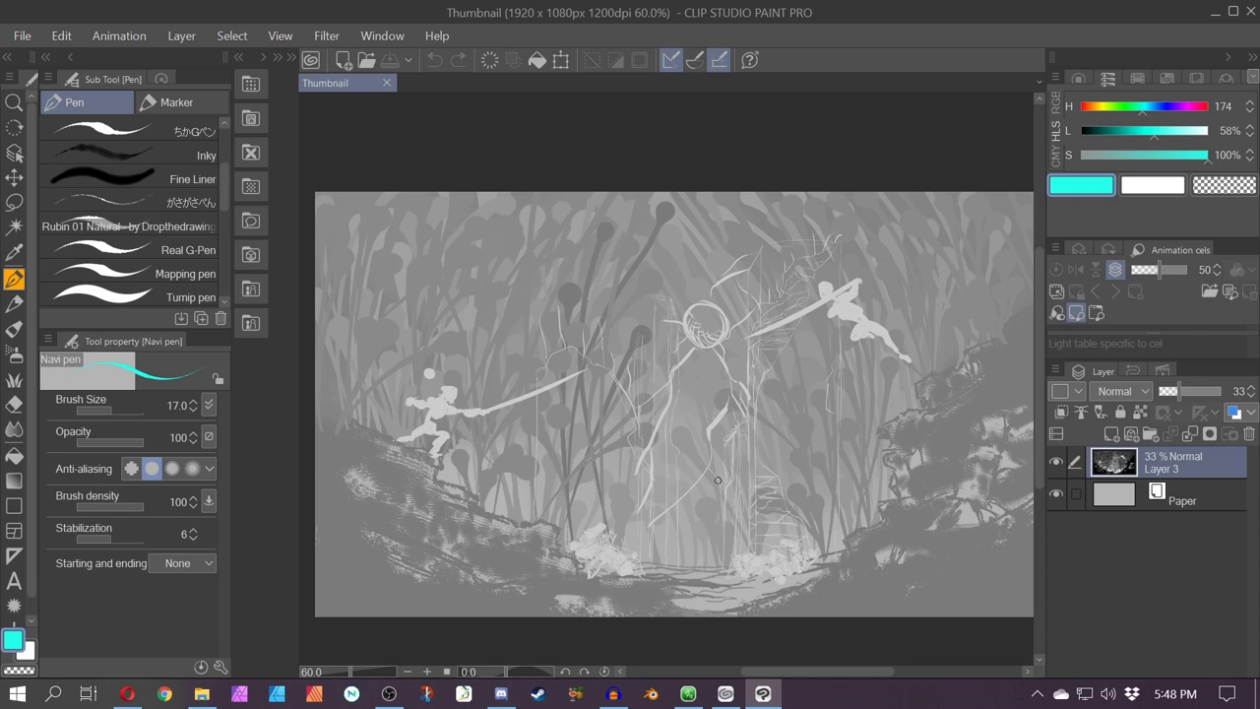
drag(773, 480, 778, 433)
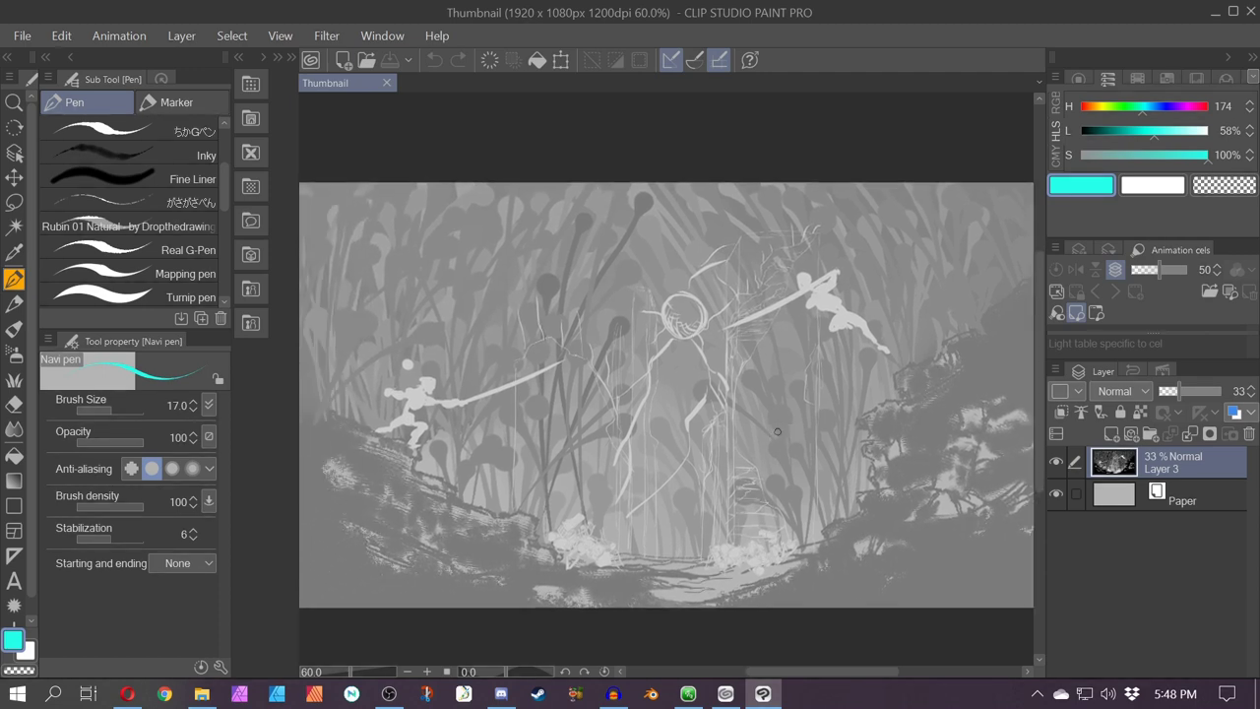